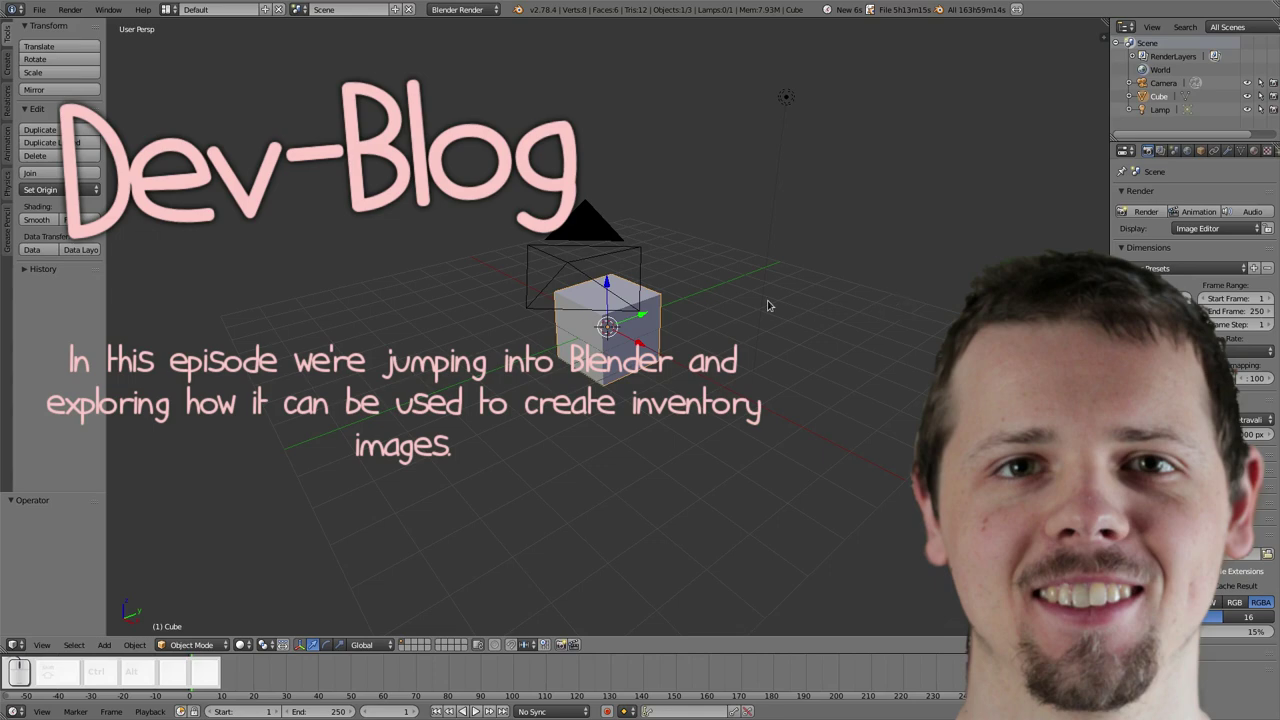
Start deleting the default cube with X
key("x")
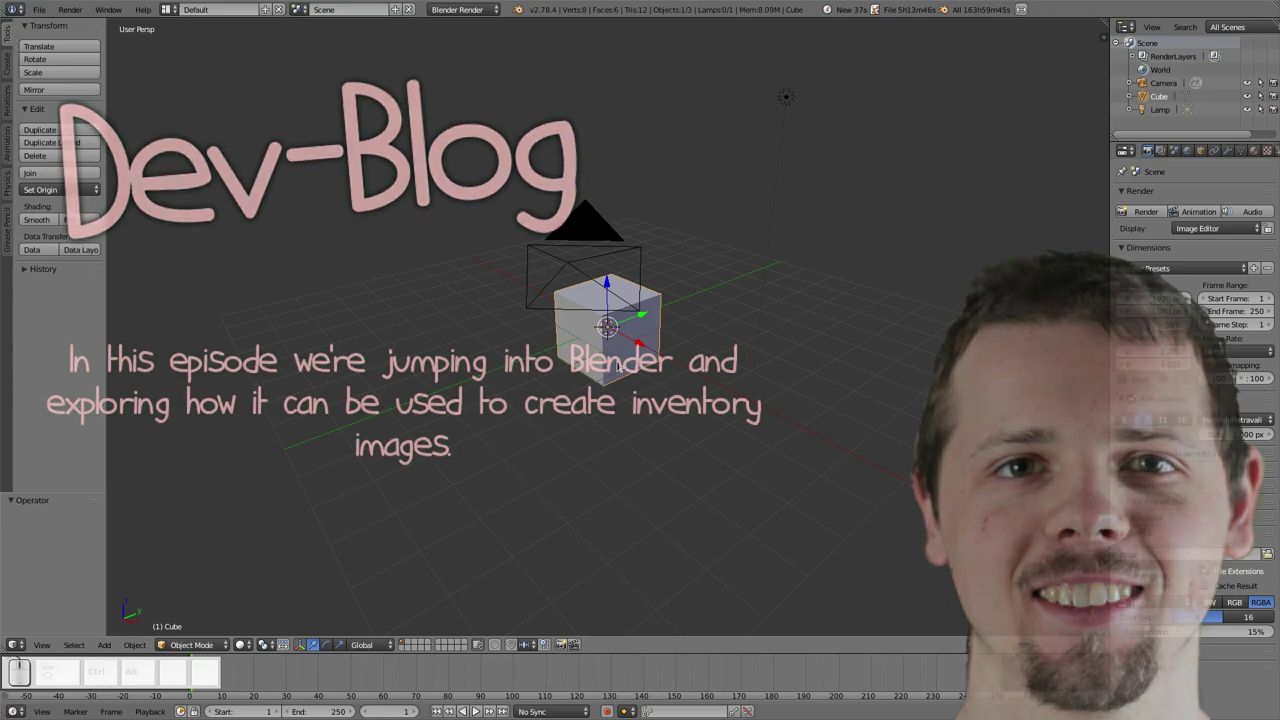
Confirm the cube deletion, then delete the lamp by mistake and undo it
key("x")
left_click(615, 358)
right_click(586, 265)
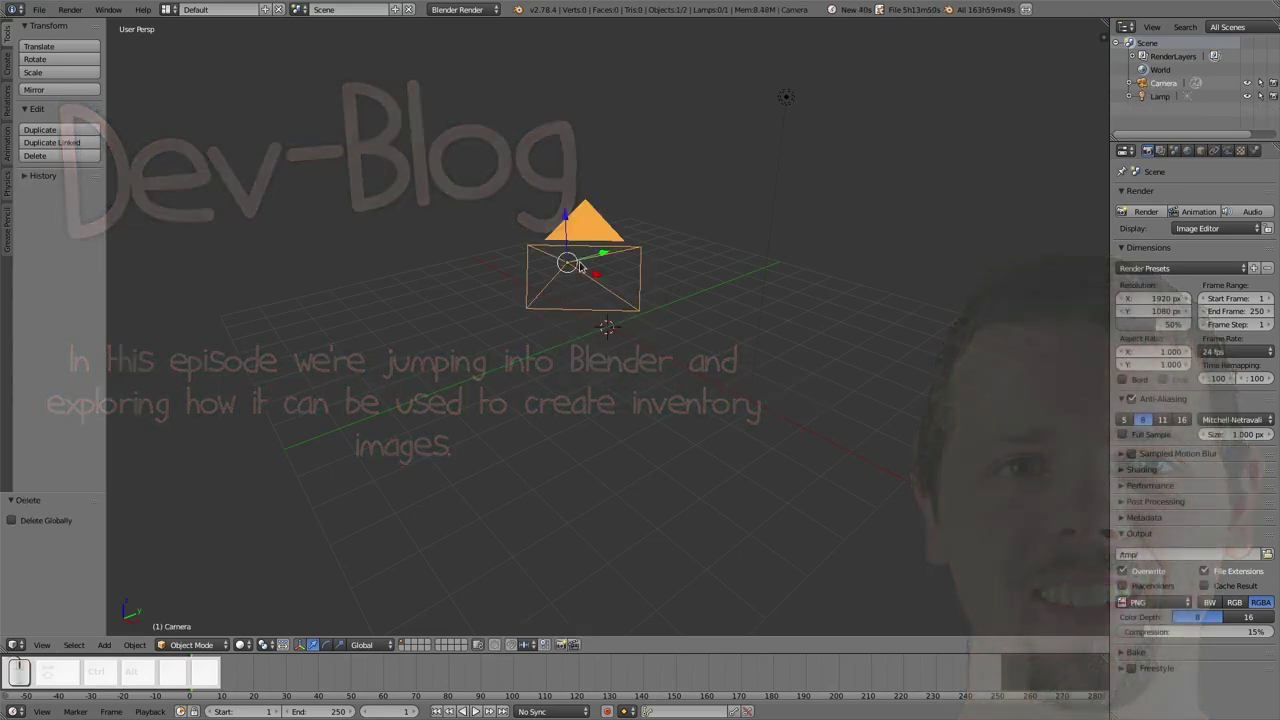
right_click(785, 103)
key("x")
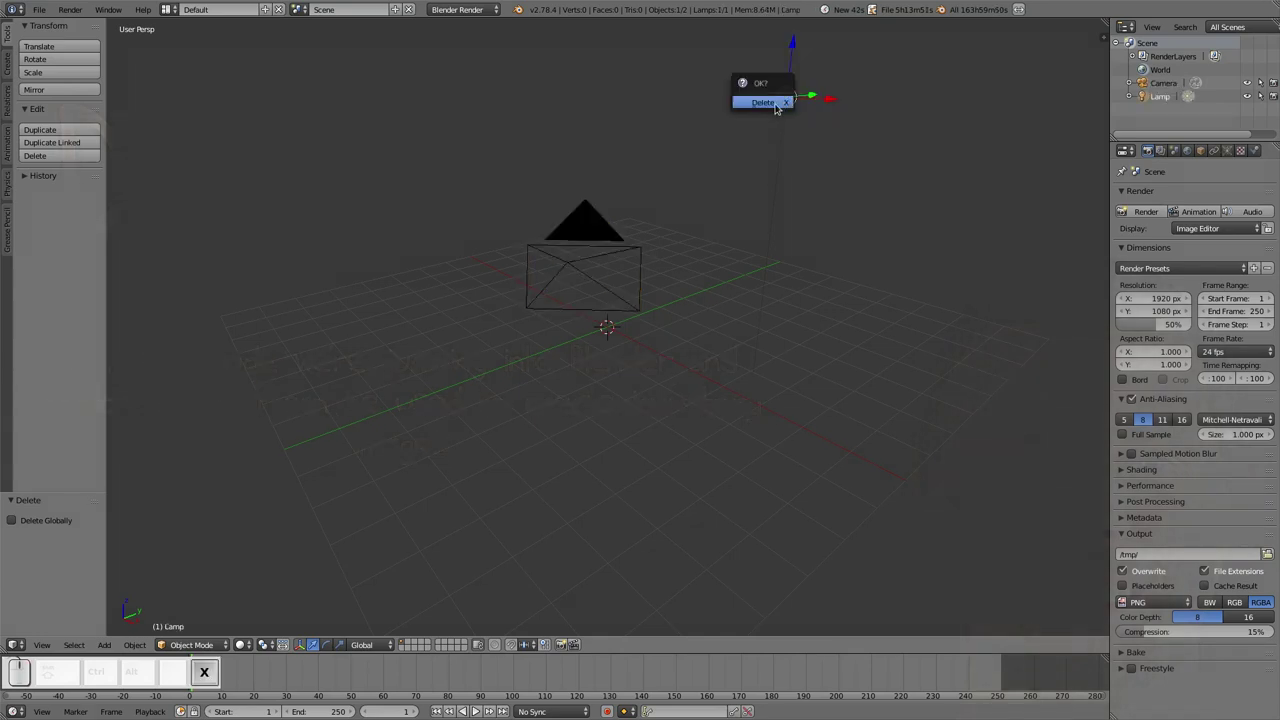
left_click(765, 103)
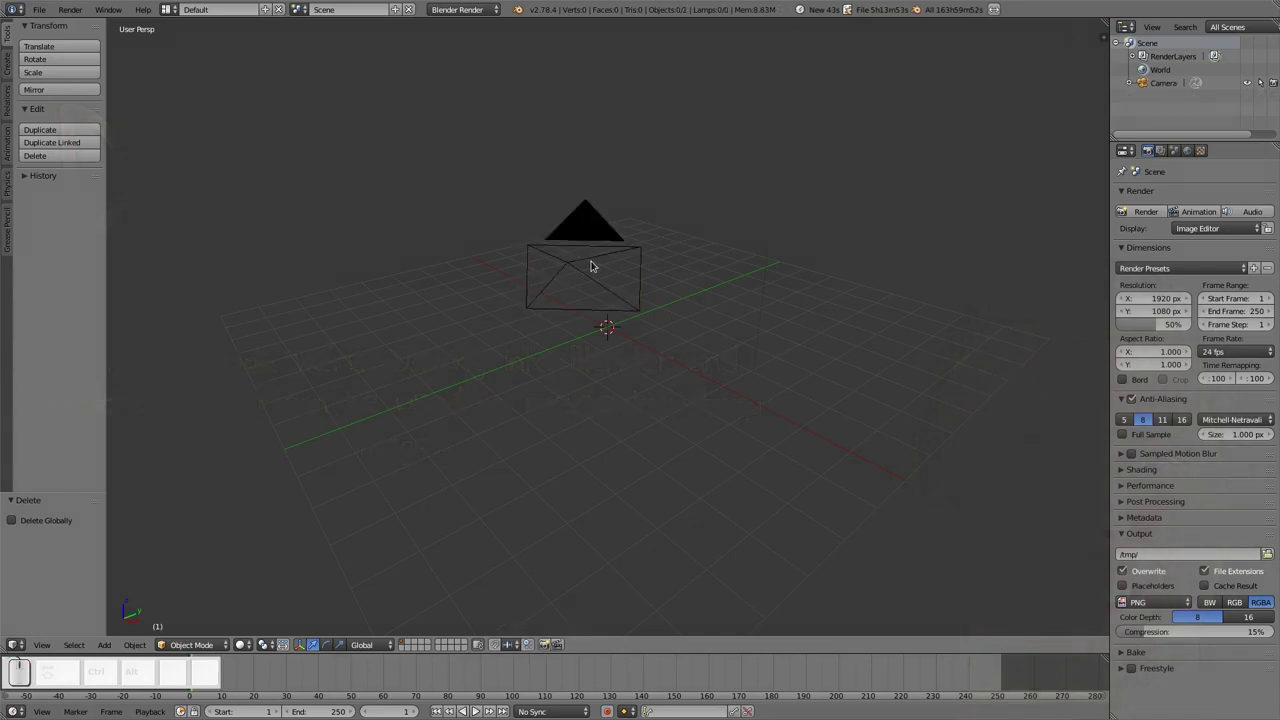
key("ctrl+z")
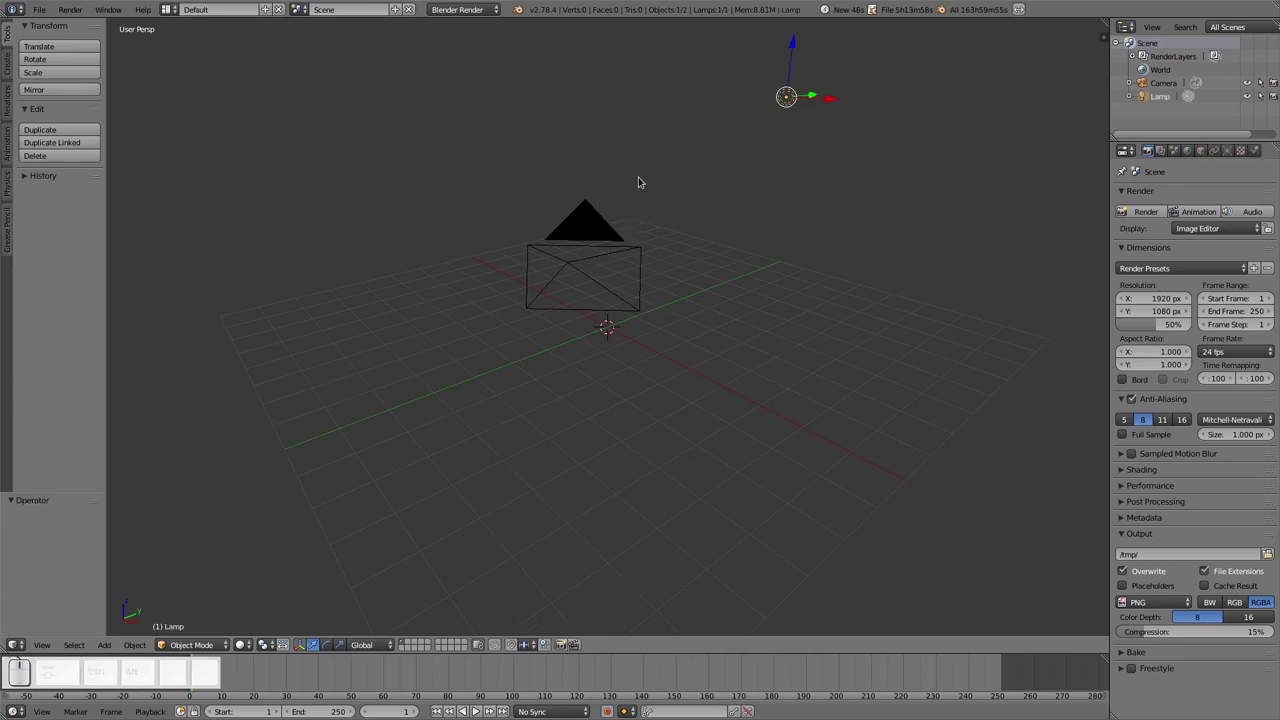
Split the viewport into quad view and change the lamp type to Sun
key("ctrl+alt+q")
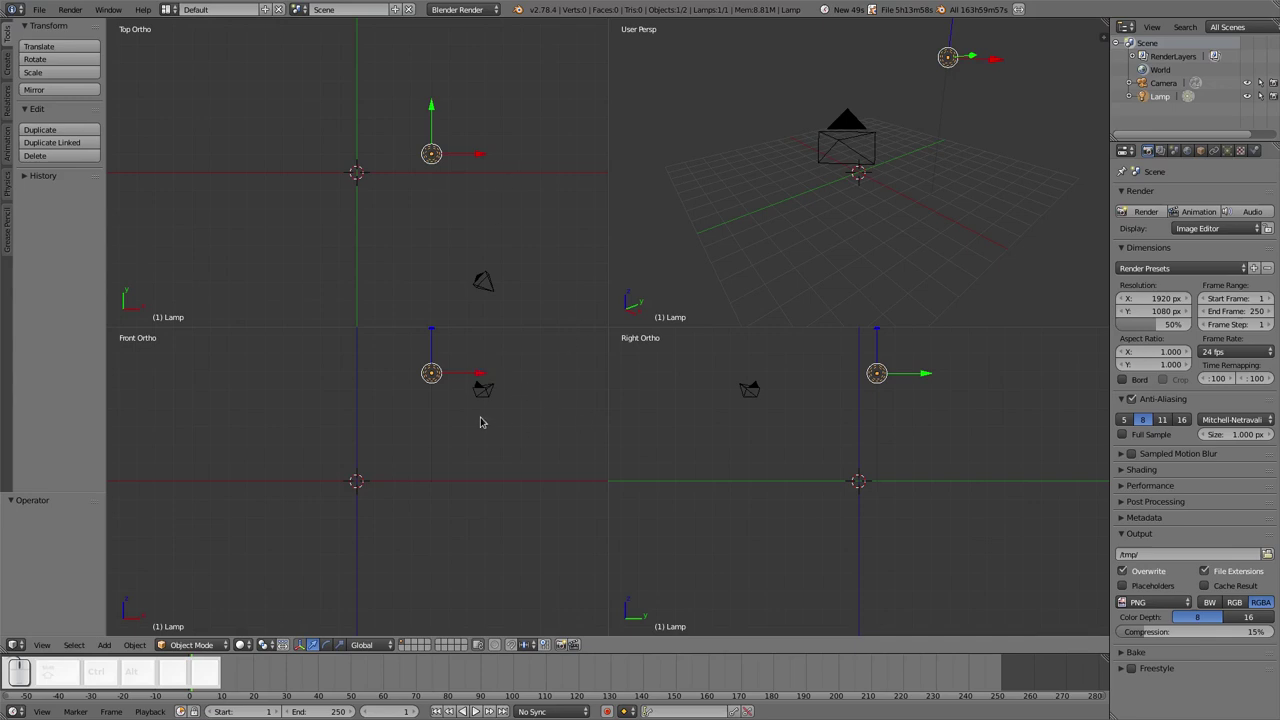
left_click(1228, 151)
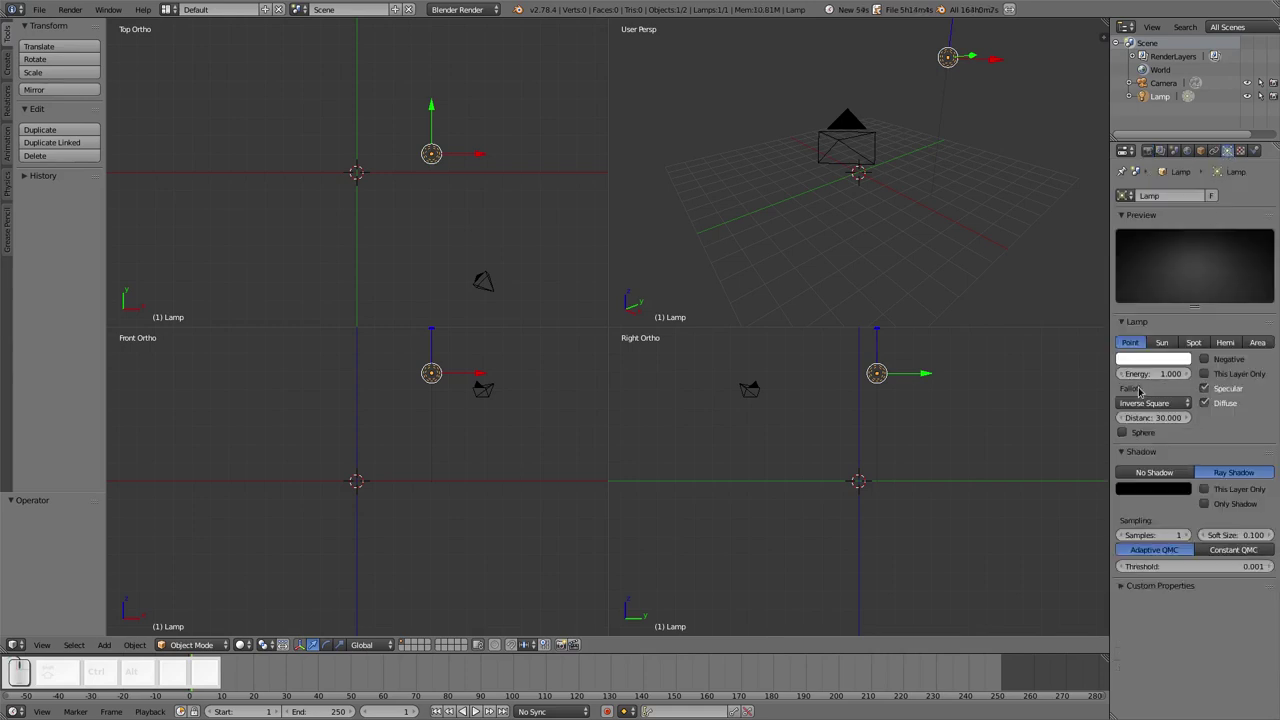
left_click(1160, 342)
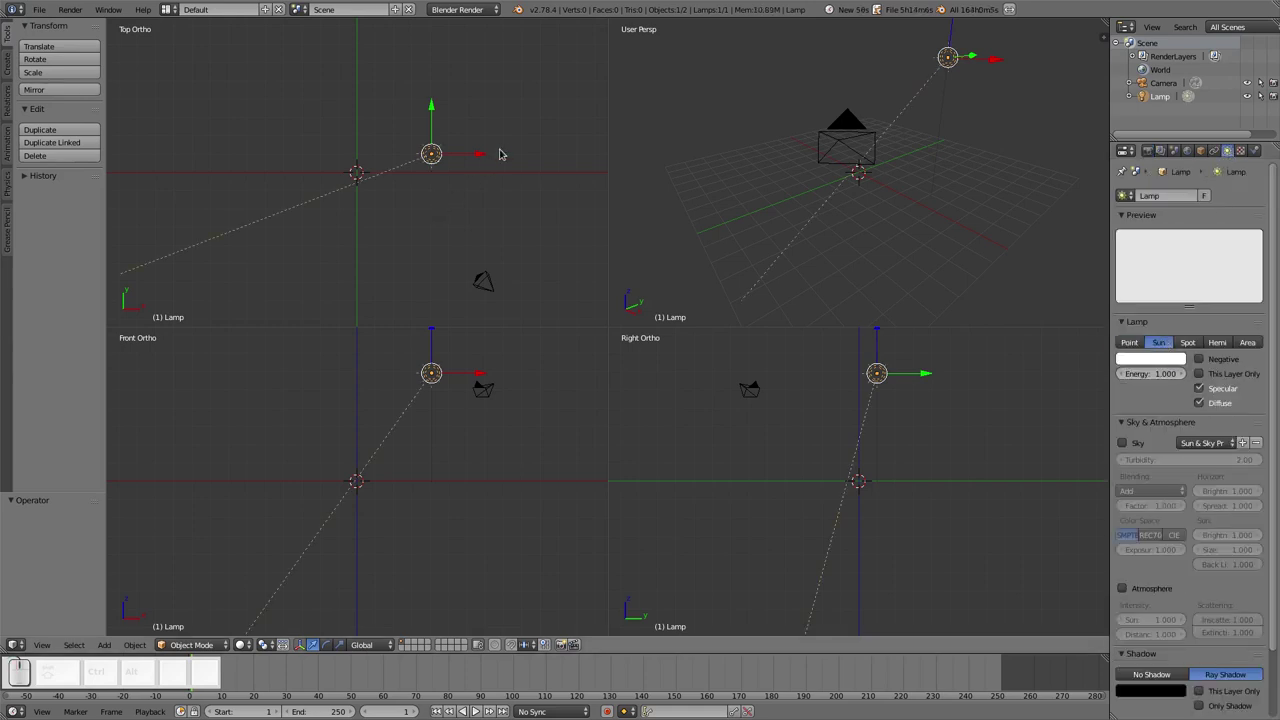
Tilt the sun lamp and move it to X -3.531, Y -6.151, Z 0
key("r")
left_click(449, 243)
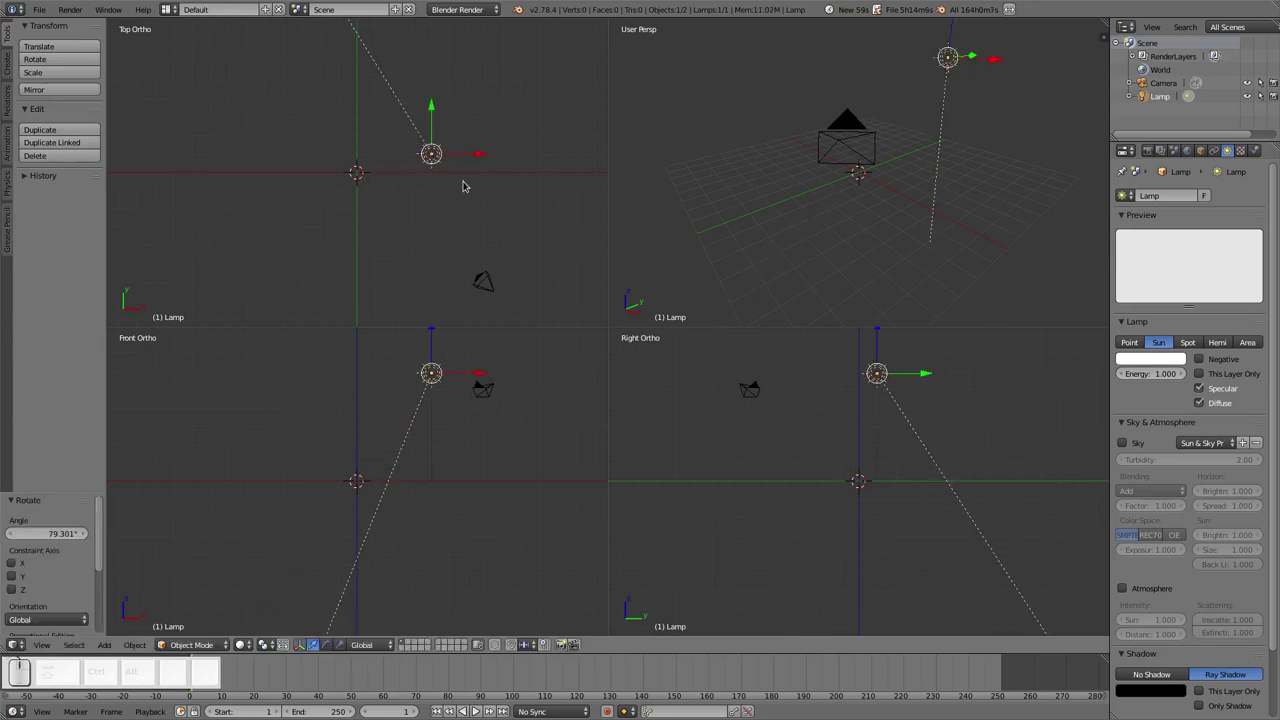
key("g")
left_click(396, 298)
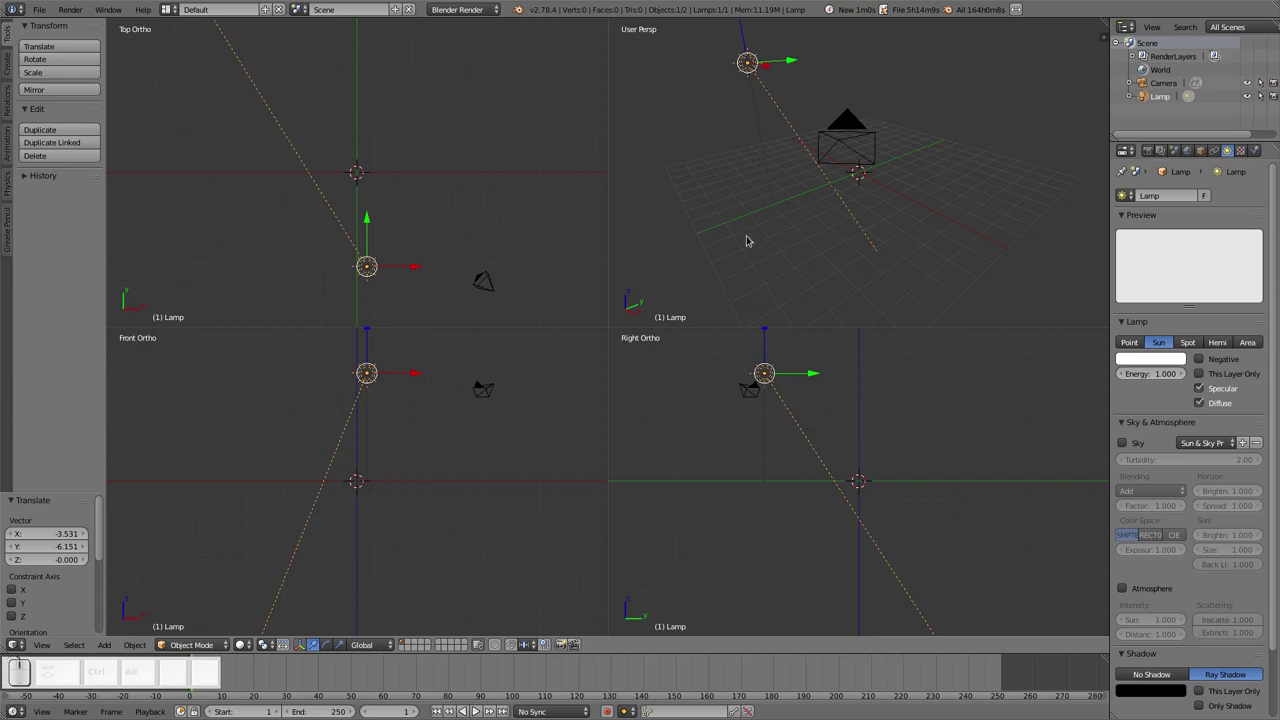
key("shift+a")
mouse_move(450, 257)
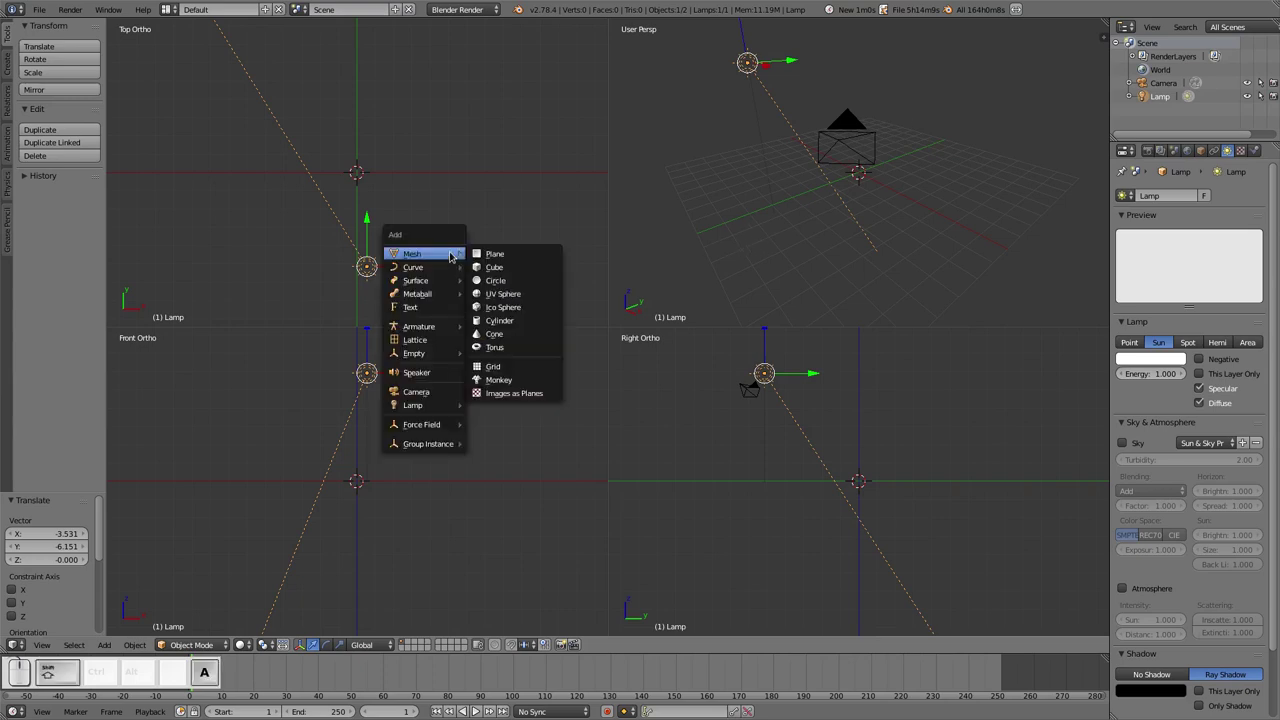
Add a cube and set the render size to 32 × 32 px at 100% scale
left_click(528, 274)
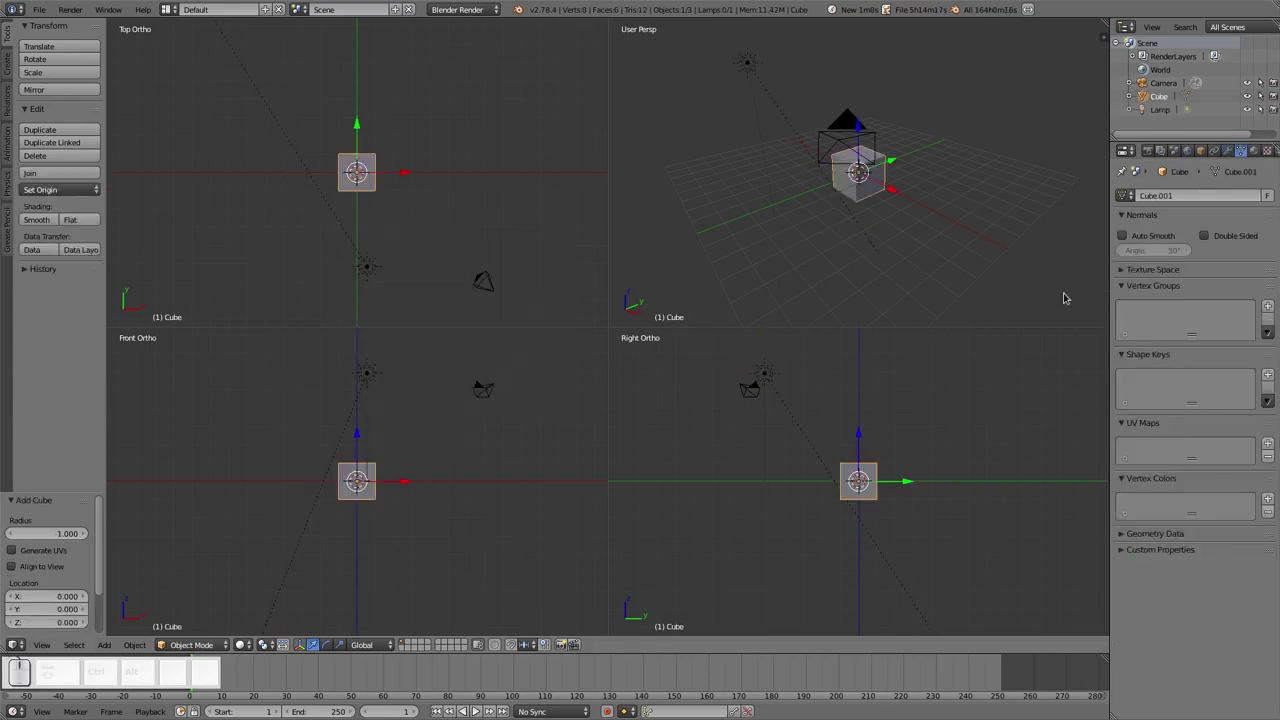
left_click(1148, 152)
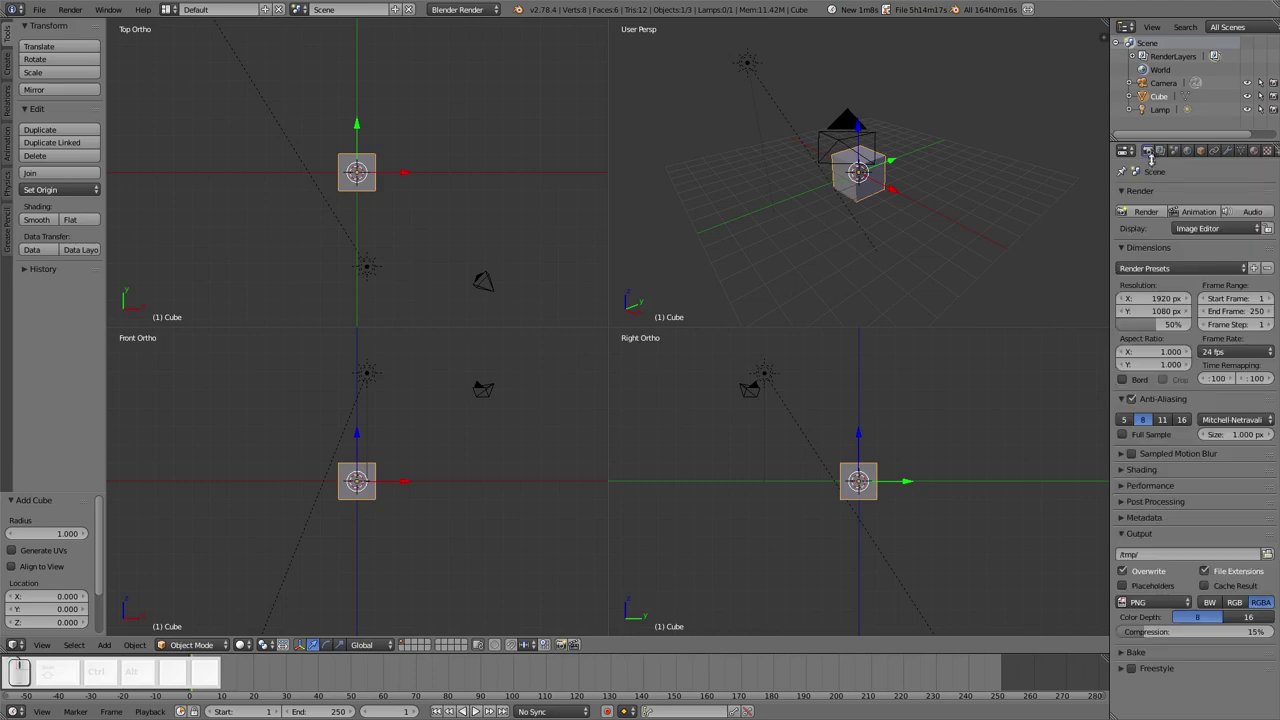
left_click_drag(1160, 324, 1190, 324)
left_click(1160, 299)
type("32")
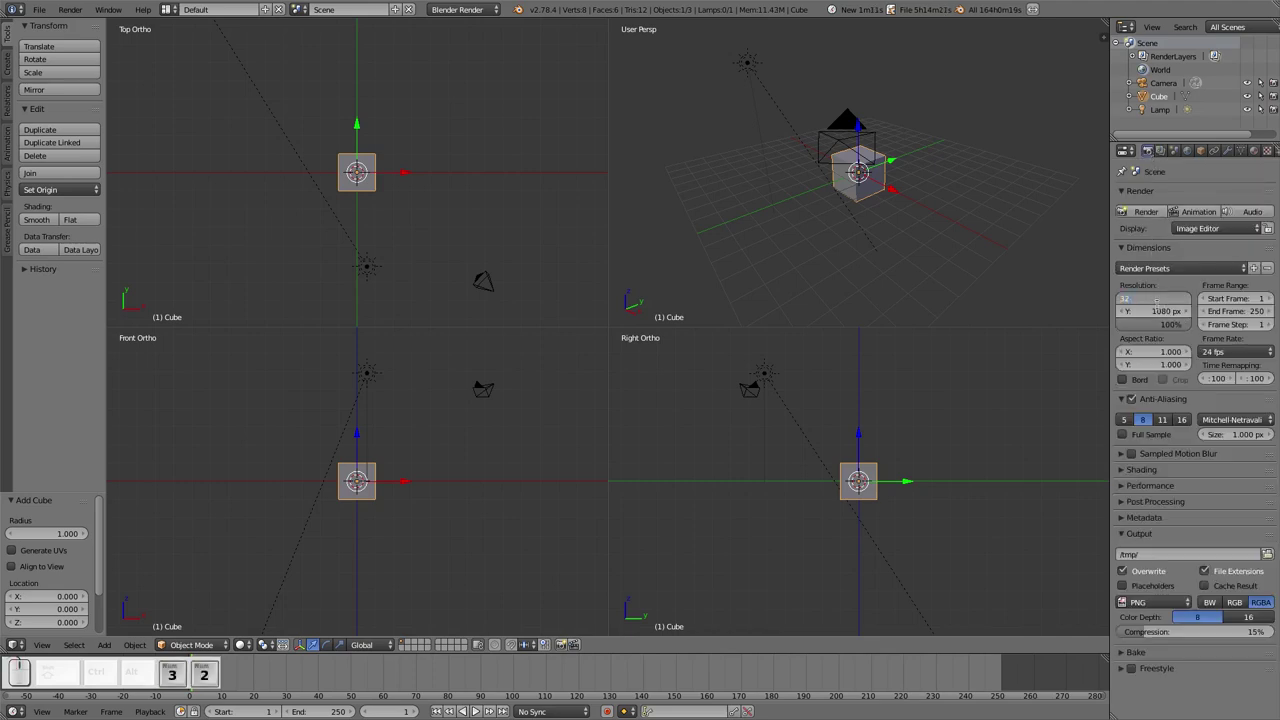
key("Return")
left_click(1158, 311)
type("32")
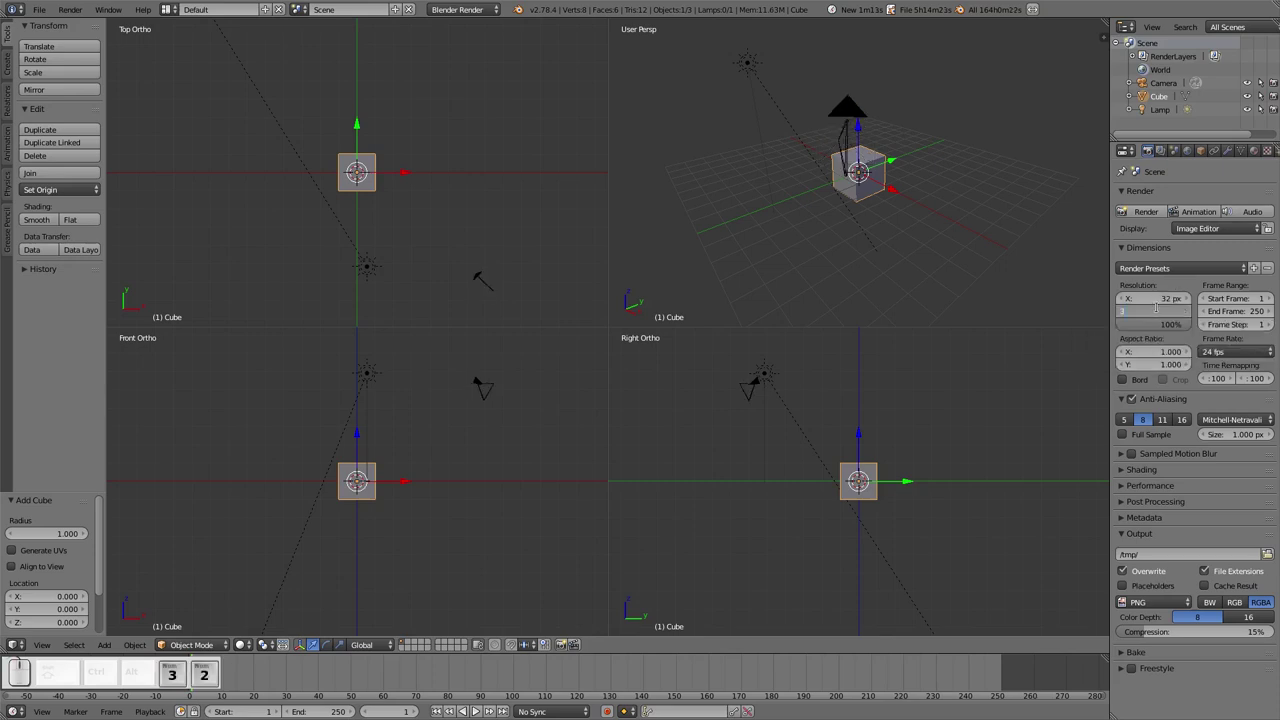
key("Return")
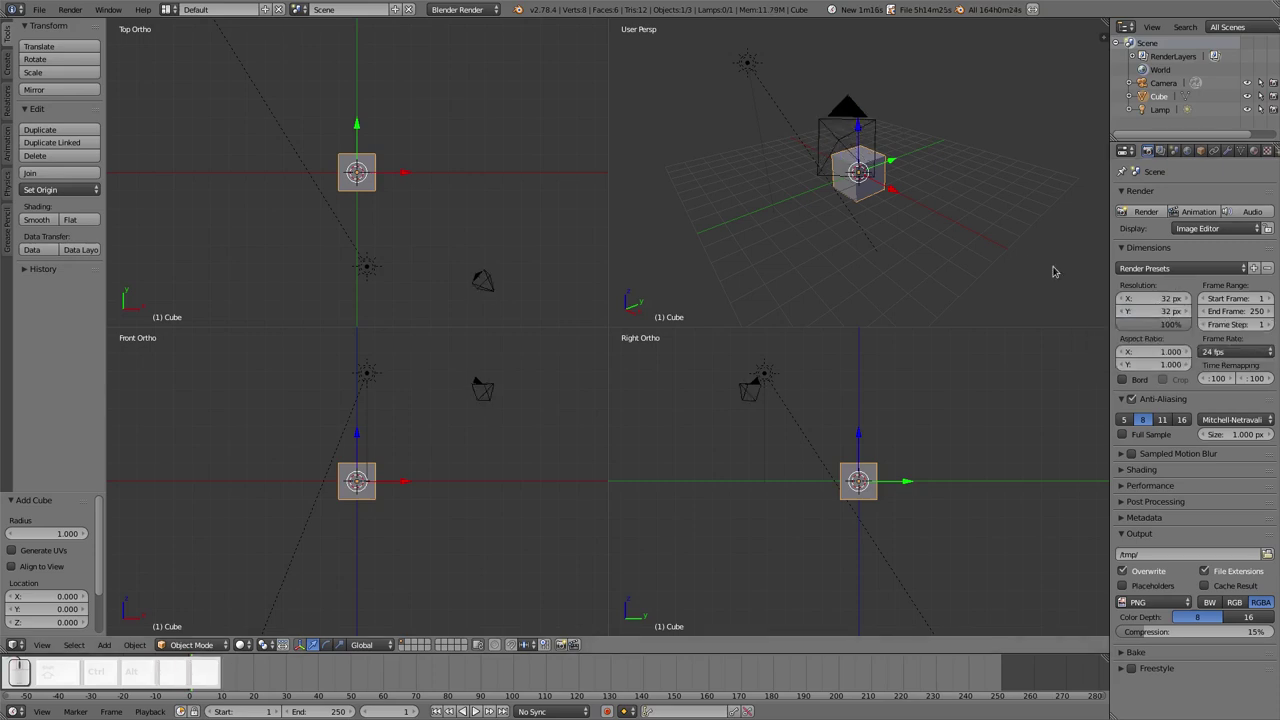
Look through the camera, reposition the sun lamp, then move and lower the camera
key("KP_0")
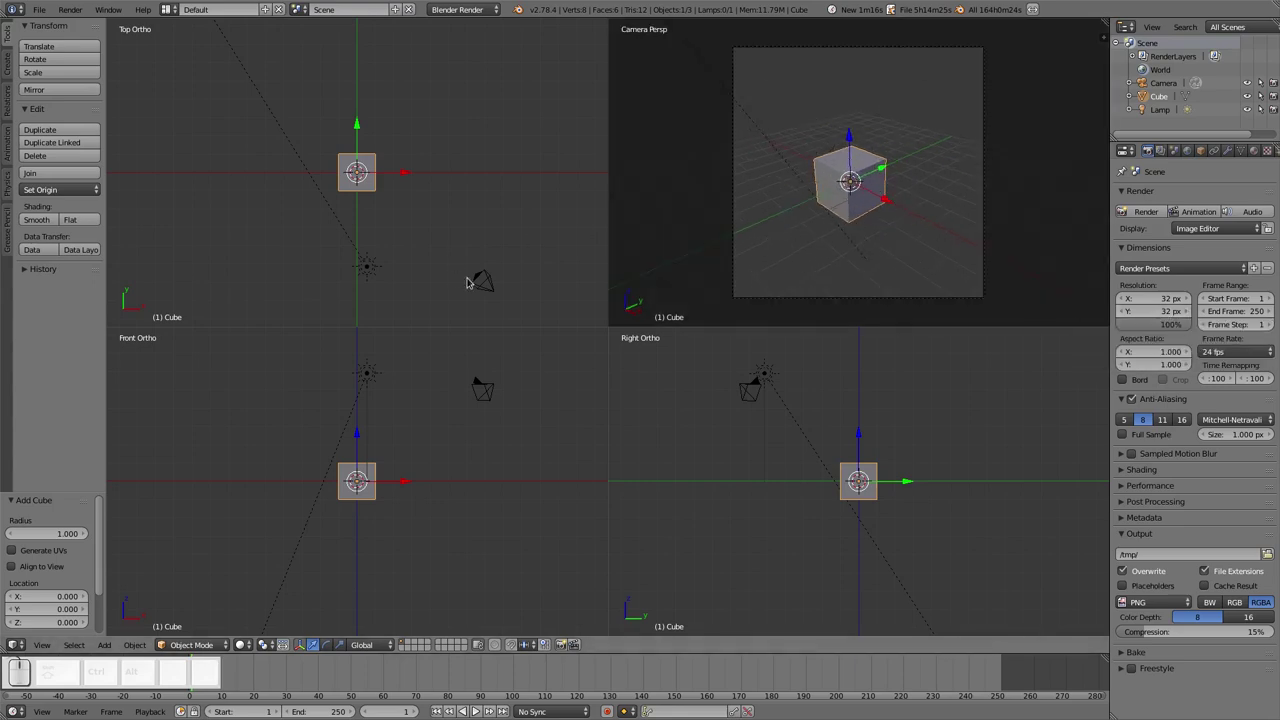
right_click(494, 292)
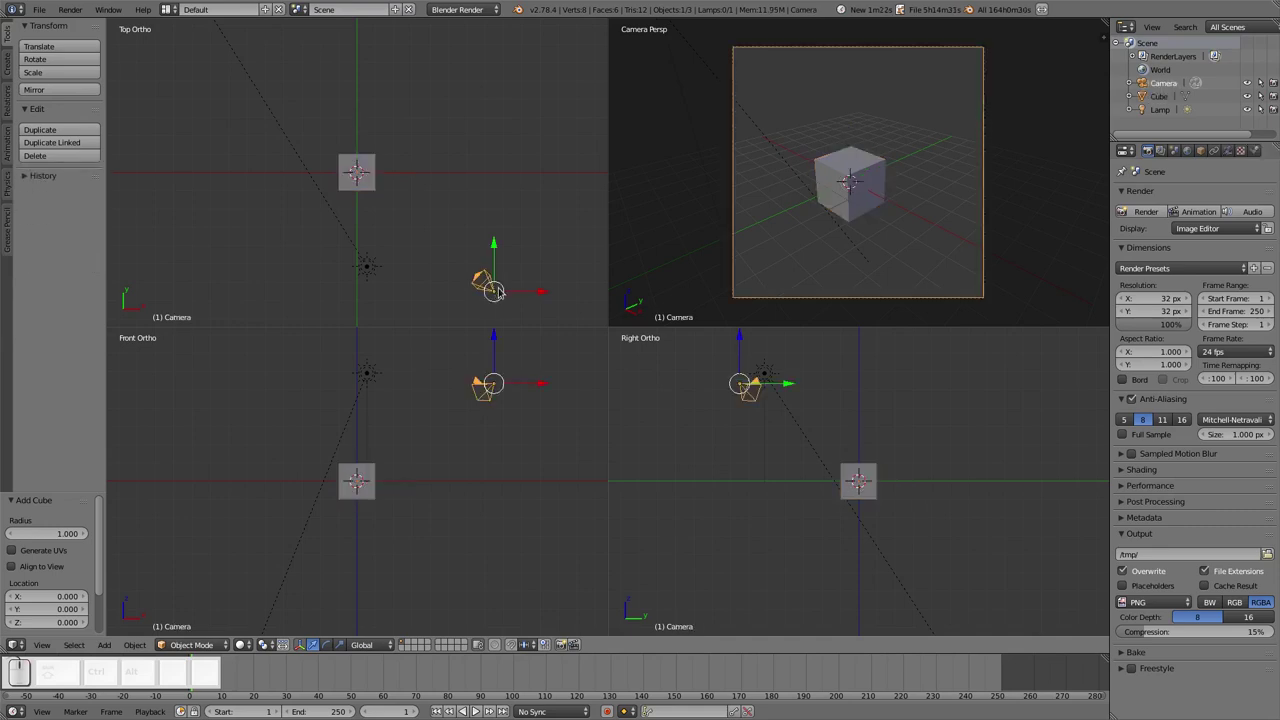
scroll(506, 286, "up", 1)
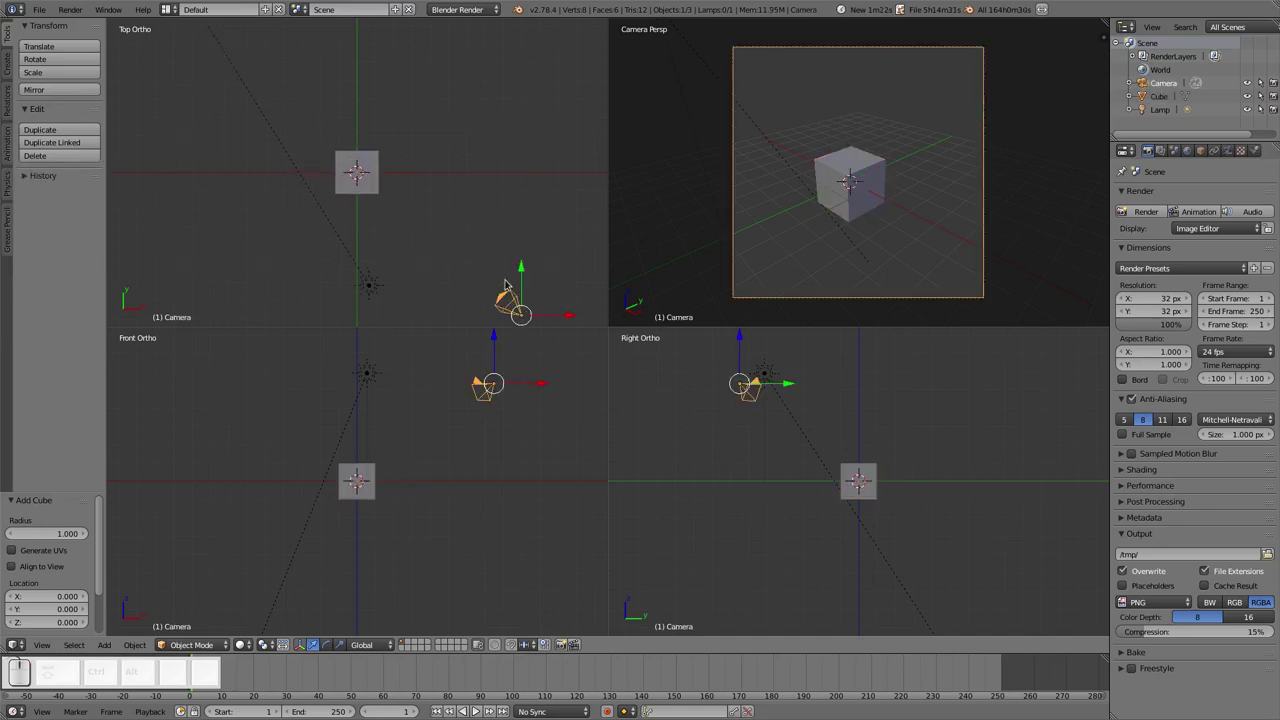
right_click(381, 289)
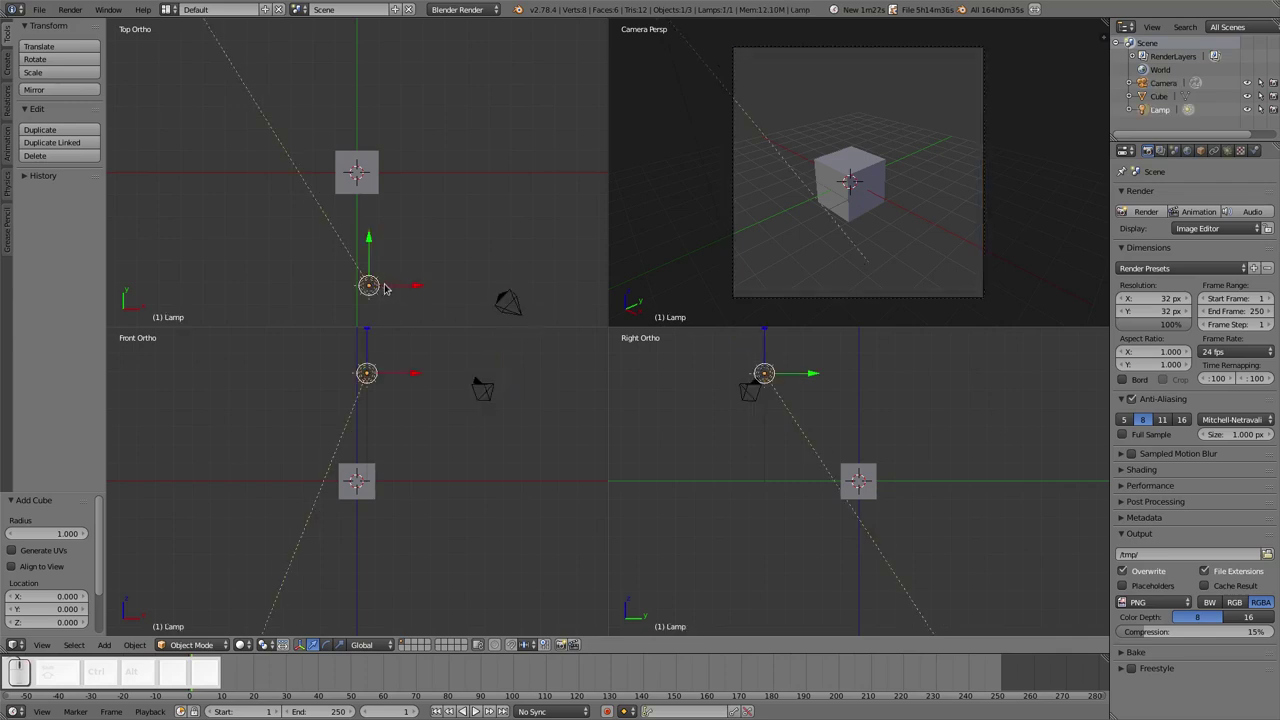
key("g")
left_click(466, 322)
right_click(500, 316)
key("g")
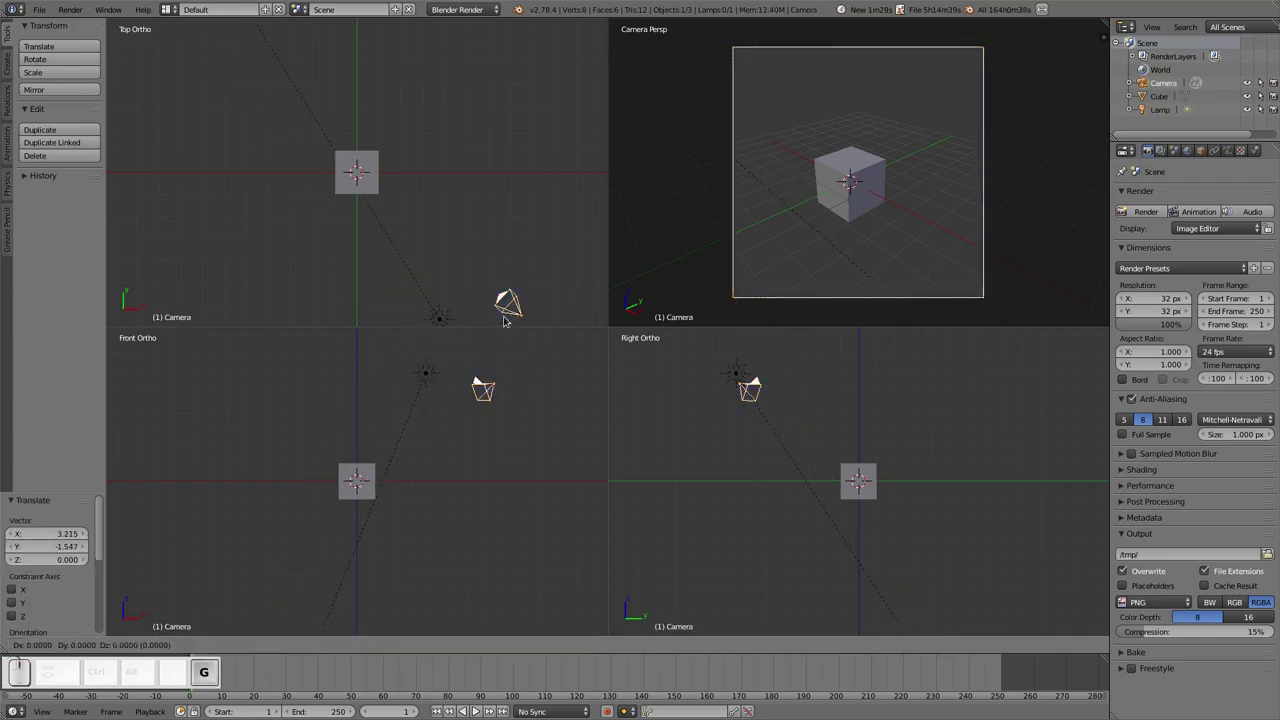
left_click(424, 307)
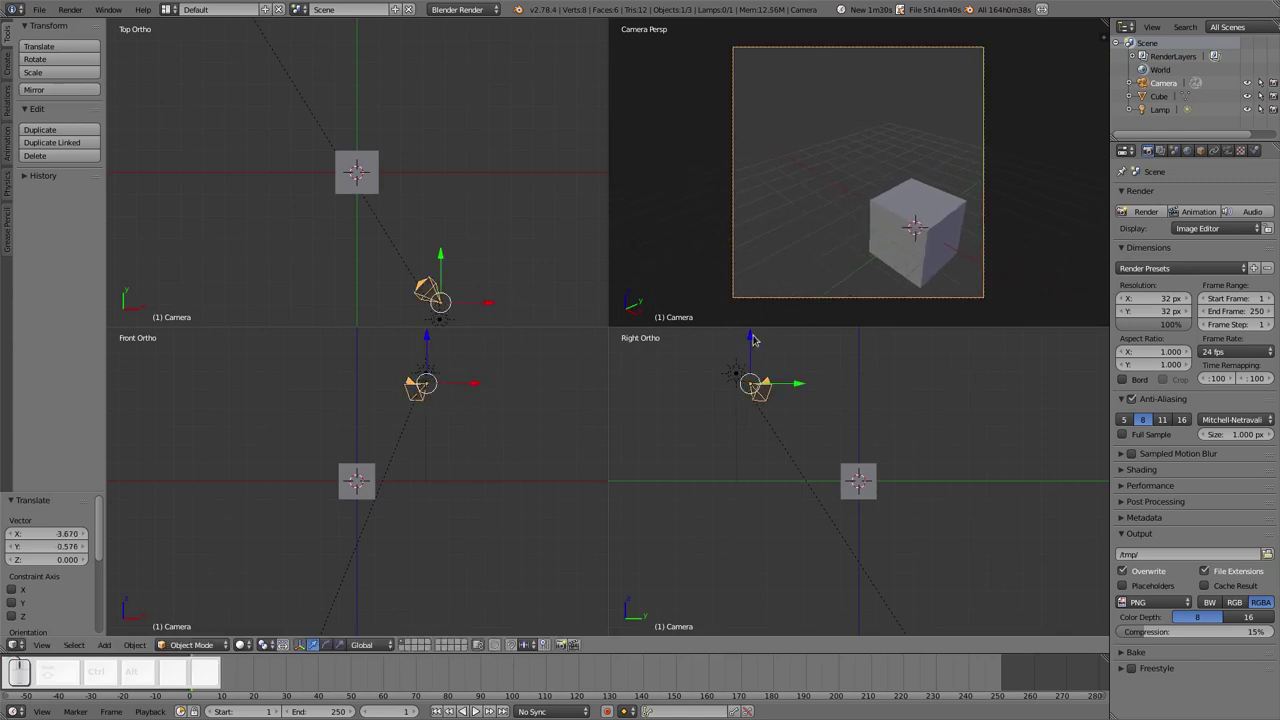
key("g")
key("z")
left_click(754, 380)
Shift the camera along X, bring it closer and lower so it frames the cube, then test-render
key("g")
key("x")
left_click(517, 309)
key("g")
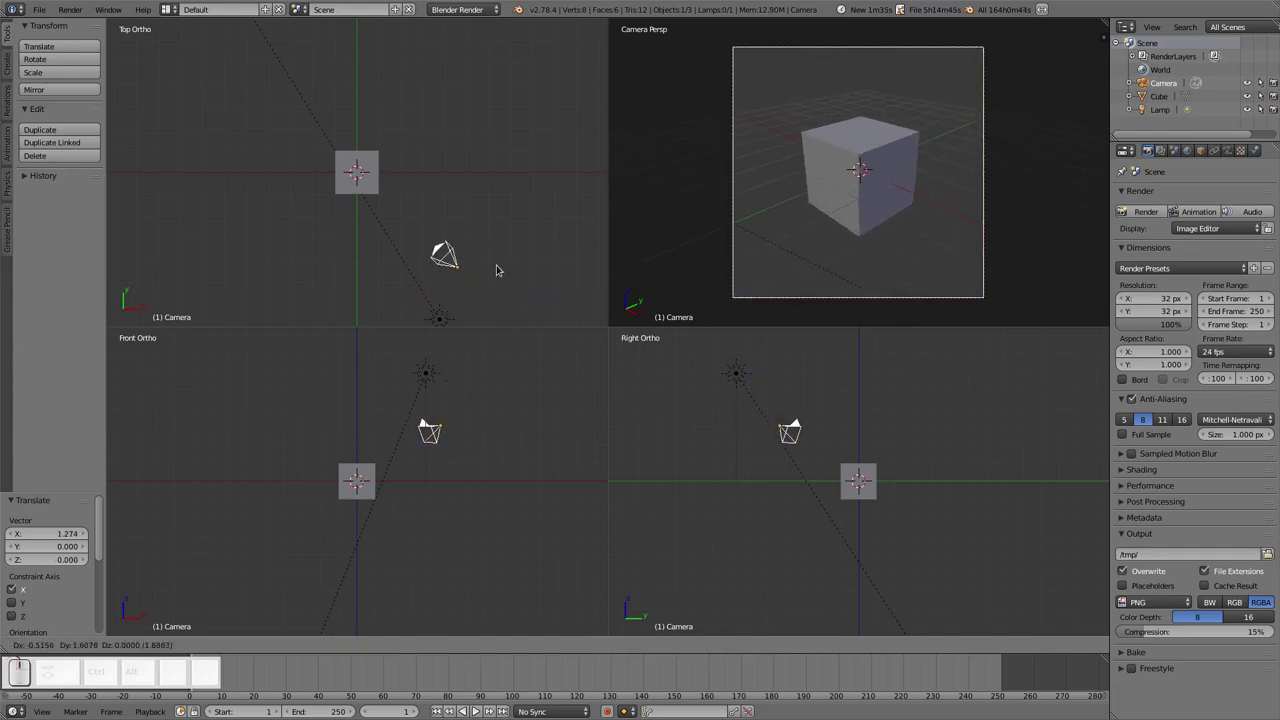
left_click(471, 237)
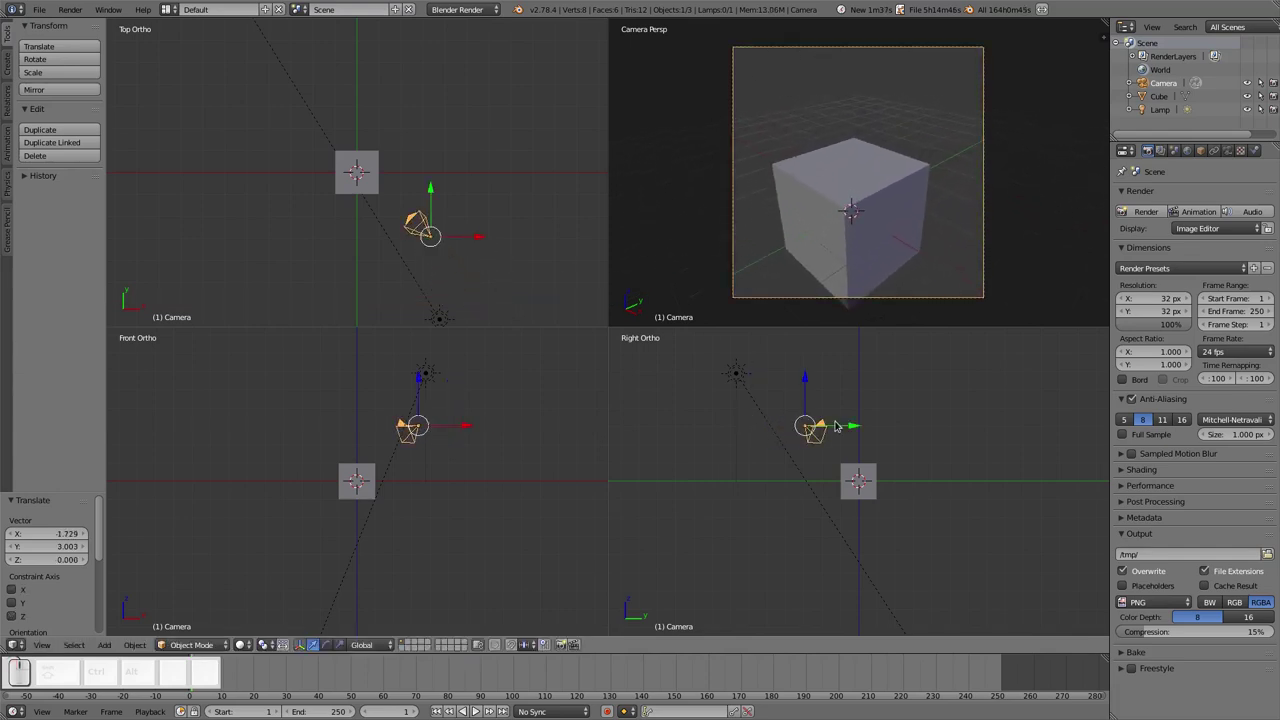
key("g")
key("z")
left_click(490, 273)
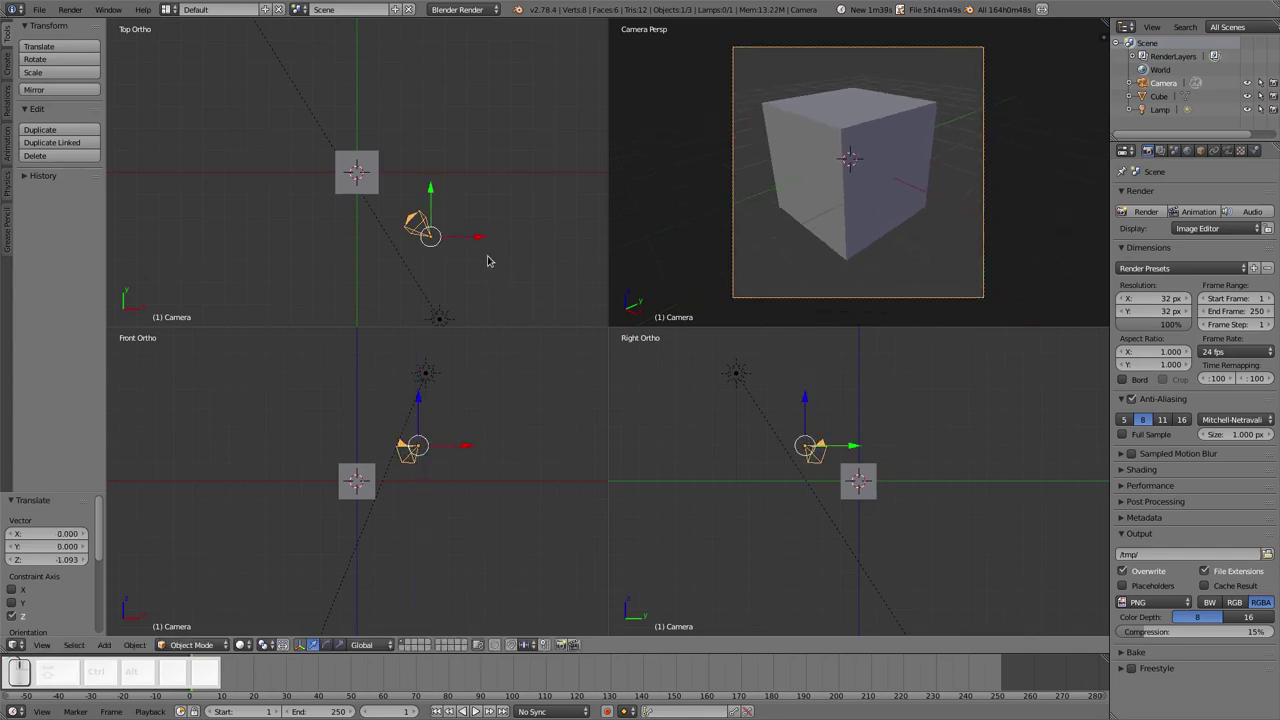
key("F12")
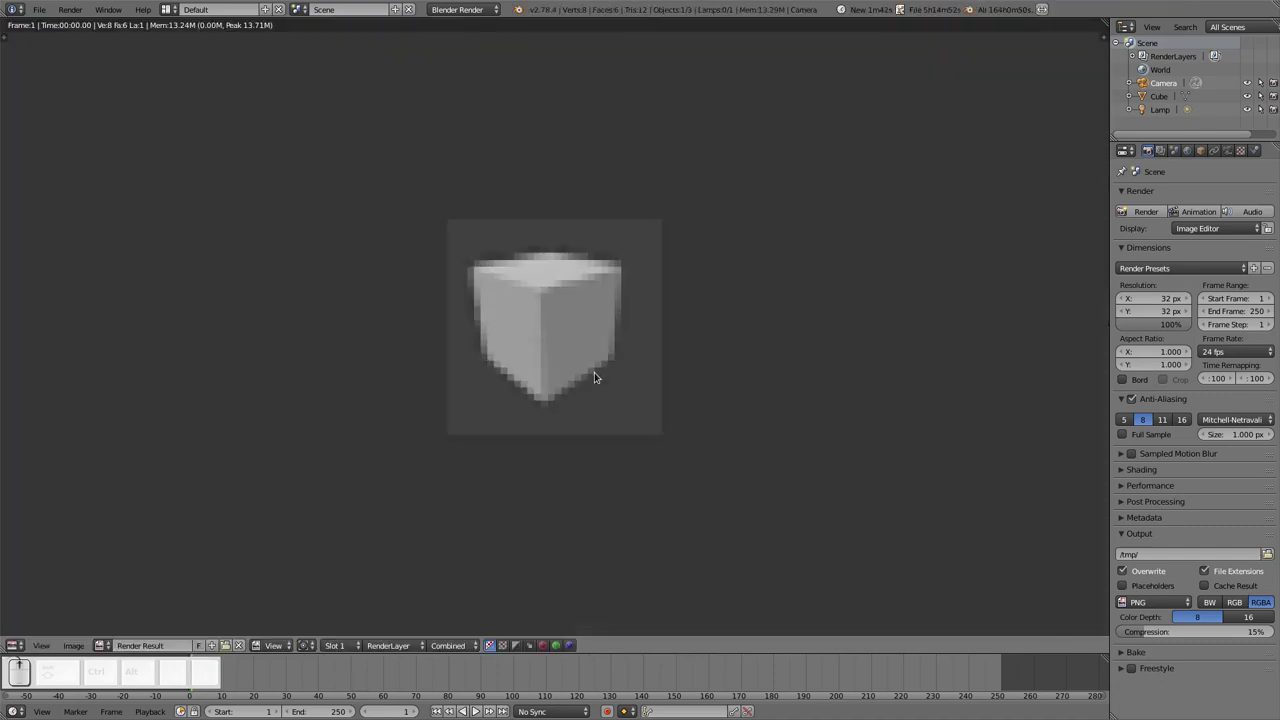
key("Escape")
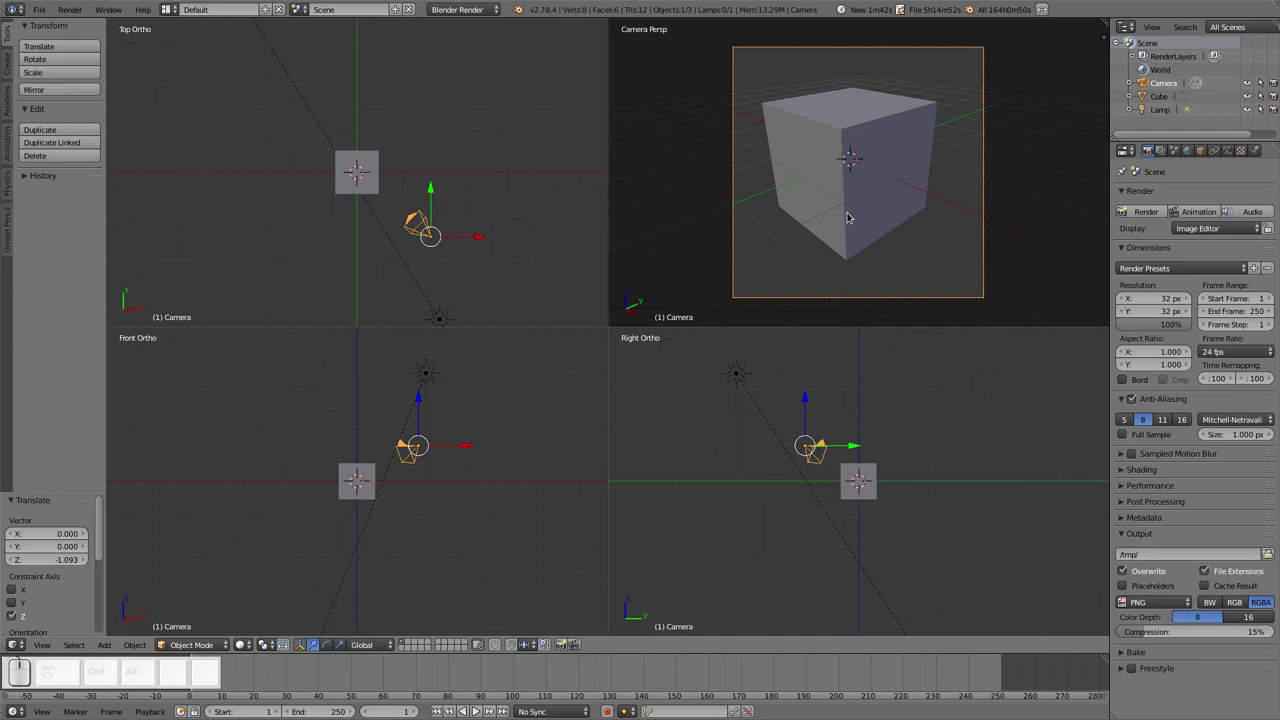
In Edit Mode, lower the cube's top face to flatten it
right_click(850, 158)
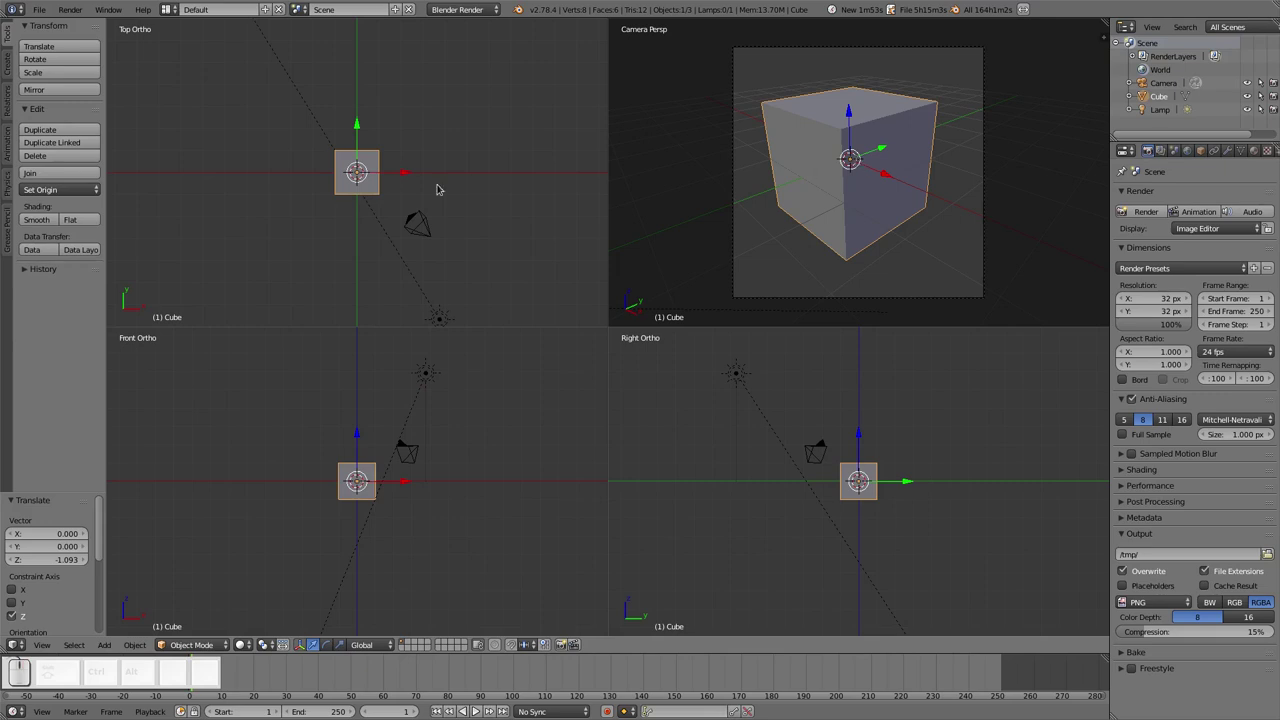
key("Tab")
left_click(494, 182)
right_click(819, 121)
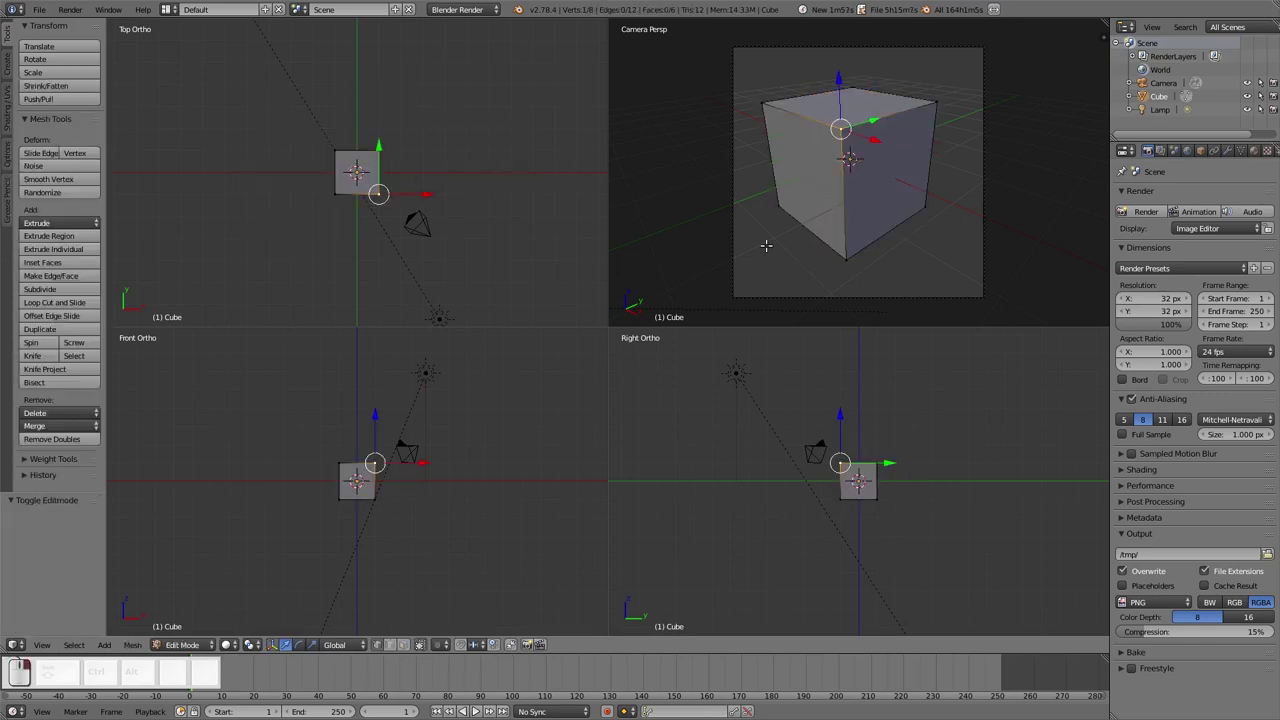
left_click(403, 644)
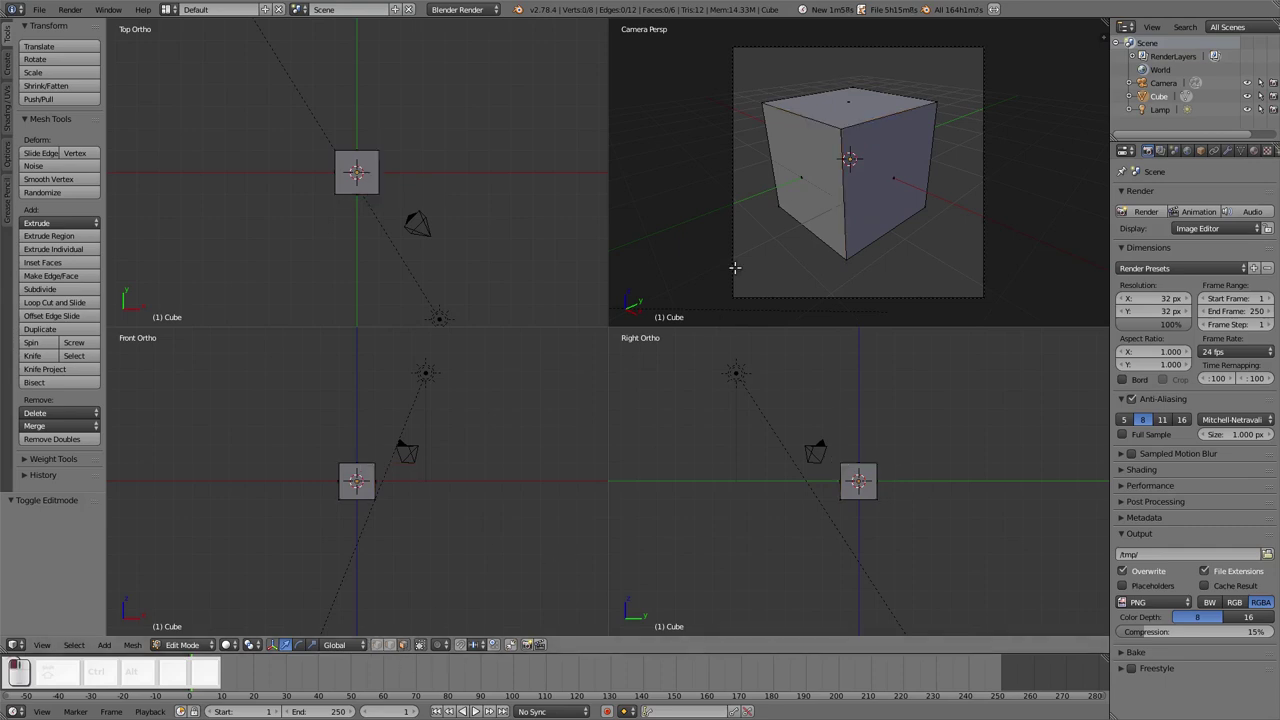
right_click(846, 80)
left_click_drag(846, 80, 886, 188)
Scale the two opposite side faces inward to 0.639
right_click(890, 192)
key("ctrl+Tab")
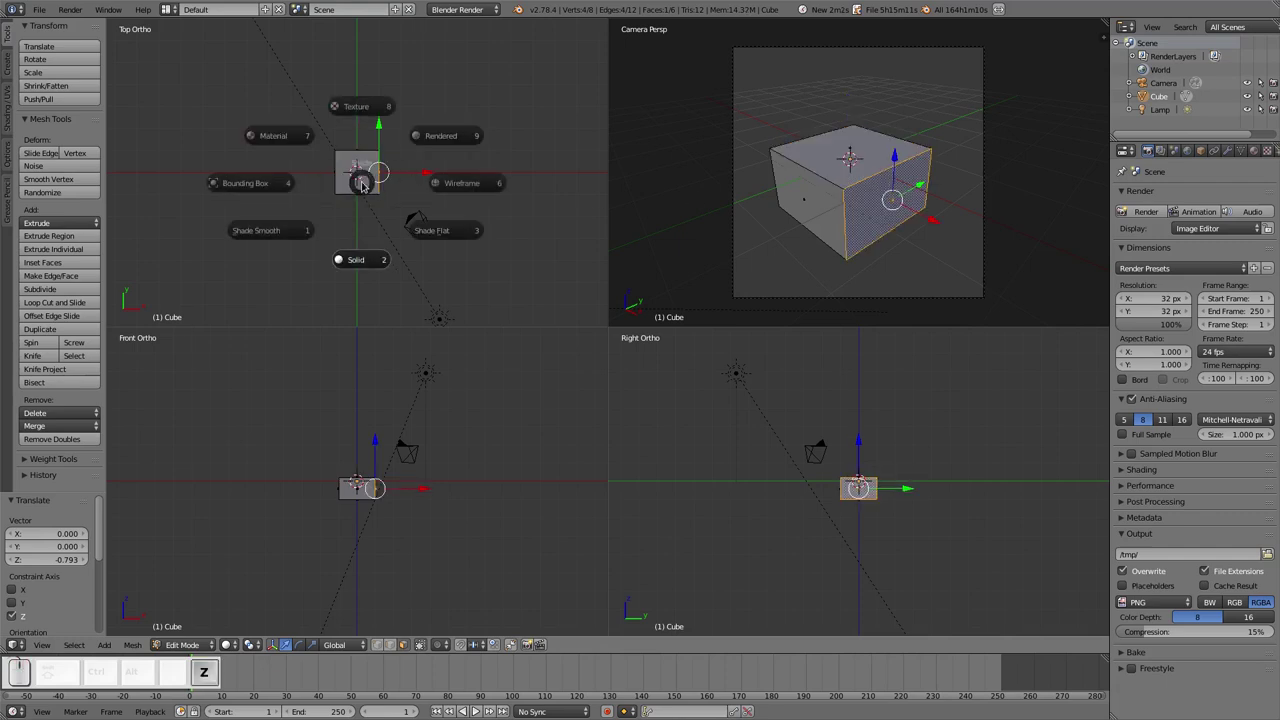
left_click(372, 182)
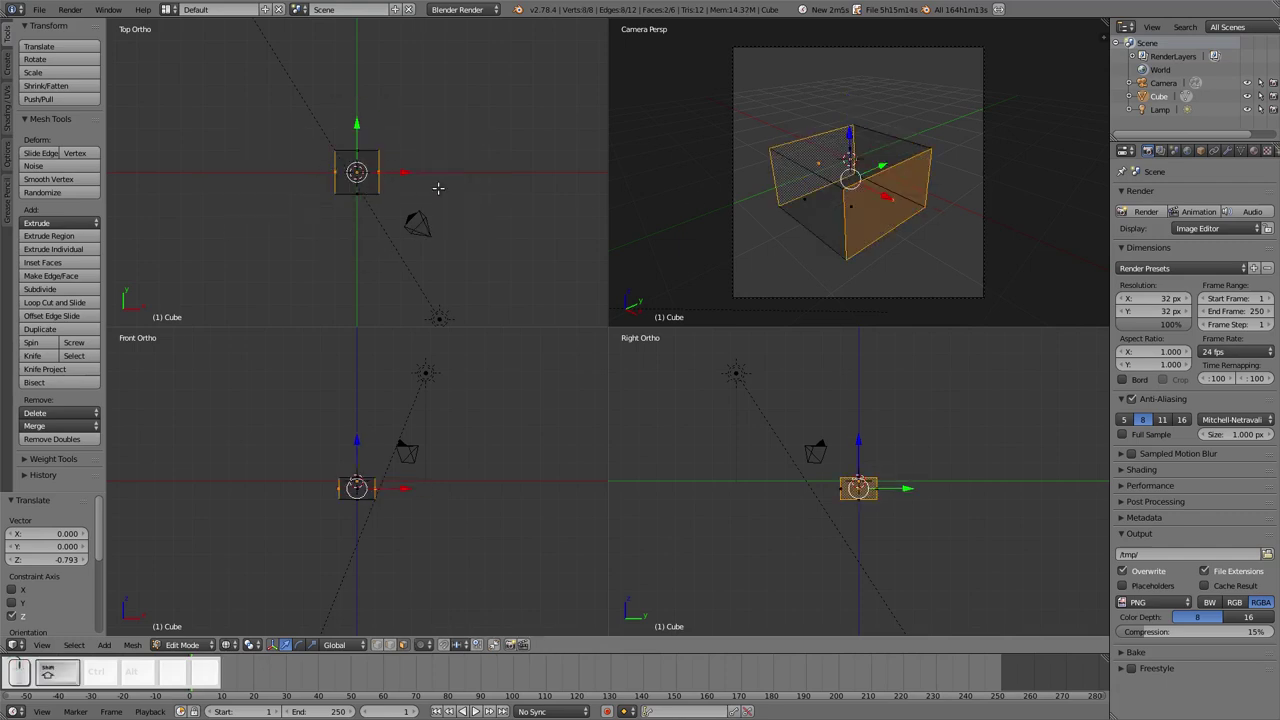
key("s")
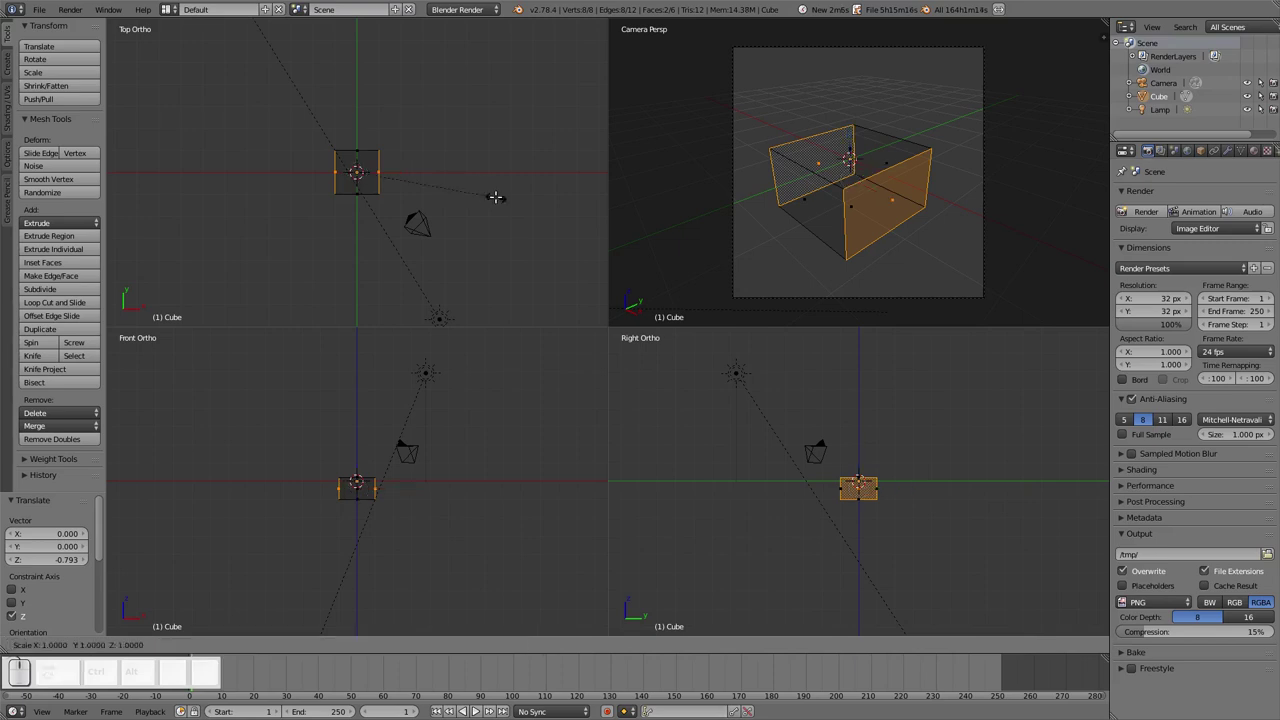
left_click(446, 186)
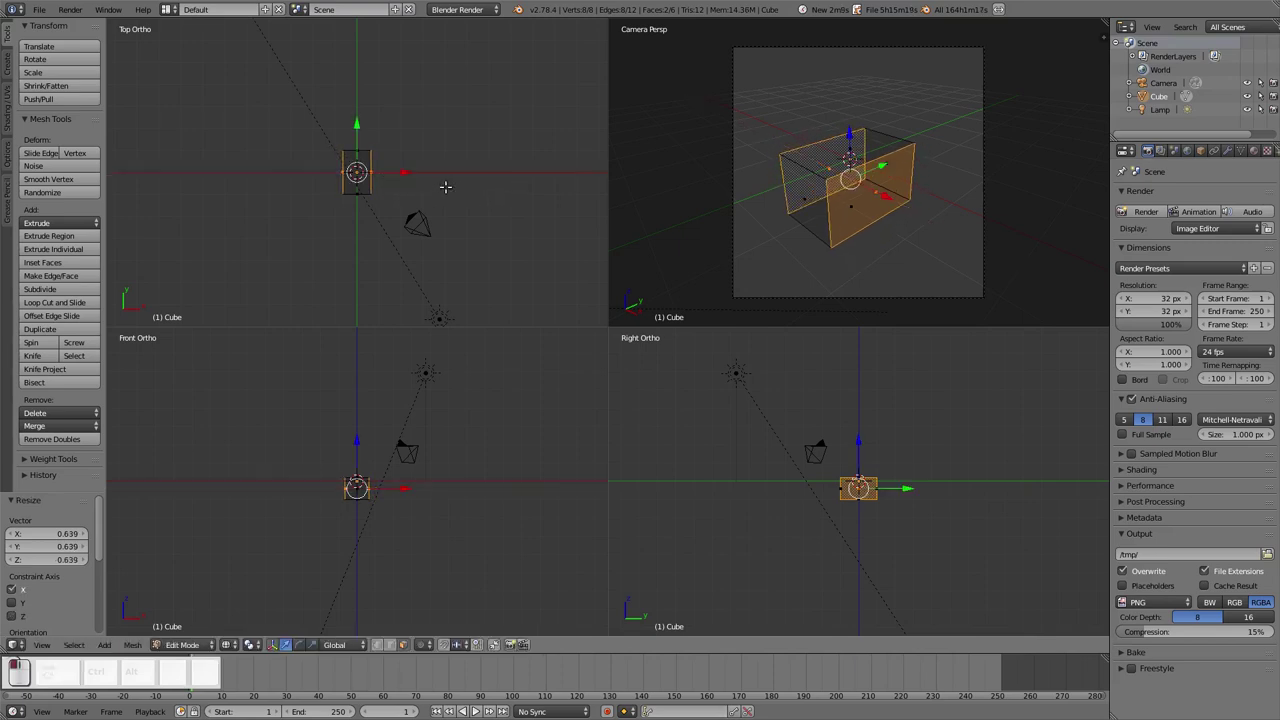
Return to Object Mode, deselect all, and switch to Solid shading
key("Tab")
left_click(342, 191)
key("a")
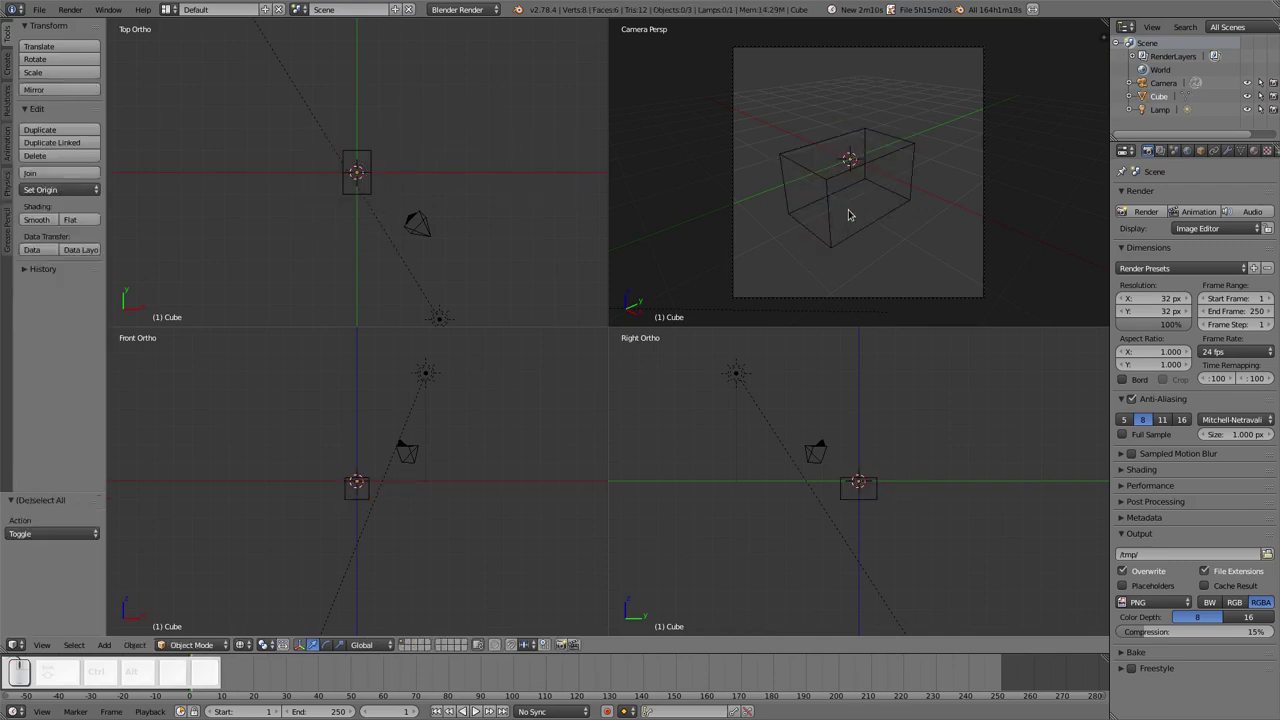
key("z")
left_click(850, 220)
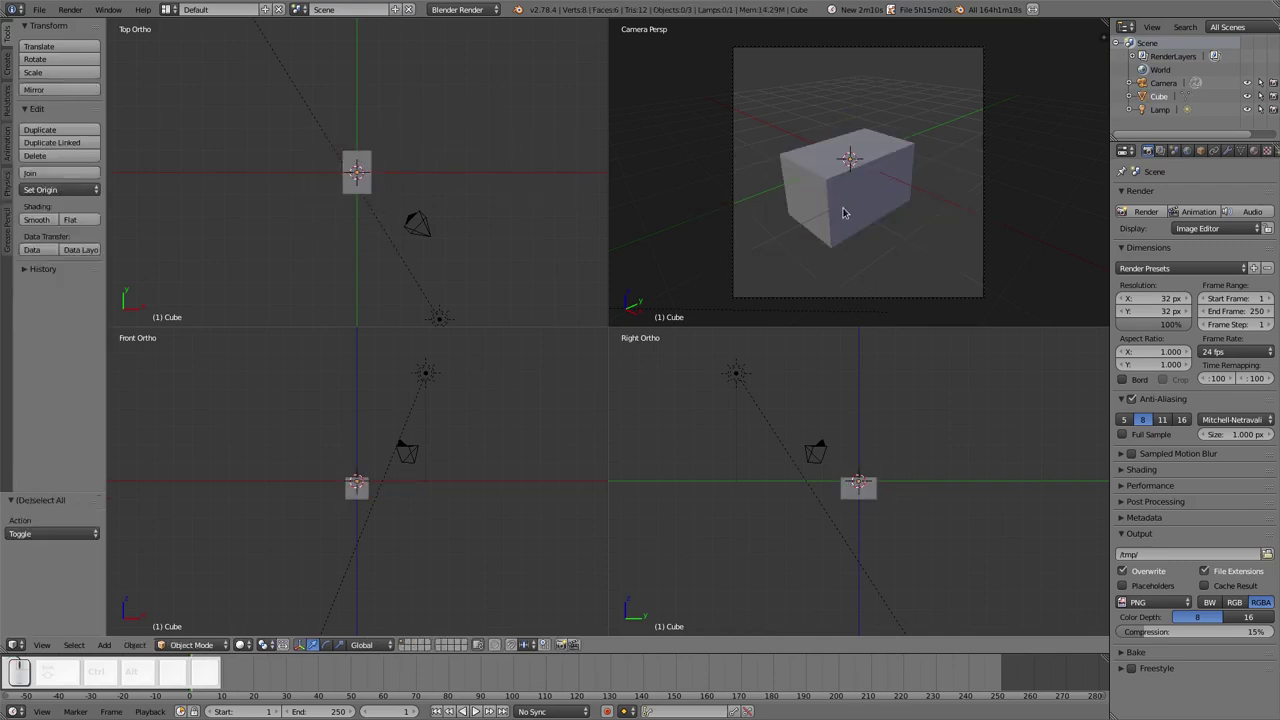
Rotate the box 90° so its long side runs front to back
right_click(843, 213)
key("r")
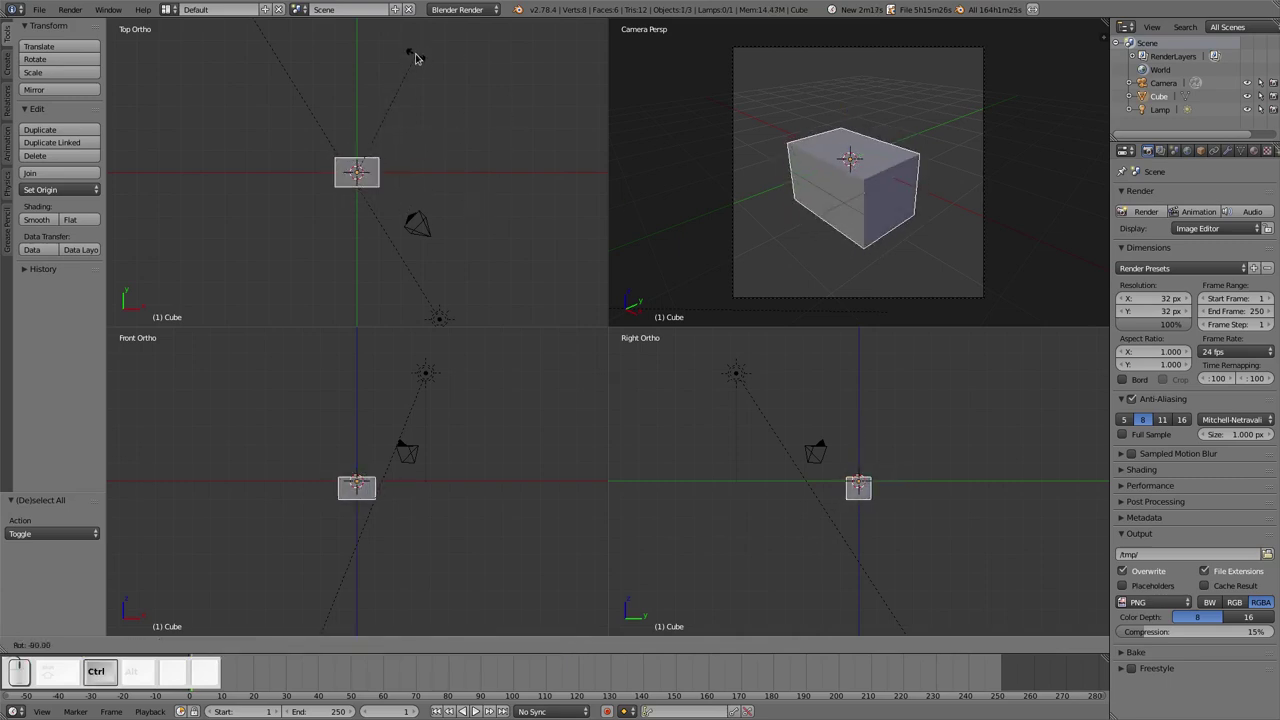
left_click(416, 57)
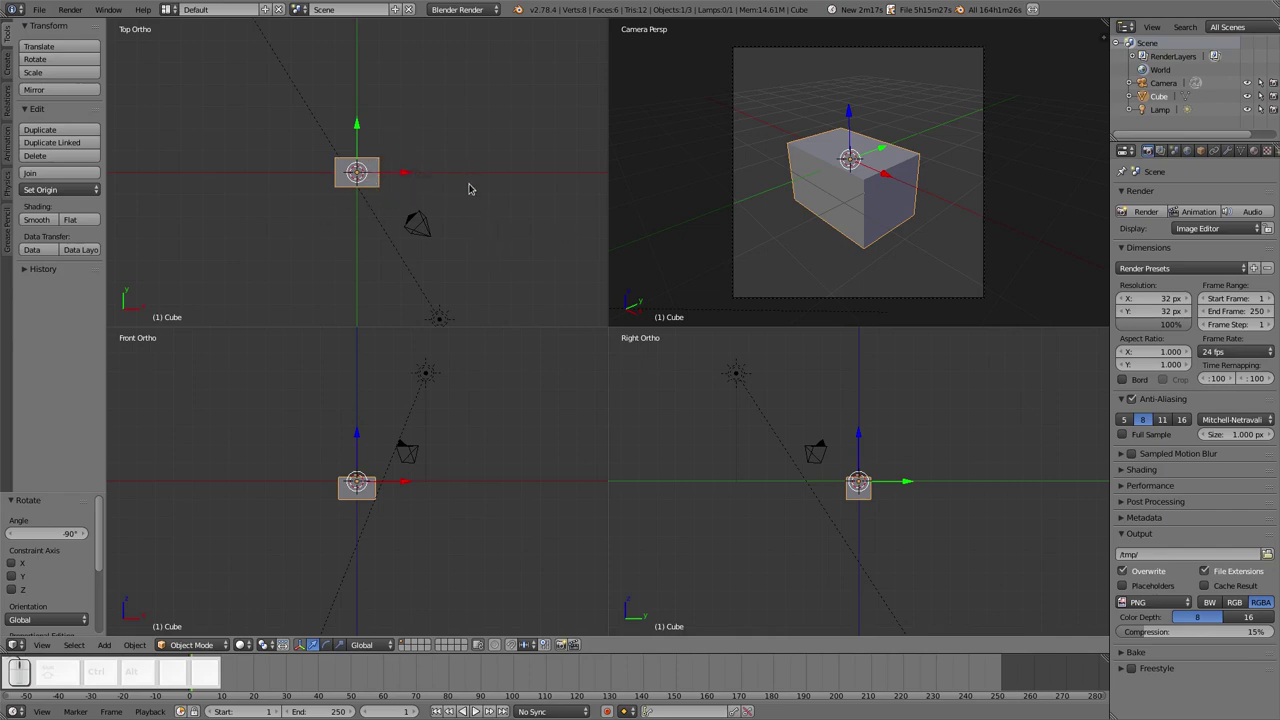
key("r")
left_click(363, 280)
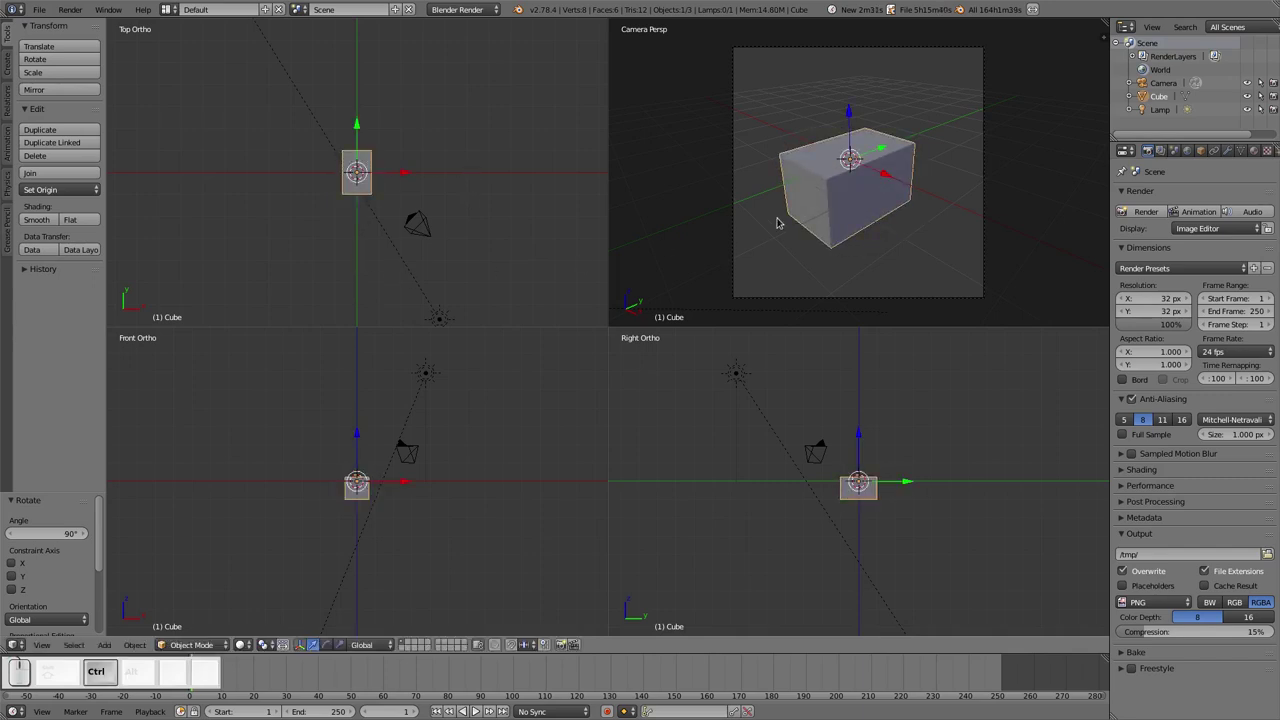
scroll(367, 203, "up", 6)
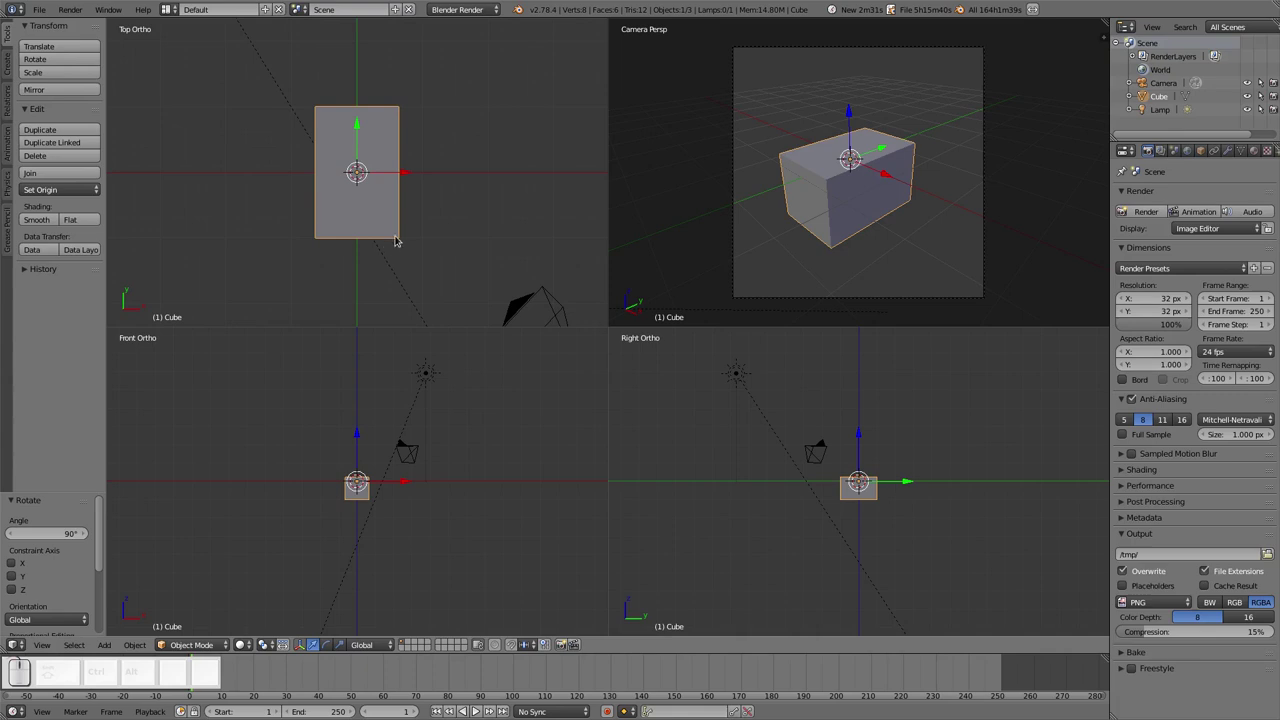
Enter Edit Mode and attempt to scale the top face, then cancel it
key("Tab")
left_click(437, 197)
right_click(357, 170)
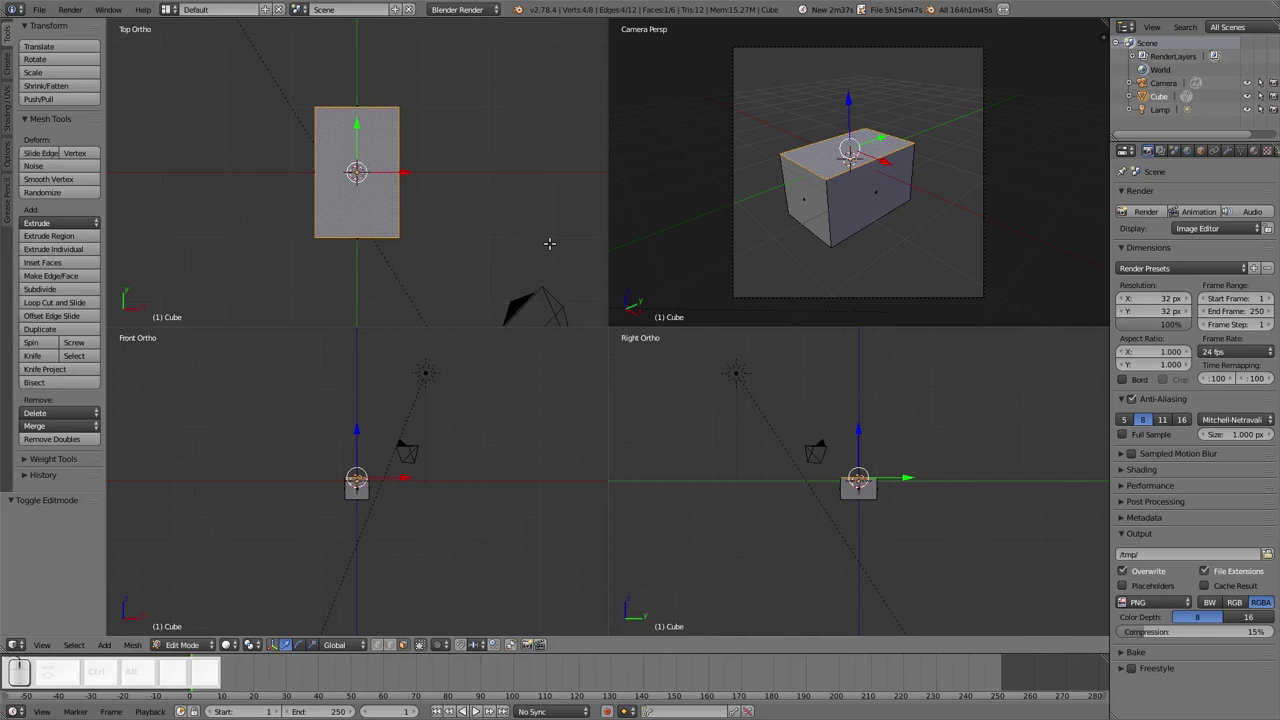
key("s")
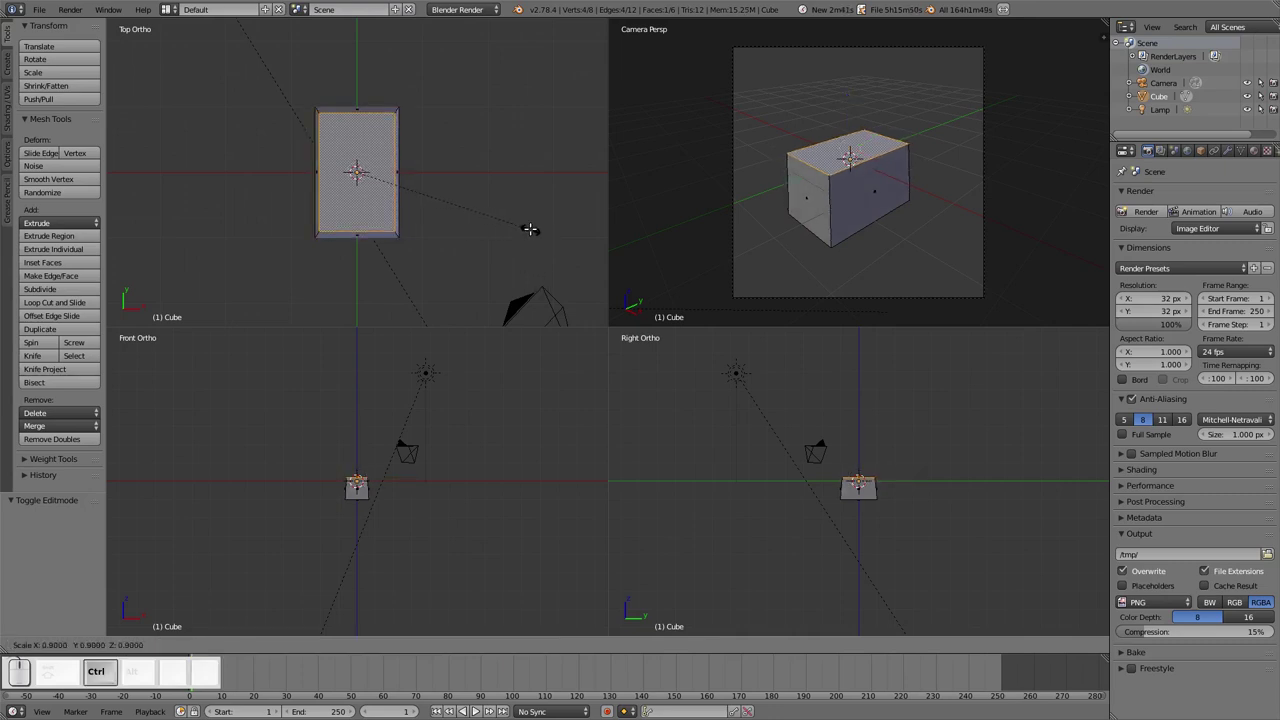
right_click(532, 234)
key("ctrl+space")
scroll(410, 500, "up", 7)
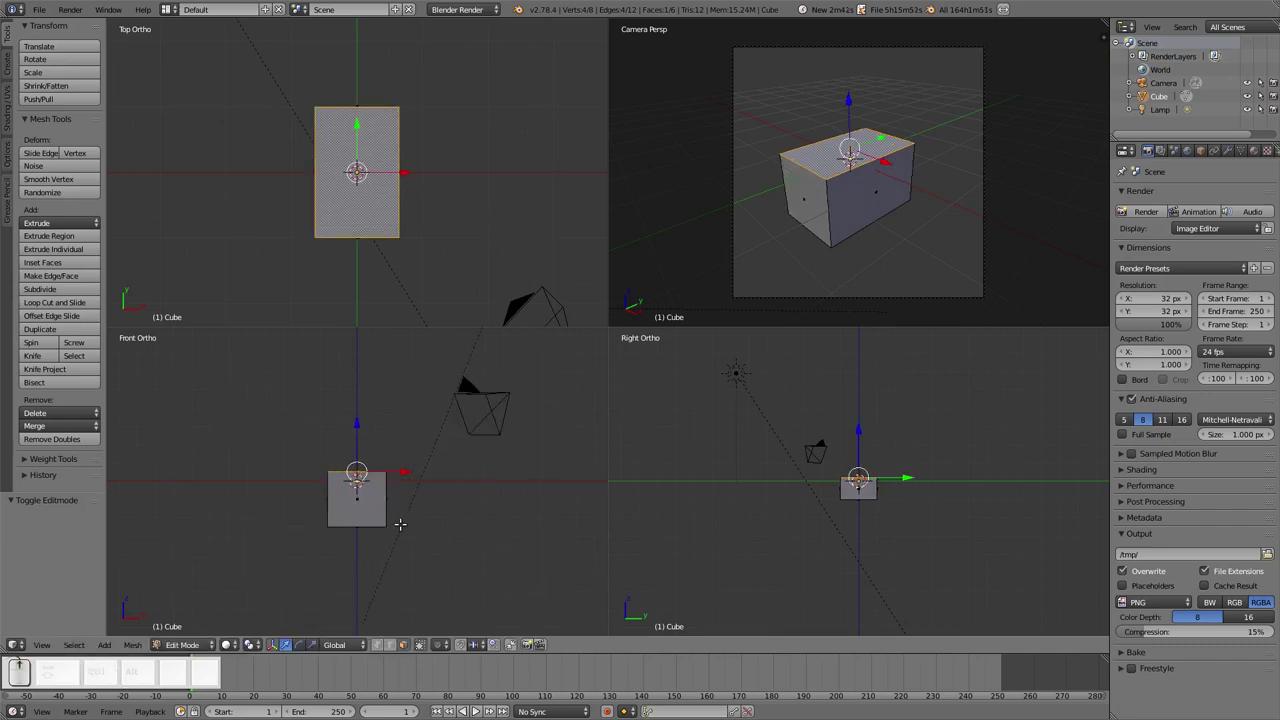
key("q")
key("Escape")
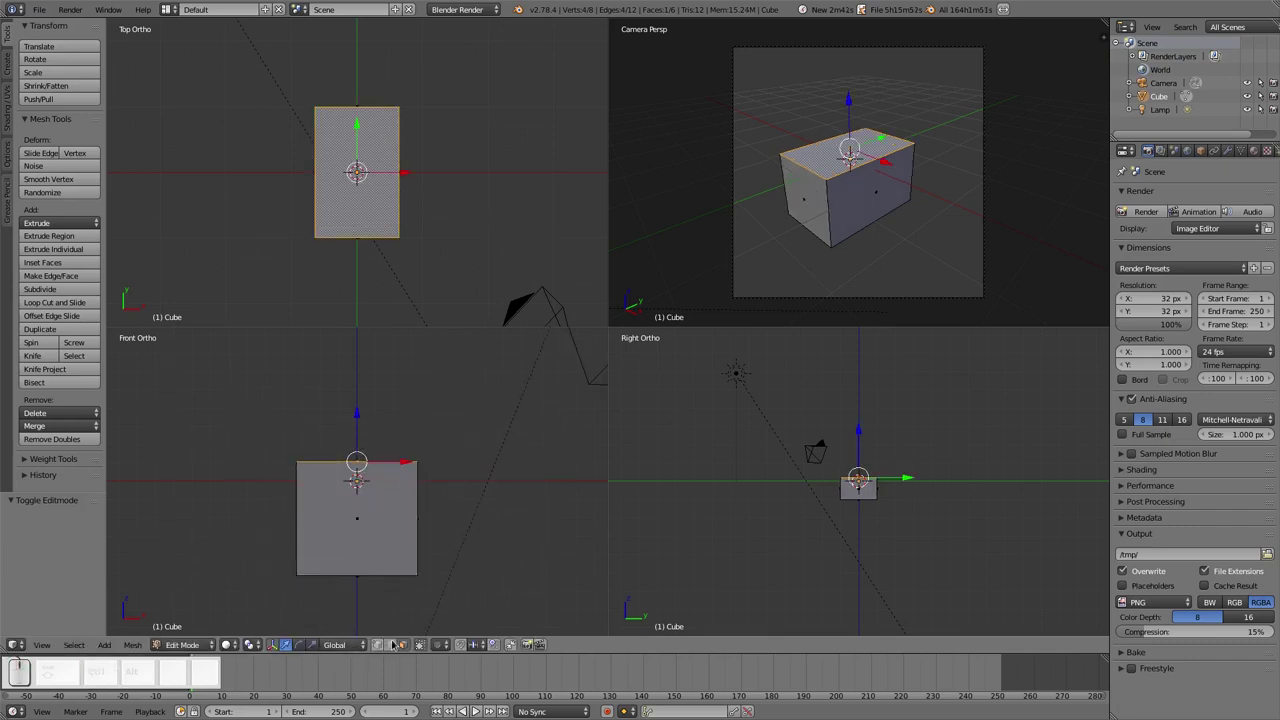
Add a centred horizontal loop cut around the box's middle
left_click(377, 645)
left_click(392, 645)
right_click(416, 517)
key("ctrl+r")
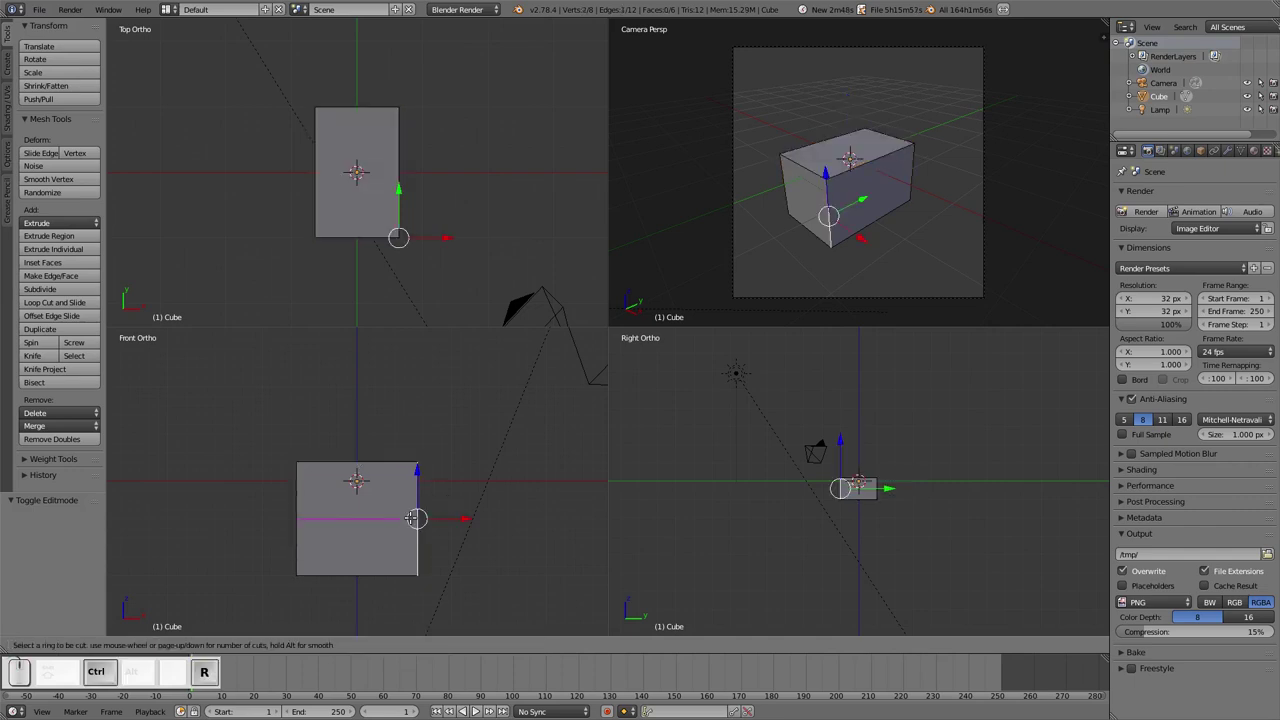
left_click(412, 517)
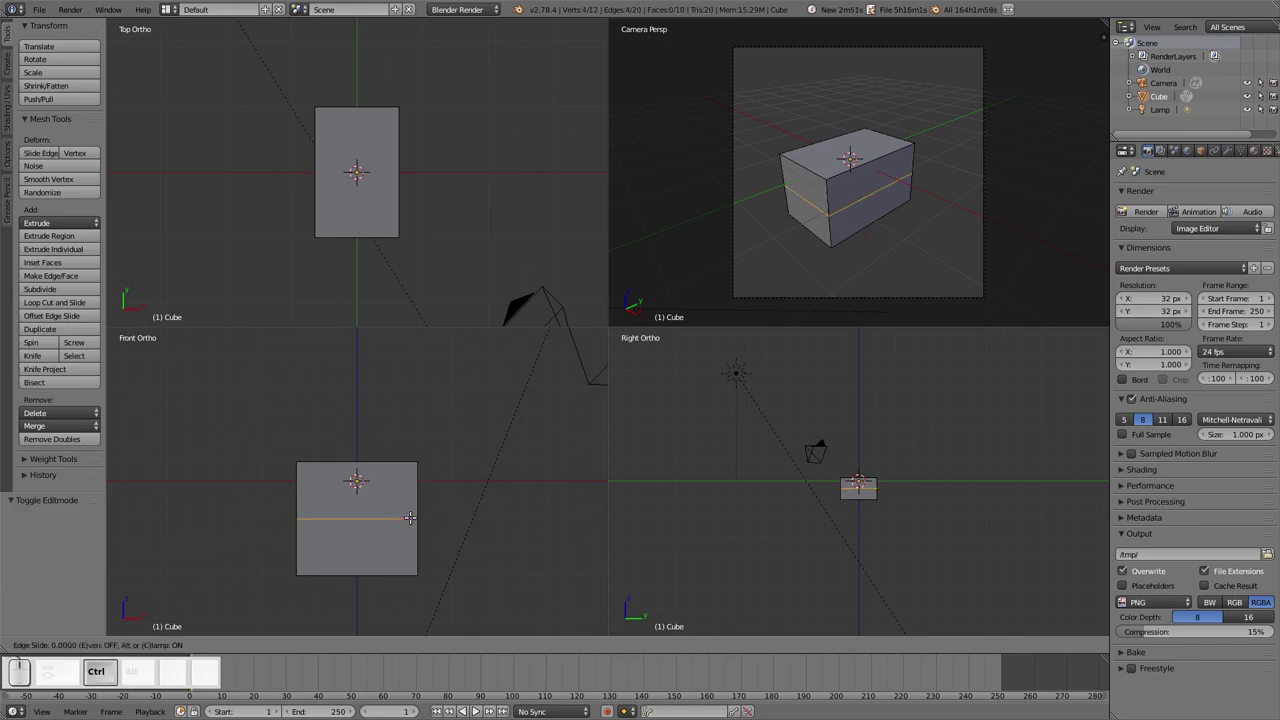
left_click(409, 518)
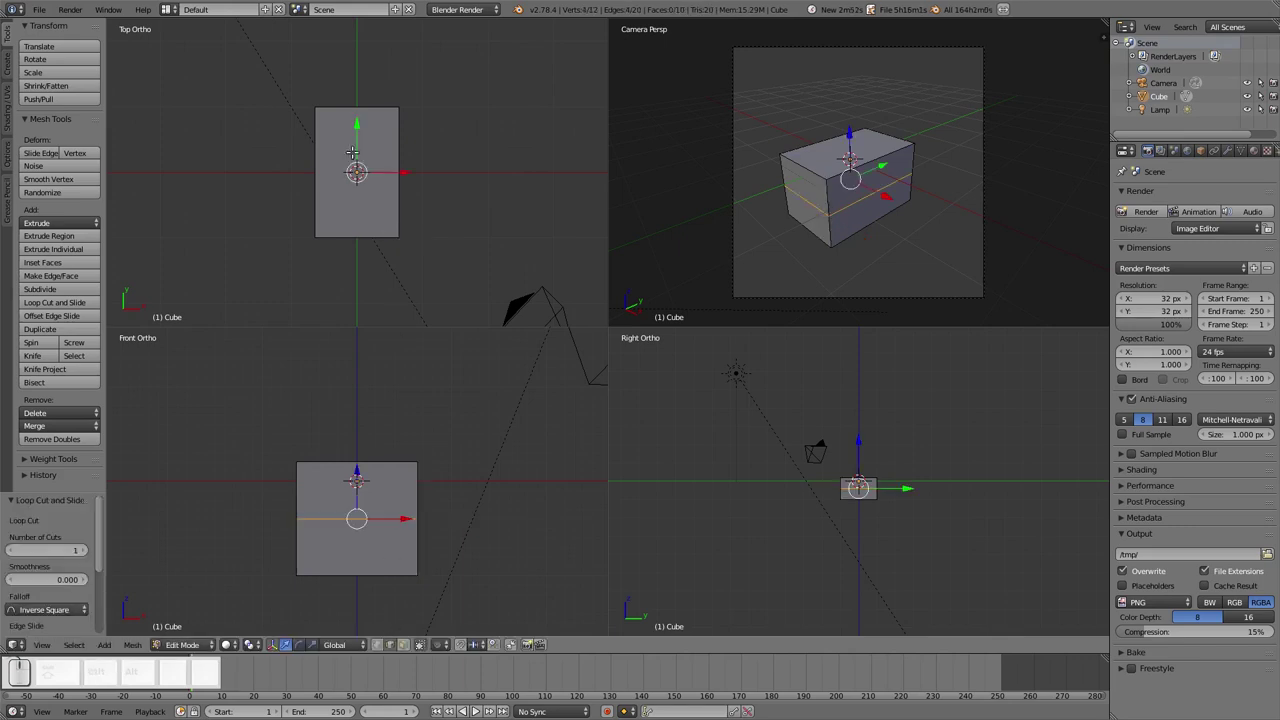
Shrink the box's top face to about 0.76 so the upper half tapers
left_click(407, 646)
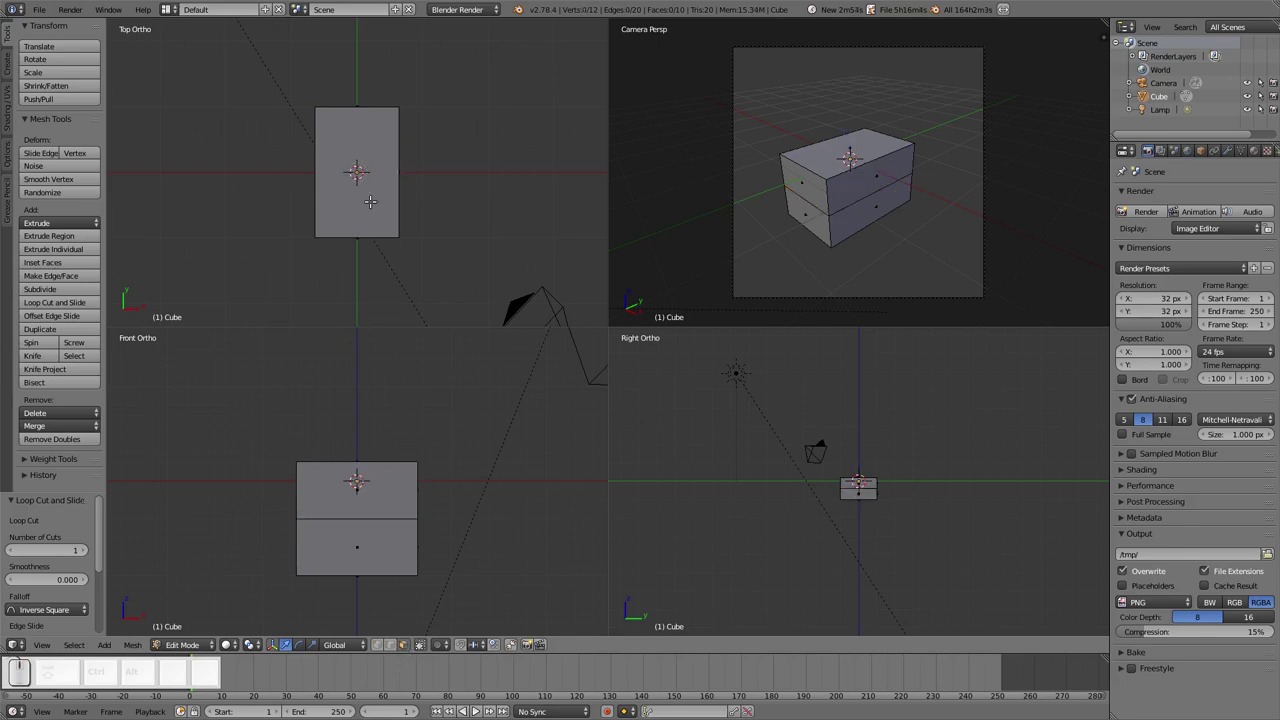
right_click(356, 160)
key("s")
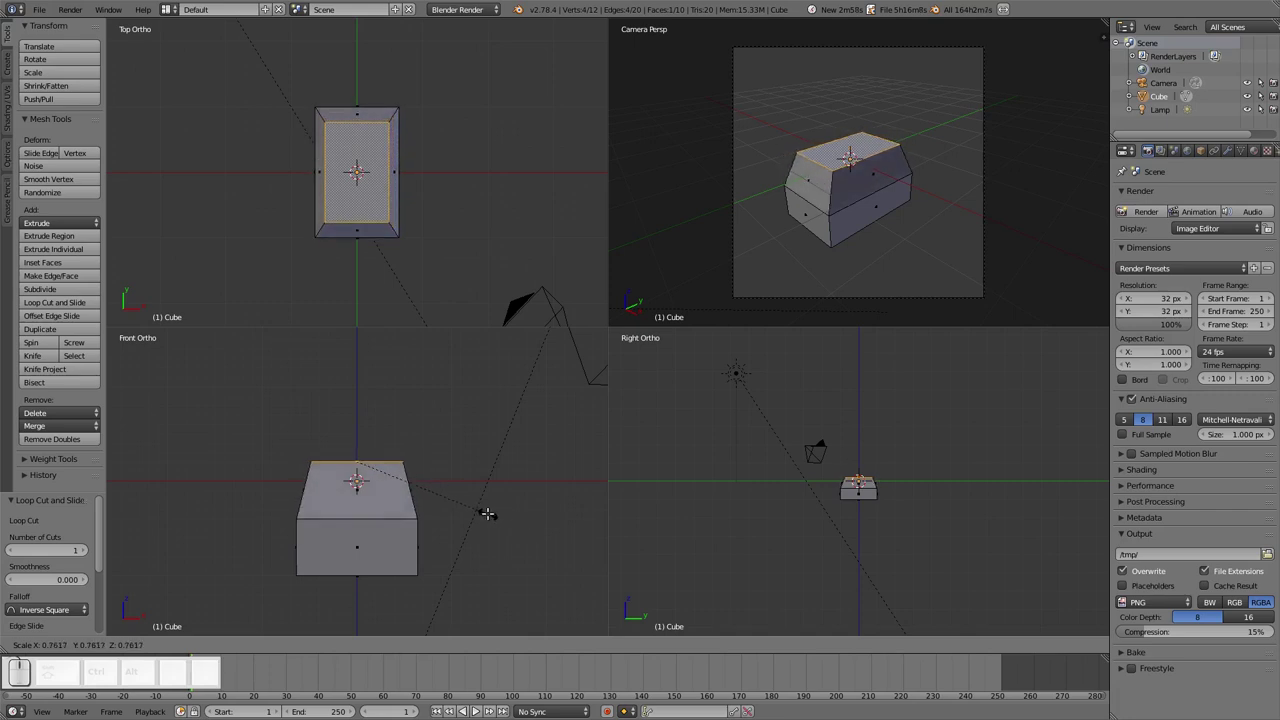
left_click(487, 513)
key("Tab")
Back in Object Mode, raise the box so it sits on the grid
left_click(407, 520)
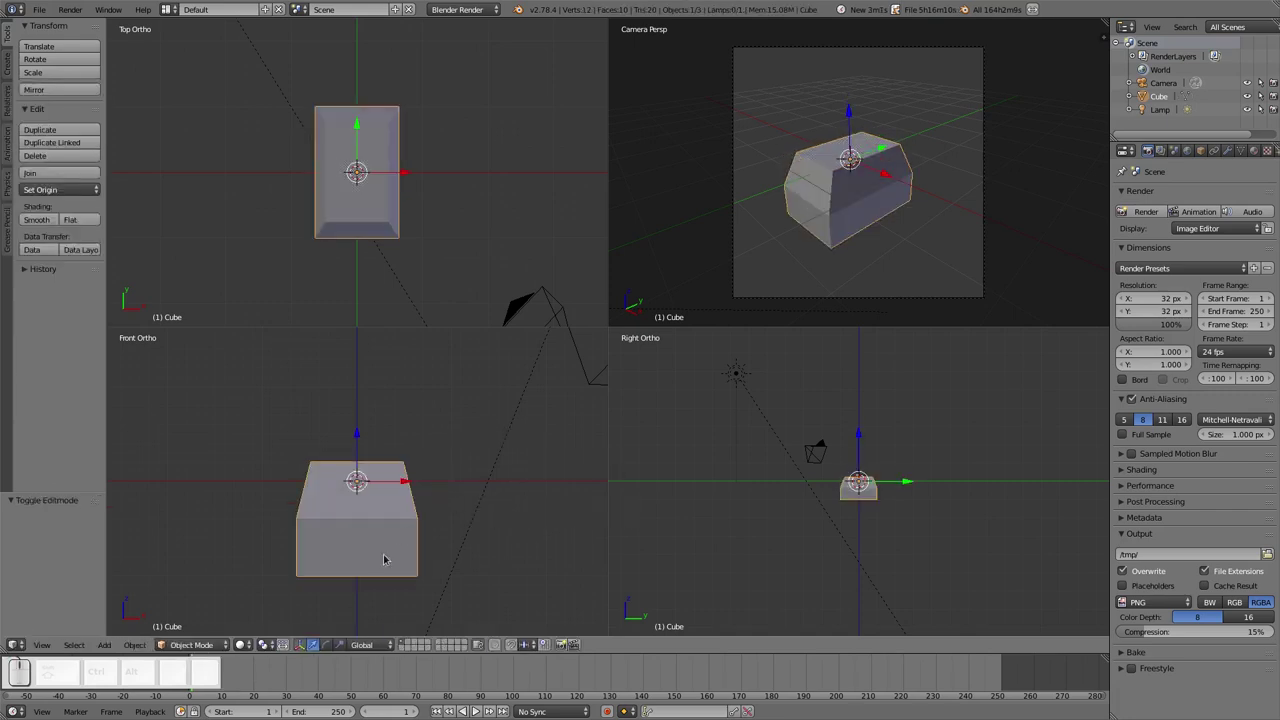
left_click_drag(359, 447, 365, 349, "ctrl")
key("a")
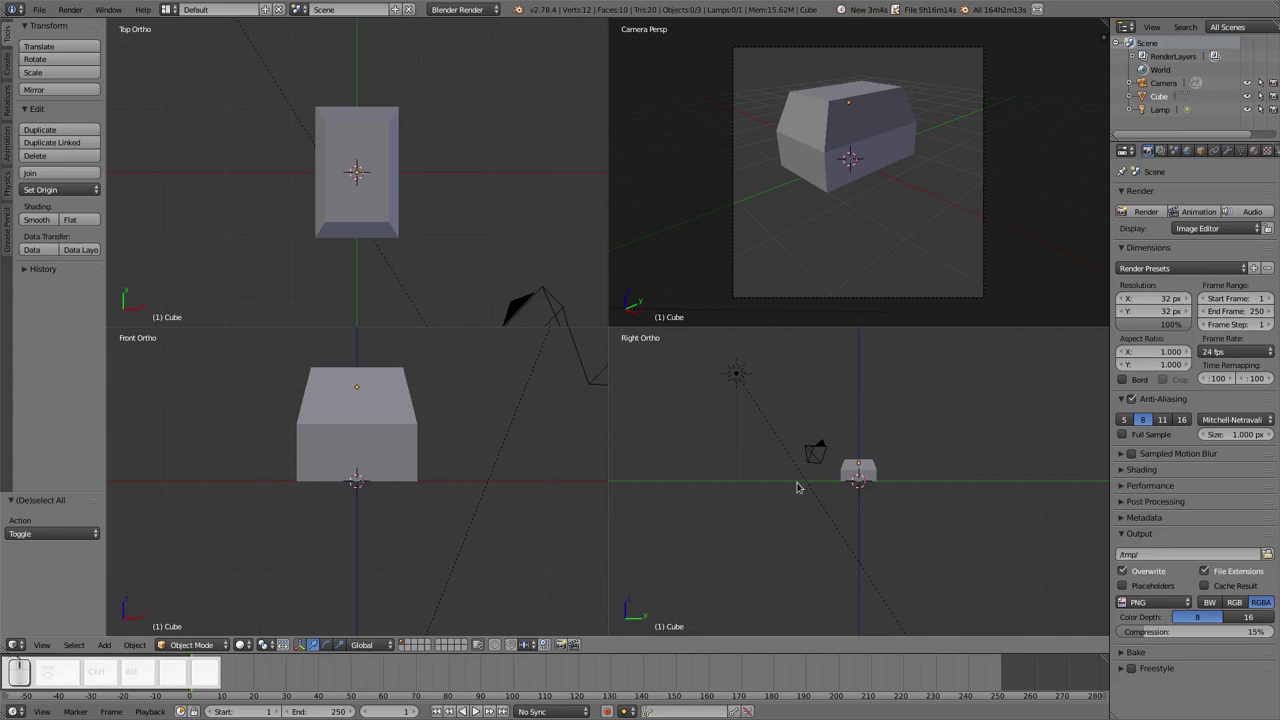
Raise the camera by 0.62 and frame it in the side and front views
right_click(818, 459)
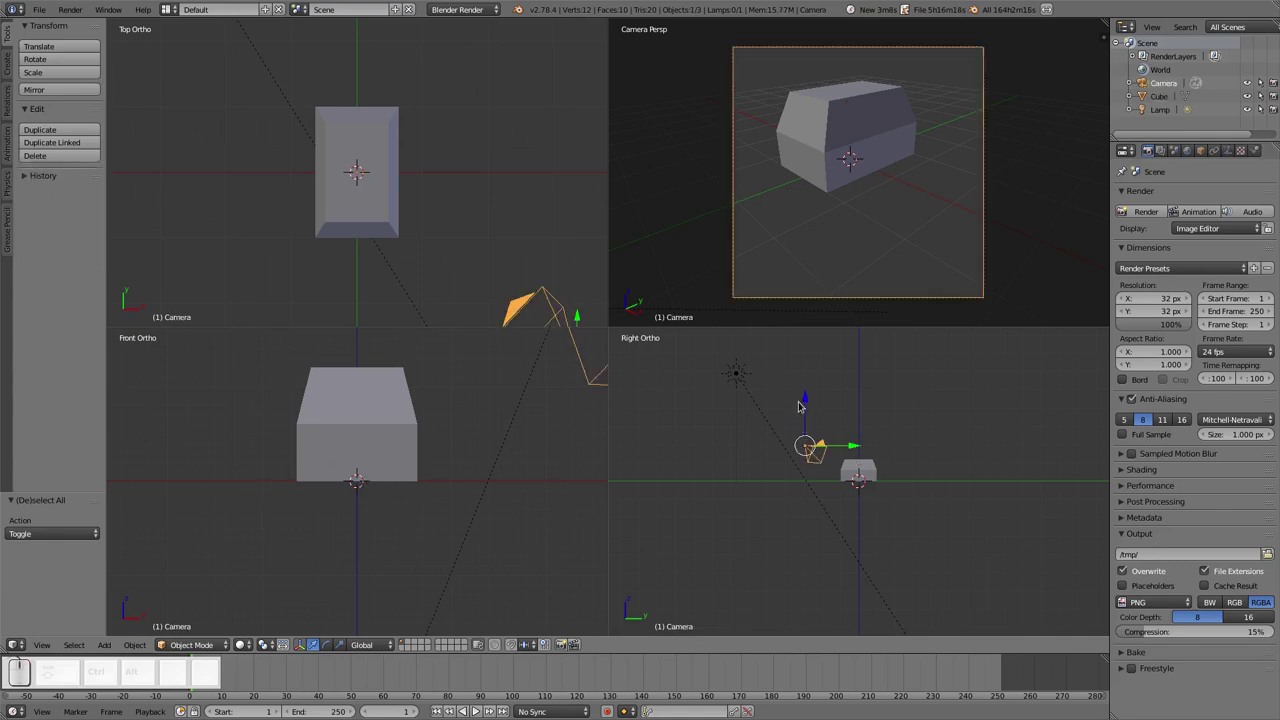
left_click_drag(806, 405, 806, 394)
scroll(868, 461, "up", 5)
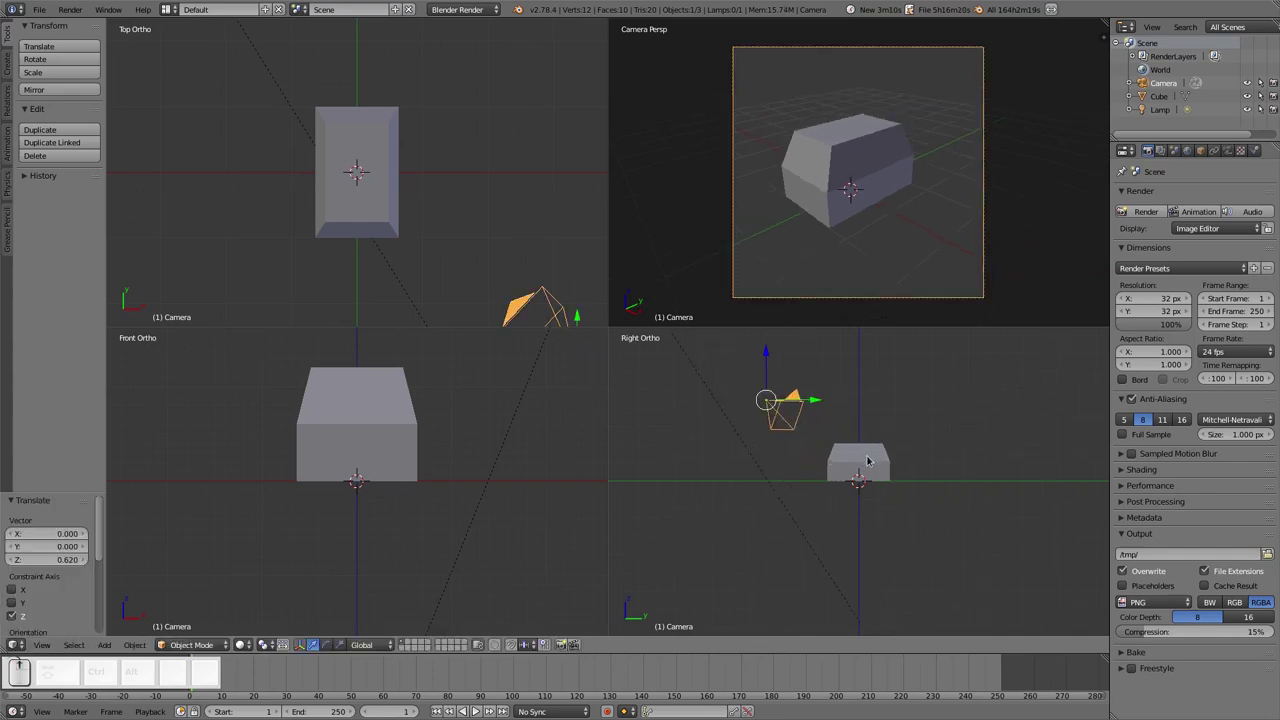
middle_click_drag(867, 461, 873, 526, "shift")
middle_click_drag(490, 421, 451, 541, "shift")
scroll(393, 226, "up", 1)
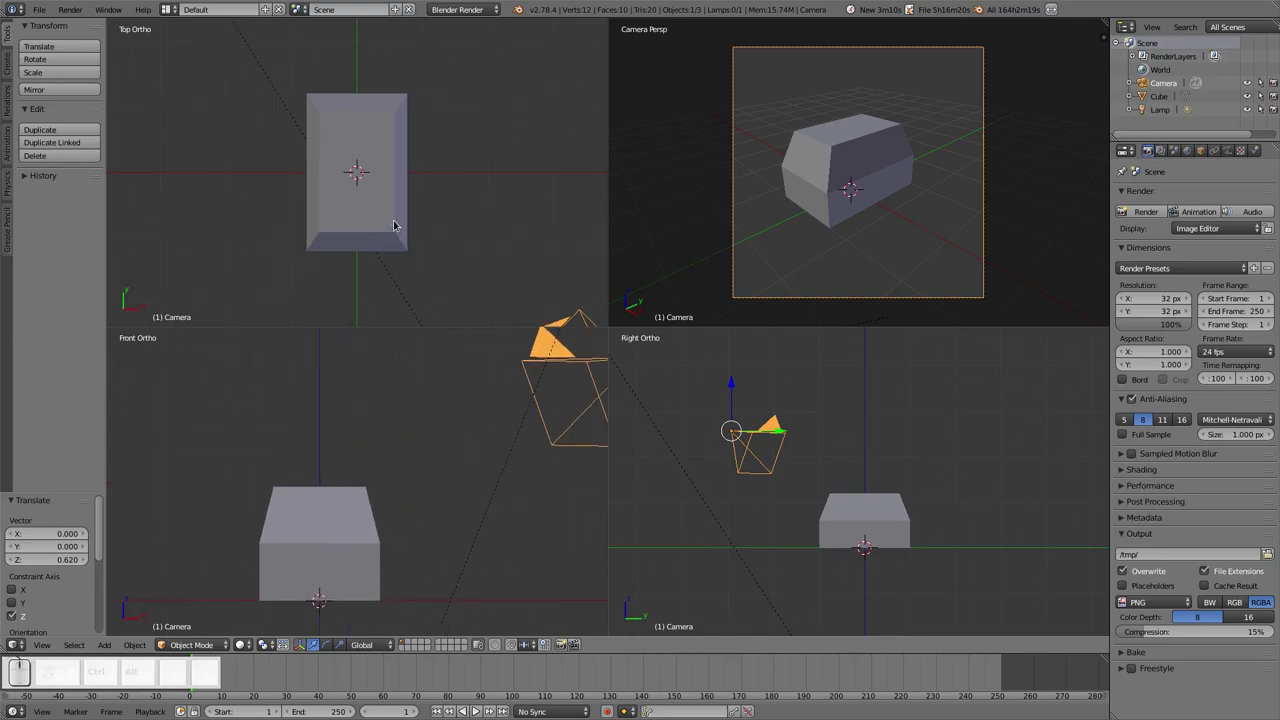
scroll(397, 221, "down", 3)
Move the camera closer, lower it by 0.322, and render the 32 px preview
key("g")
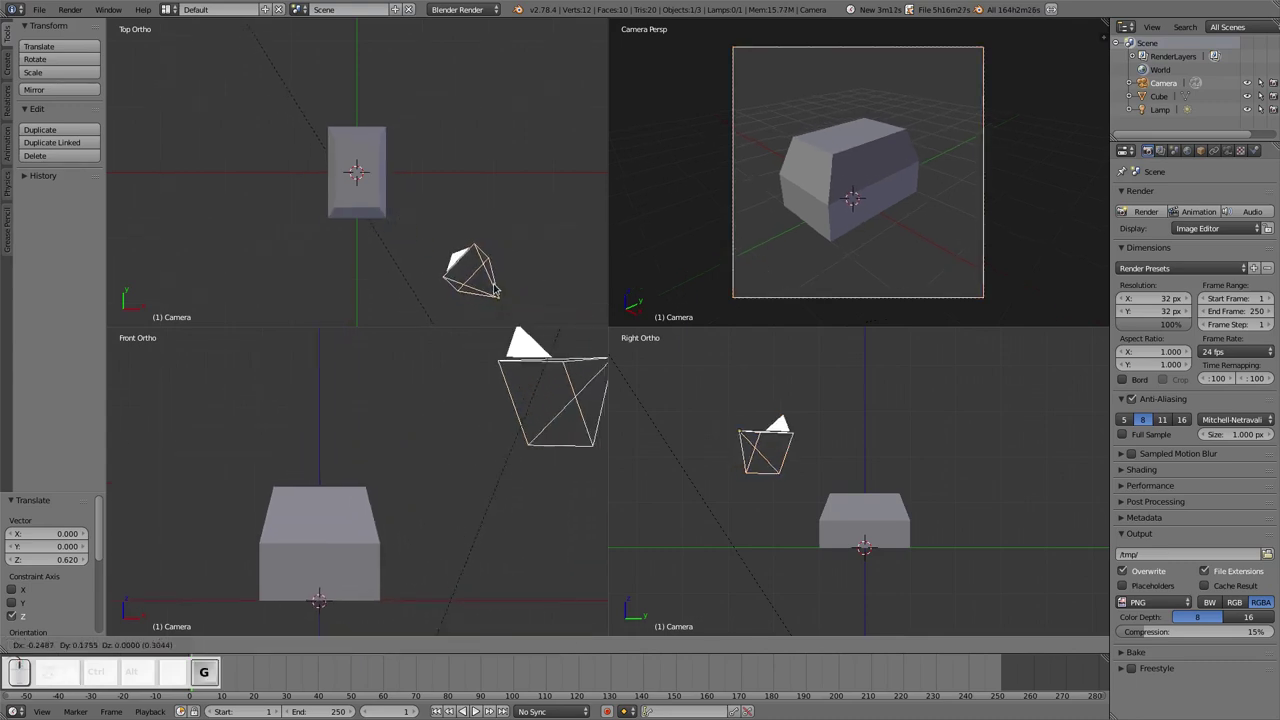
left_click(465, 273)
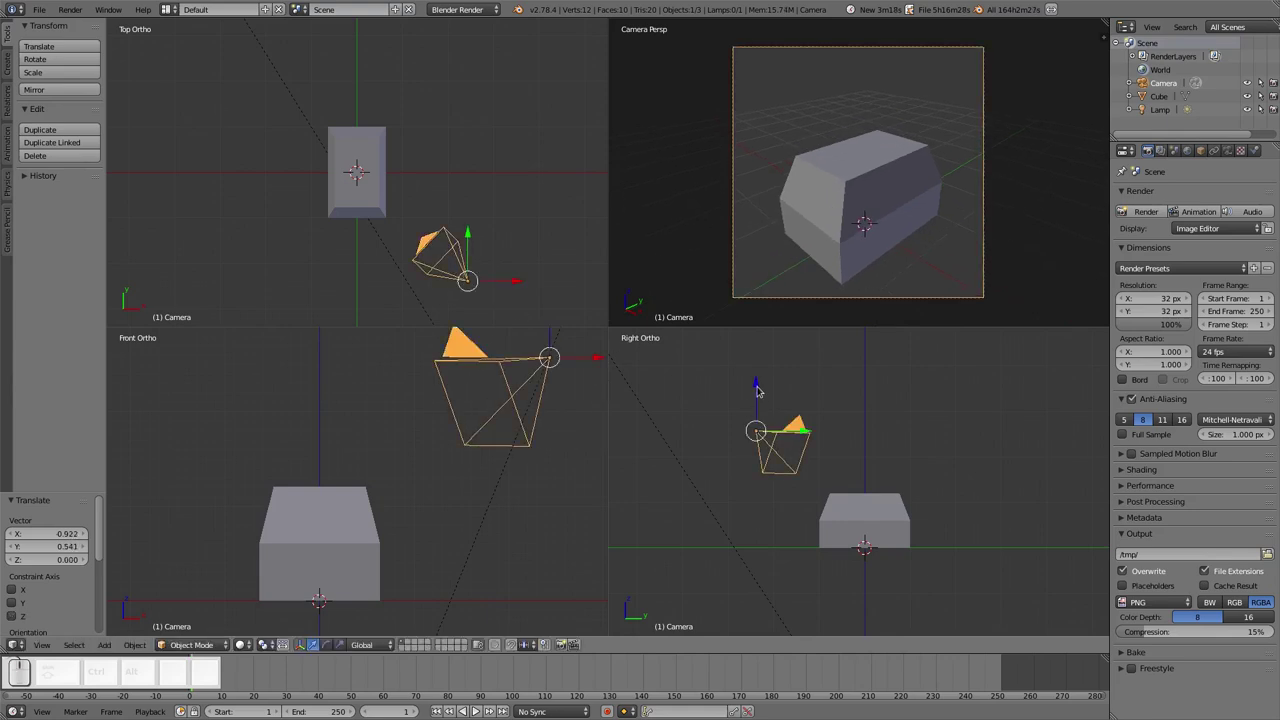
left_click_drag(757, 390, 758, 404)
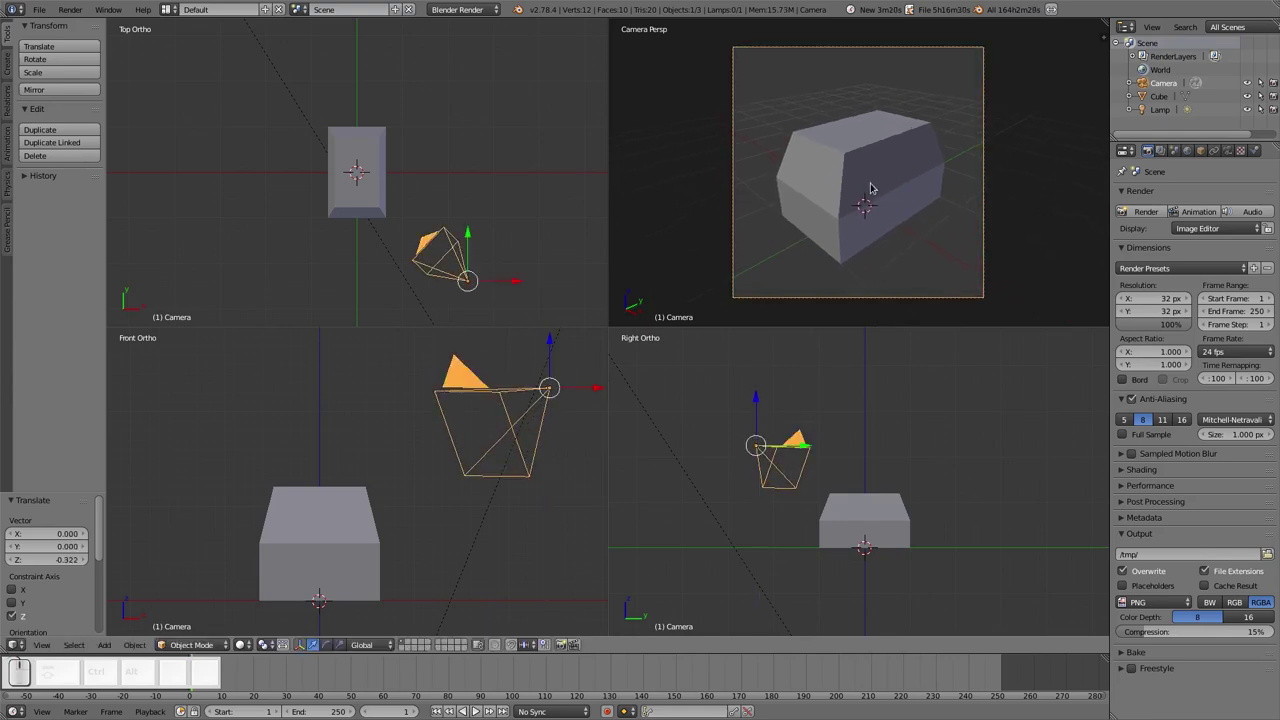
key("F12")
Close the render, select the lamp and collapse its sky and atmosphere settings
scroll(590, 379, "up", 2)
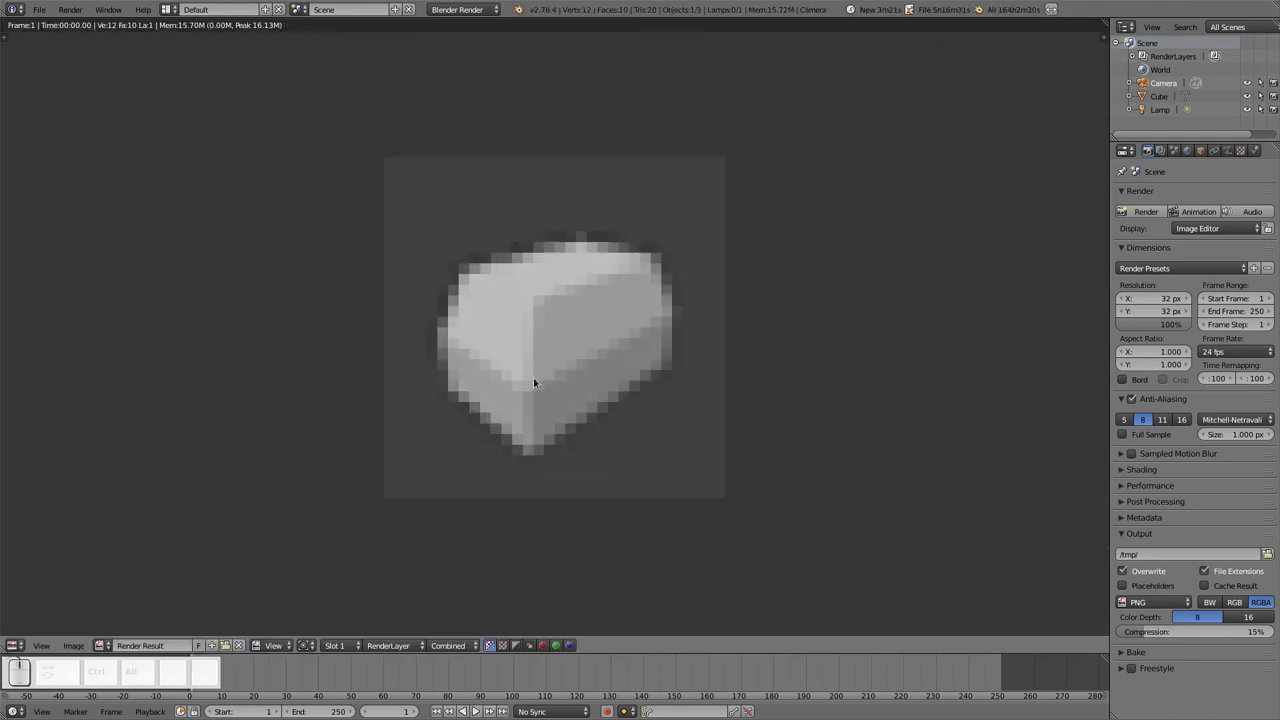
key("Escape")
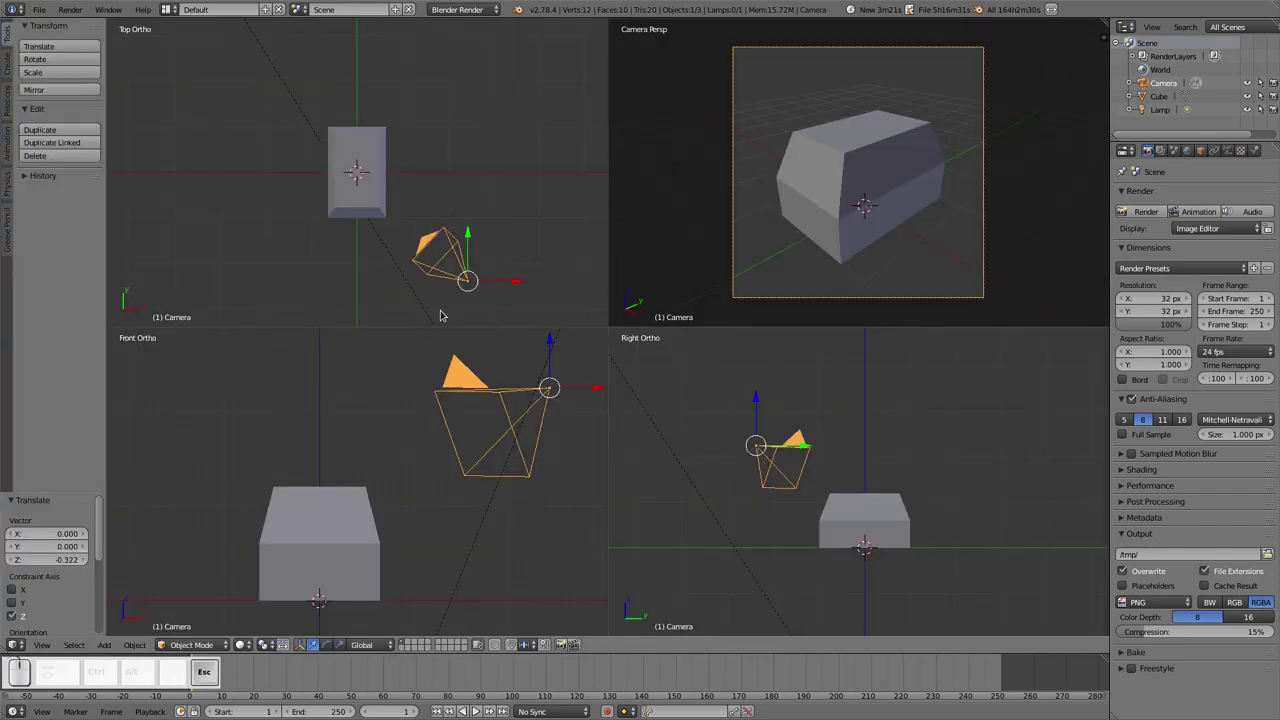
right_click(423, 297)
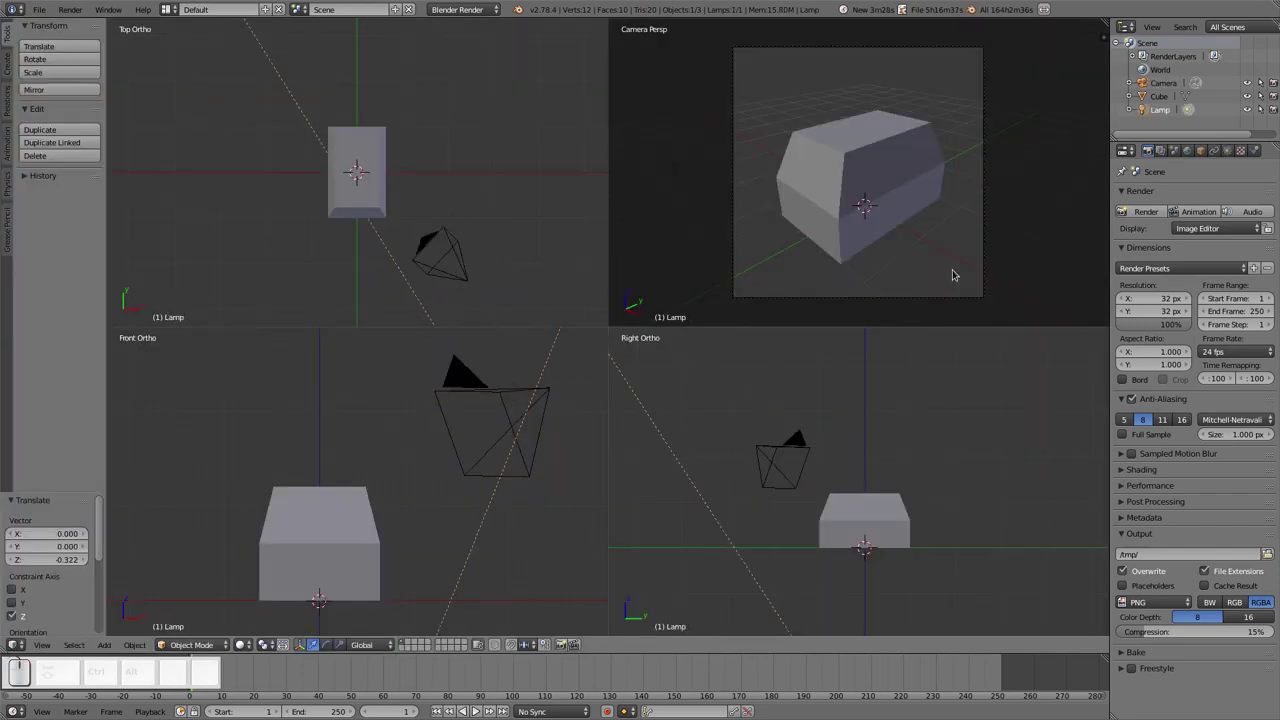
left_click(1229, 152)
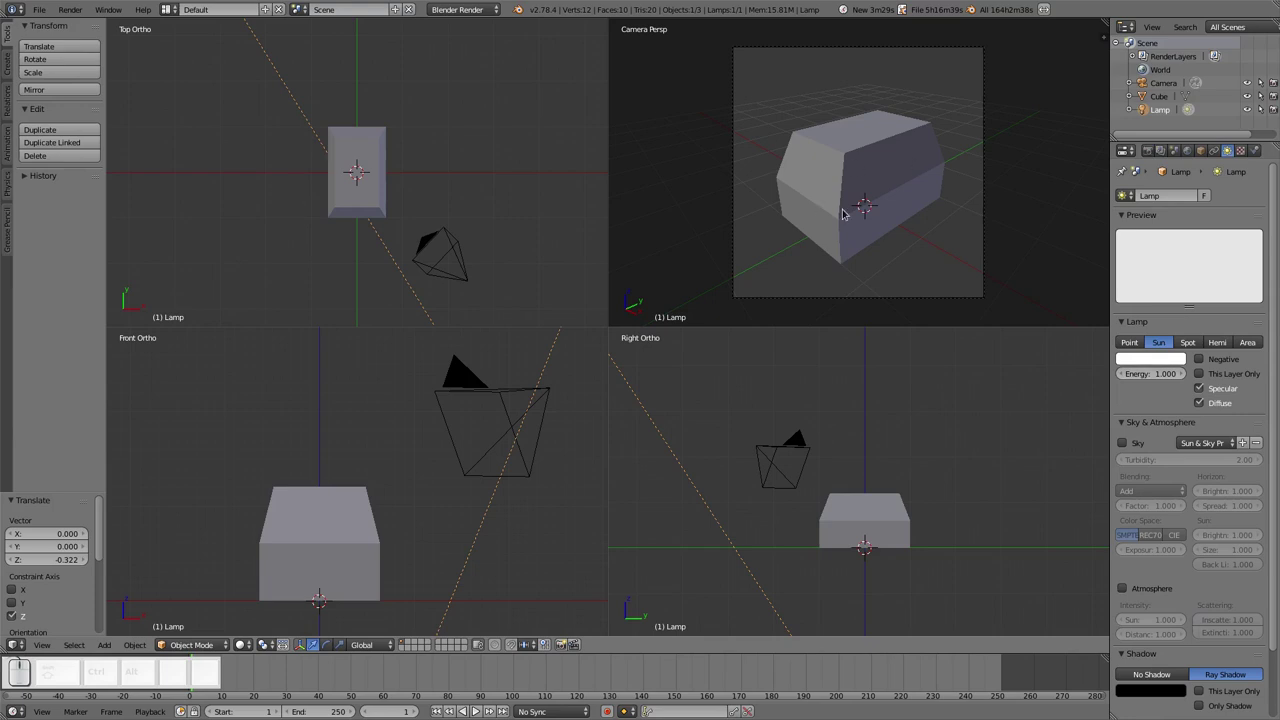
left_click(1121, 422)
left_click(1149, 150)
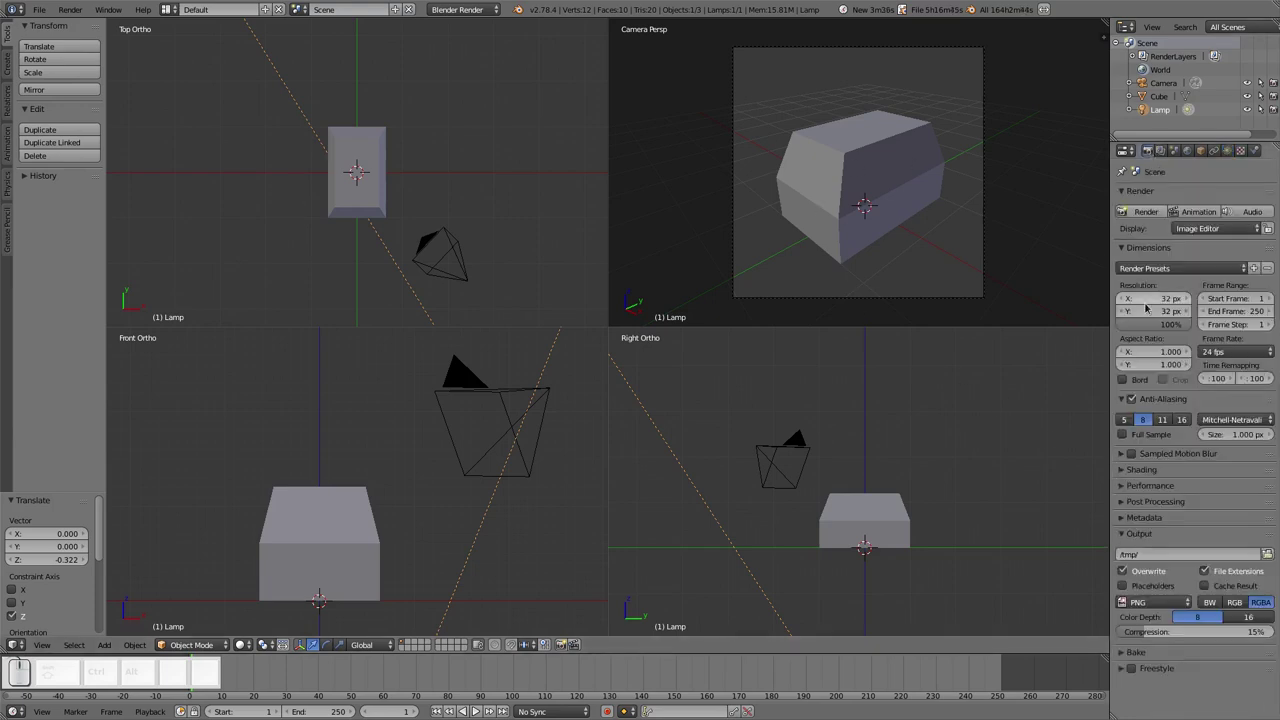
Set the Shading alpha mode to Transparent and run a test render
left_click(1121, 470)
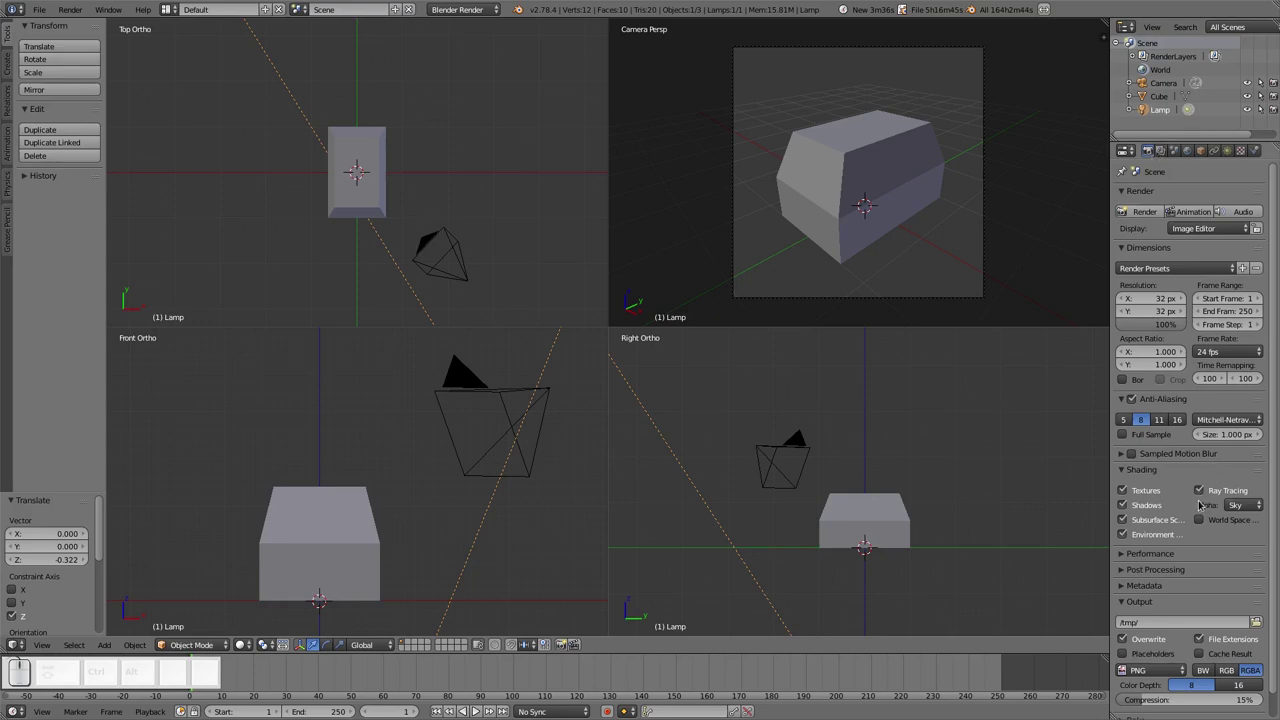
left_click(1236, 505)
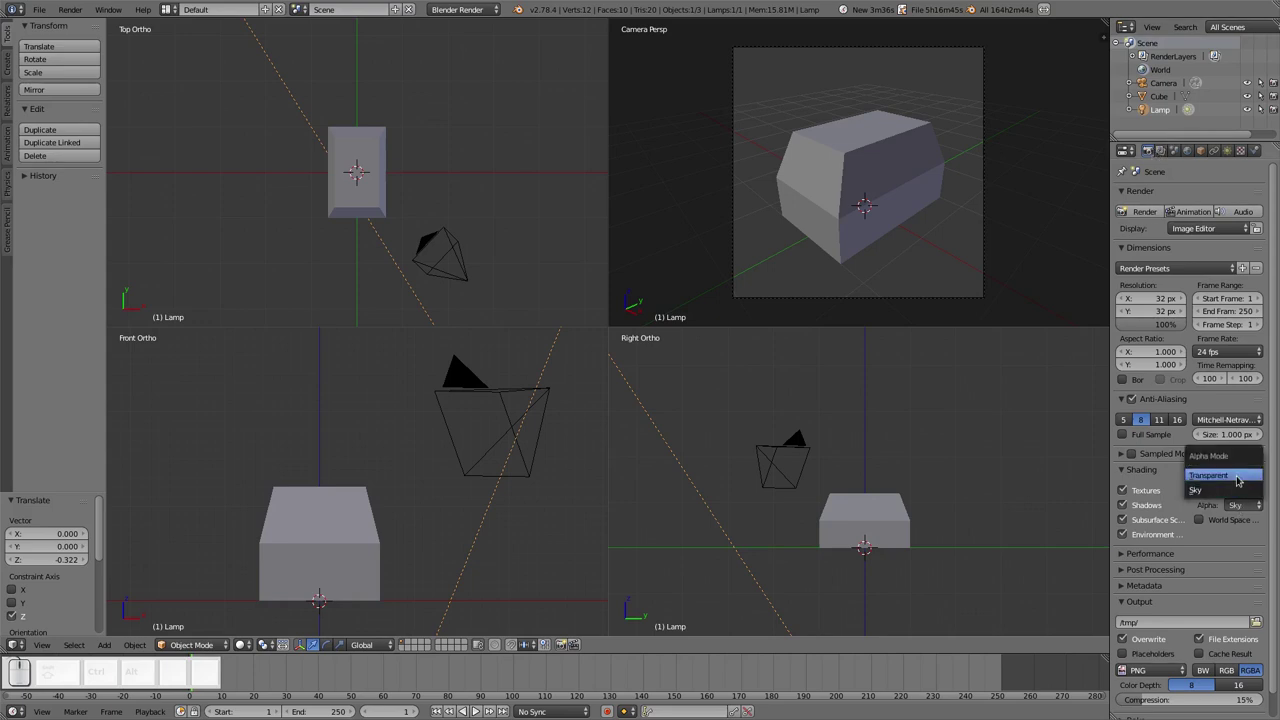
left_click(1208, 475)
key("F12")
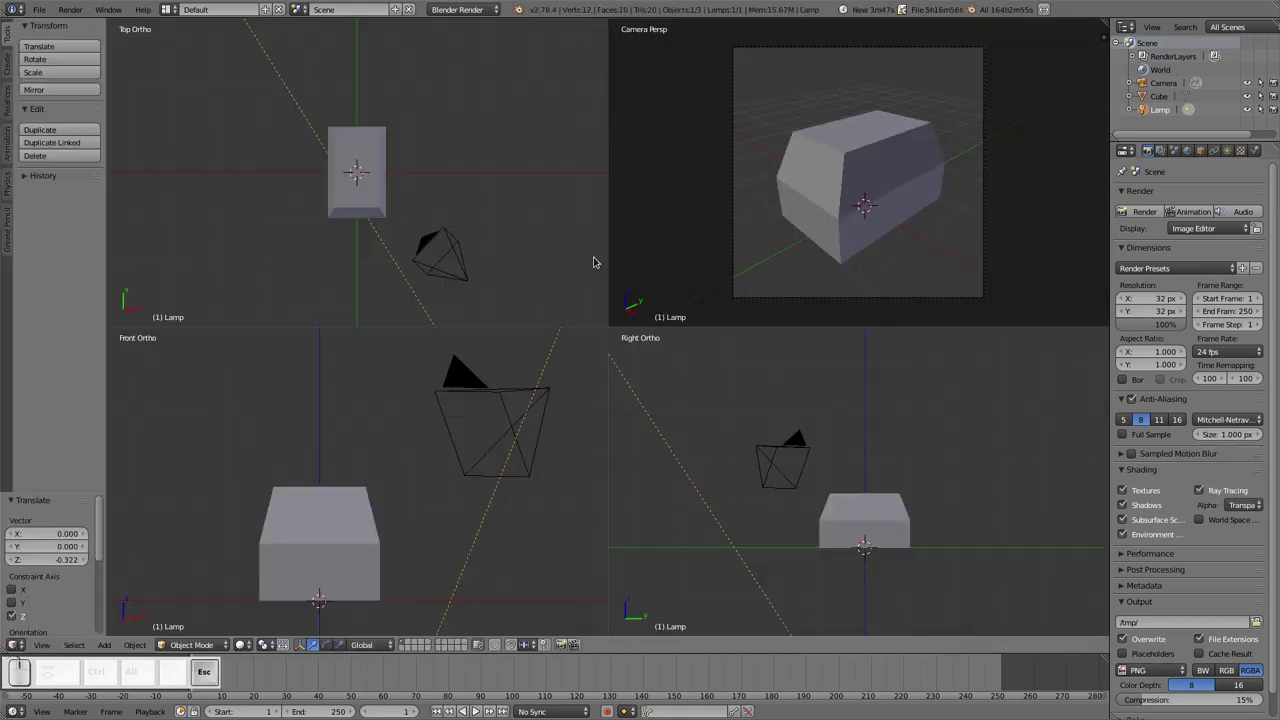
Shift the camera sideways, lower it 0.571 on Z, and check with a test render
right_click(866, 296)
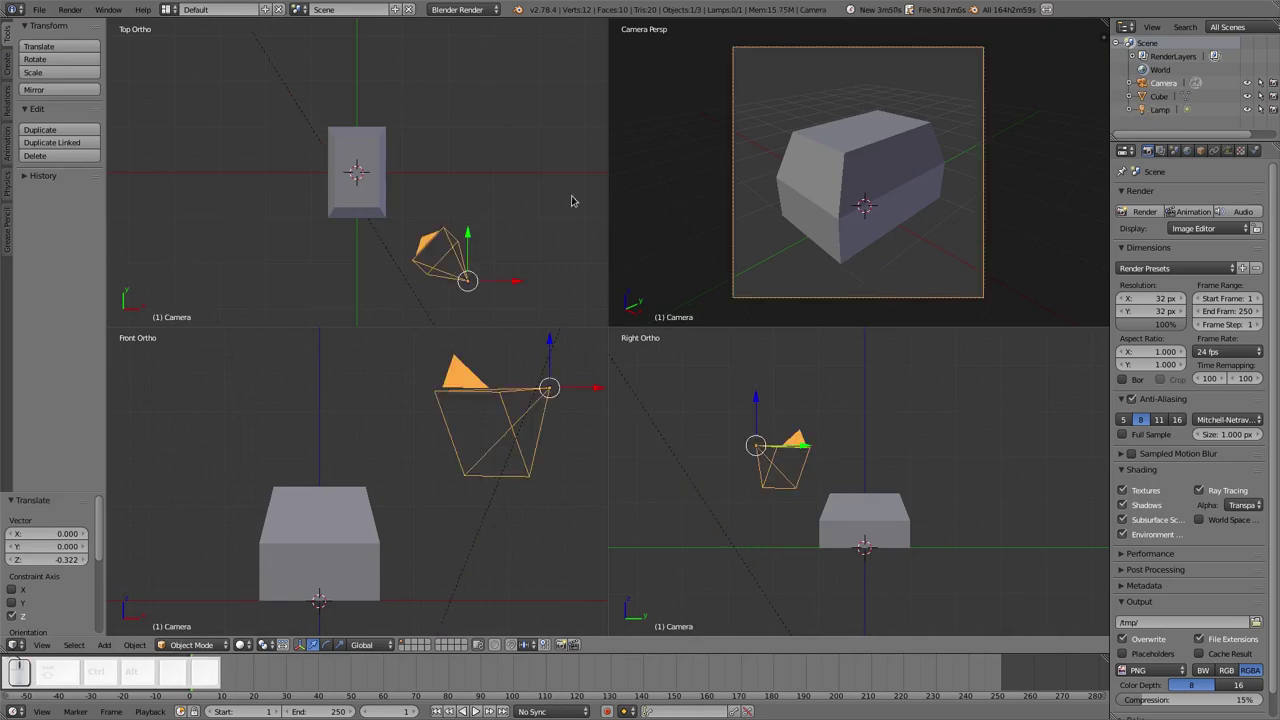
key("g")
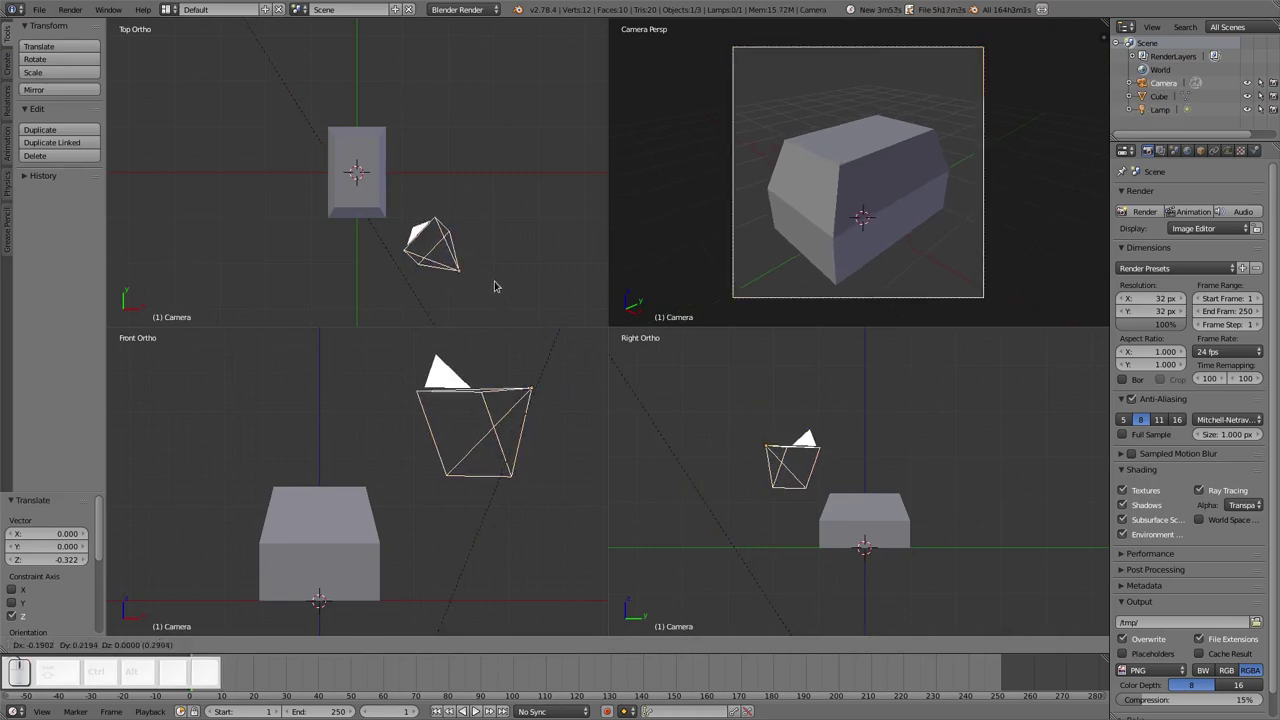
left_click(480, 274)
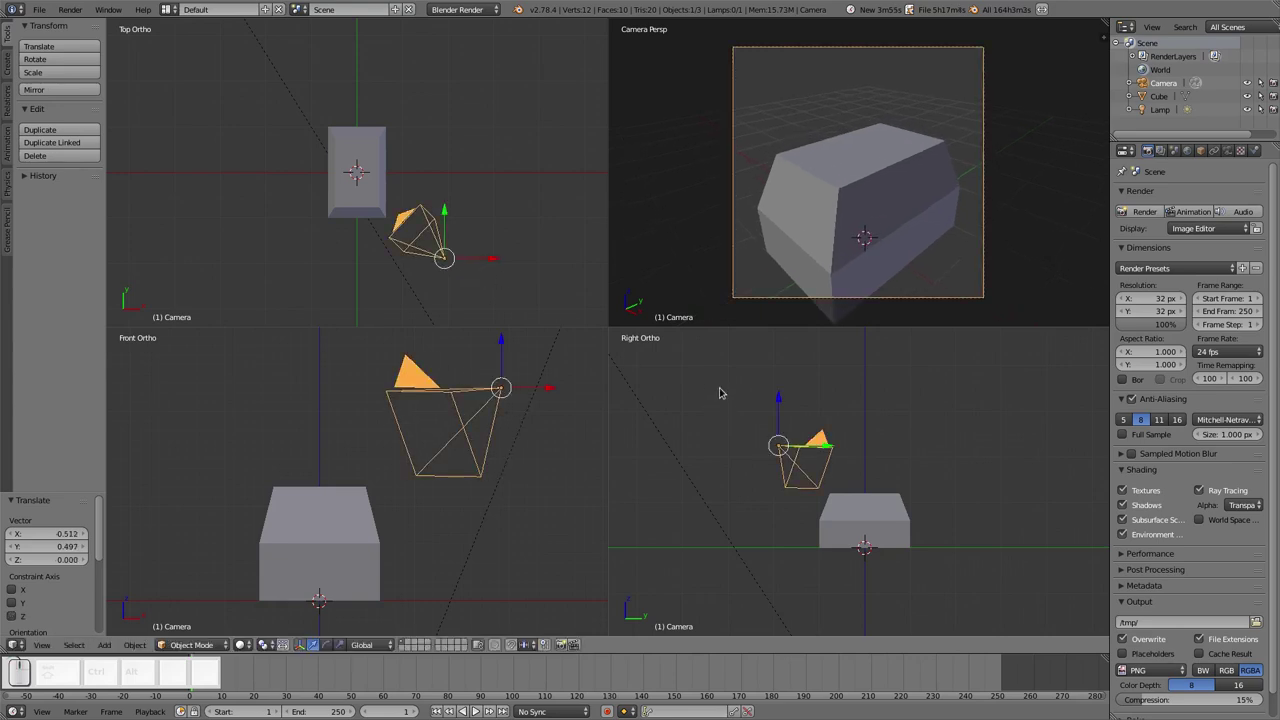
key("g")
key("z")
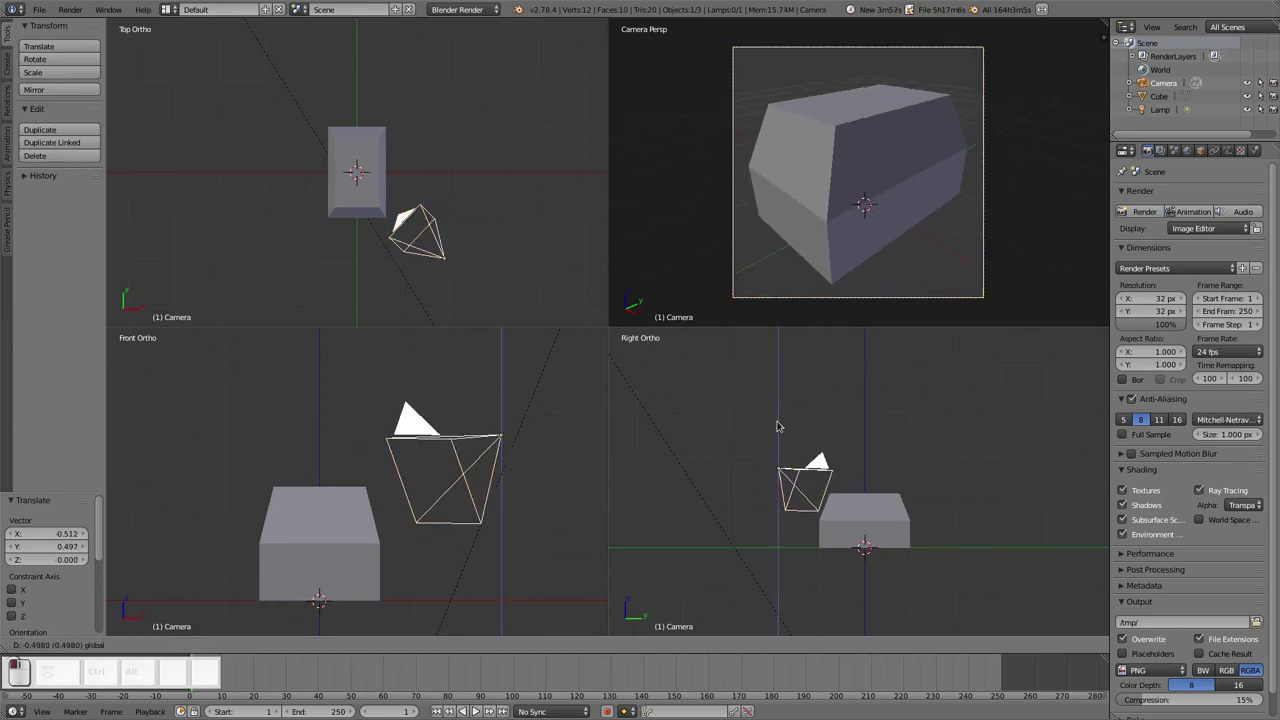
left_click(776, 445)
key("F12")
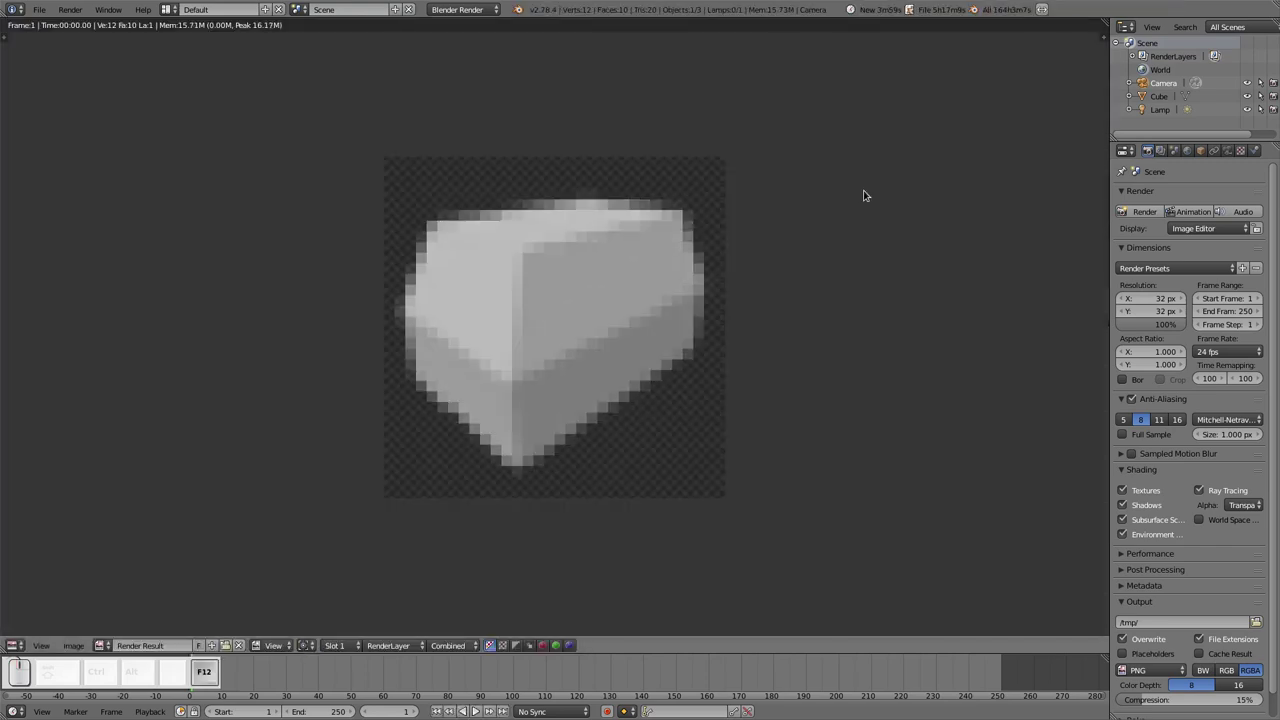
key("Escape")
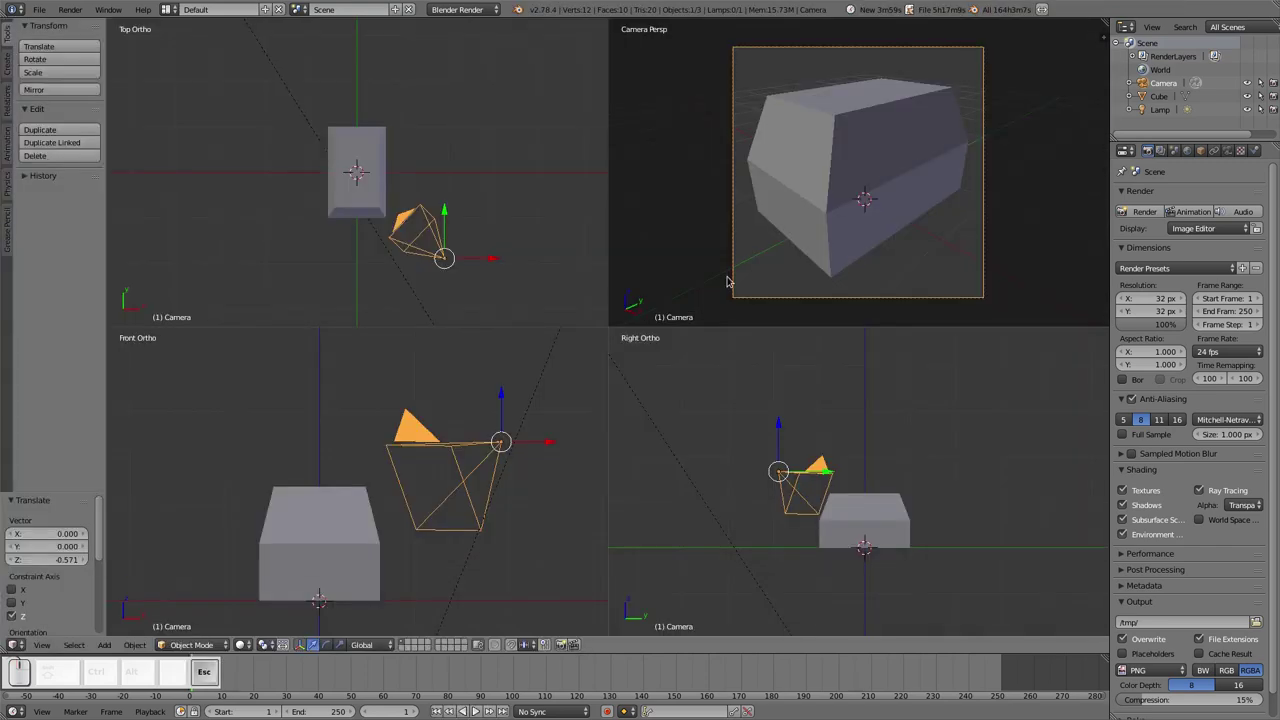
Set the camera's focal length to 70
left_click(1228, 151)
left_click_drag(1153, 252, 1196, 252)
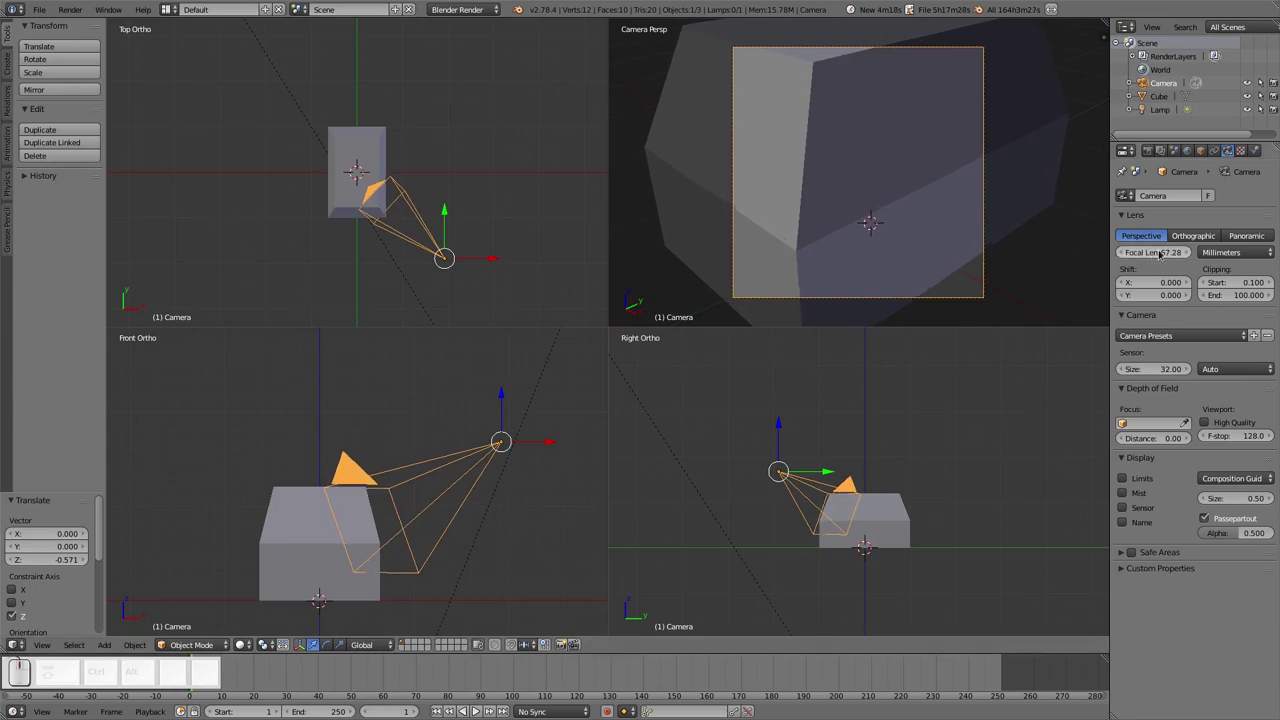
type("70")
key("Return")
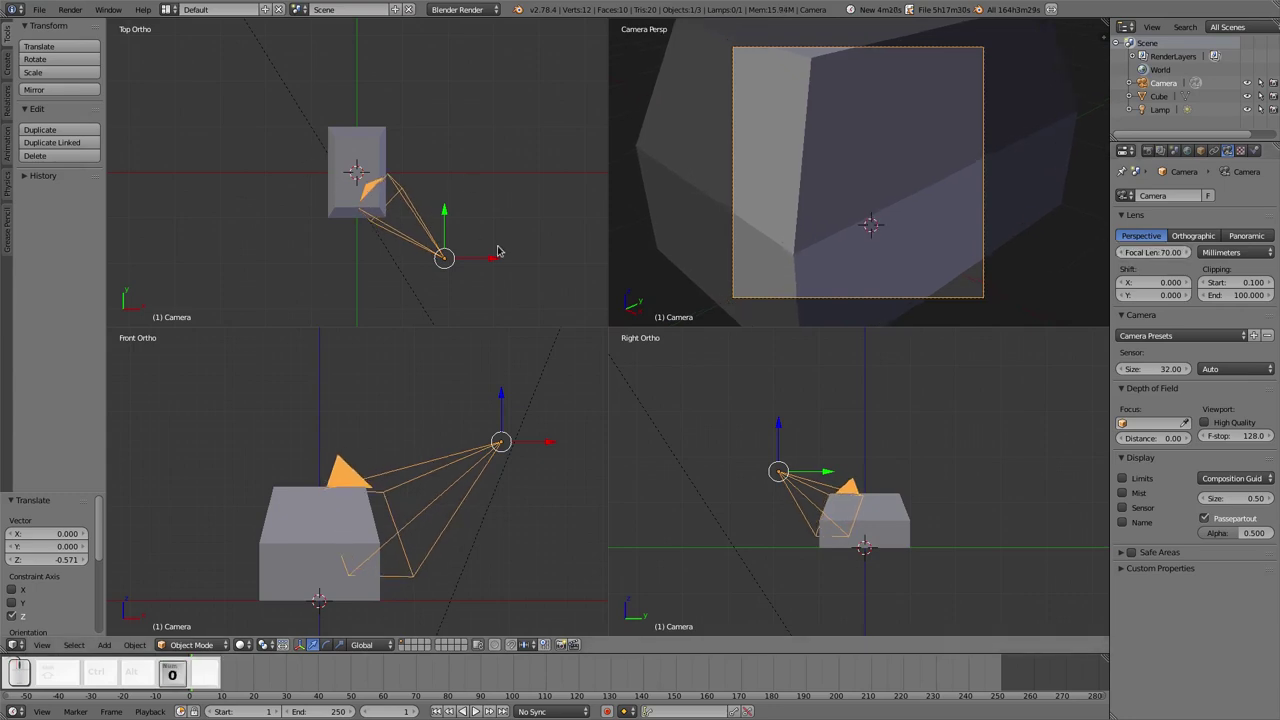
scroll(485, 260, "down", 2)
Move the camera farther back, adjust its height on Z, and reposition it
key("g")
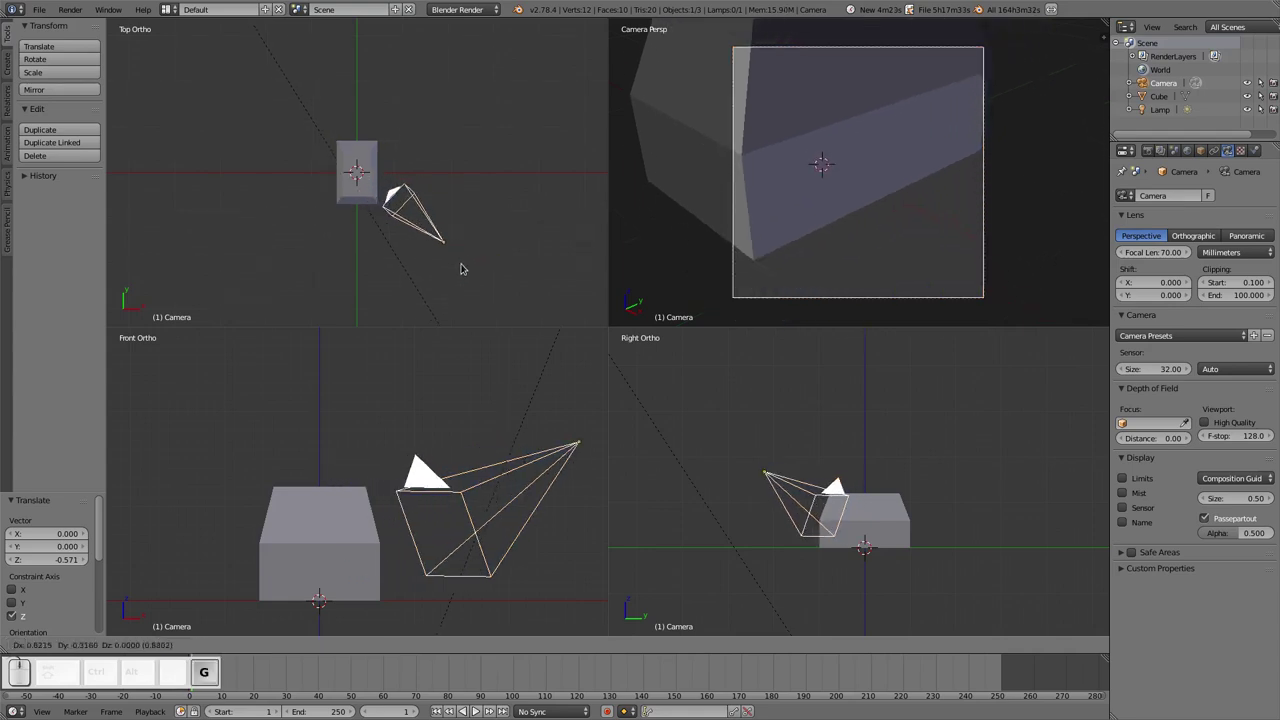
left_click(505, 322)
key("g")
key("z")
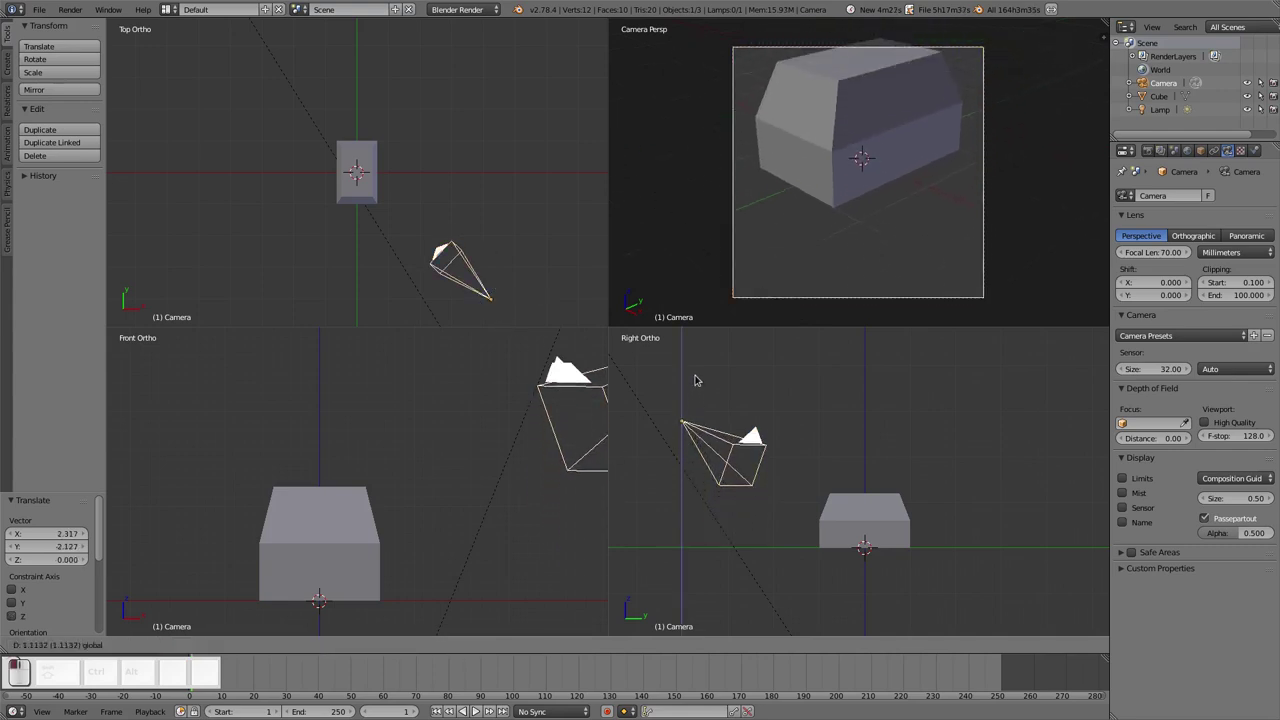
left_click(703, 365)
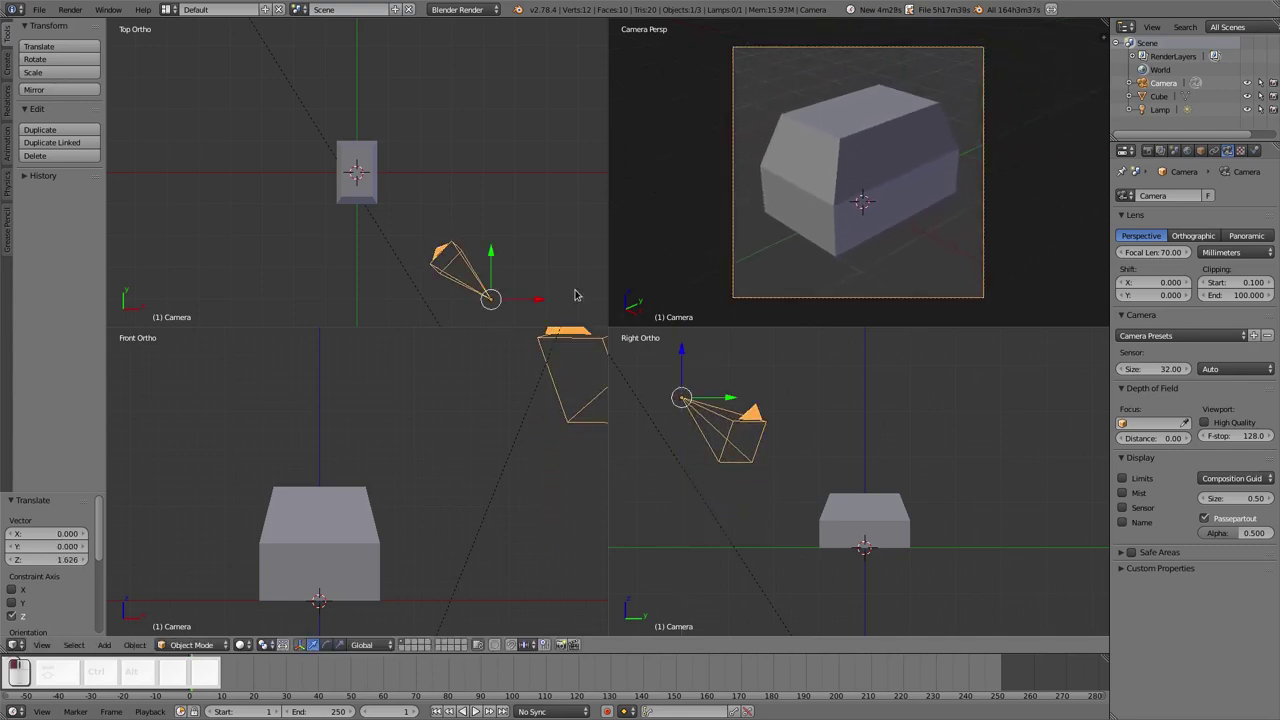
key("g")
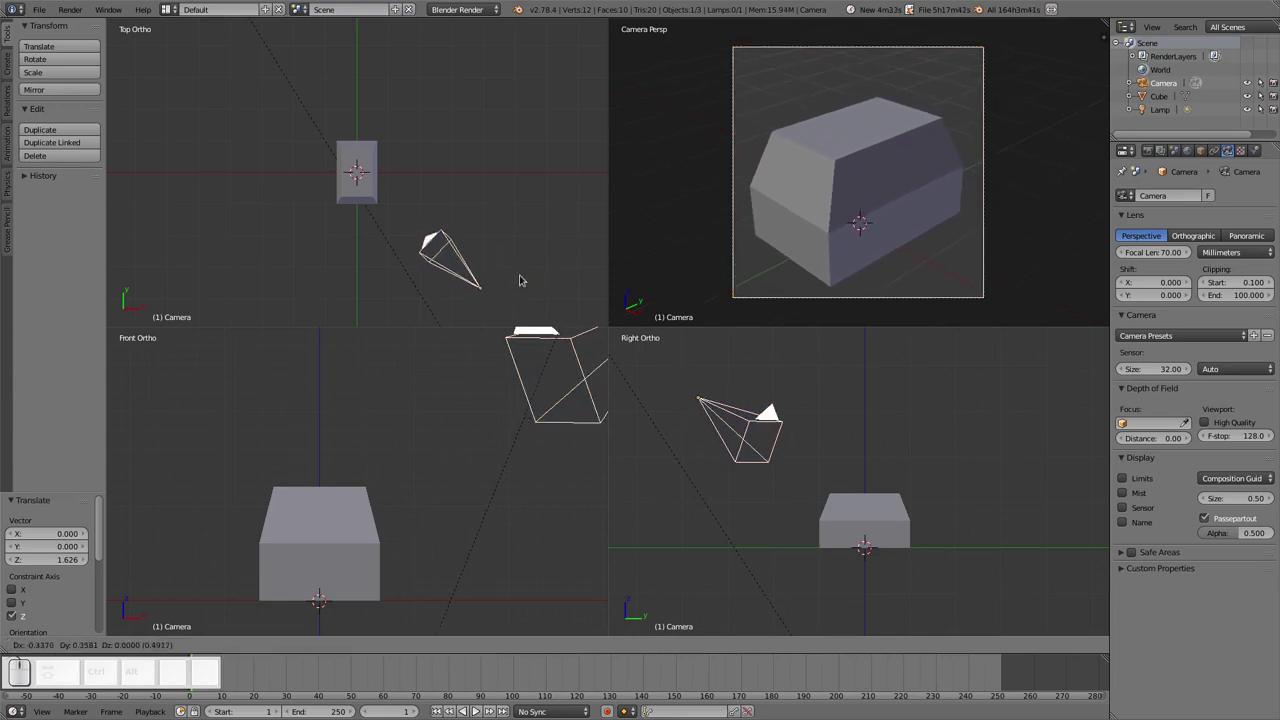
left_click(521, 280)
Raise the camera 1.626 and render a 32 × 32 px test image
left_click_drag(698, 354, 697, 363)
key("F12")
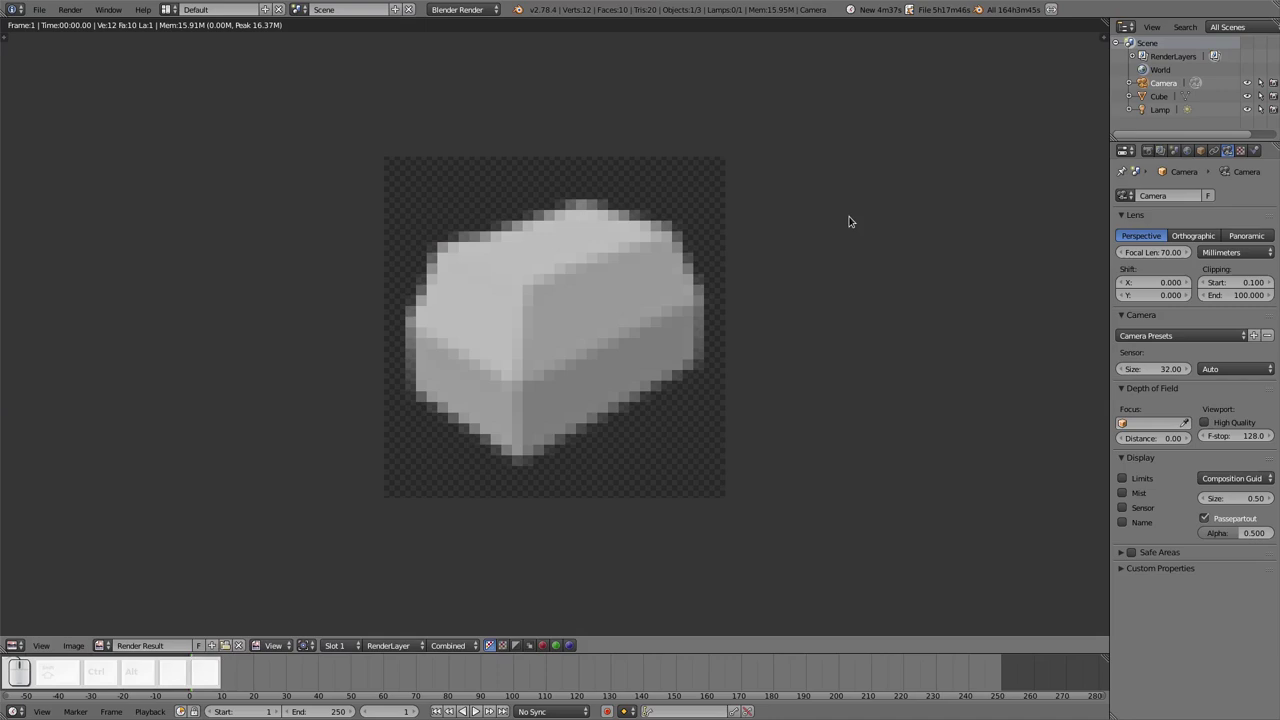
key("F11")
key("F11")
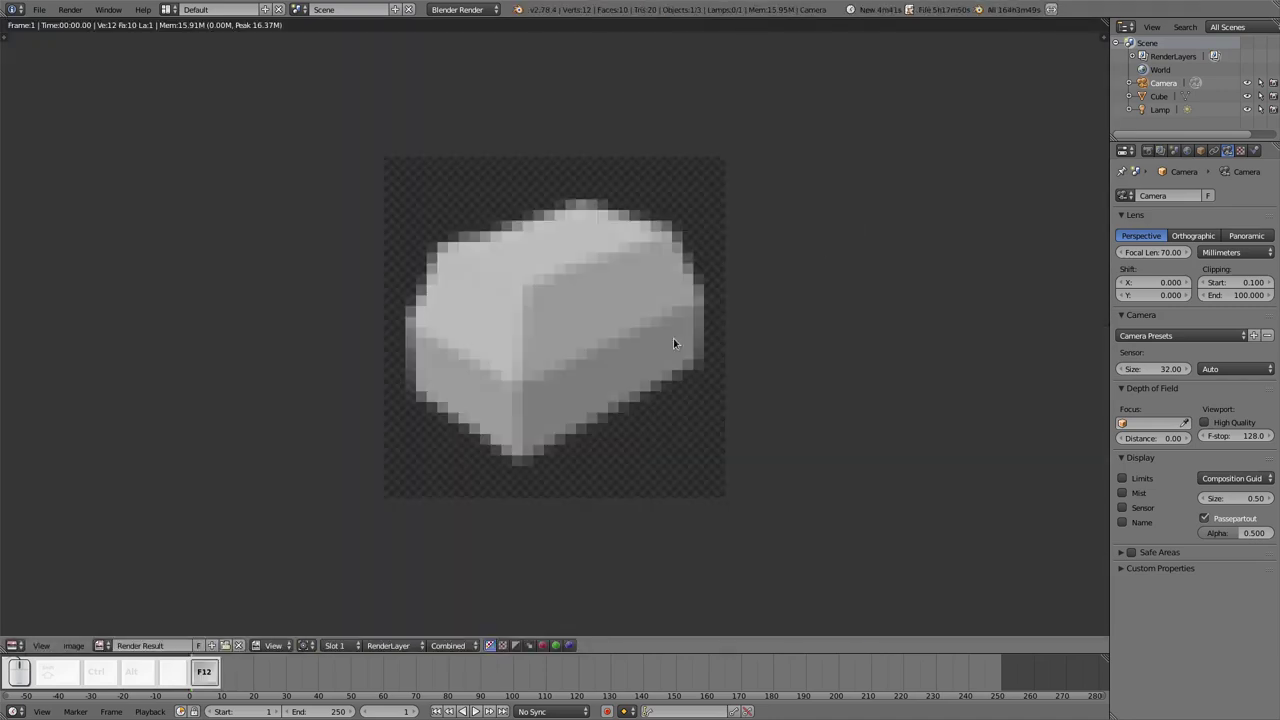
key("F11")
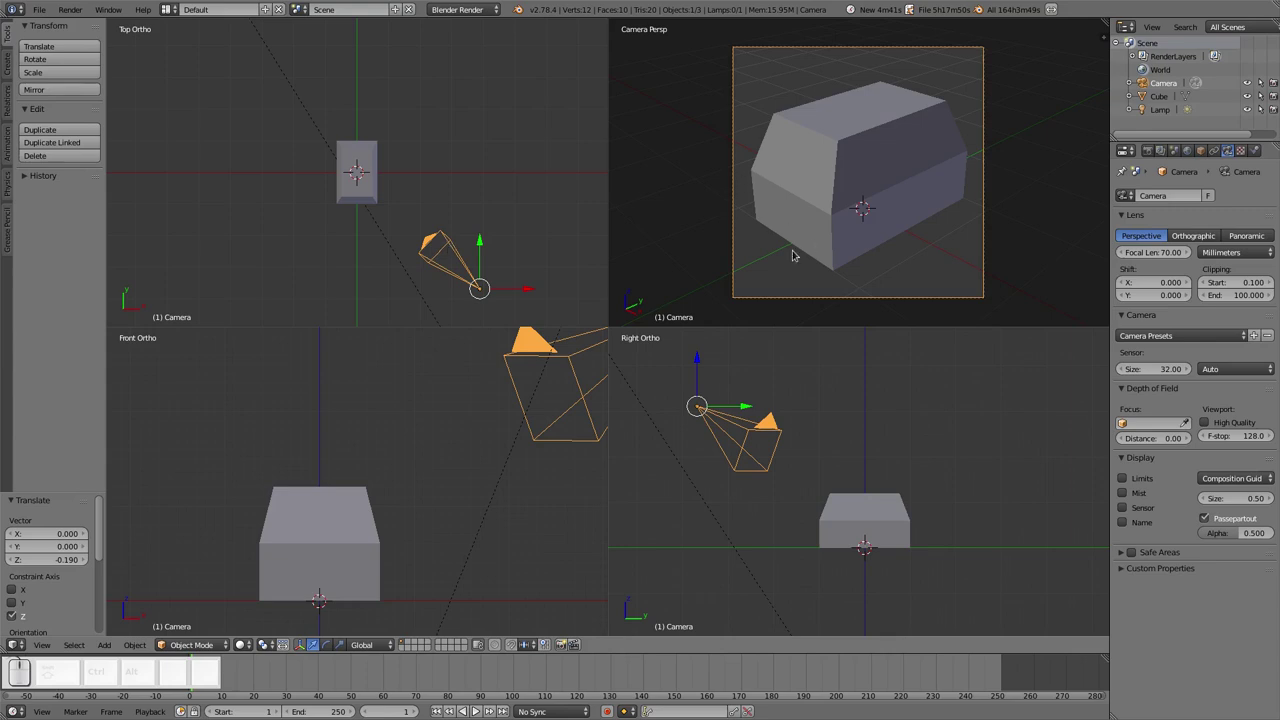
Uncheck Anti-Aliasing in the cube's Render settings and render a jagged 32 px image
right_click(830, 157)
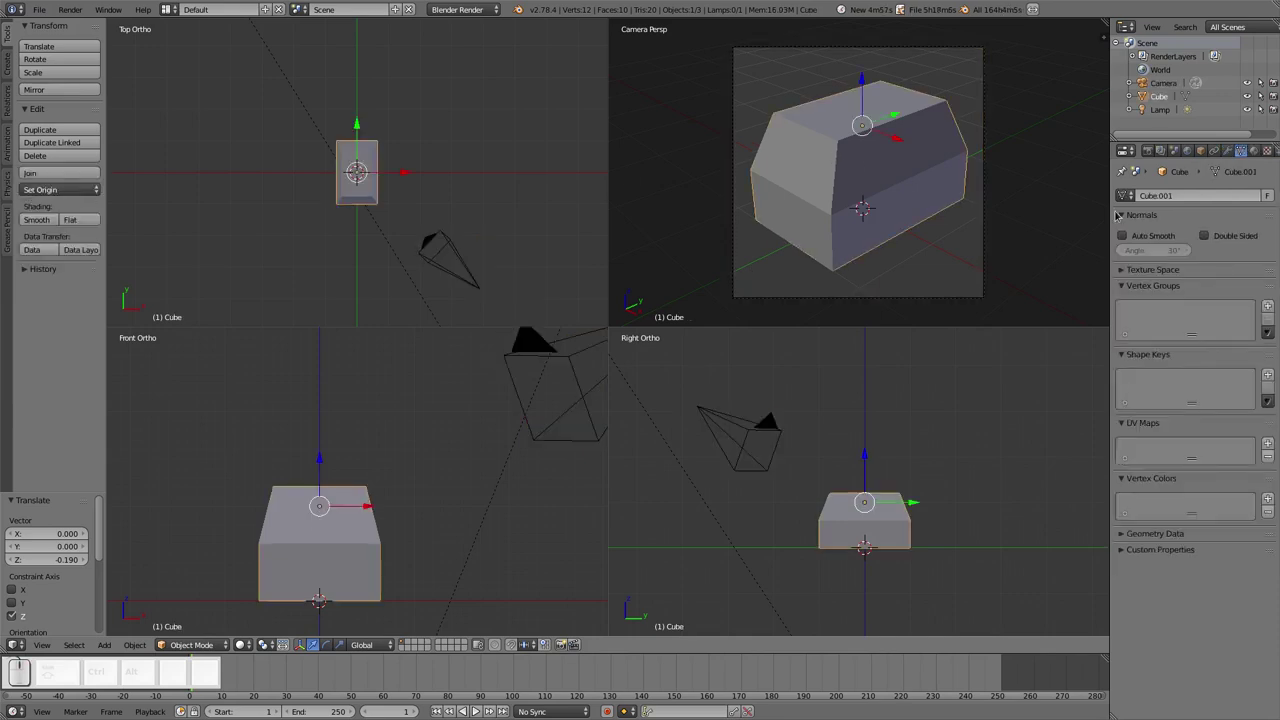
left_click(1160, 151)
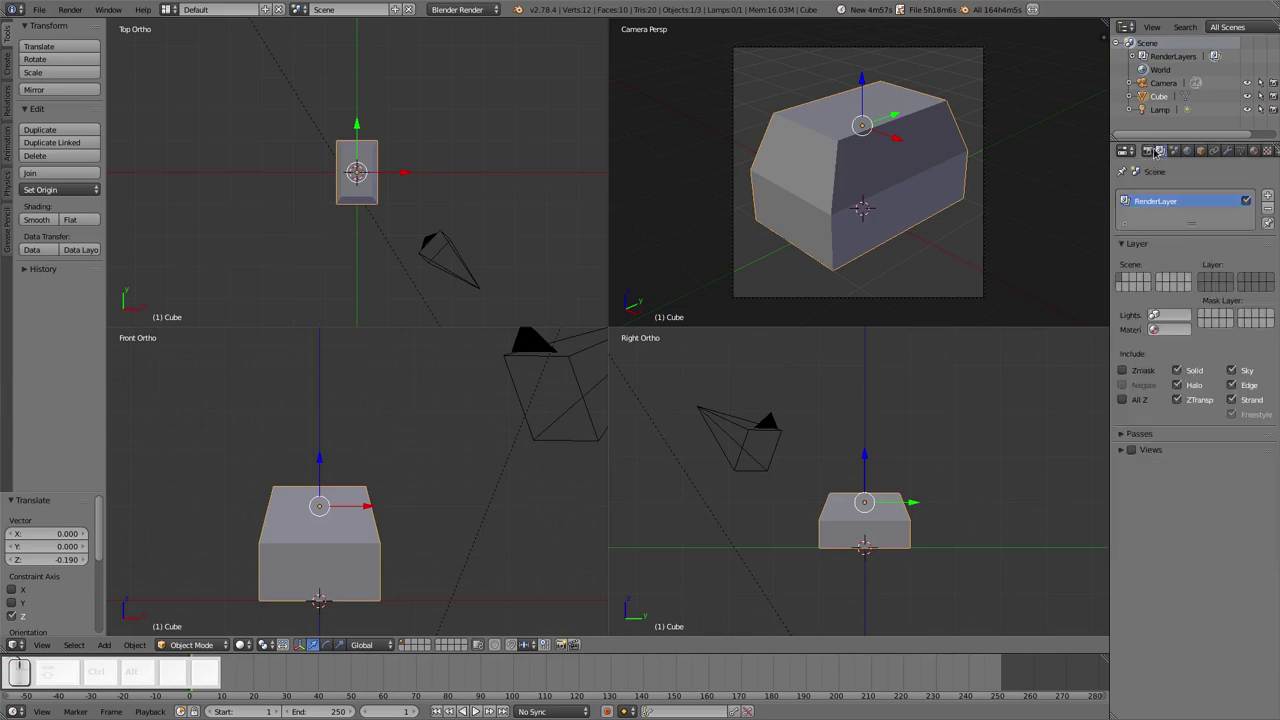
left_click(1147, 151)
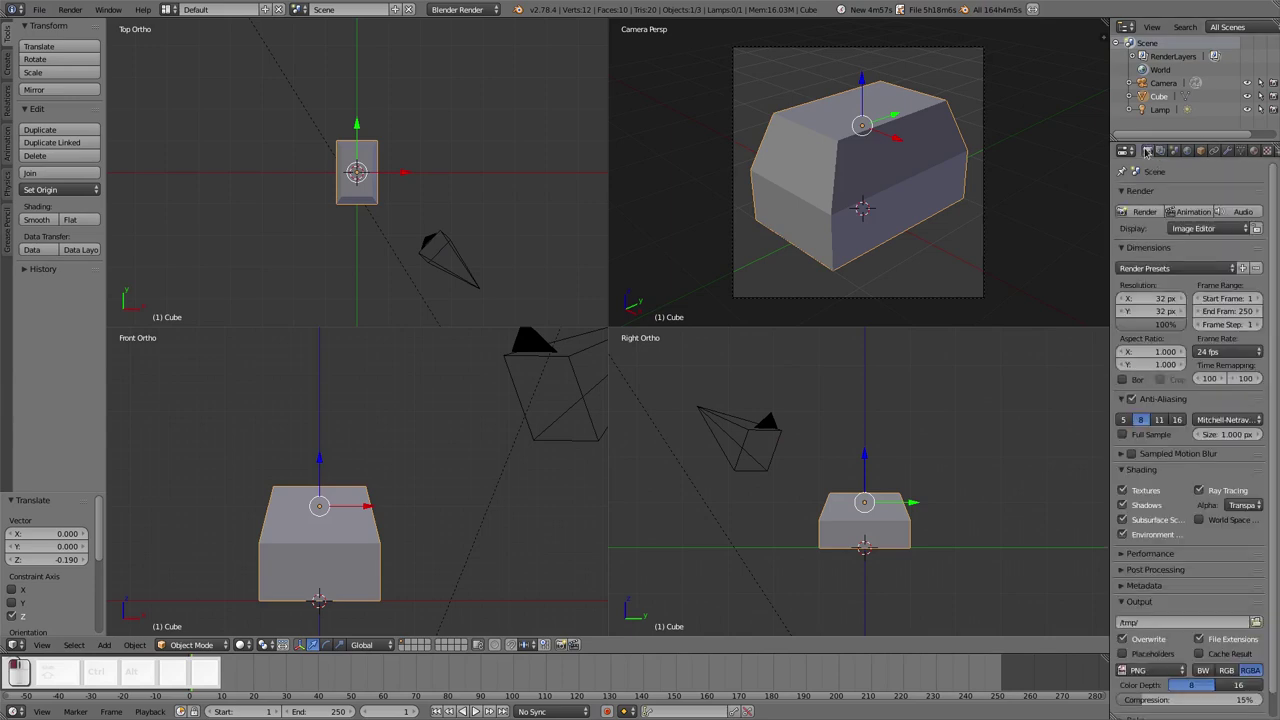
left_click(1131, 399)
key("F12")
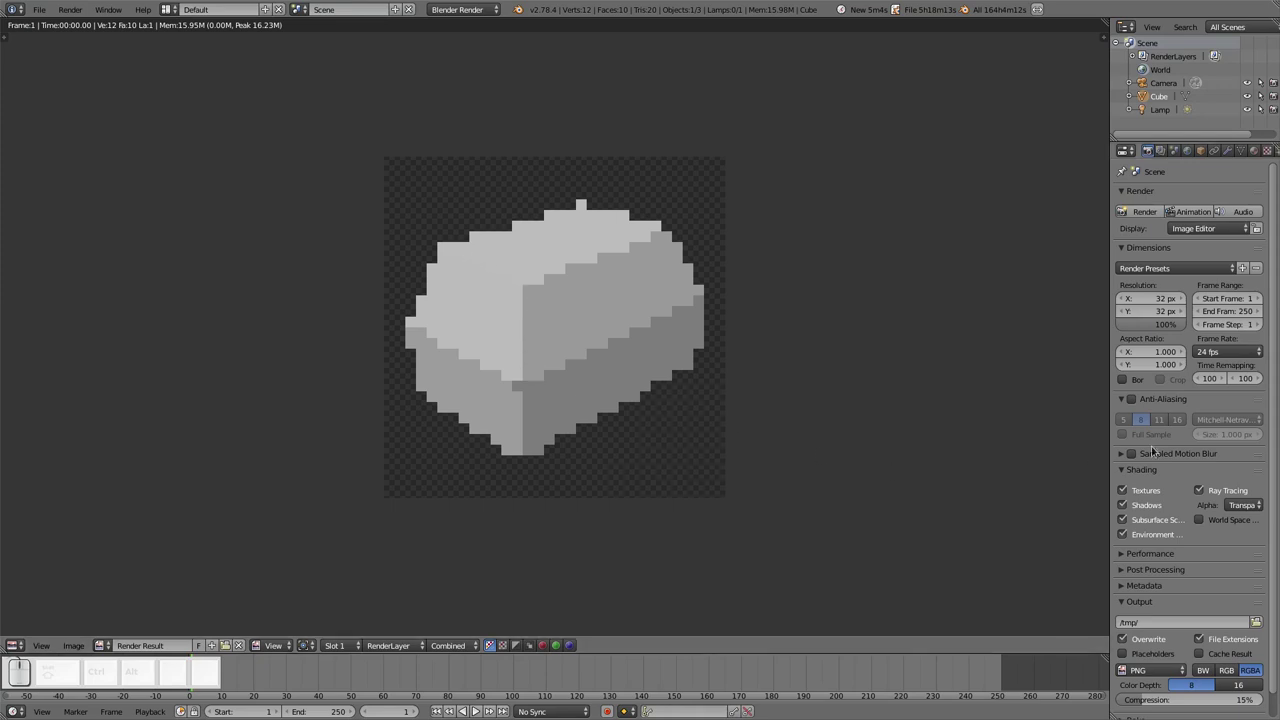
Re-enable anti-aliasing and test-render at 5, 8, 11 and 16 samples
left_click(1131, 399)
left_click(1123, 420)
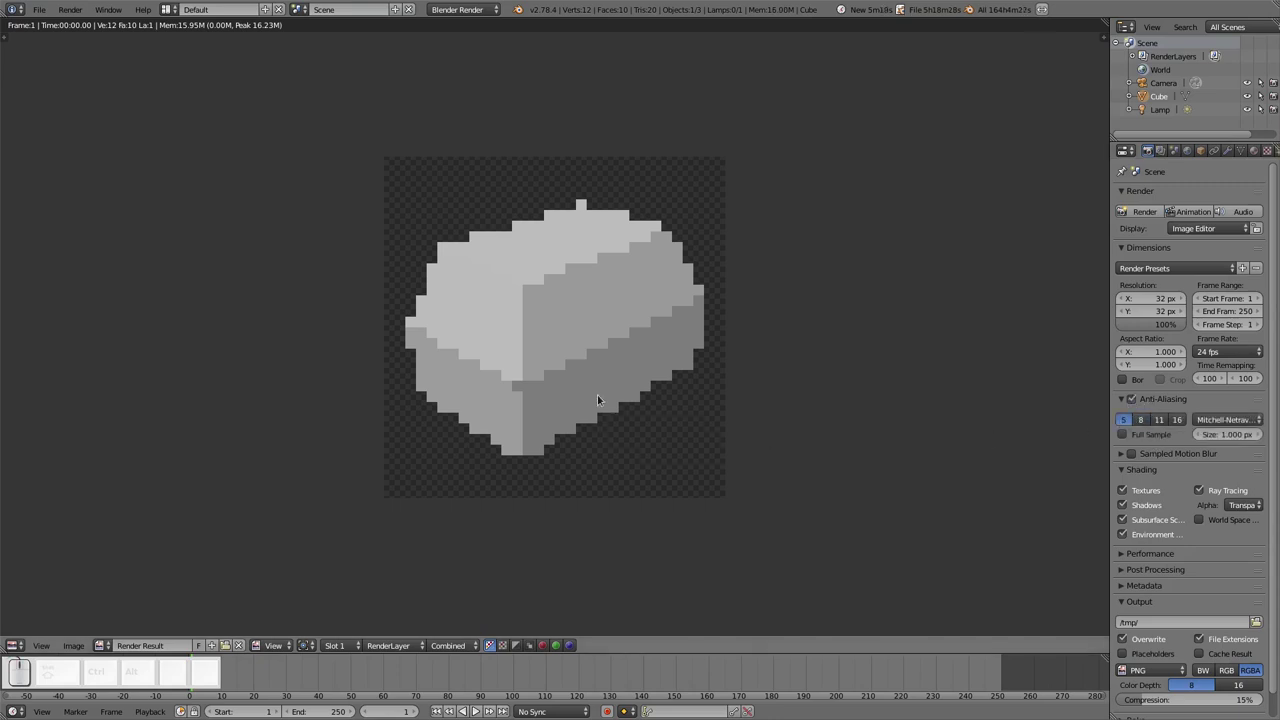
key("F12")
left_click(1140, 419)
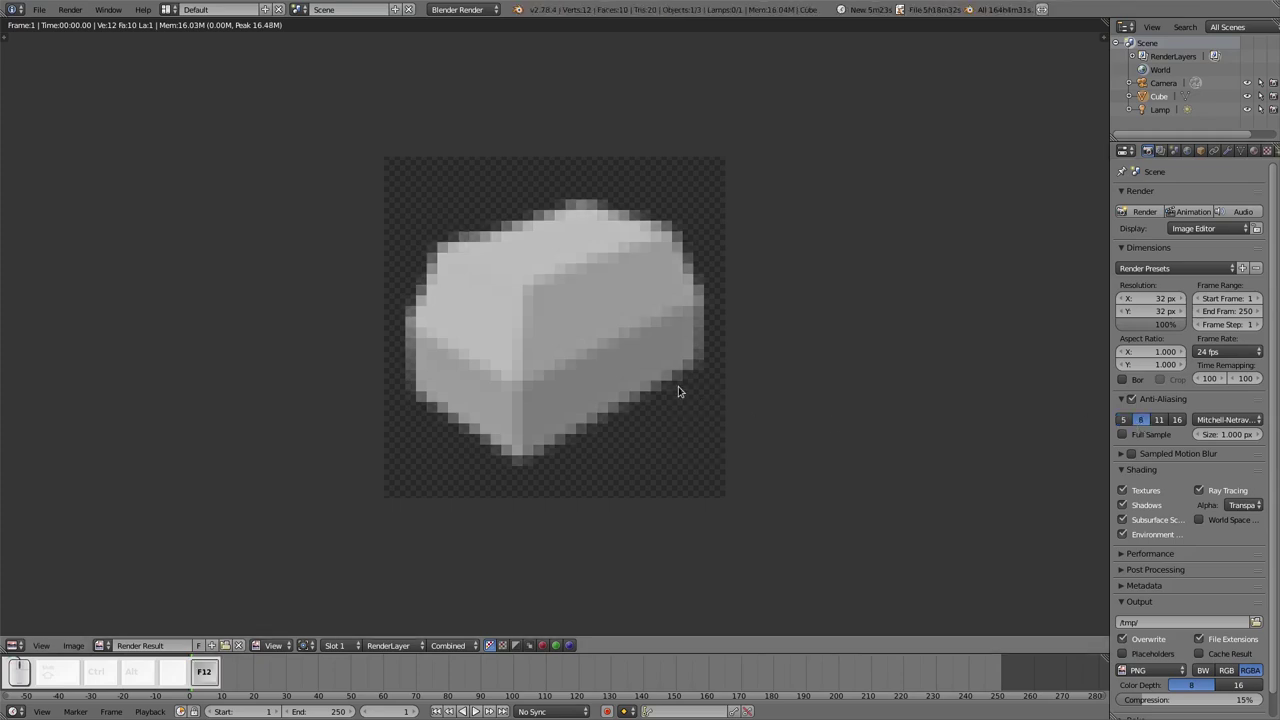
left_click(1158, 419)
key("F12")
left_click(1177, 419)
key("F12")
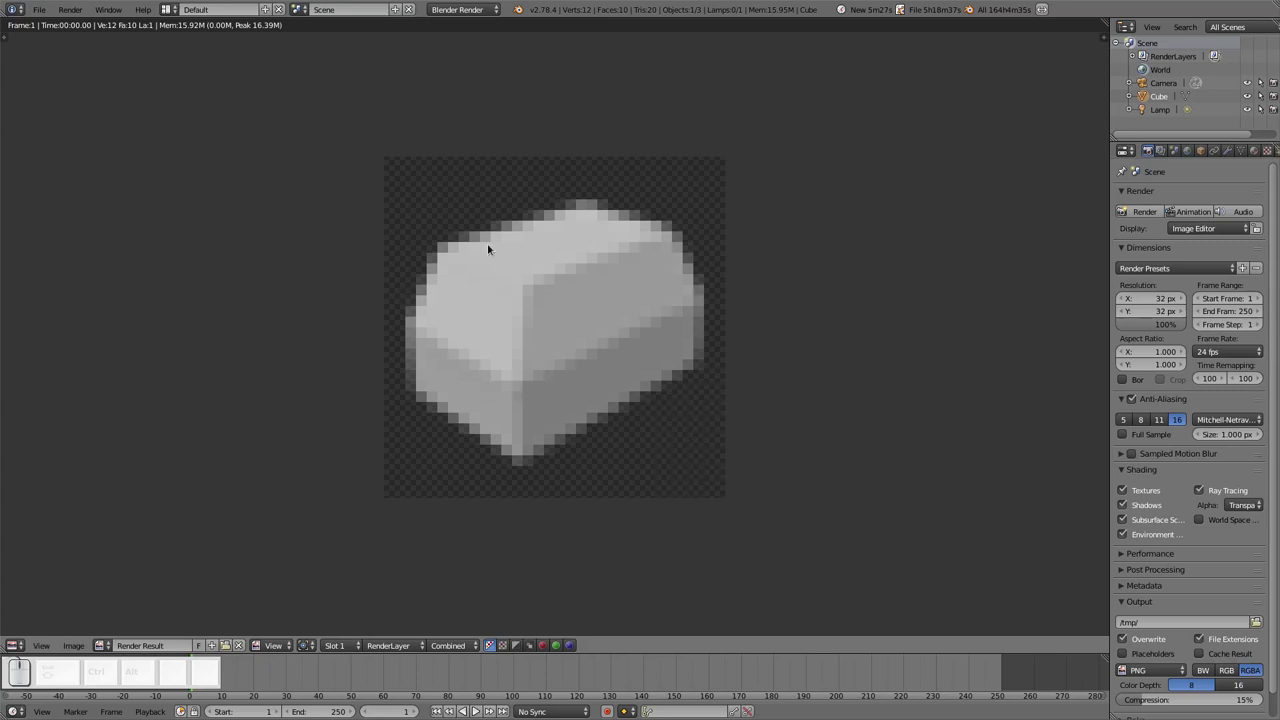
Compare renders at 11, 8 and 5 samples, then settle on 16 samples
left_click(1158, 417)
key("F12")
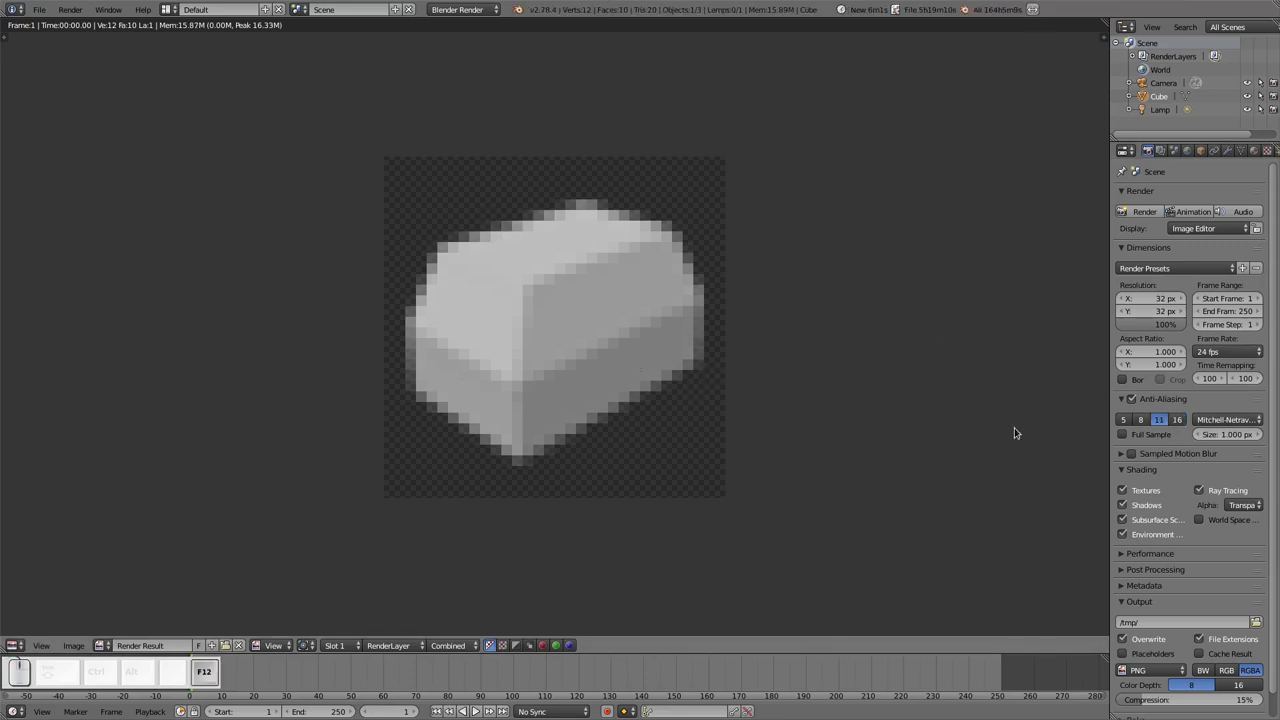
left_click(1140, 419)
key("F12")
left_click(1123, 419)
key("F12")
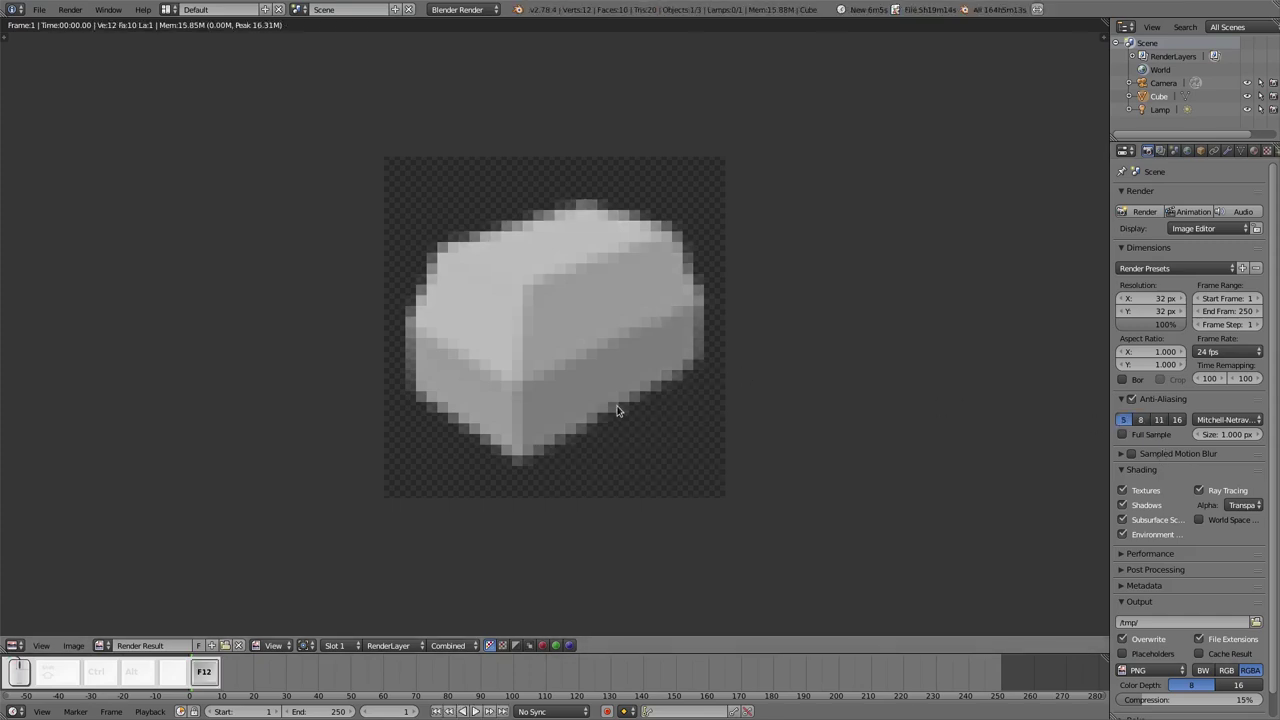
left_click(1176, 419)
key("F12")
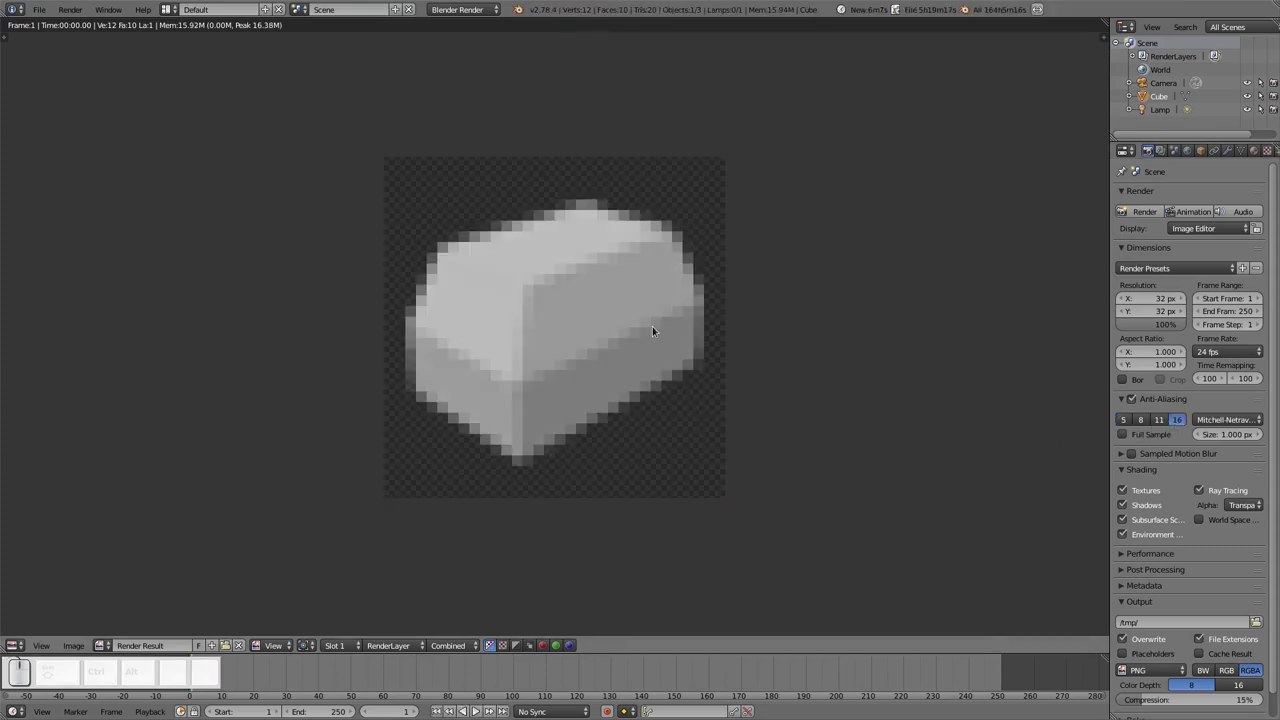
Render the icon with the Cubic, Gaussian and Box pixel filters in turn
left_click(1244, 419)
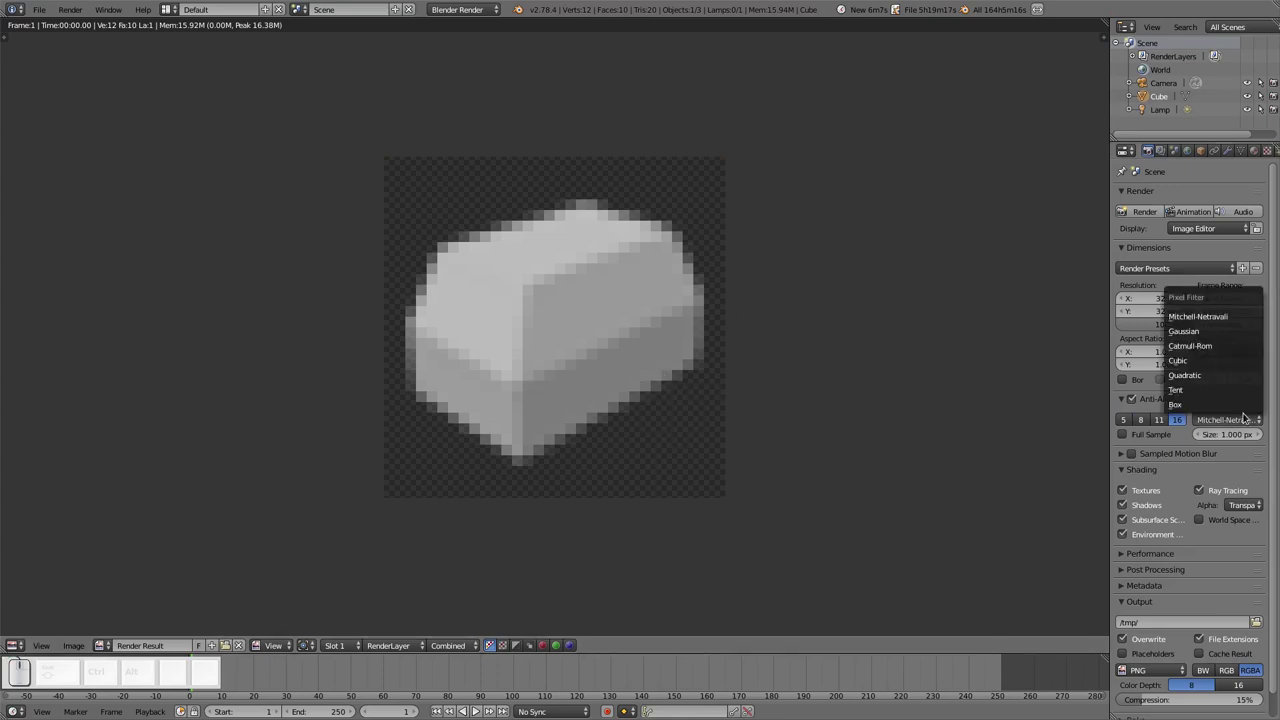
left_click(1185, 360)
key("F12")
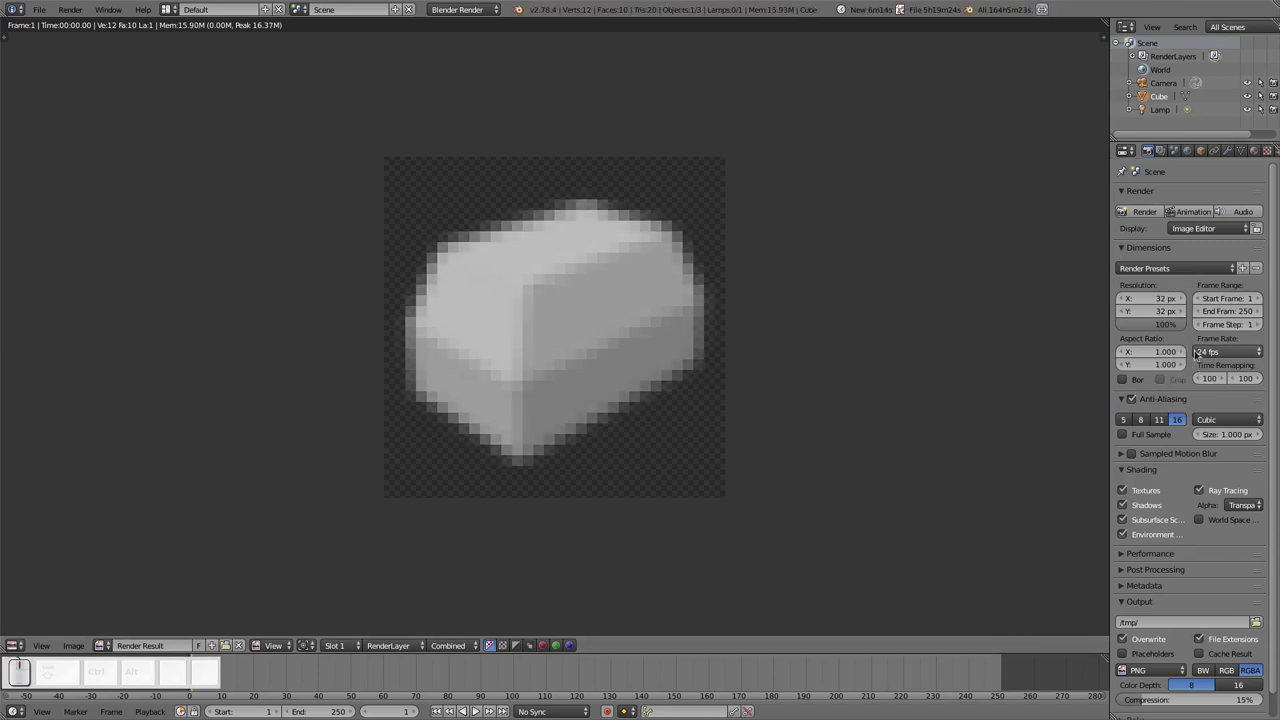
left_click(1216, 419)
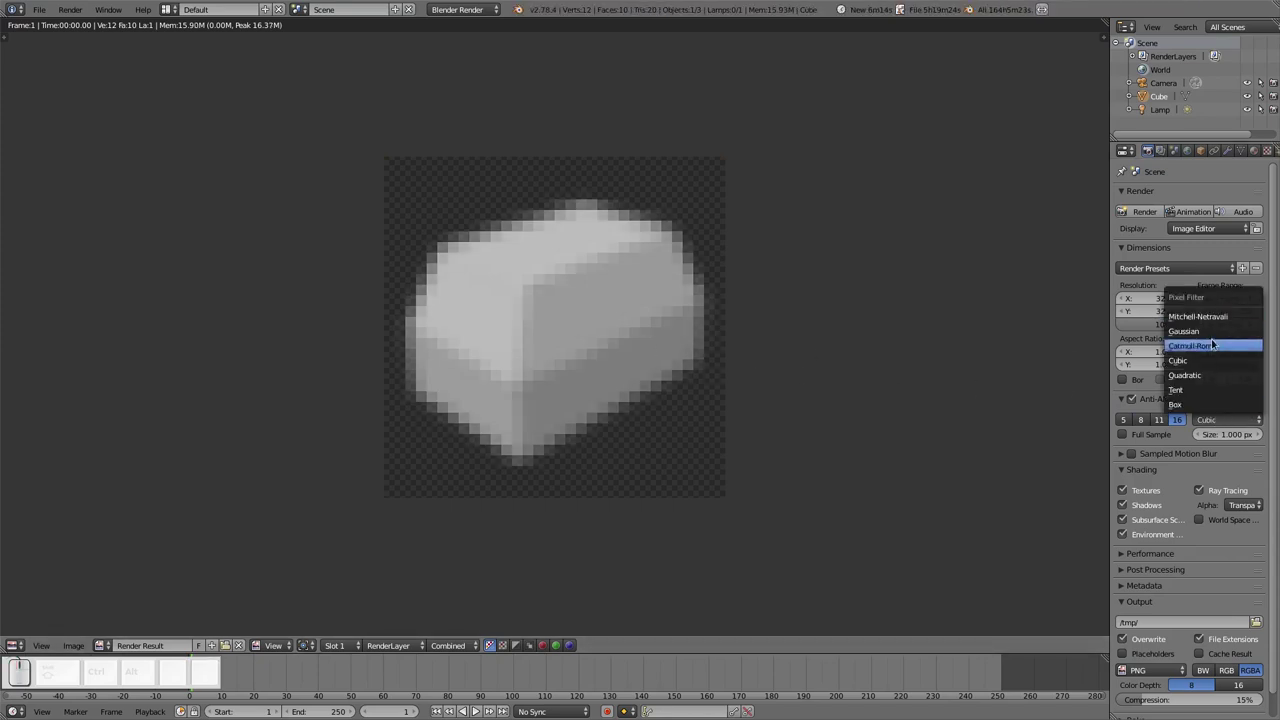
left_click(1215, 329)
key("F12")
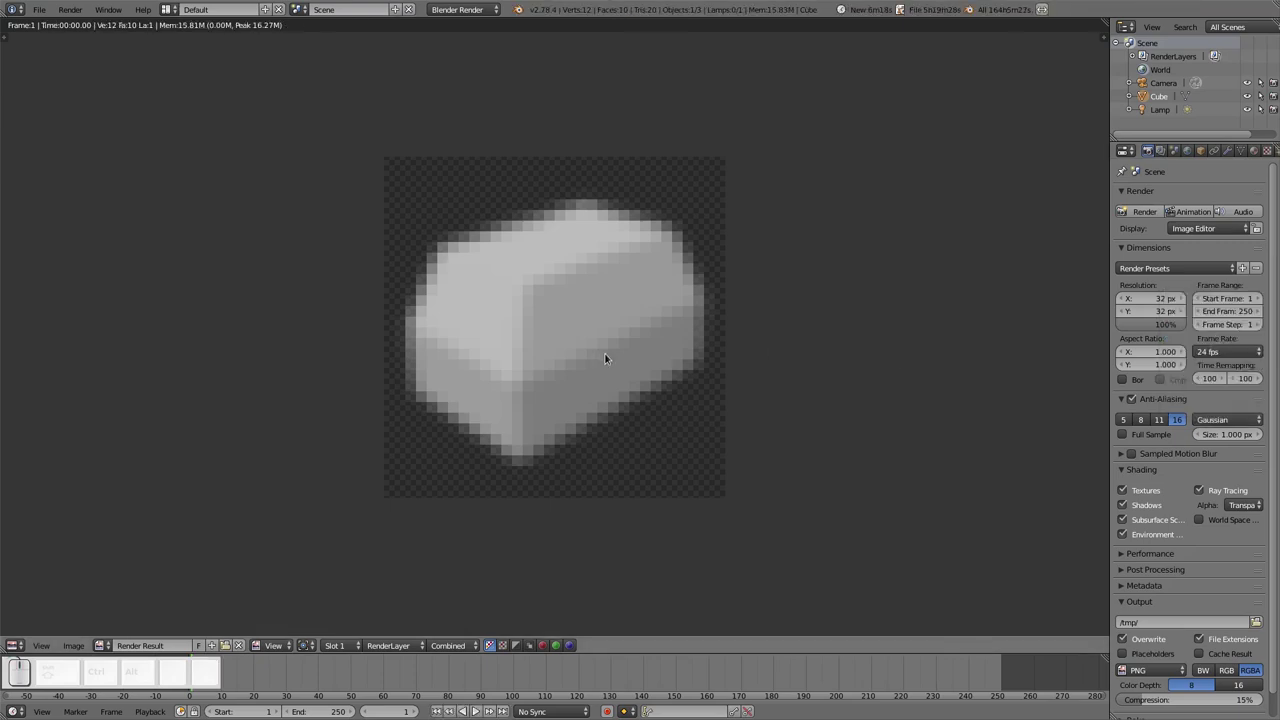
left_click(1221, 420)
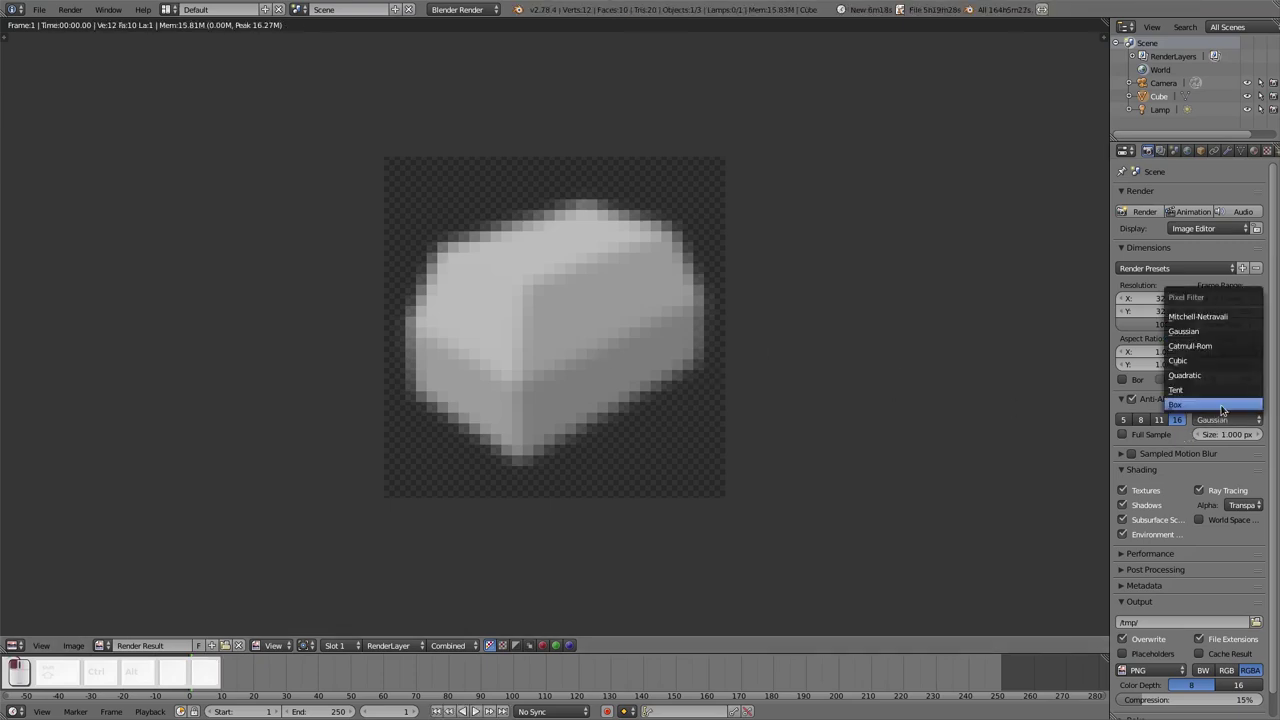
left_click(1181, 419)
key("F12")
Try the Tent, Quadratic and Cubic filters, then render with Catmull-Rom
left_click(1221, 420)
left_click(1215, 397)
key("F12")
left_click(1221, 420)
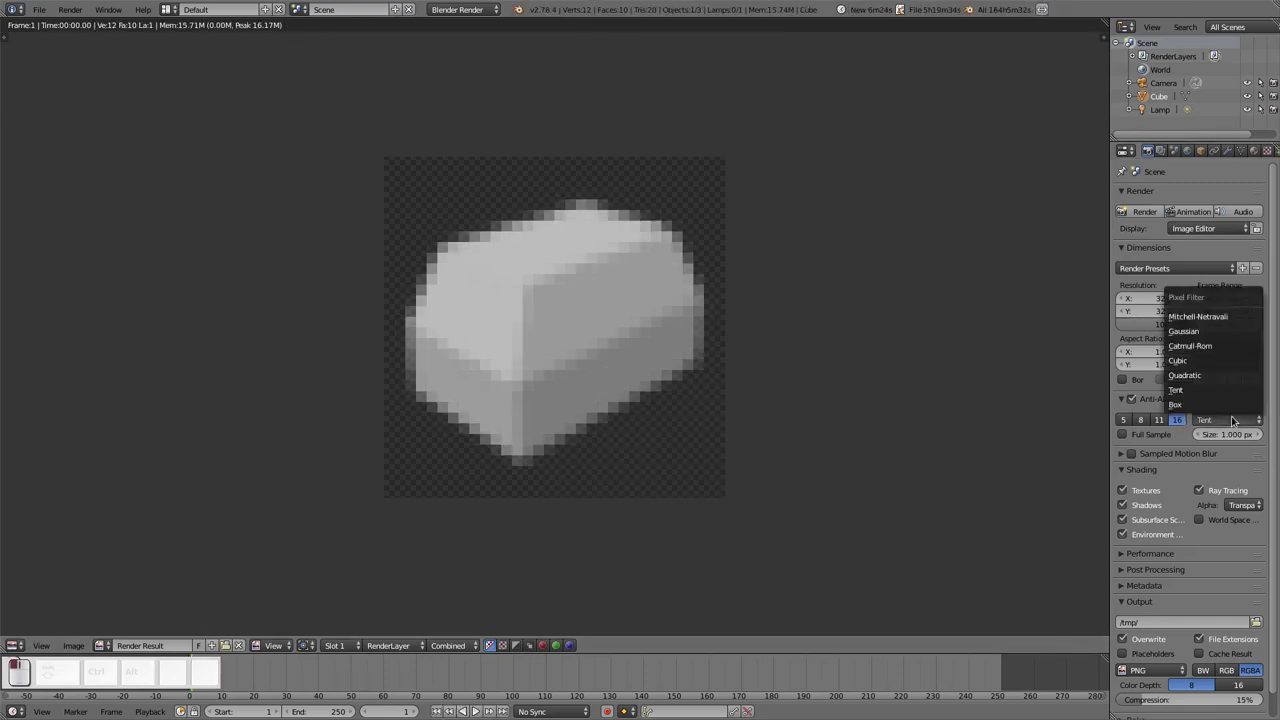
left_click(1215, 376)
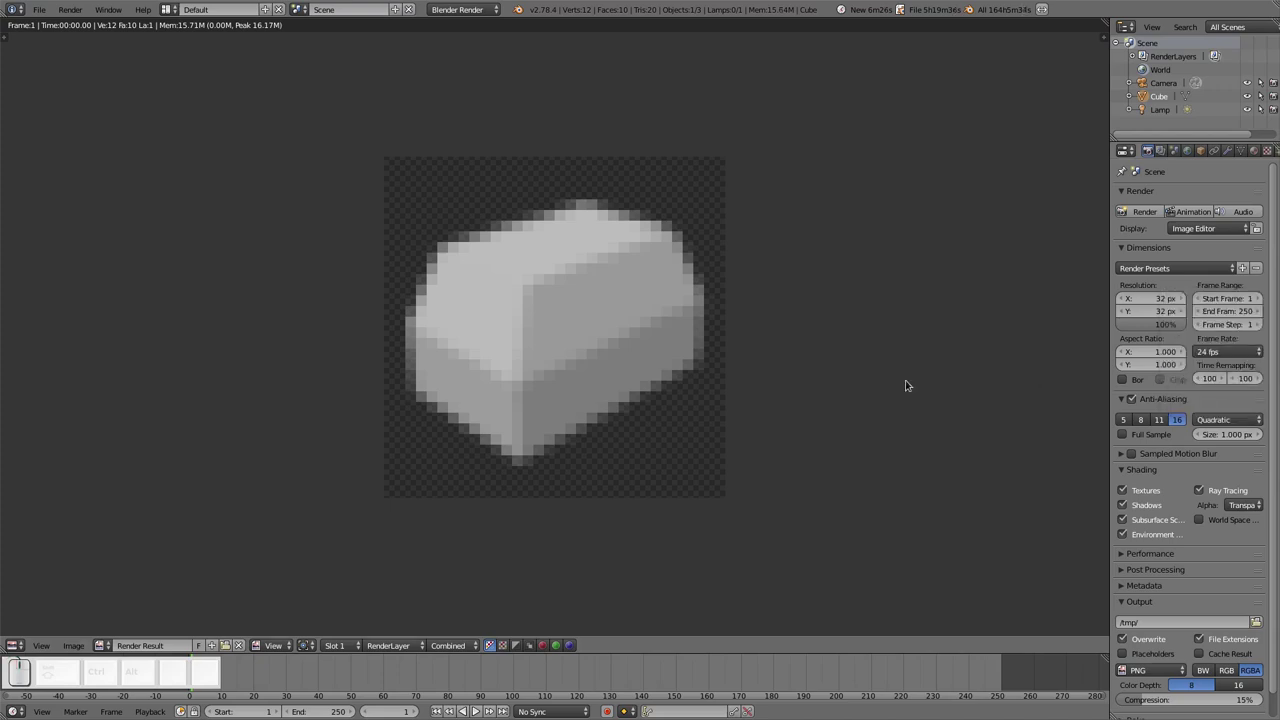
left_click(1221, 420)
left_click(1208, 366)
key("F12")
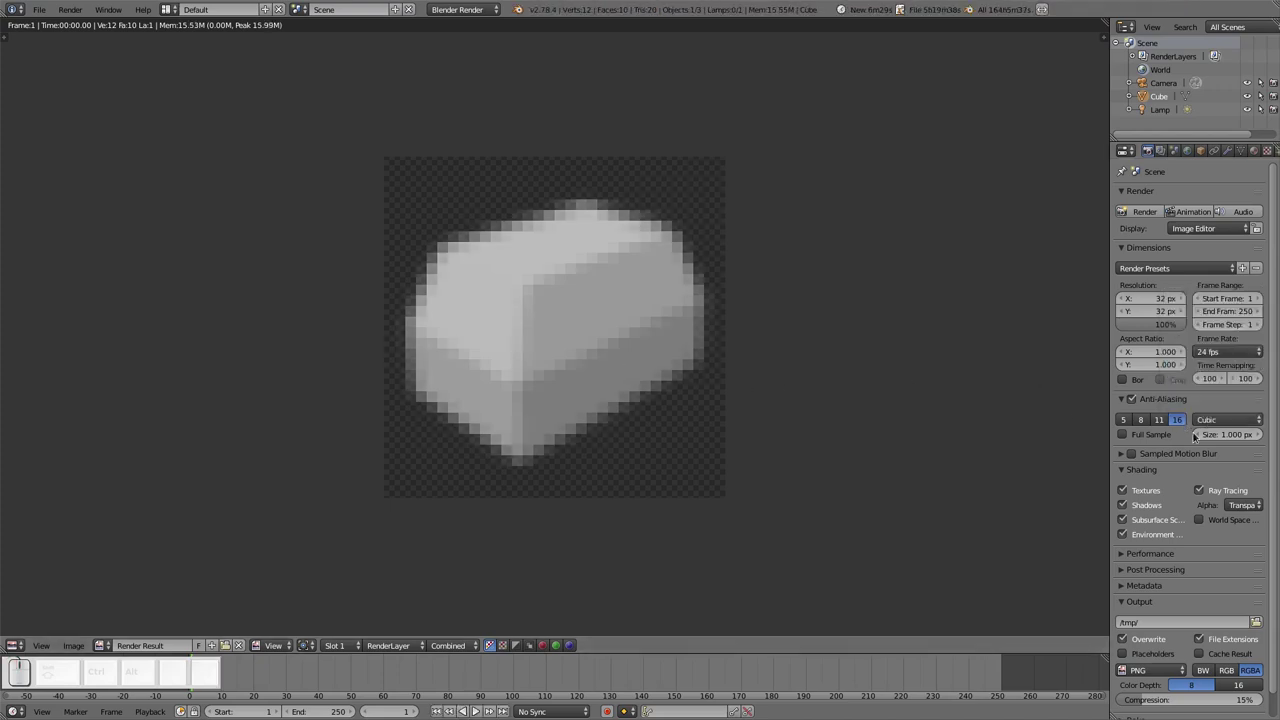
left_click(1221, 420)
left_click(1206, 345)
key("F12")
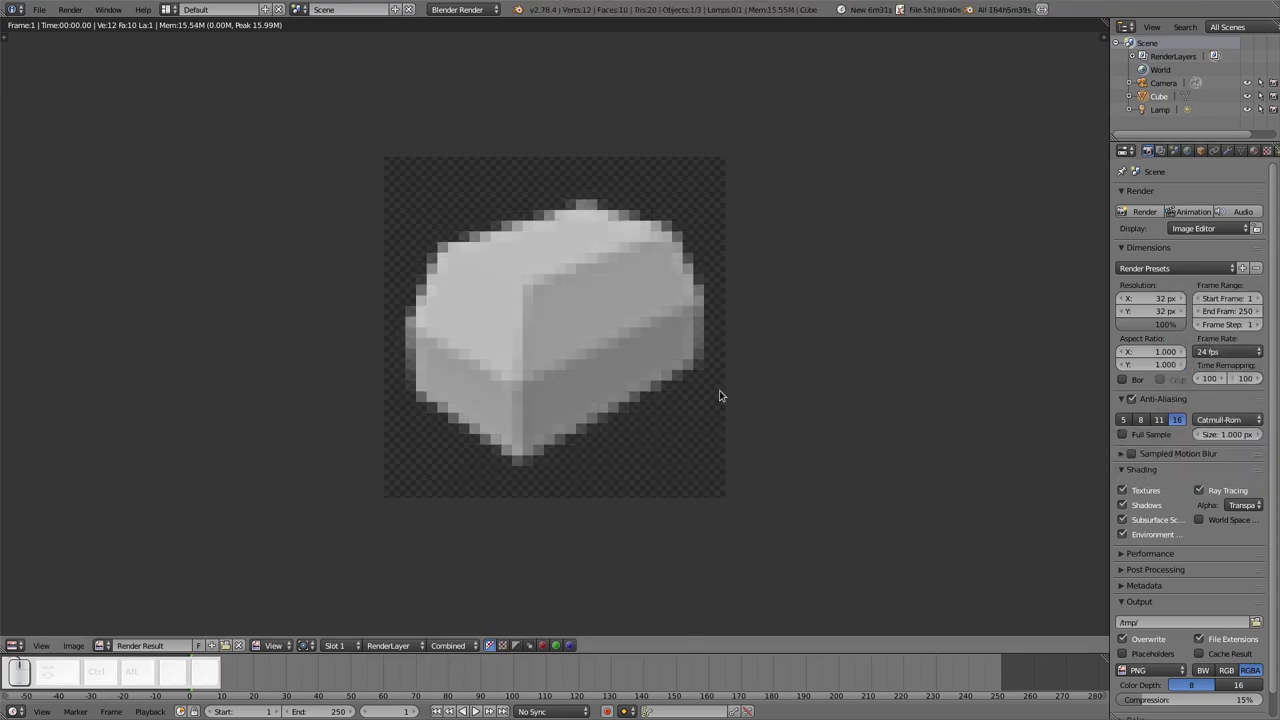
Zoom the Render Result out and in, view it at 1:1, then return to the four 3D views
scroll(548, 362, "down", 5)
scroll(547, 363, "down", 2)
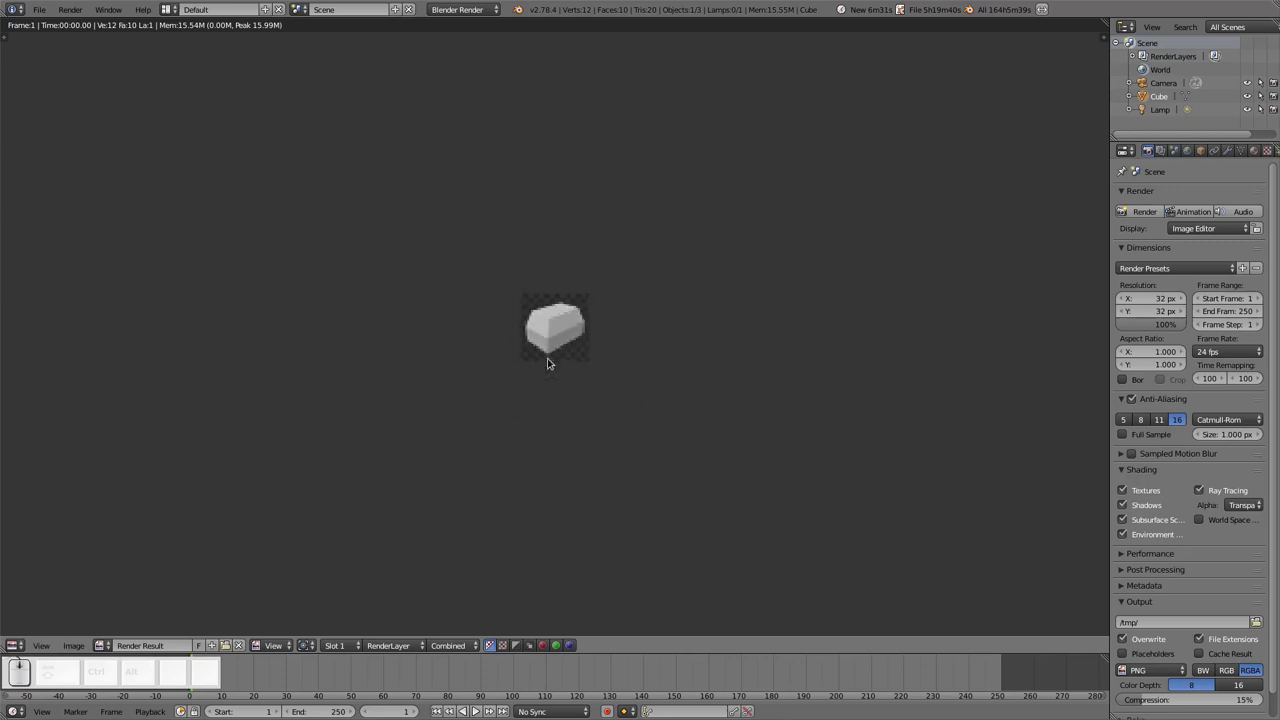
scroll(547, 363, "down", 5)
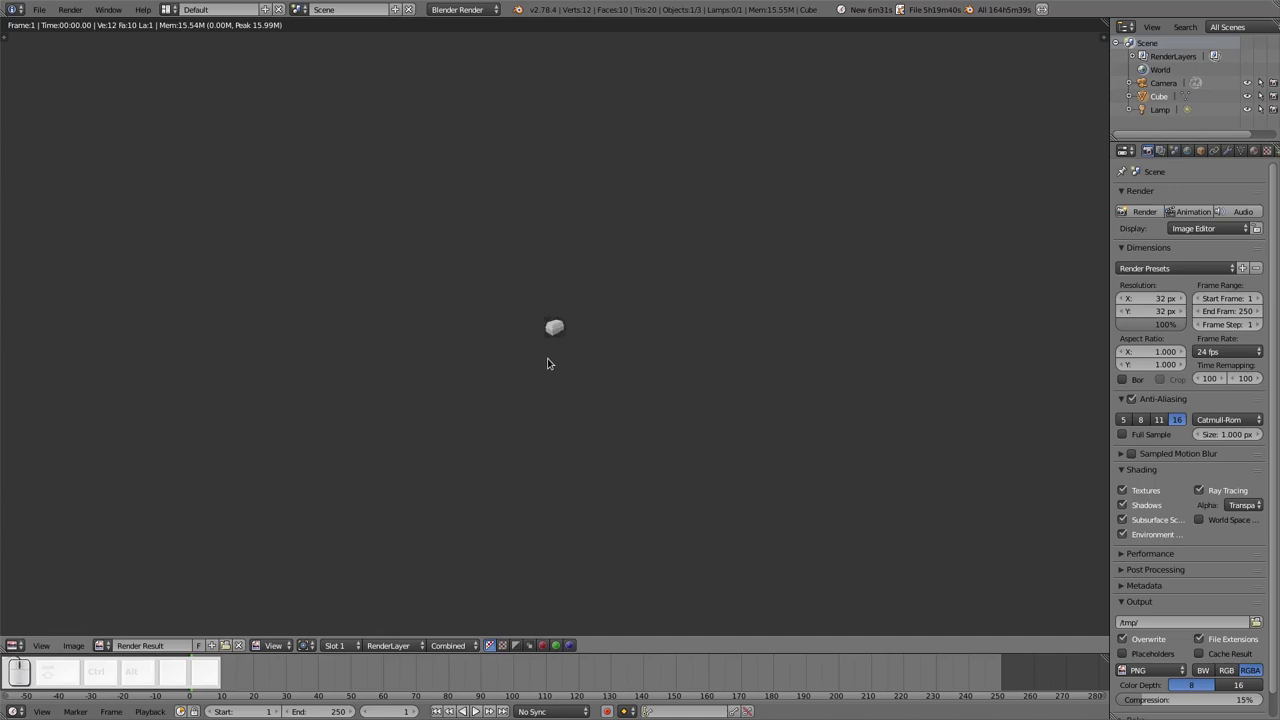
scroll(557, 345, "up", 3)
scroll(557, 345, "down", 5)
scroll(556, 341, "up", 10)
scroll(556, 341, "down", 10)
scroll(565, 349, "up", 10)
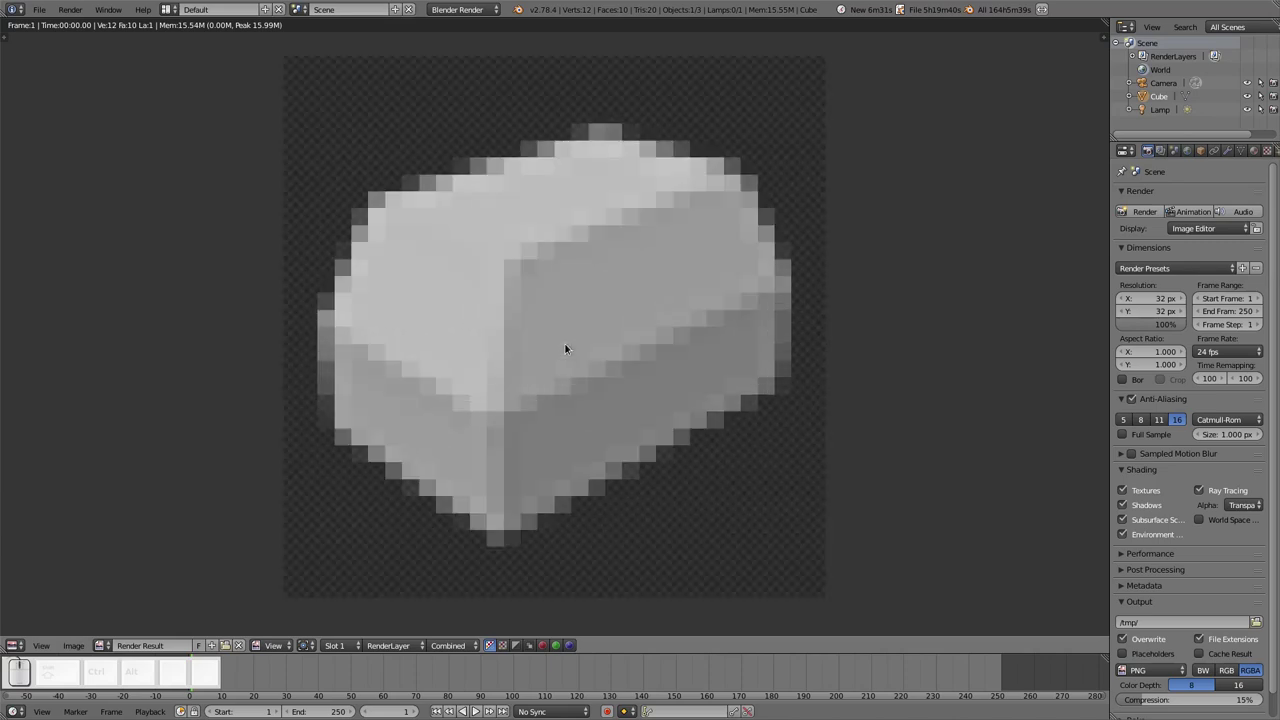
key("Home")
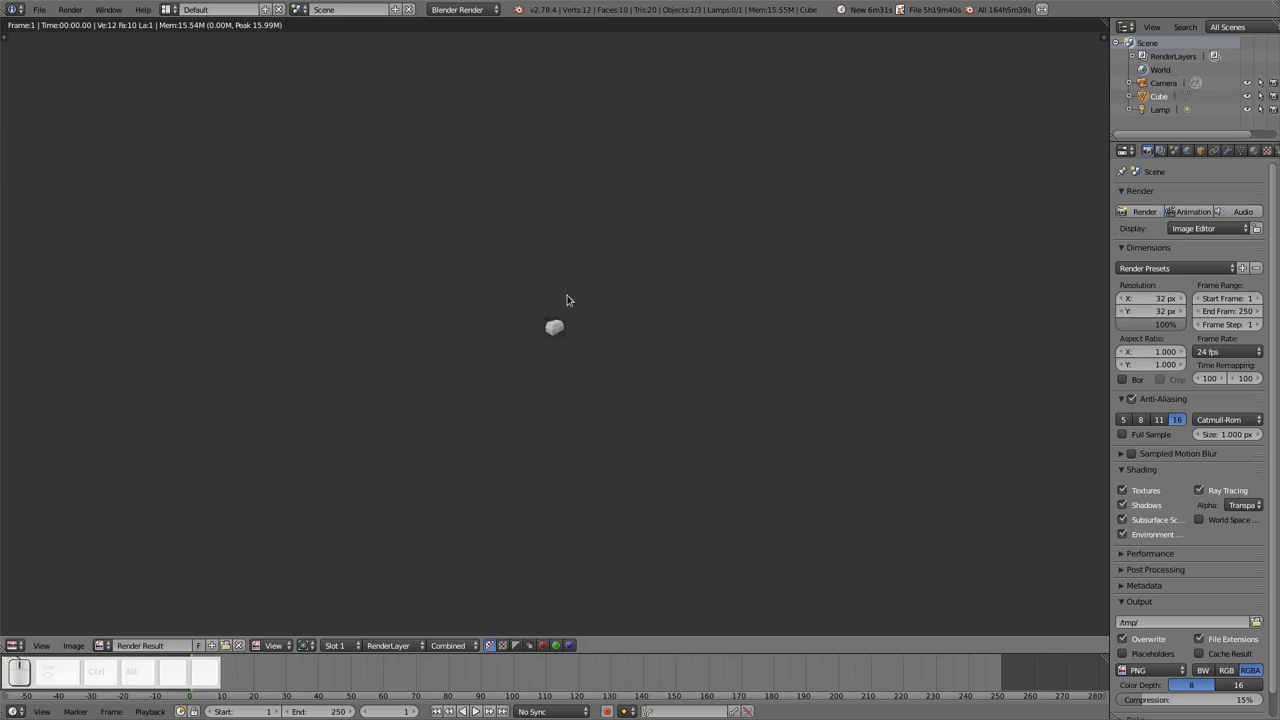
key("Escape")
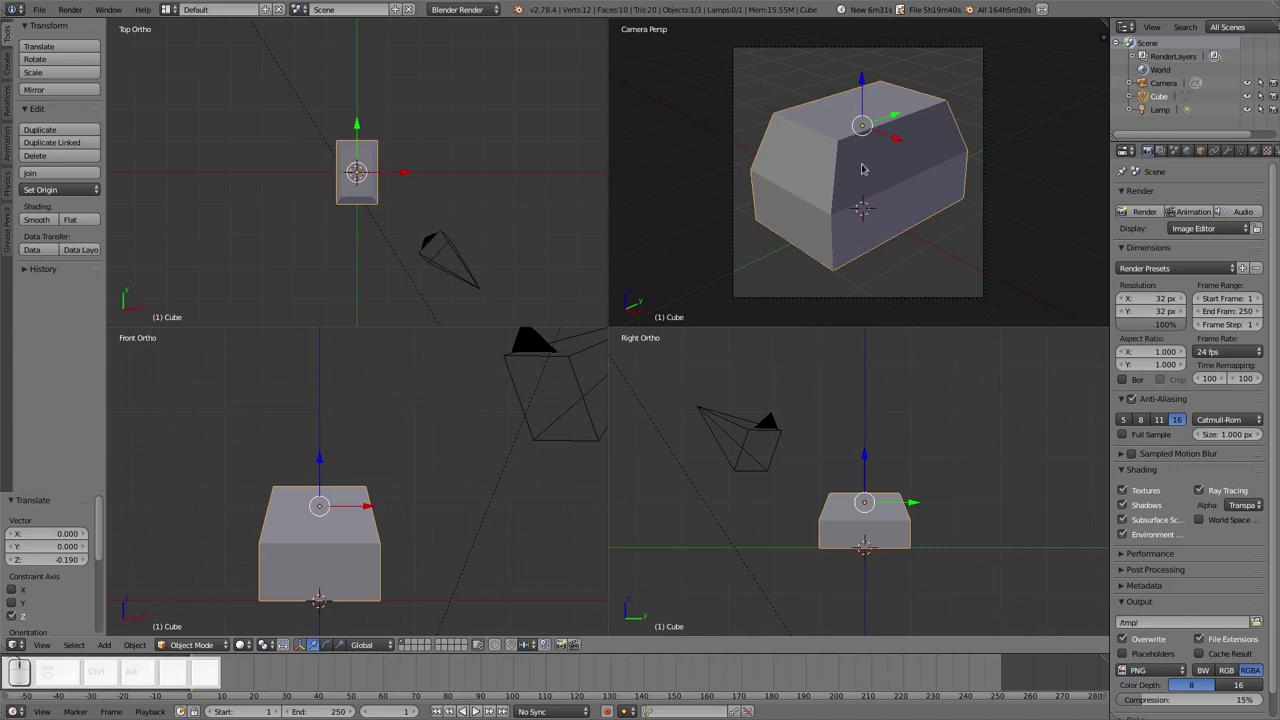
Assign the existing Material to the cube and test-render it
right_click(431, 311)
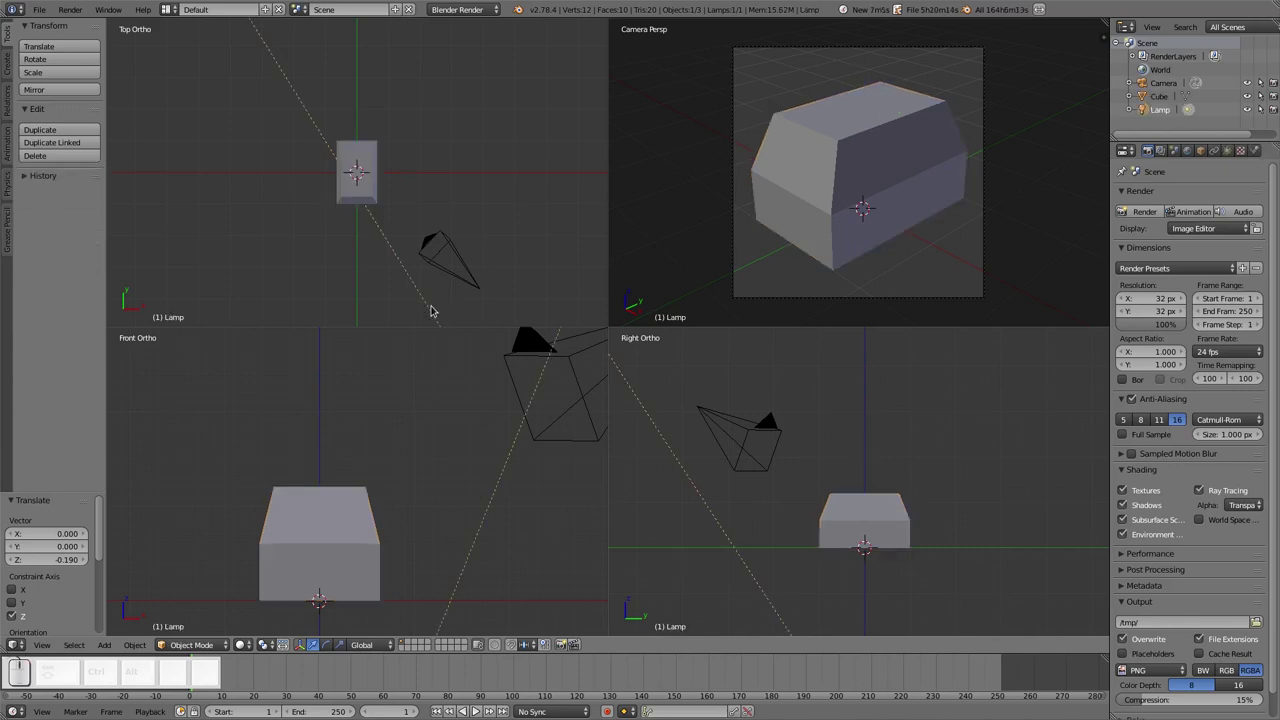
right_click(872, 181)
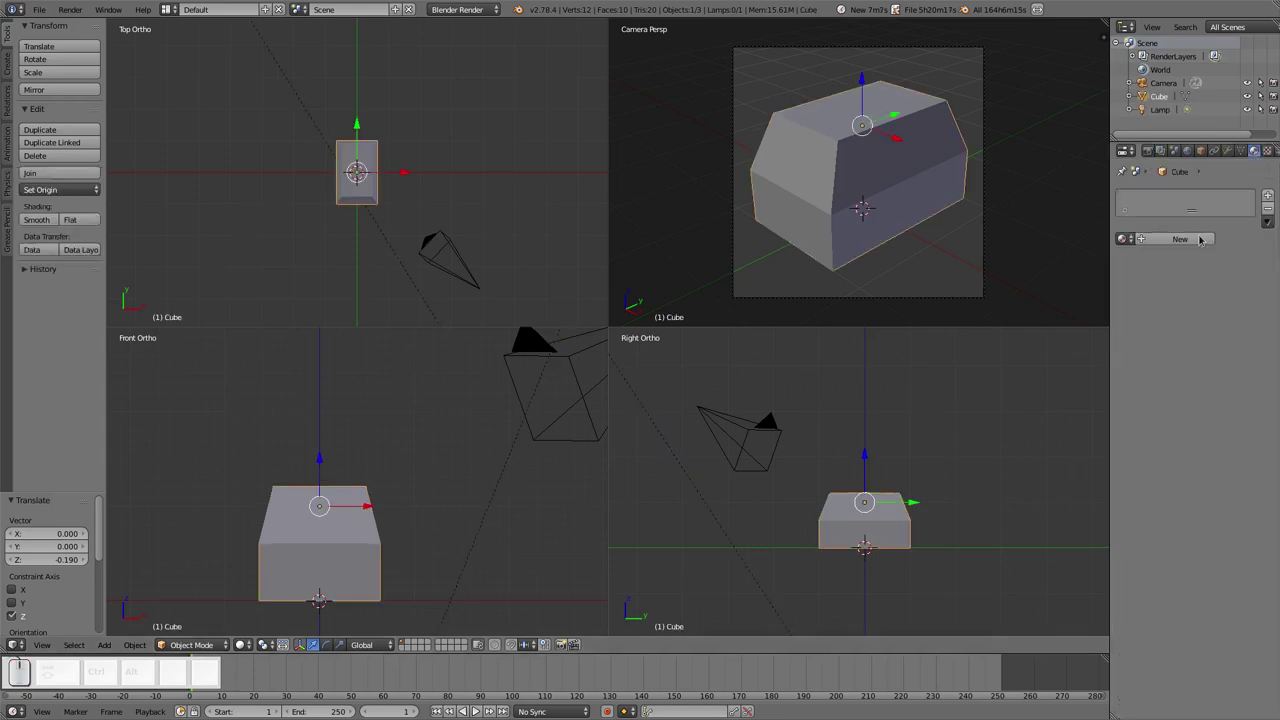
left_click(1123, 240)
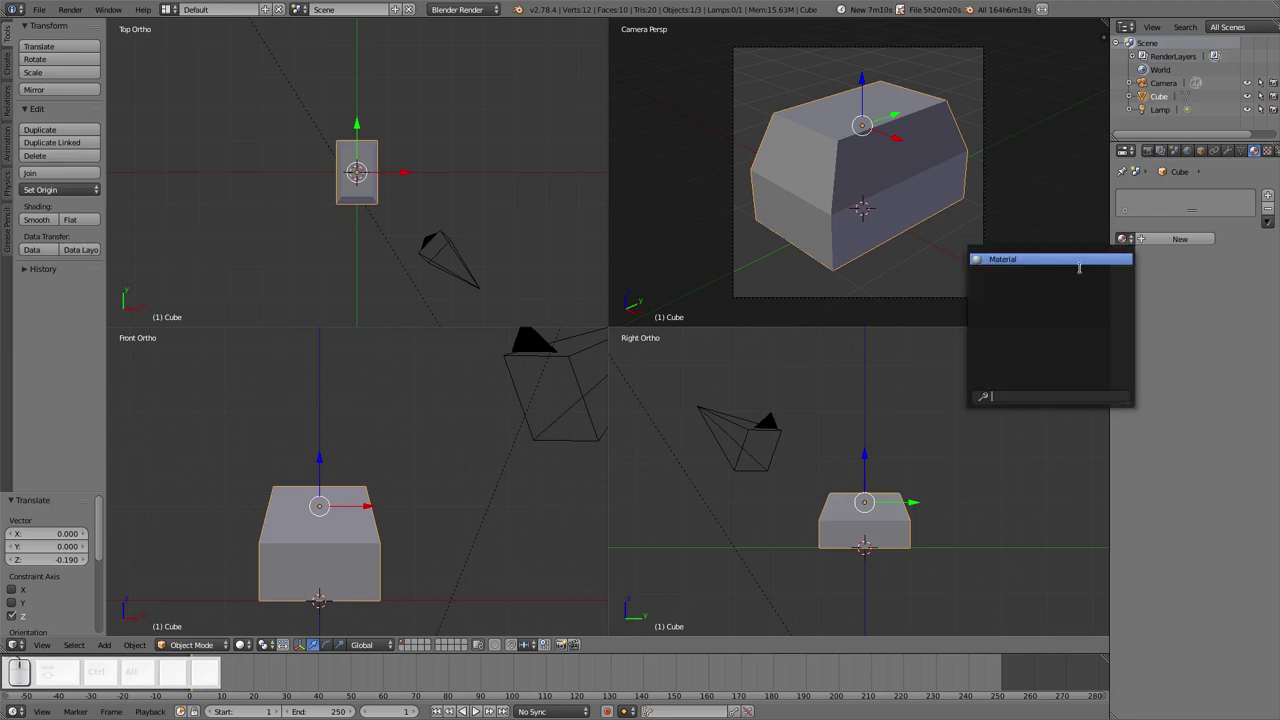
left_click(1079, 262)
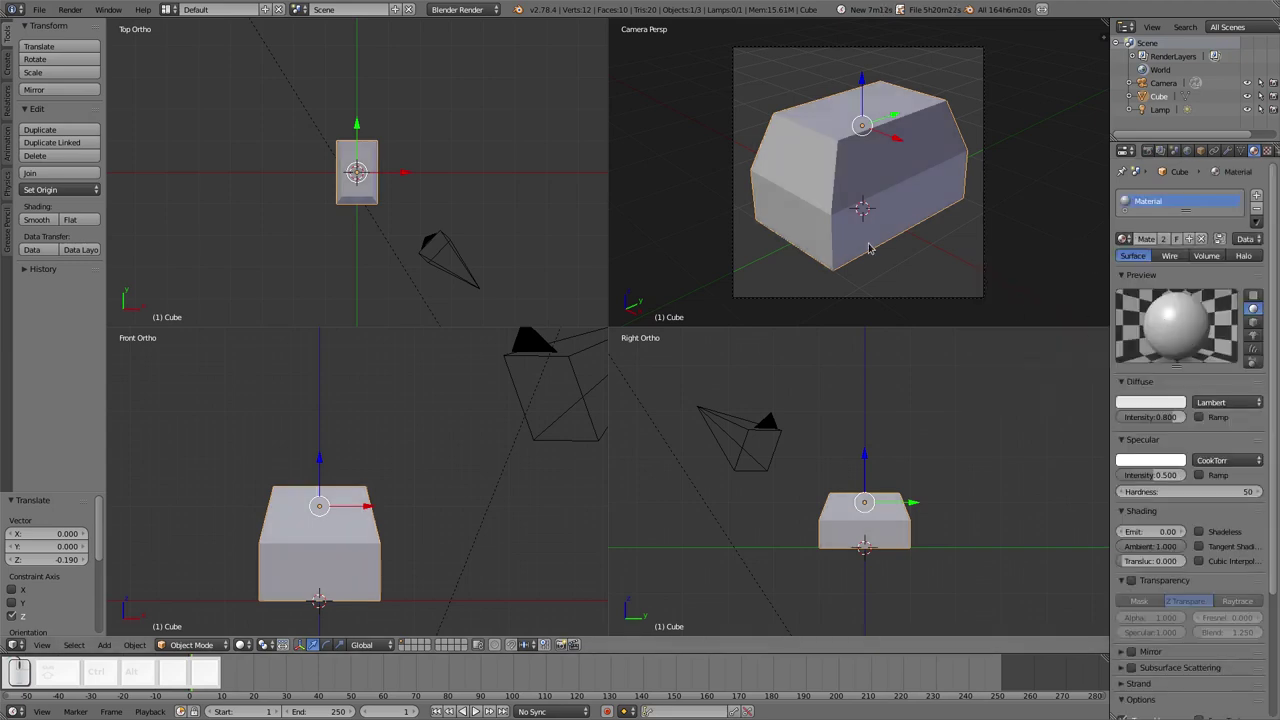
key("F12")
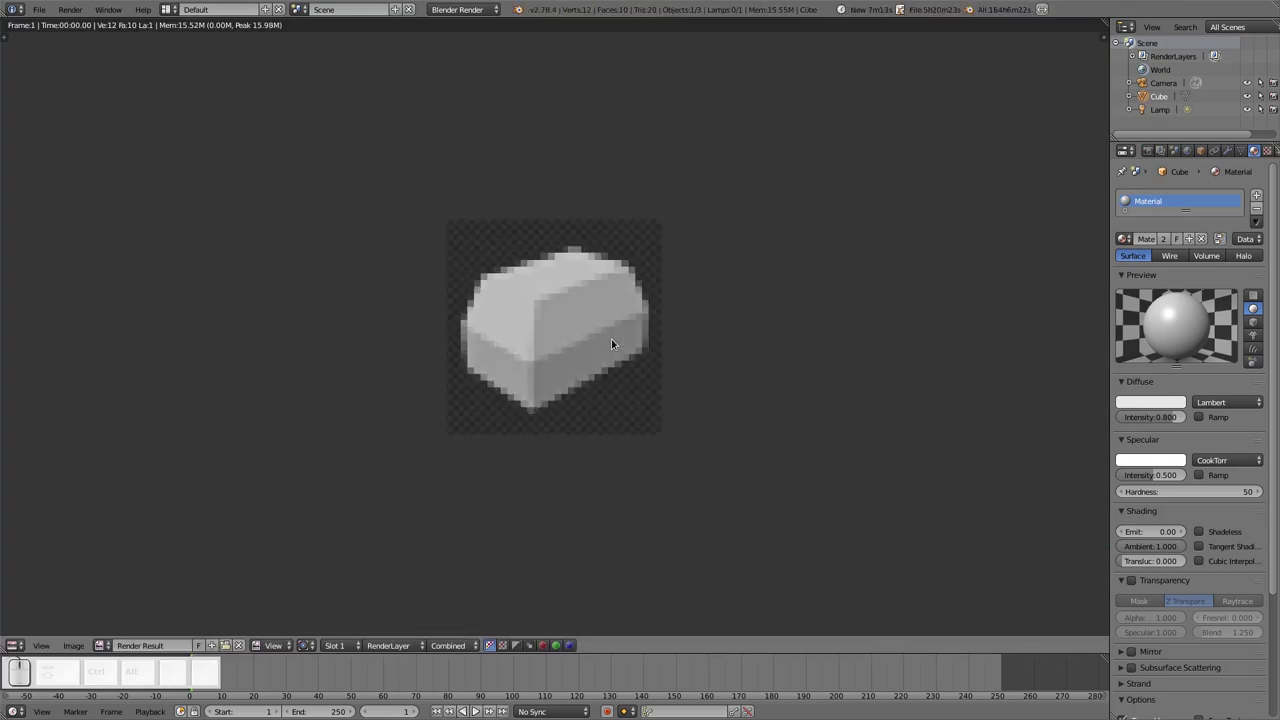
scroll(611, 338, "up", 2)
key("Escape")
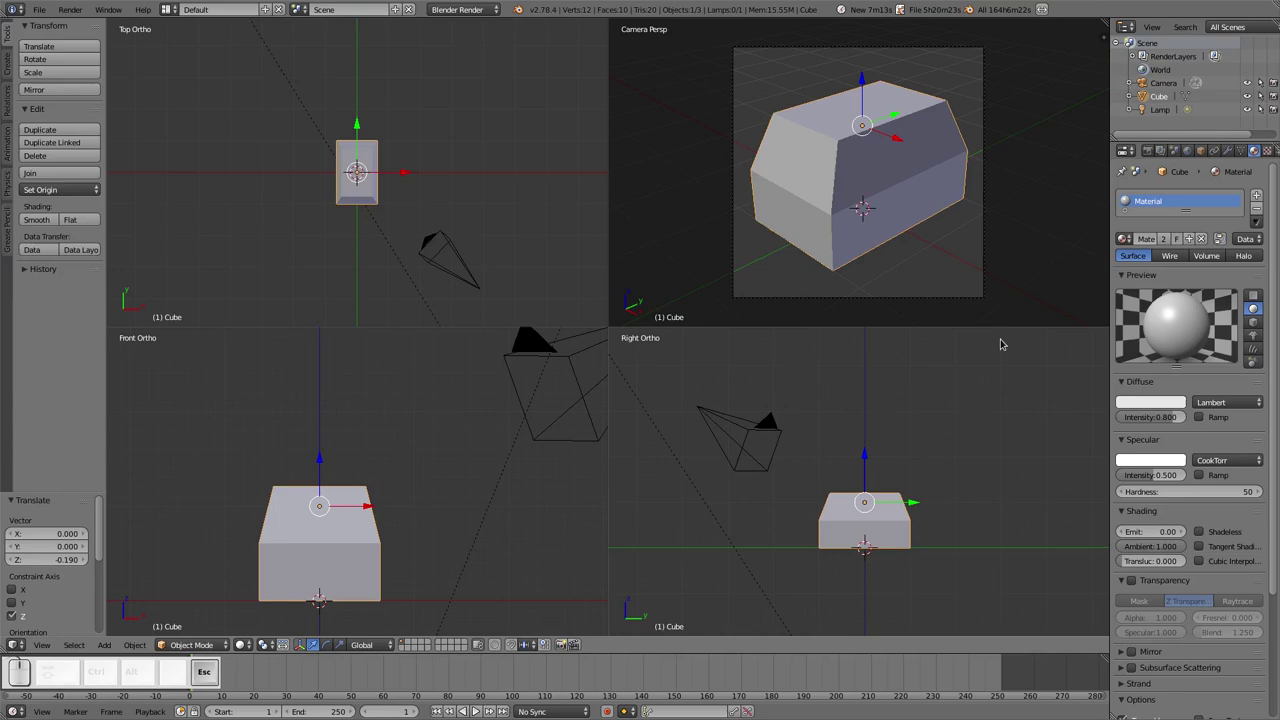
Set specular intensity to 0.778 and specular hardness to 172
left_click(1157, 476)
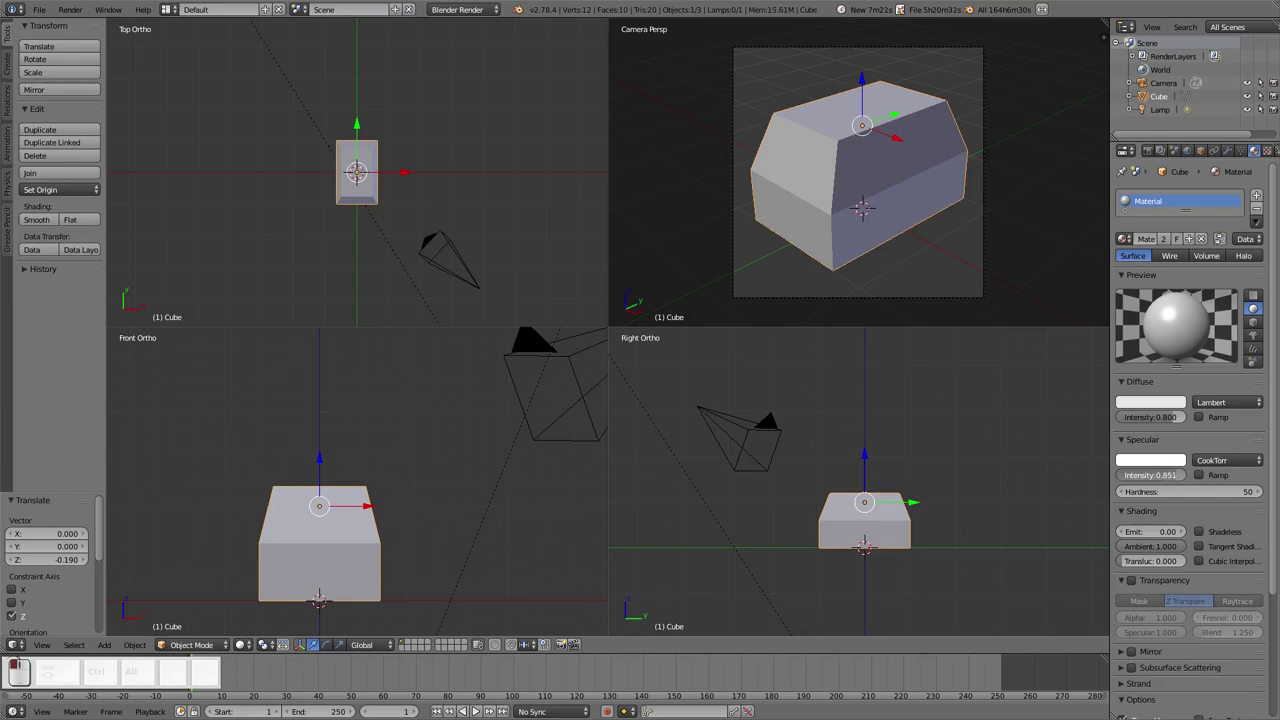
left_click_drag(1165, 491, 1230, 491)
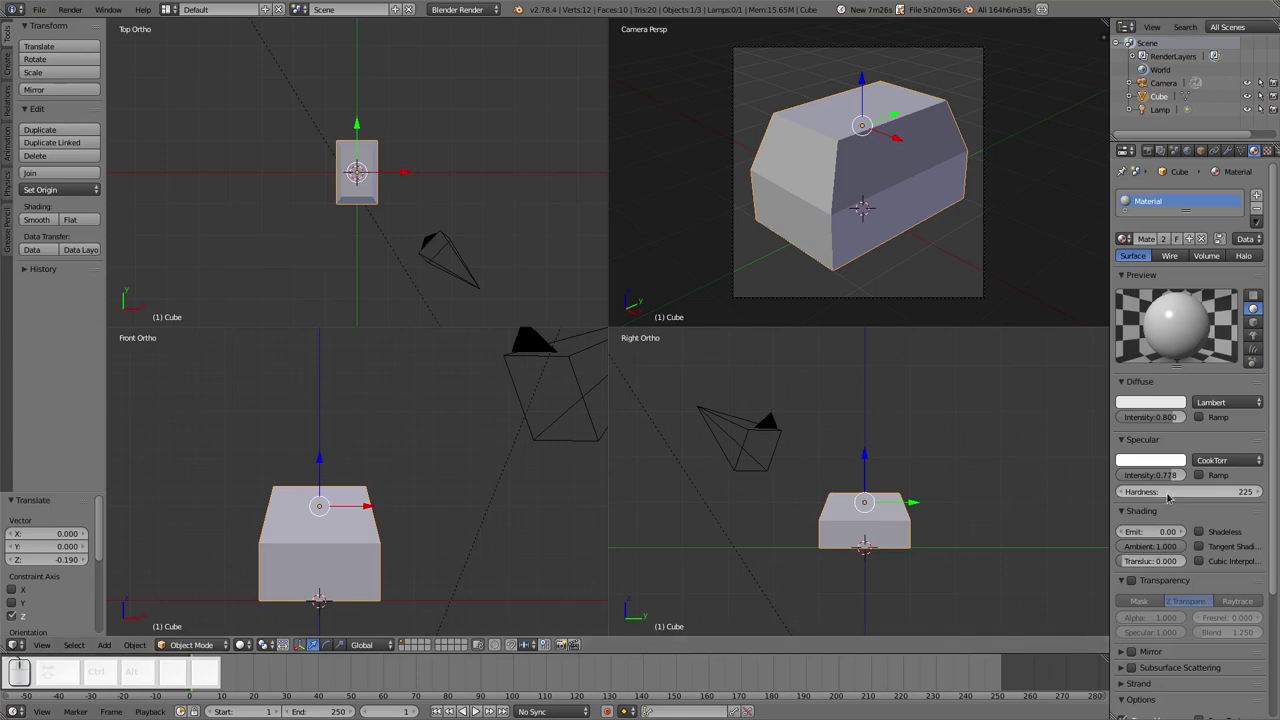
mouse_move(1185, 493)
left_mouse_down()
mouse_move(1120, 493)
mouse_move(1185, 493)
left_mouse_up()
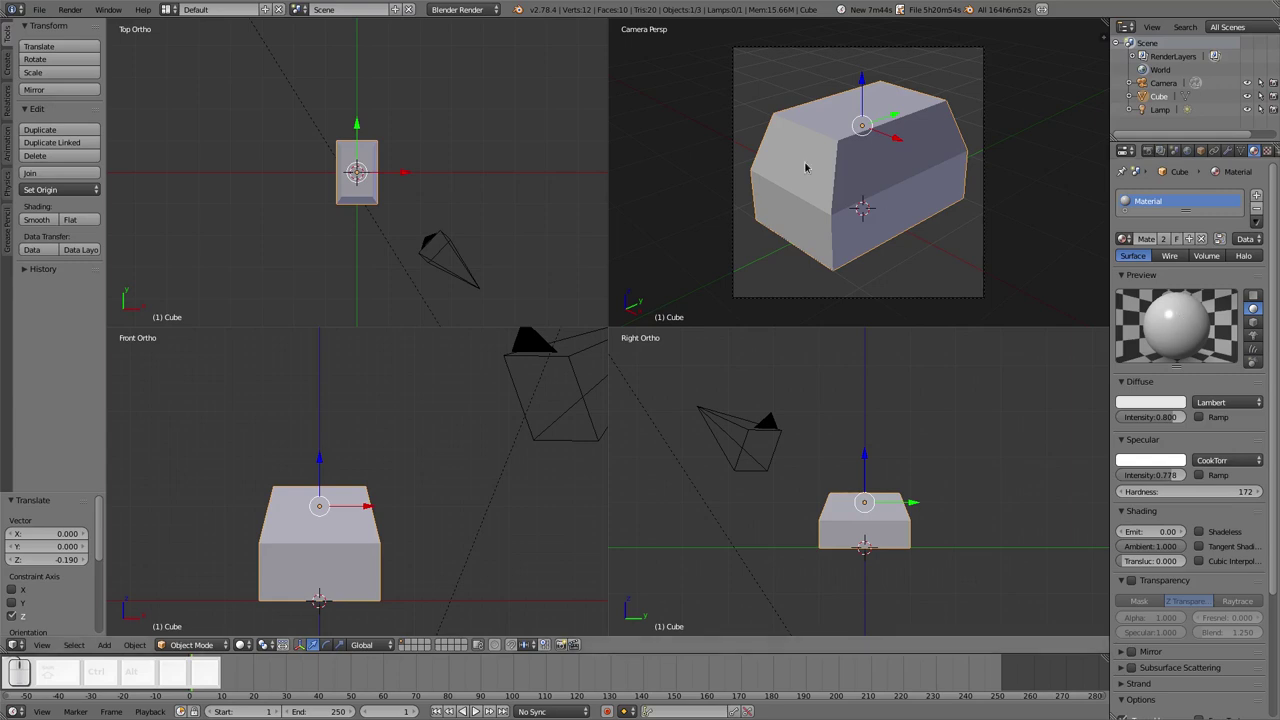
Preview the render, then switch the viewports to live rendered shading
key("F12")
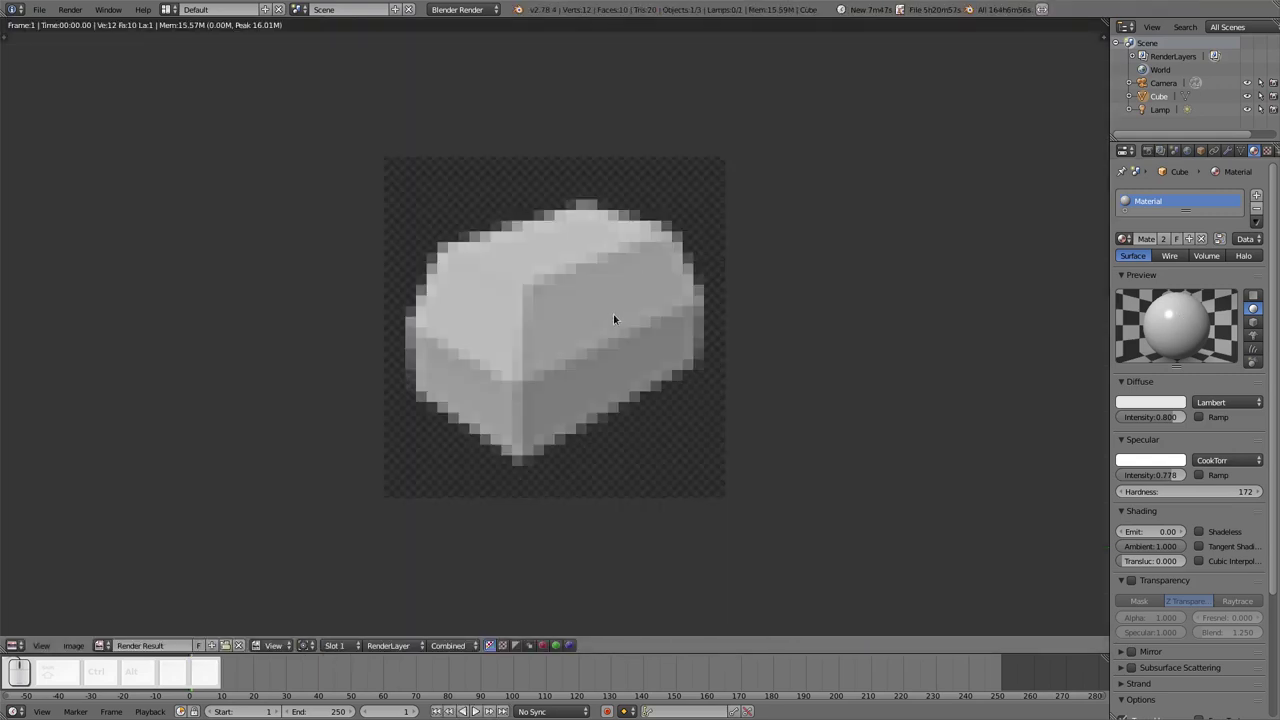
key("Escape")
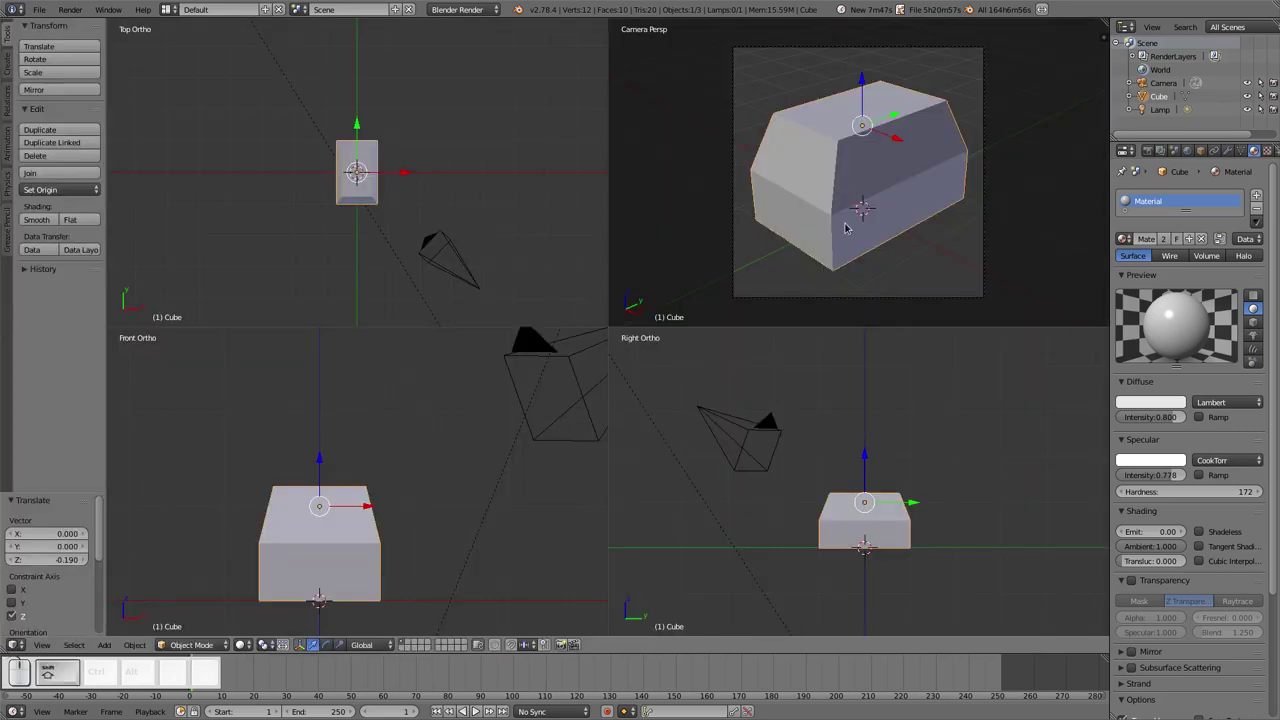
key("shift+z")
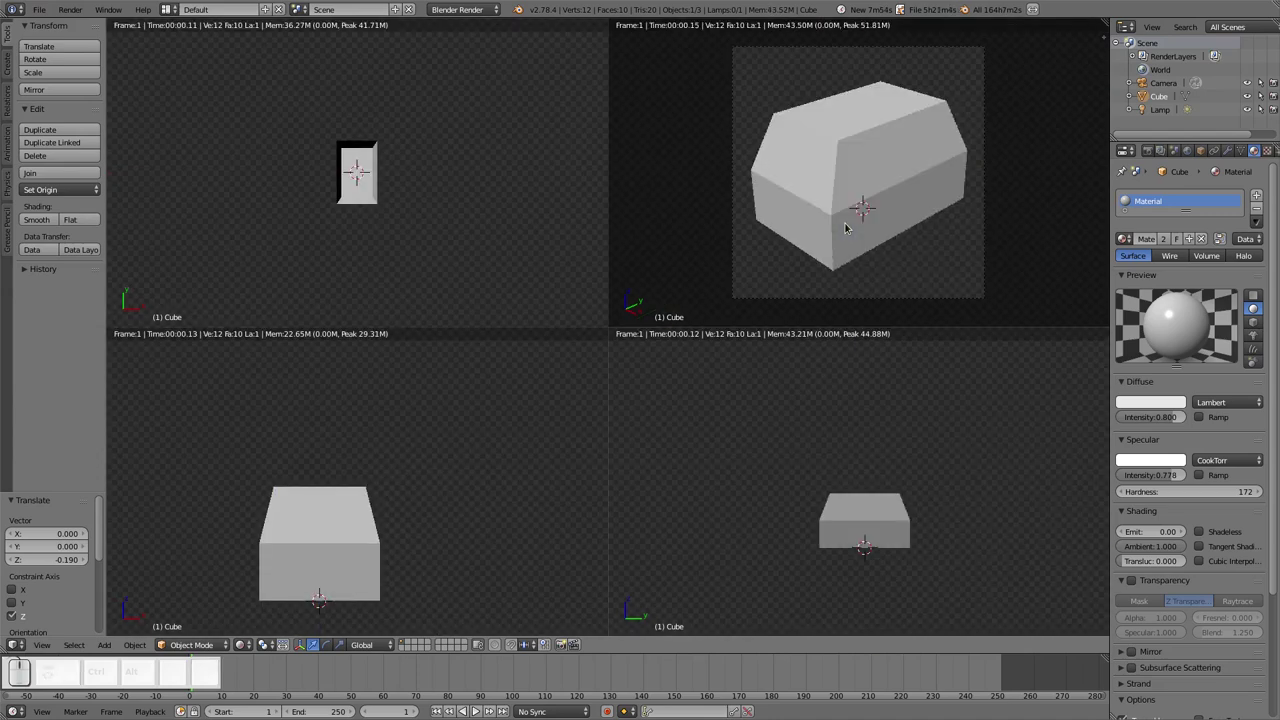
scroll(845, 228, "up", 1)
scroll(845, 228, "up", 1)
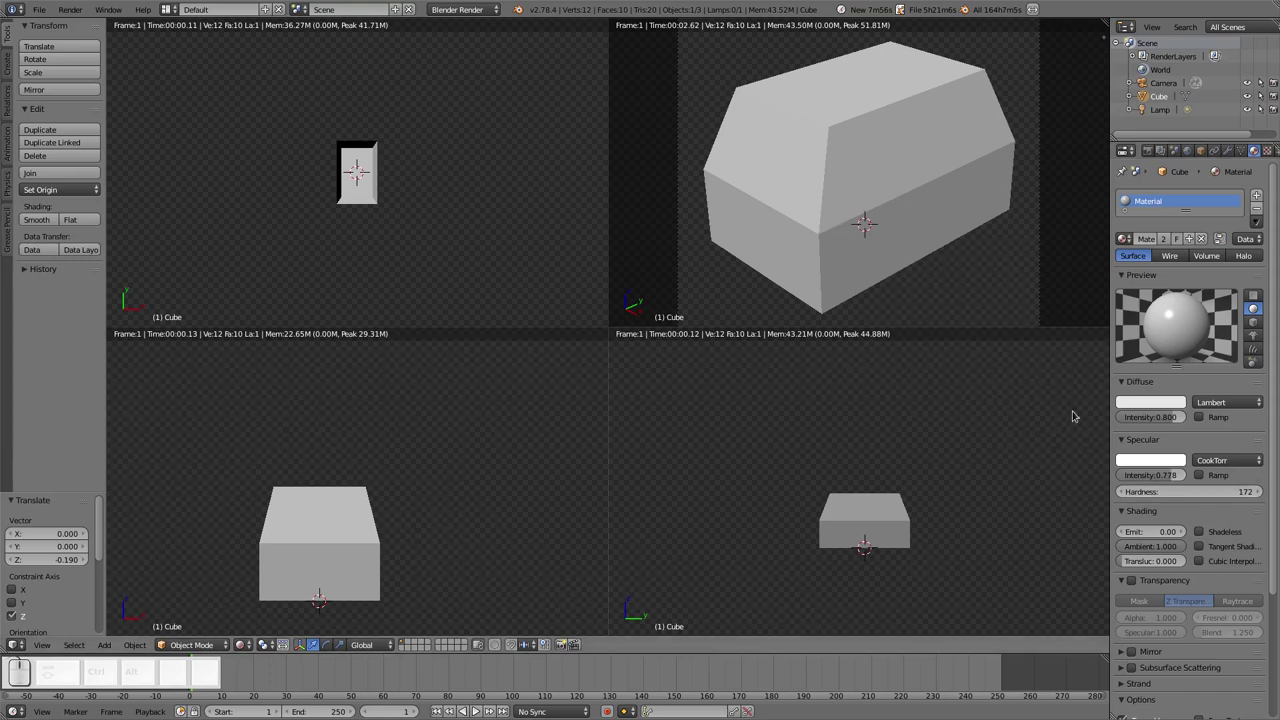
Try a bright green specular colour, then set it back to pure white
left_click(1168, 462)
left_click(1089, 370)
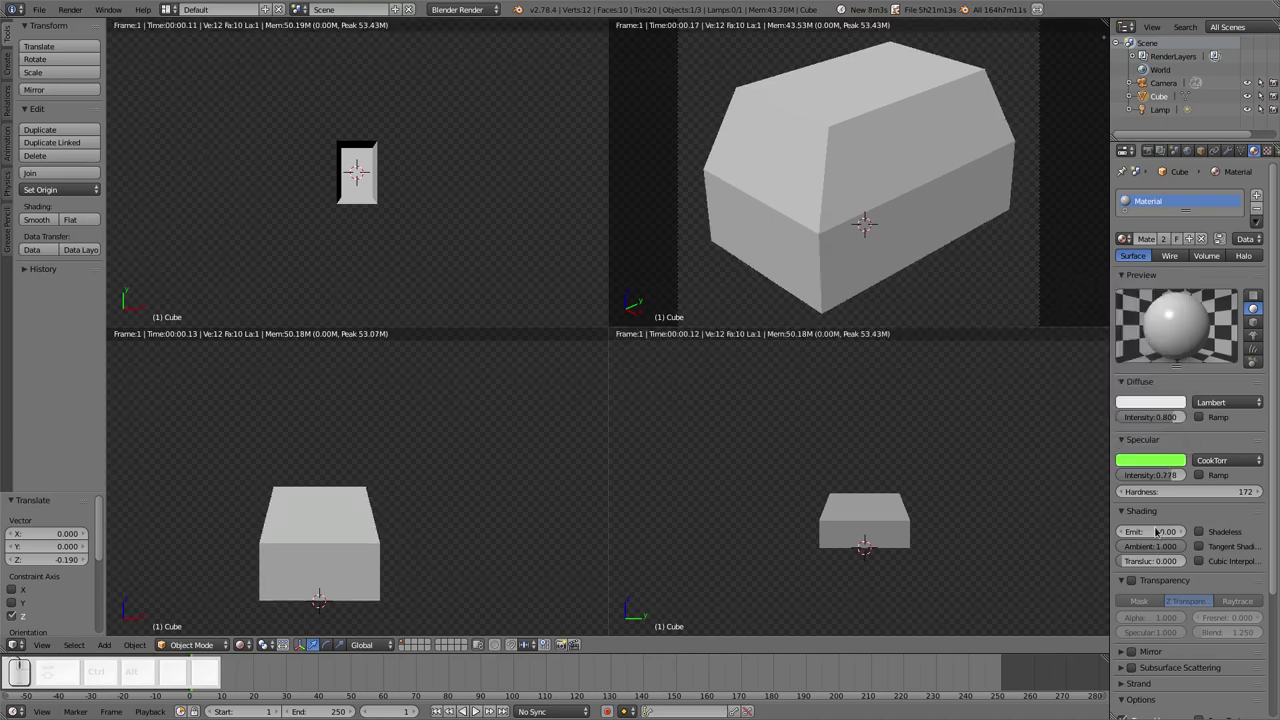
left_click(1160, 462)
left_click(1158, 462)
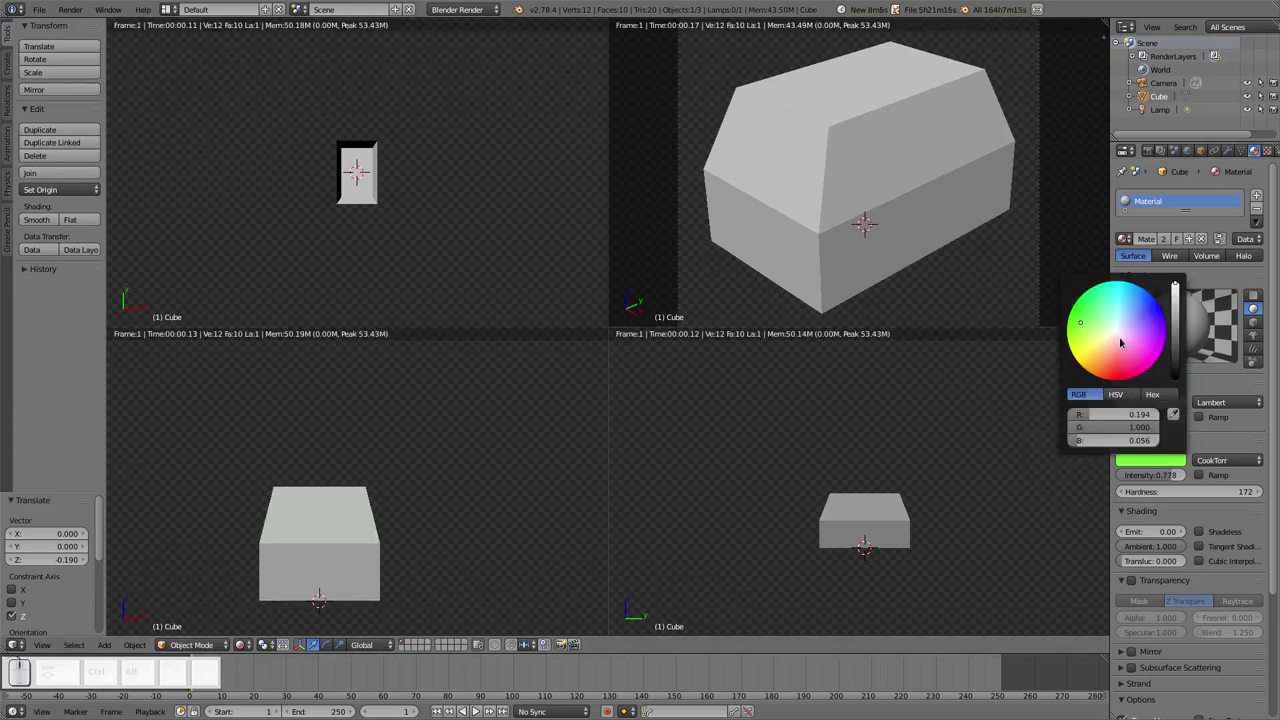
left_click(1117, 332)
left_click_drag(1116, 413, 1160, 450)
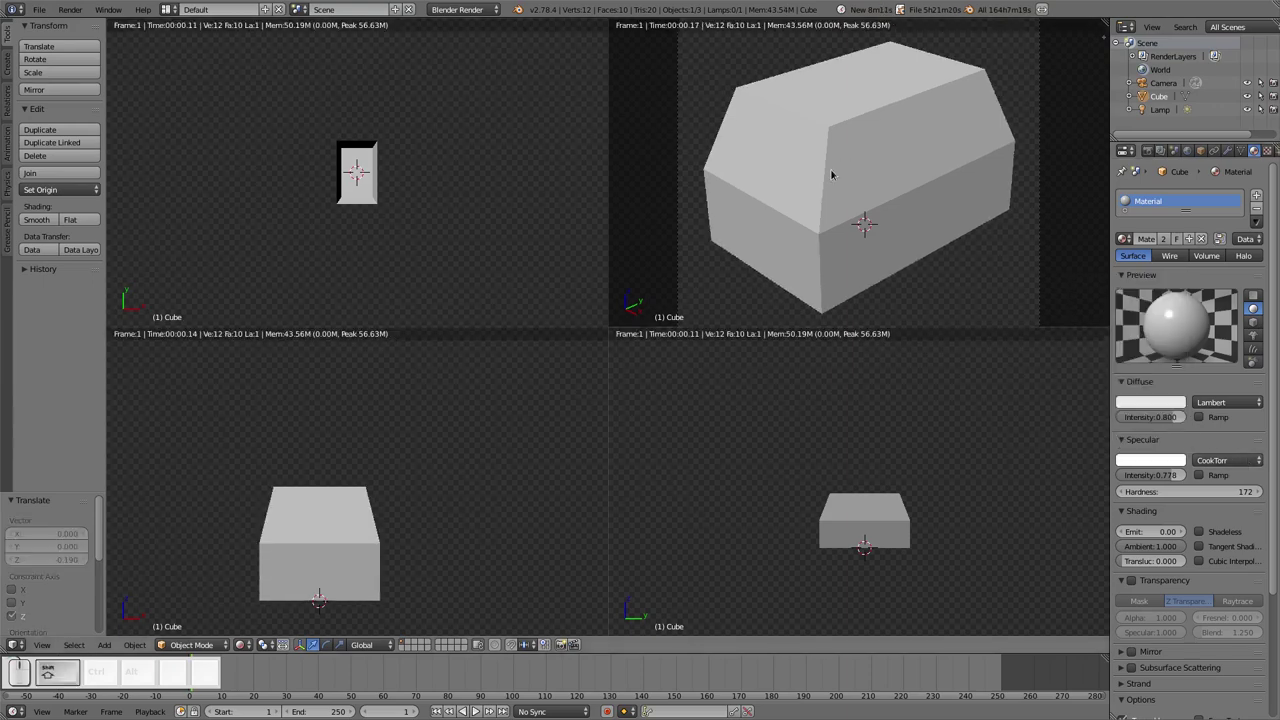
Return to solid shading, rotate the sun lamp and test-render the lighting
key("shift+z")
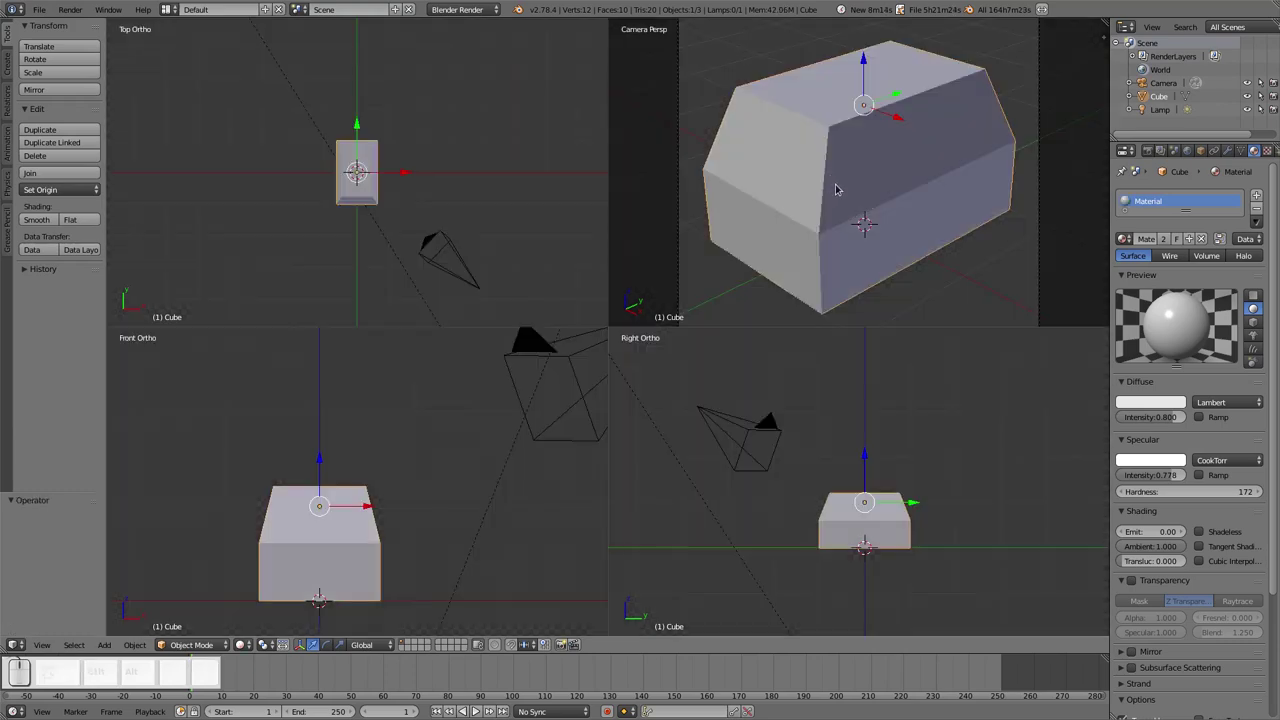
scroll(477, 429, "down", 4)
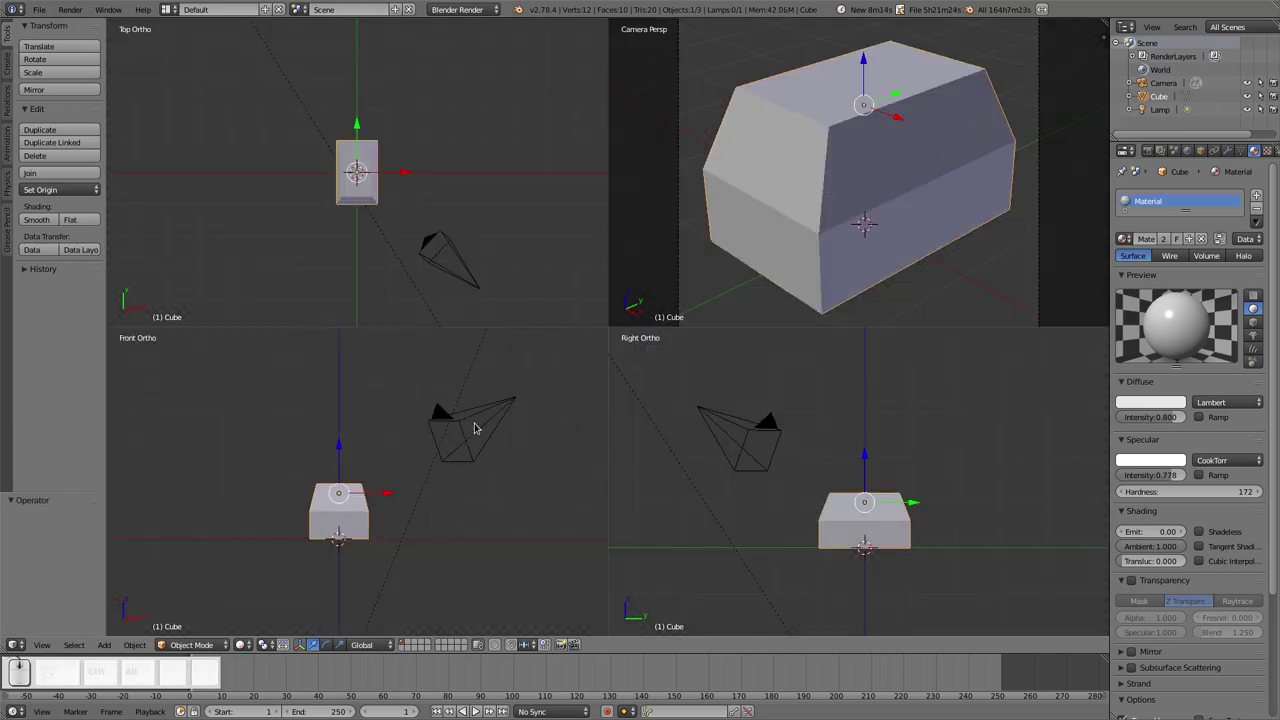
right_click(425, 298)
scroll(425, 298, "down", 4)
key("r")
left_click(410, 313)
key("F12")
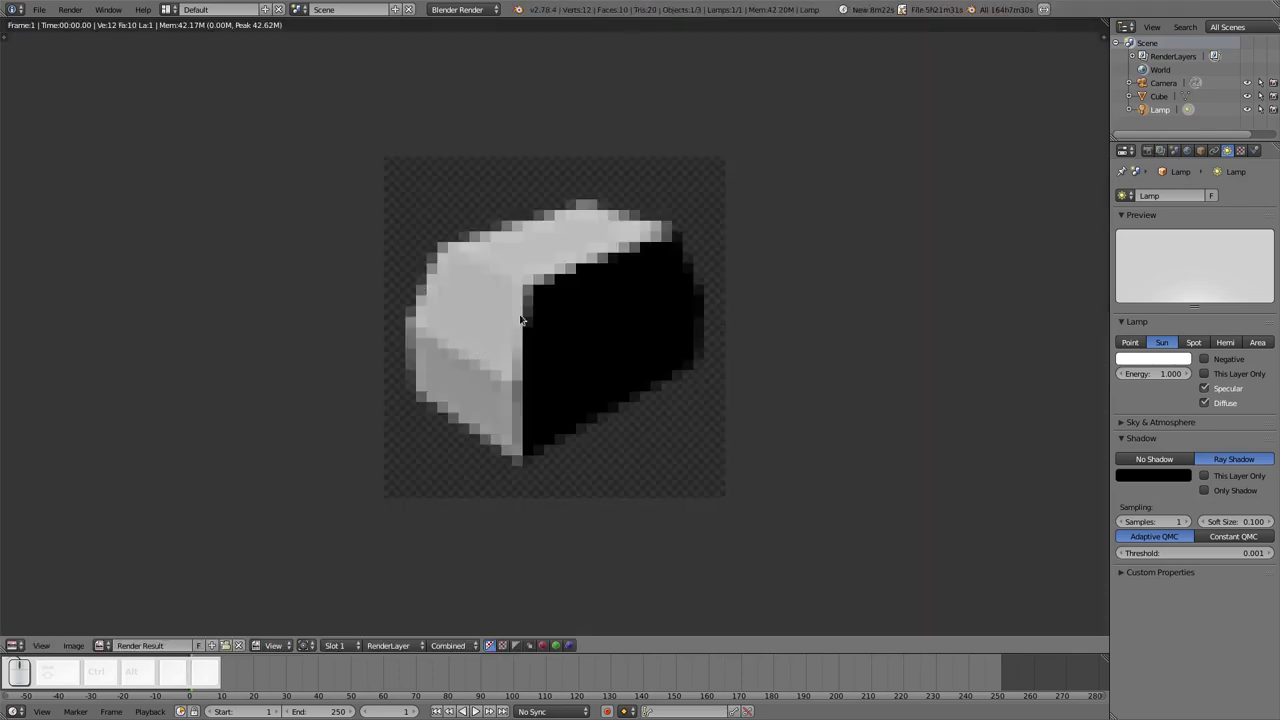
key("Escape")
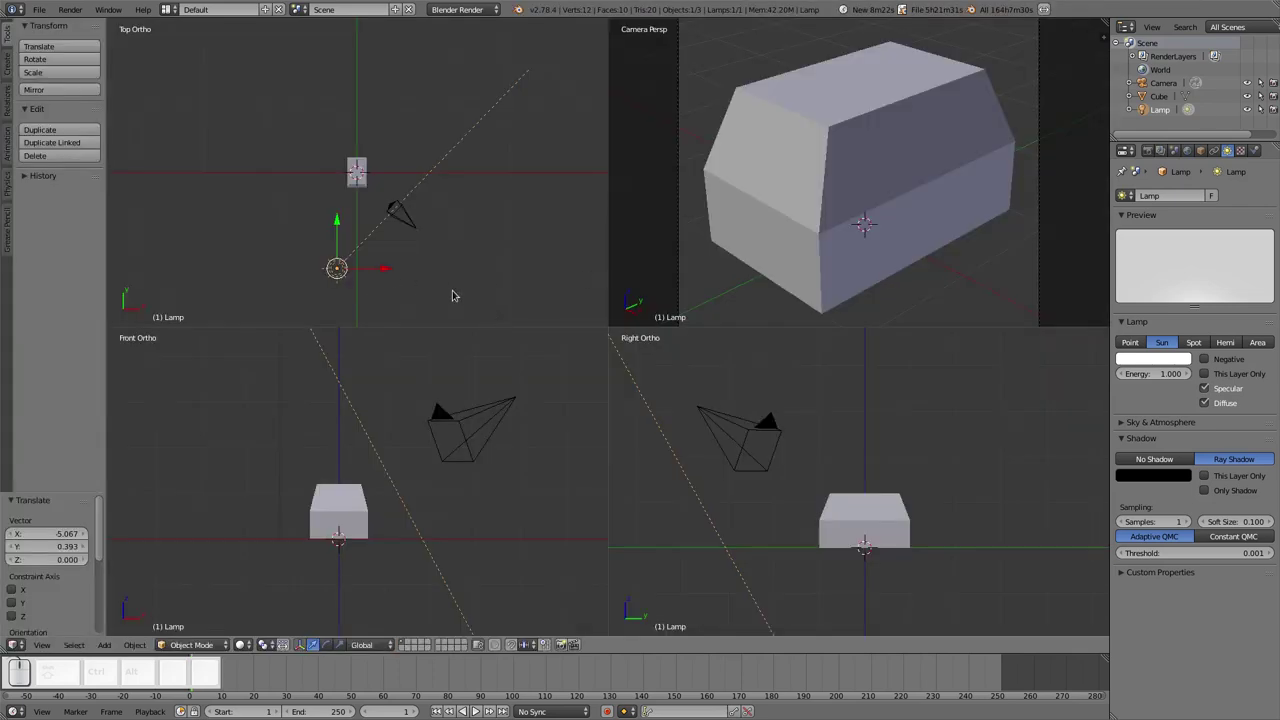
Rotate the lamp about -81° and move it X 3.582, Y 0.262 beside the cube
key("r")
key("Return")
key("g")
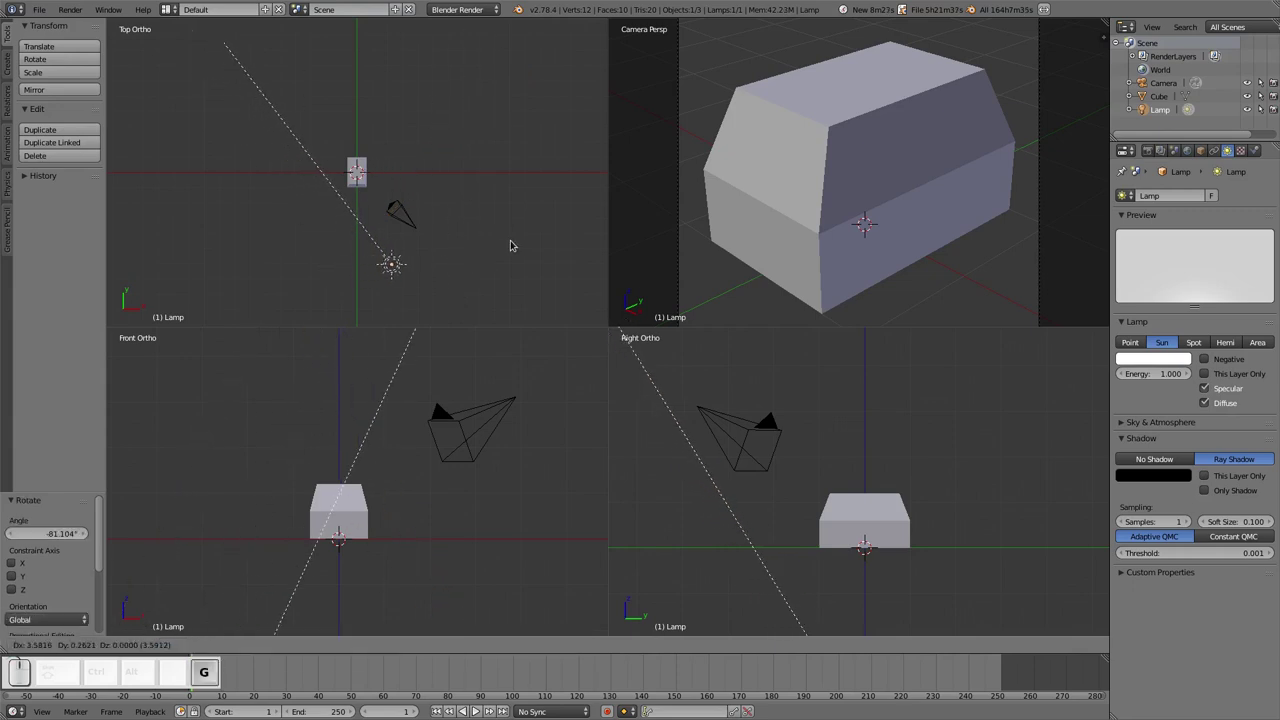
left_click(510, 246)
right_click(794, 200)
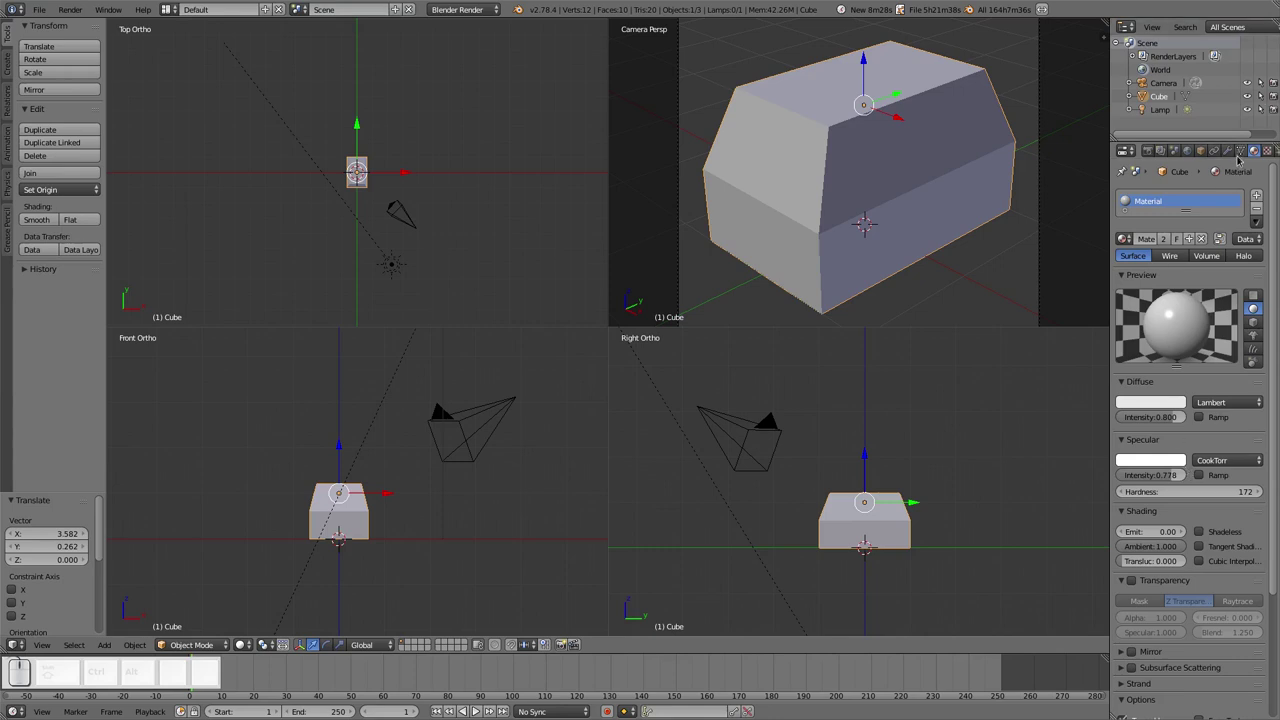
Set the cube's texture type to Musgrave and render the magenta-speckled 32 px cube
left_click(1254, 151)
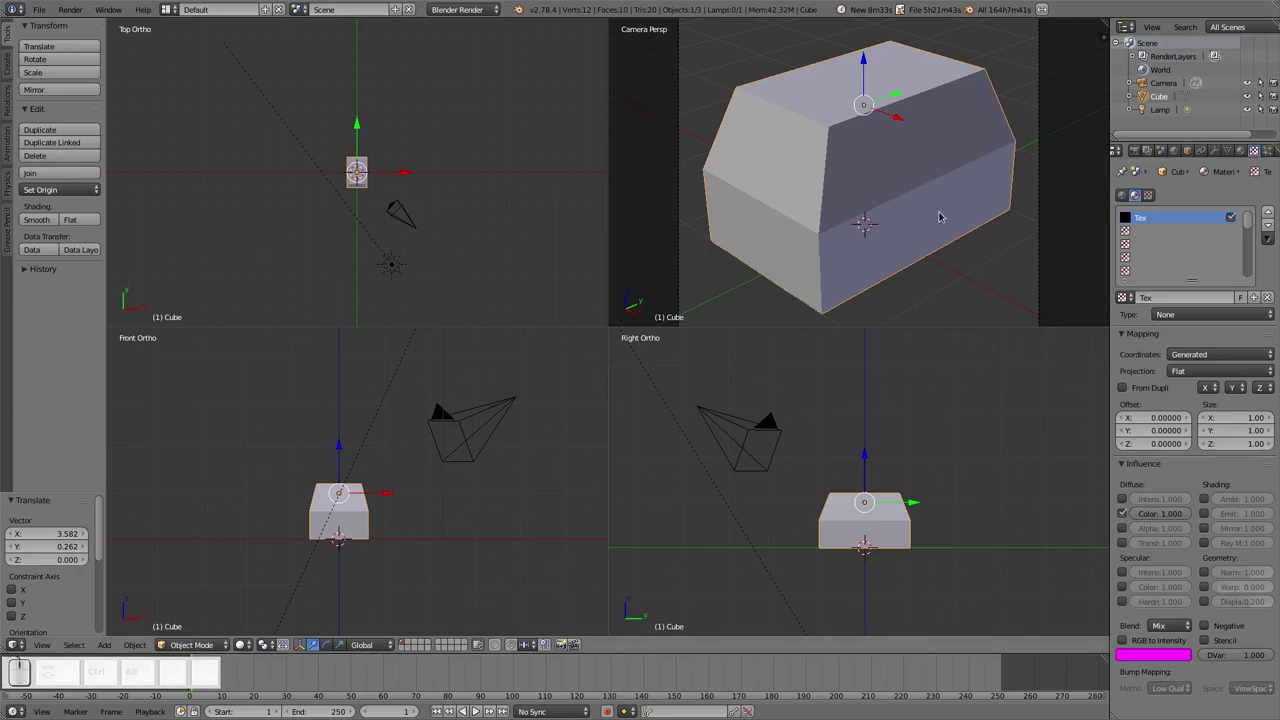
left_click(1191, 316)
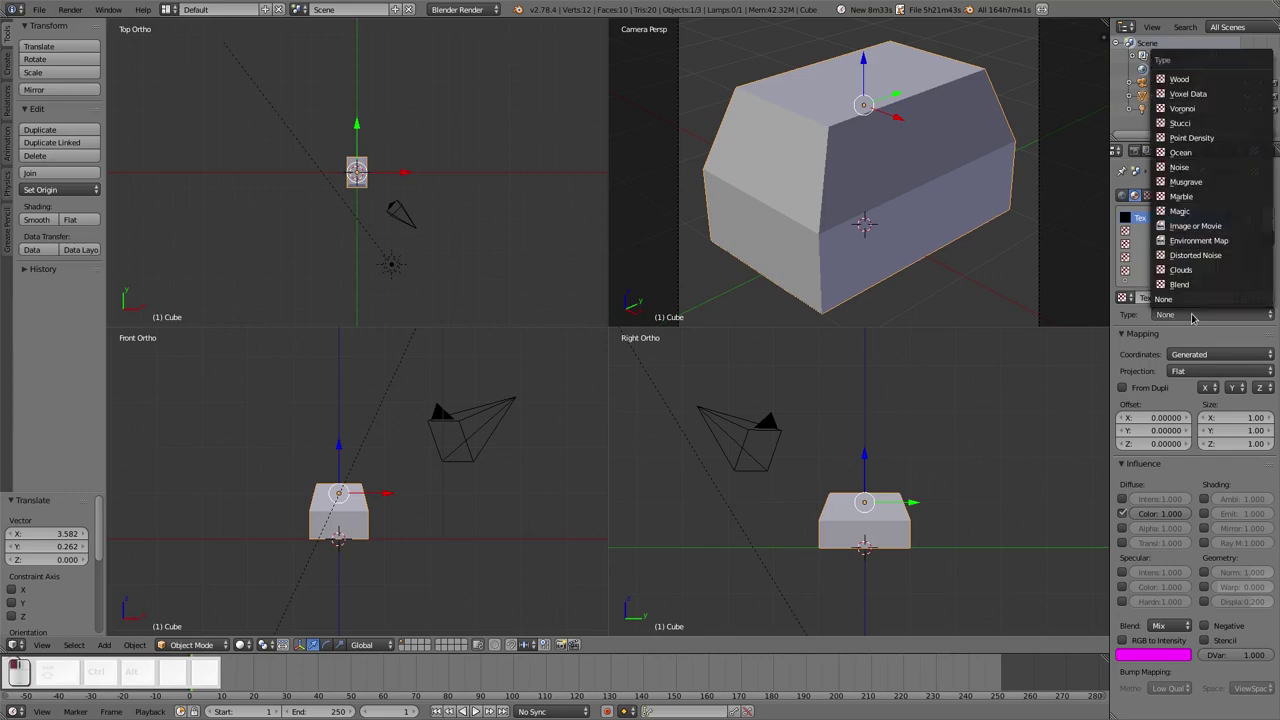
left_click(1210, 180)
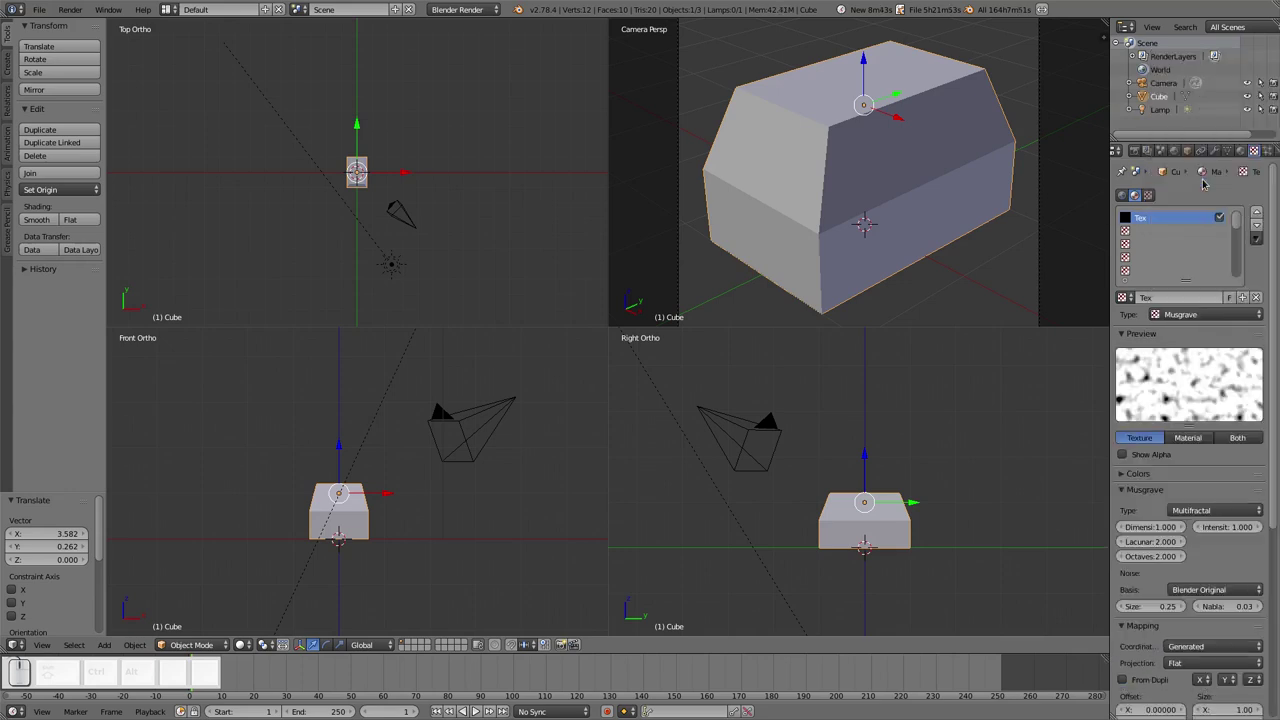
key("F12")
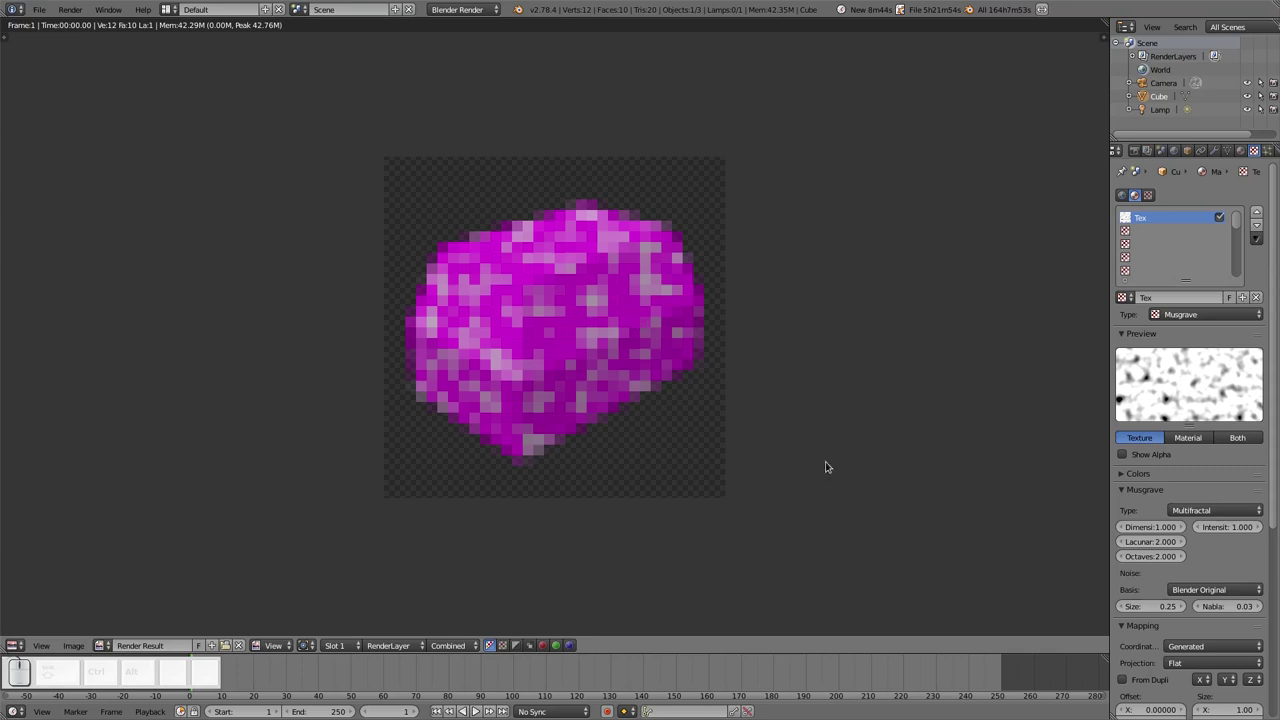
scroll(1190, 450, "down", 7)
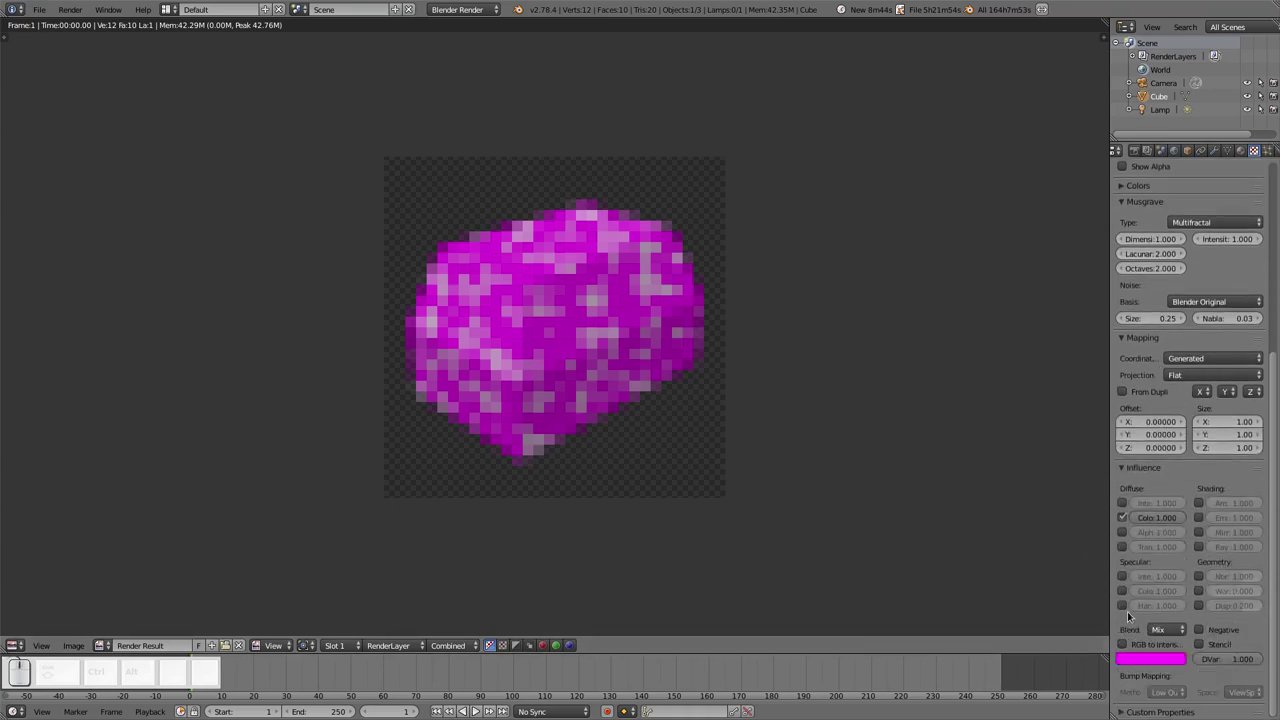
Set the texture's colour influence to 0.1, then raise it to 0.243 and re-render
left_click(1147, 520)
type("0.1")
key("Return")
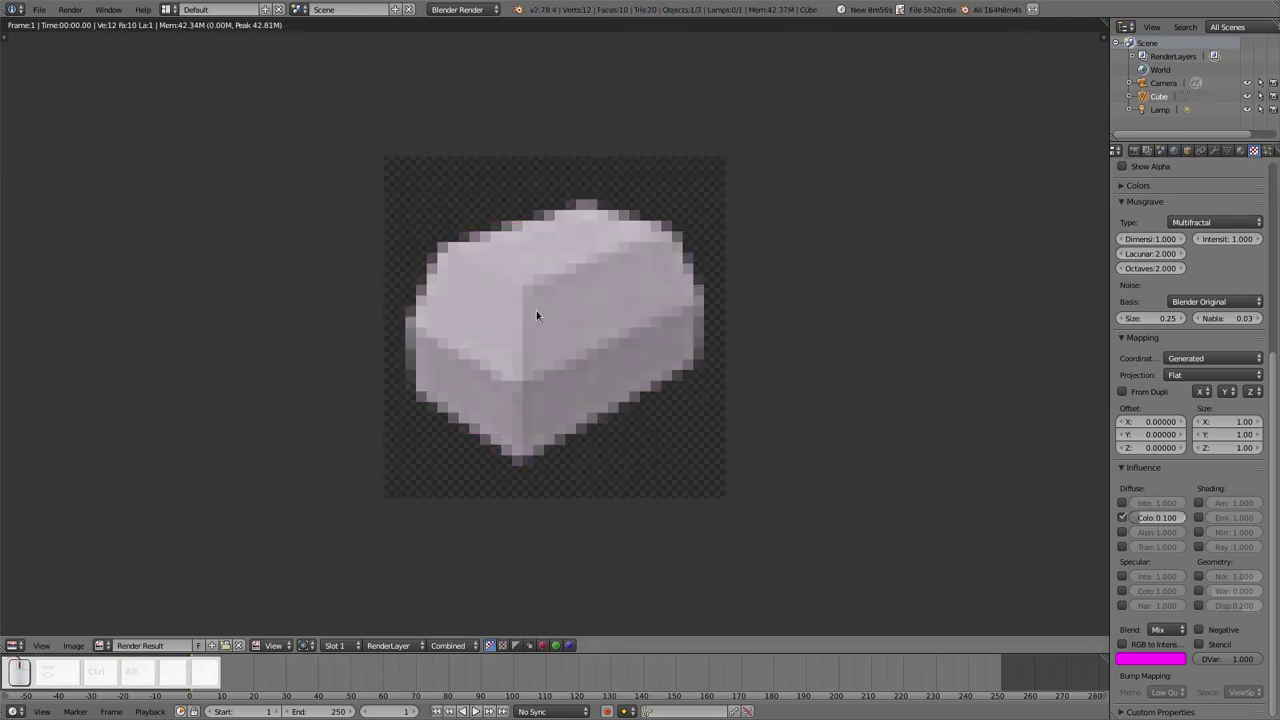
scroll(540, 312, "up", 4)
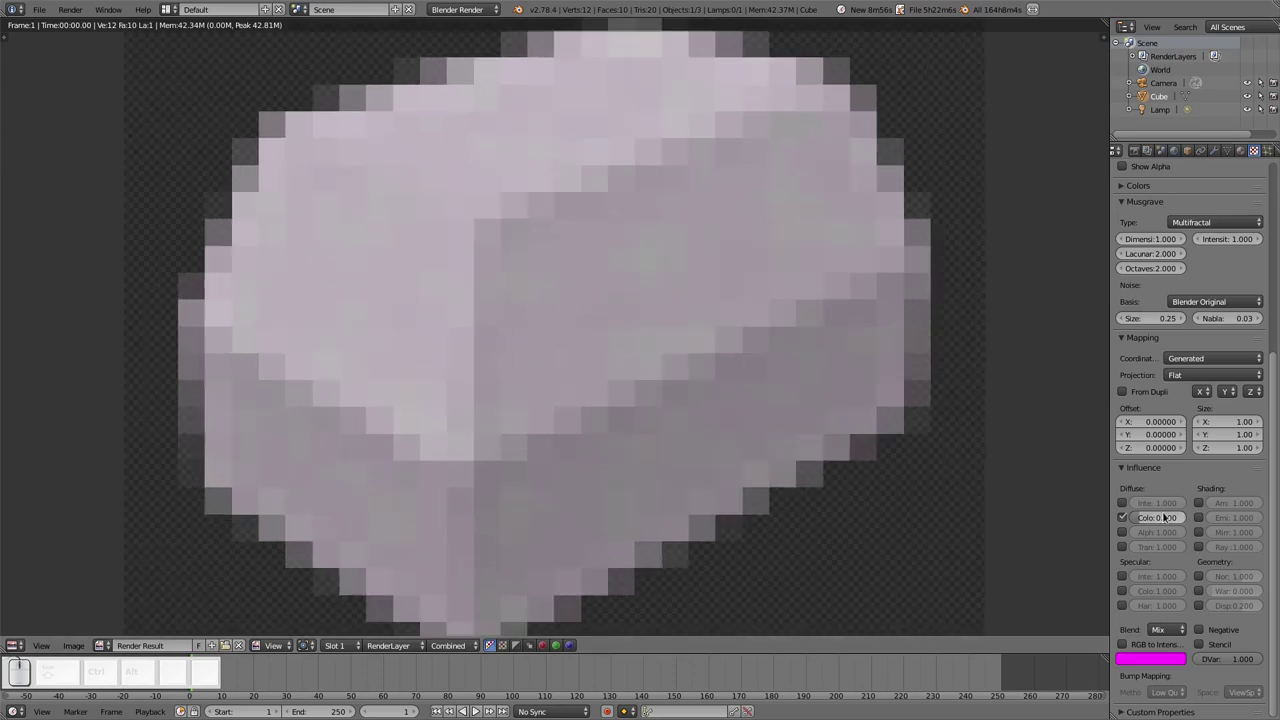
left_click_drag(1150, 517, 1091, 503)
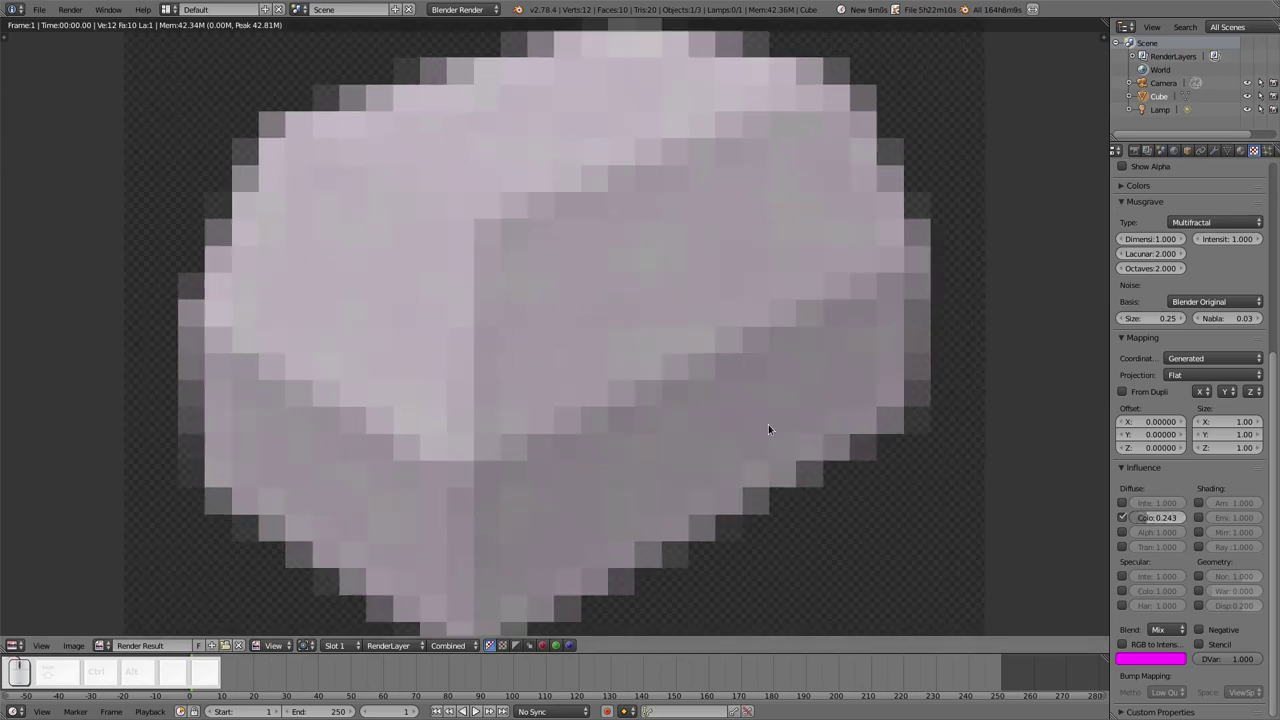
key("F12")
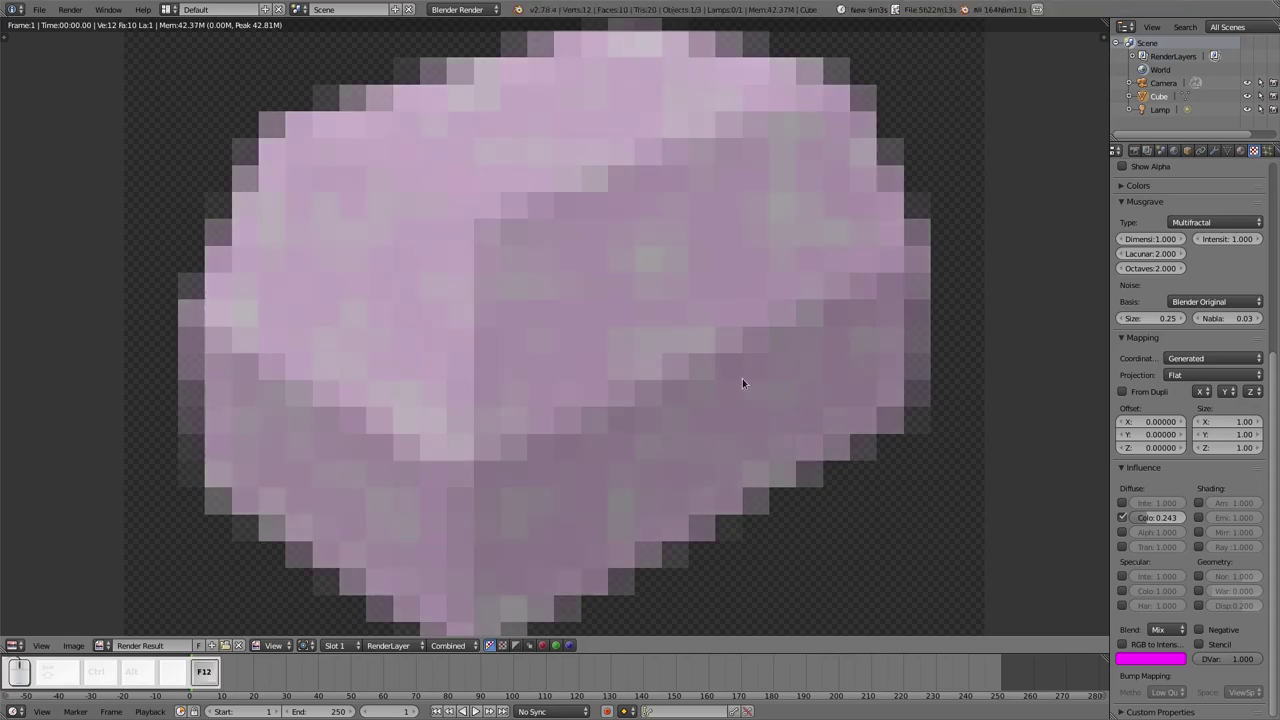
key("F12")
Set colour influence to 0.500, change the texture tint from magenta to green, and render
left_click(1160, 517)
type(".5")
key("Return")
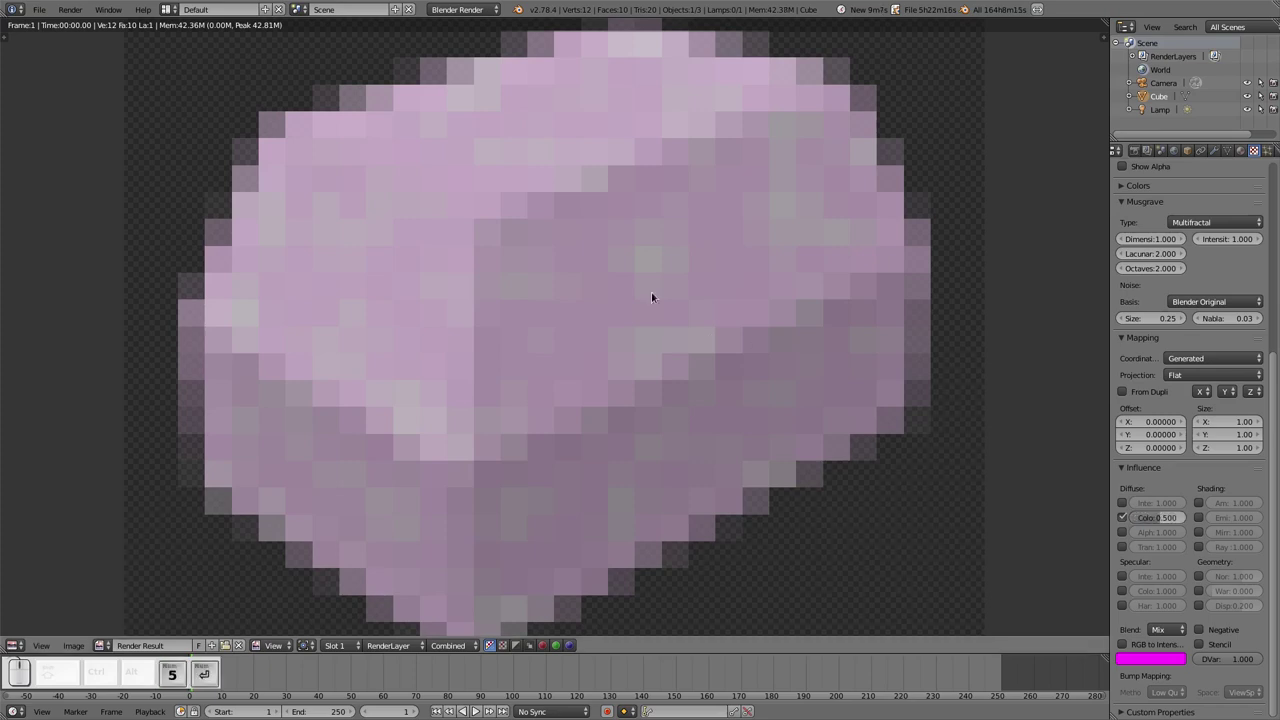
scroll(630, 315, "down", 3)
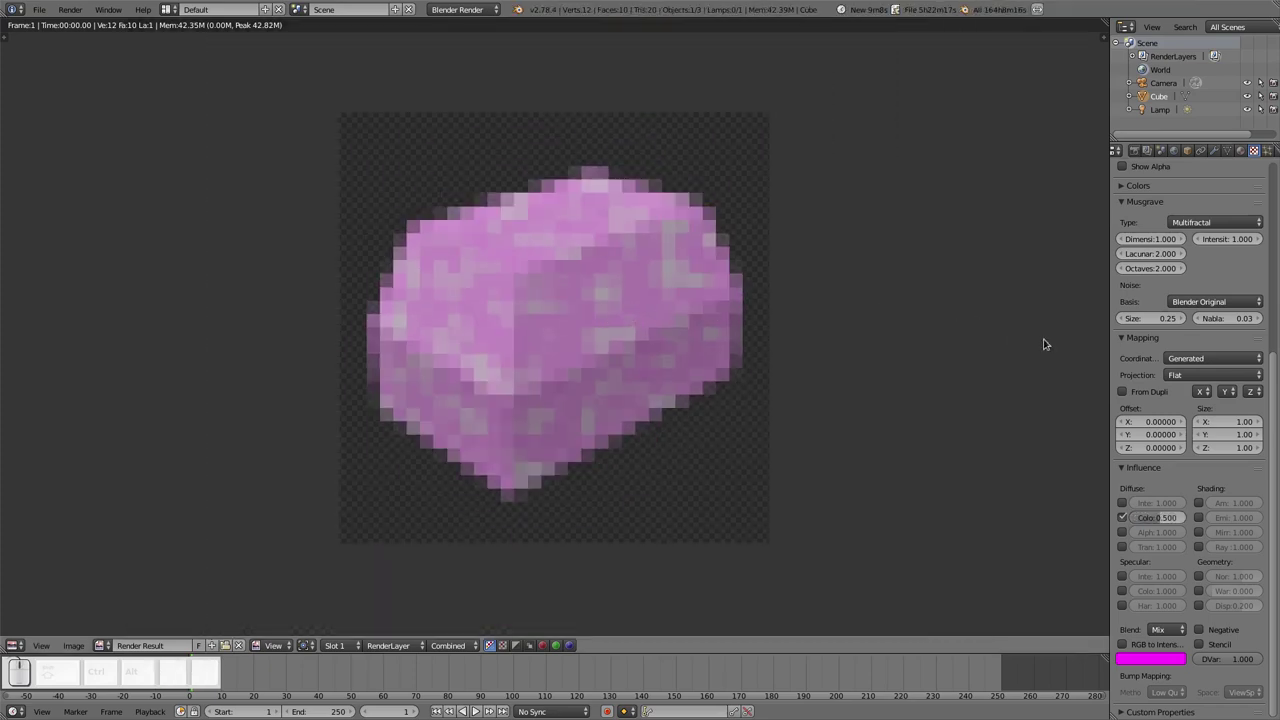
scroll(1160, 340, "up", 1)
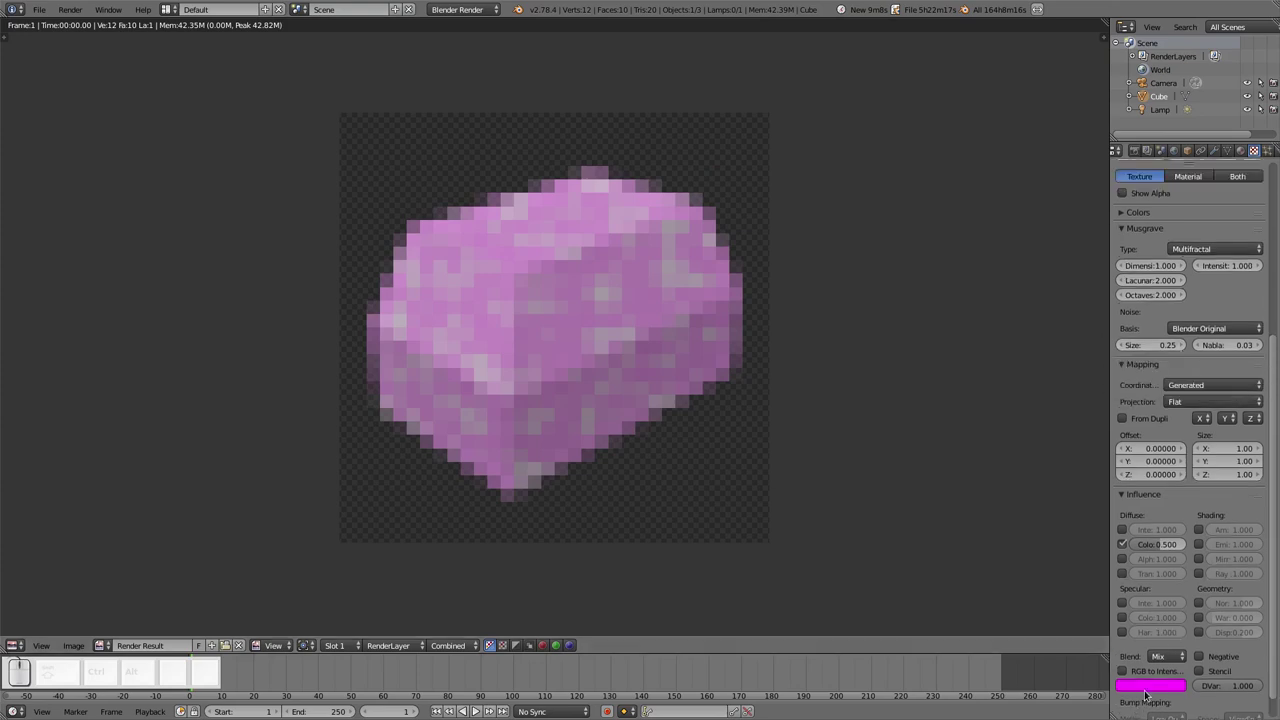
left_click(1147, 694)
left_click(1076, 541)
key("F12")
Enable a colour ramp on the texture, slide the dark stop right, and render
scroll(1124, 370, "up", 6)
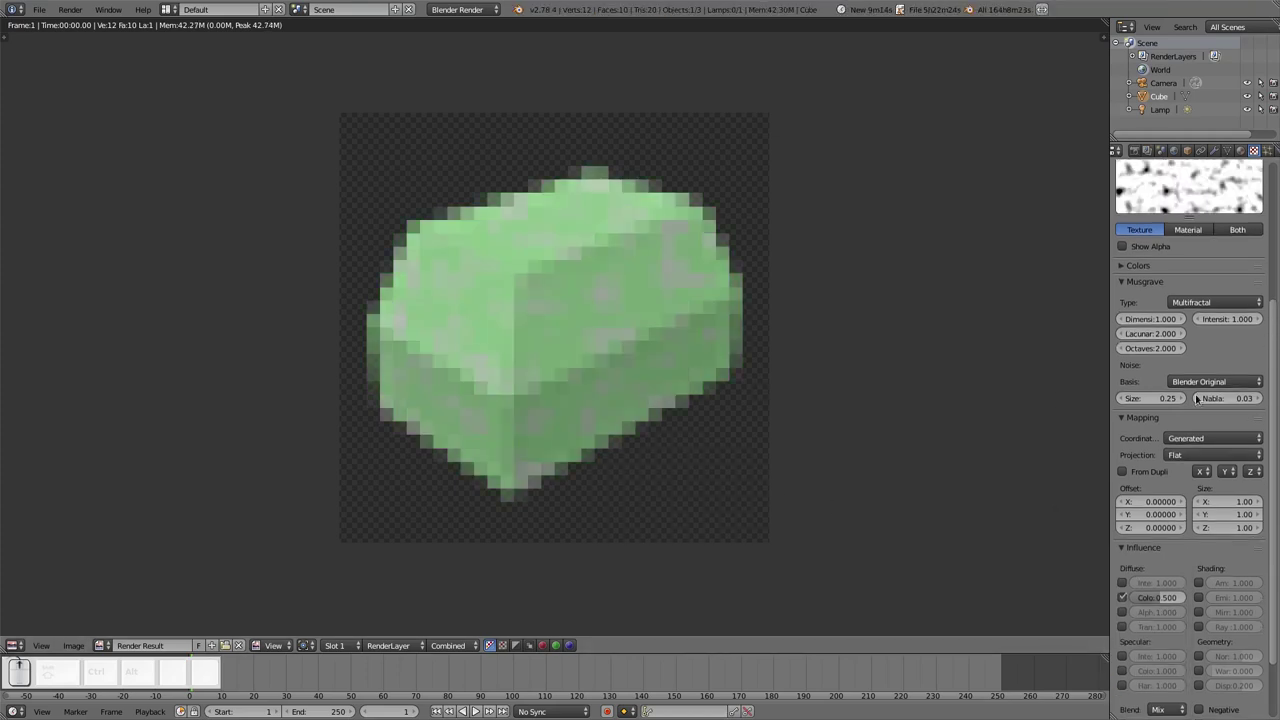
left_click(1121, 372)
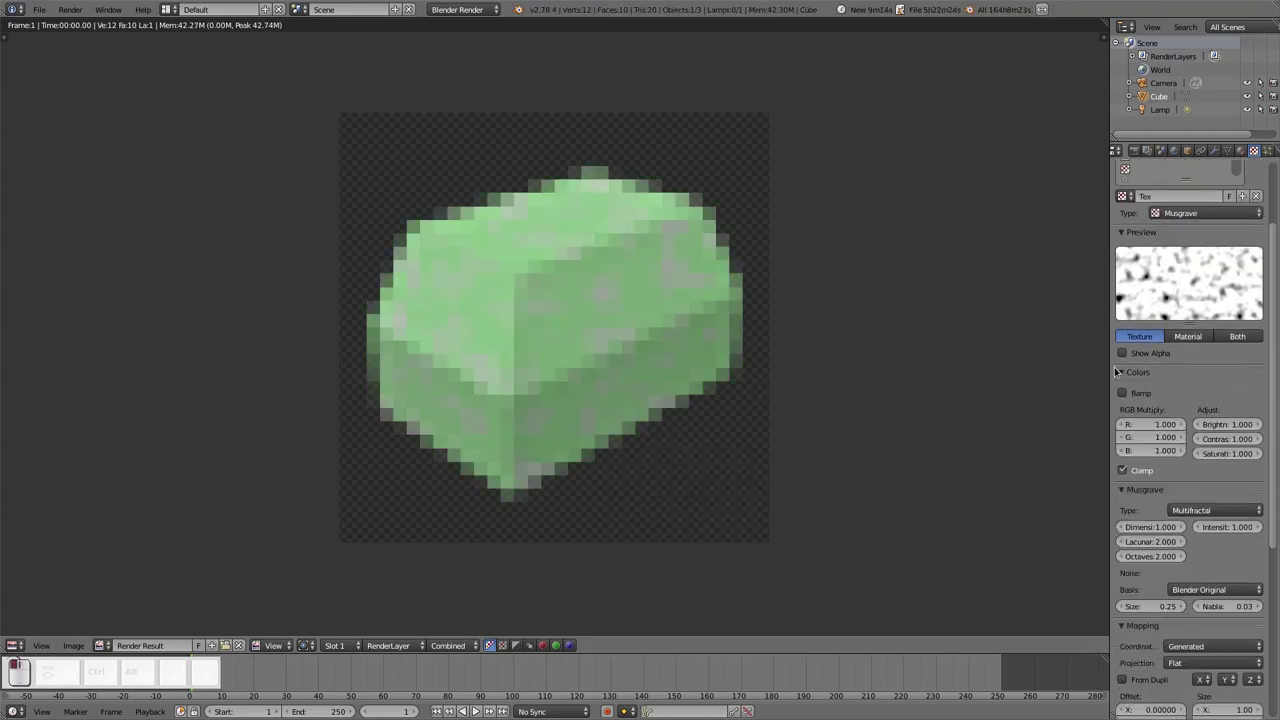
left_click(1122, 392)
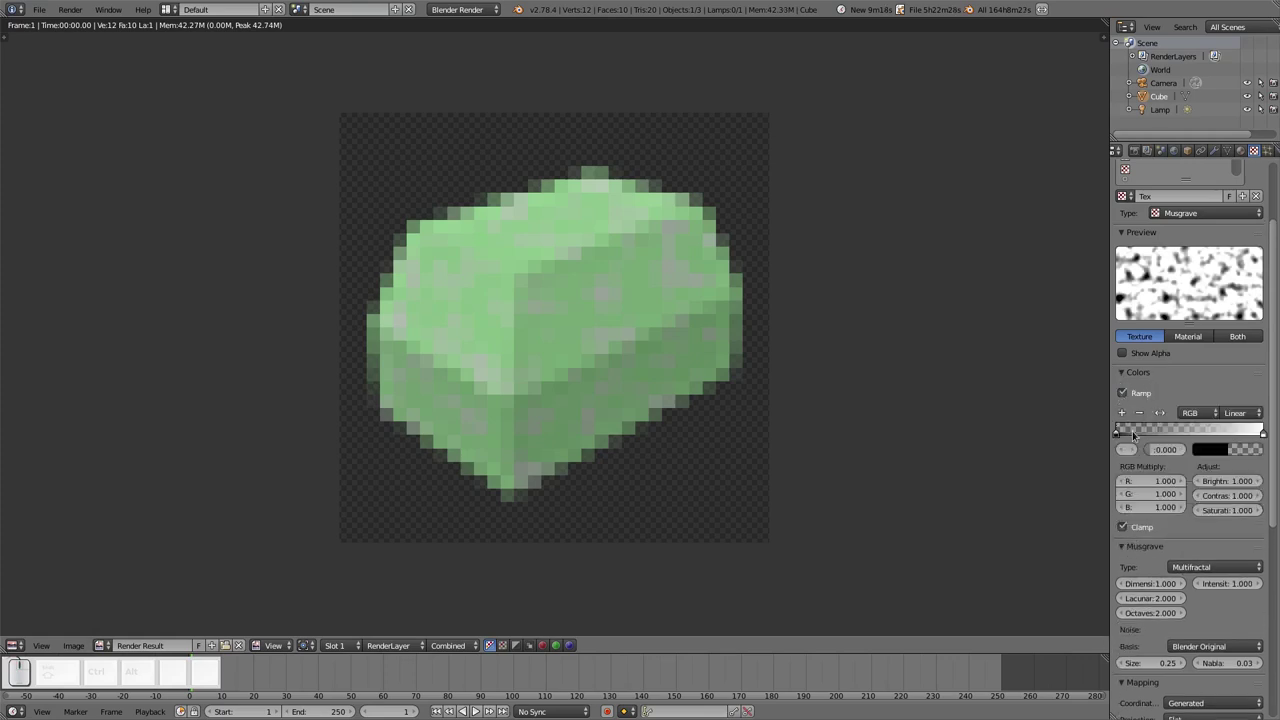
left_click_drag(1118, 434, 1213, 434)
left_click(1264, 436)
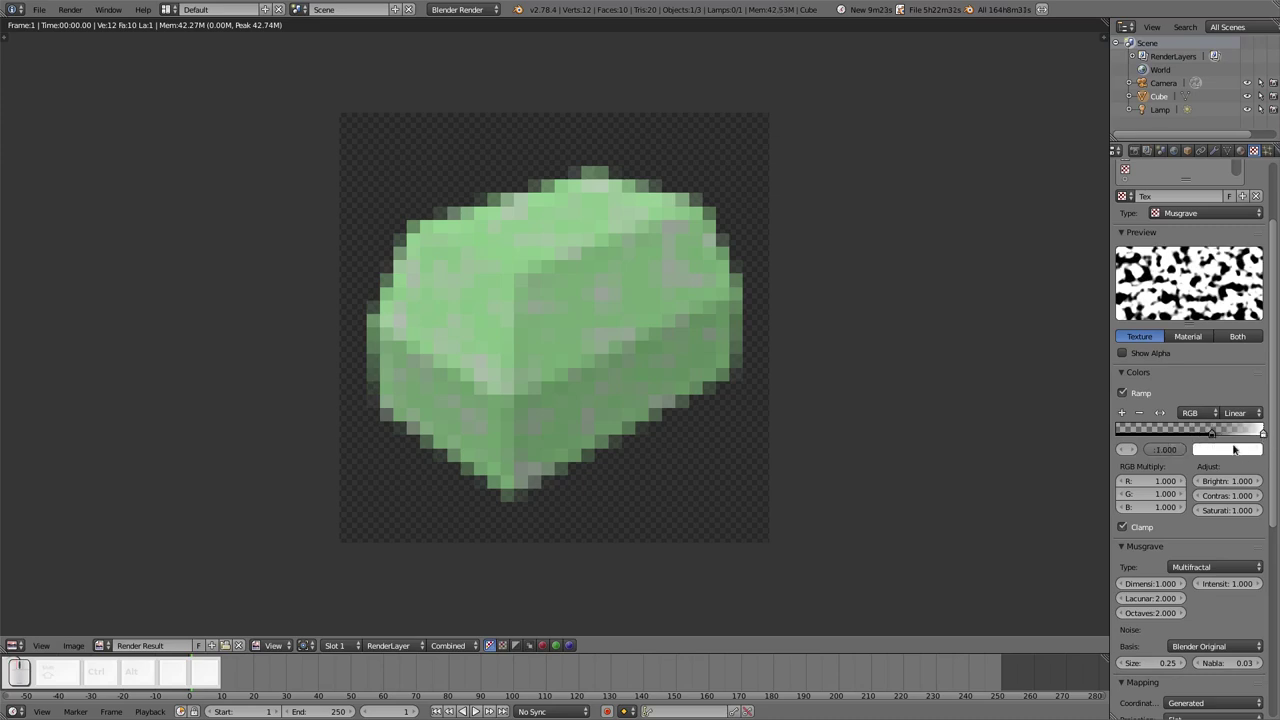
left_click(1235, 451)
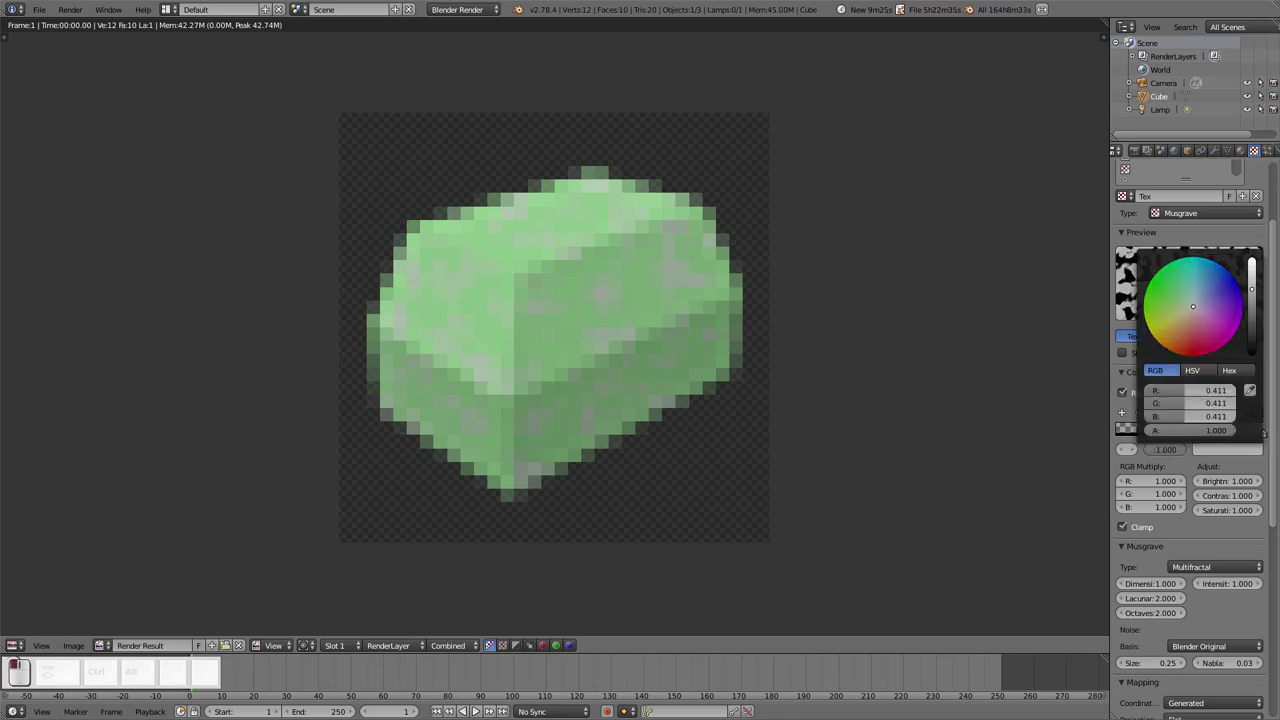
key("F12")
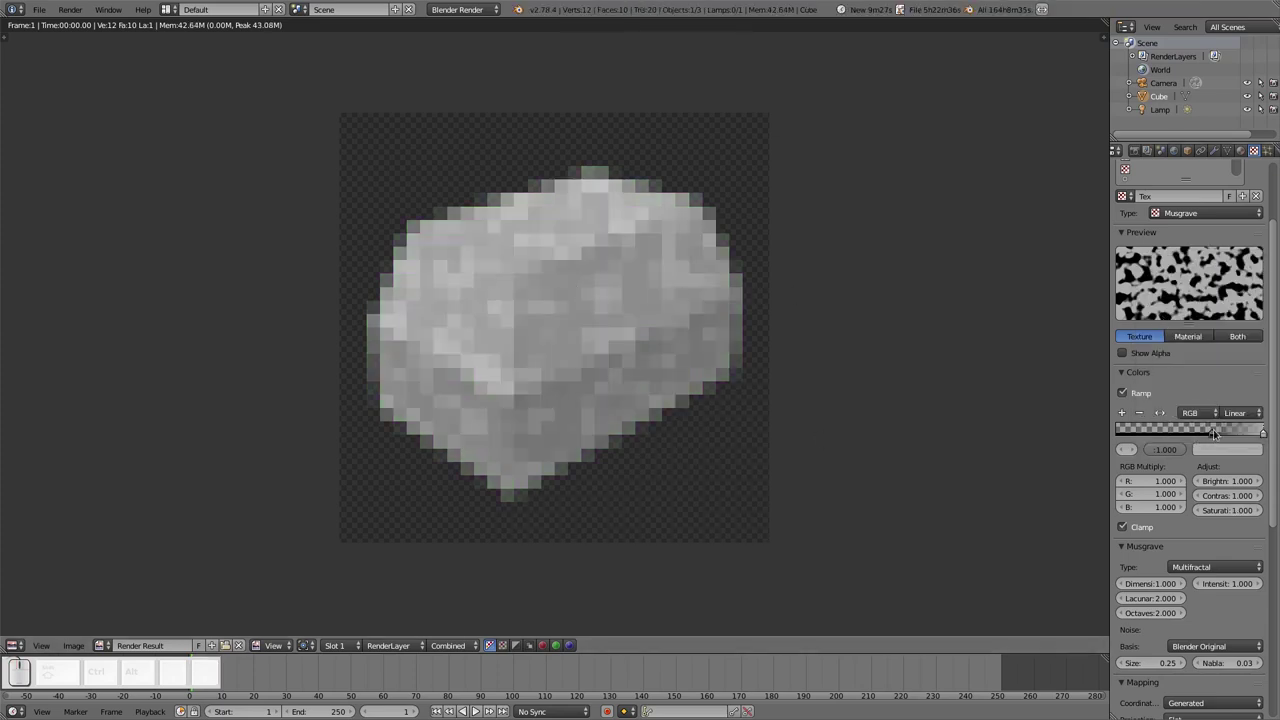
Slide the black stop further right, brighten the right-end stop to white, and re-render
left_click_drag(1211, 437, 1257, 435)
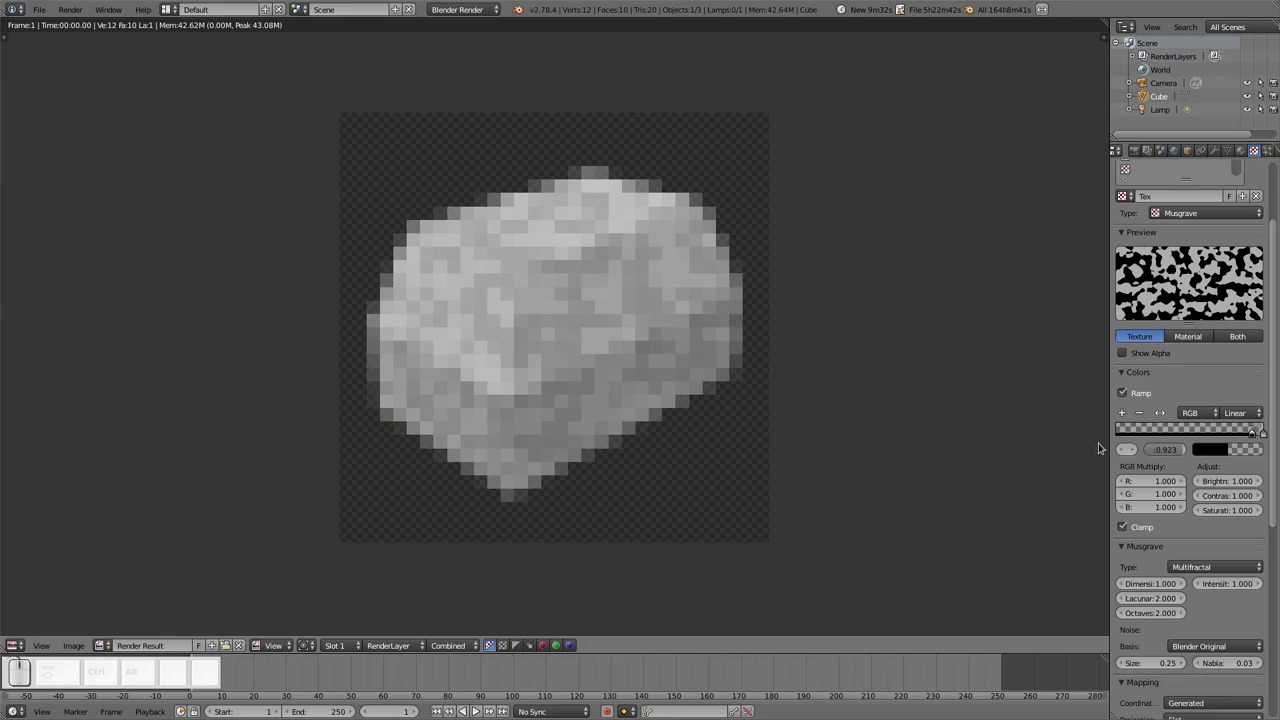
left_click_drag(1106, 424, 886, 424)
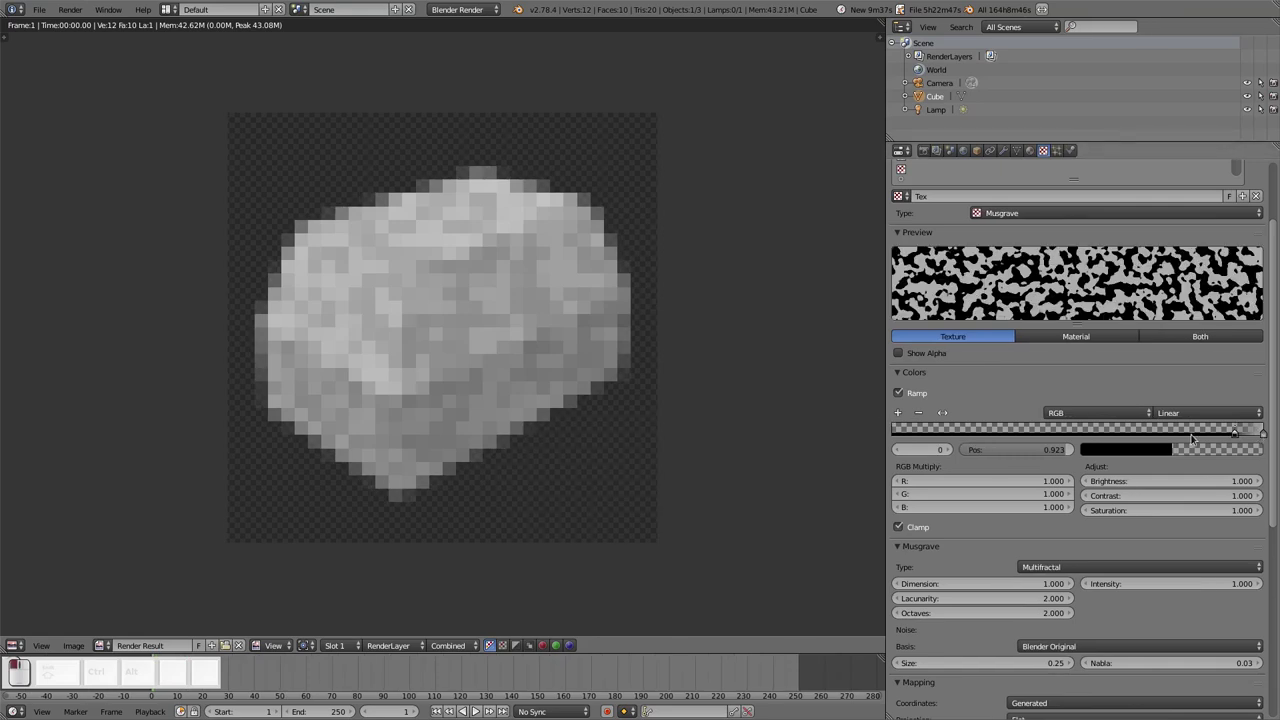
left_click(1263, 432)
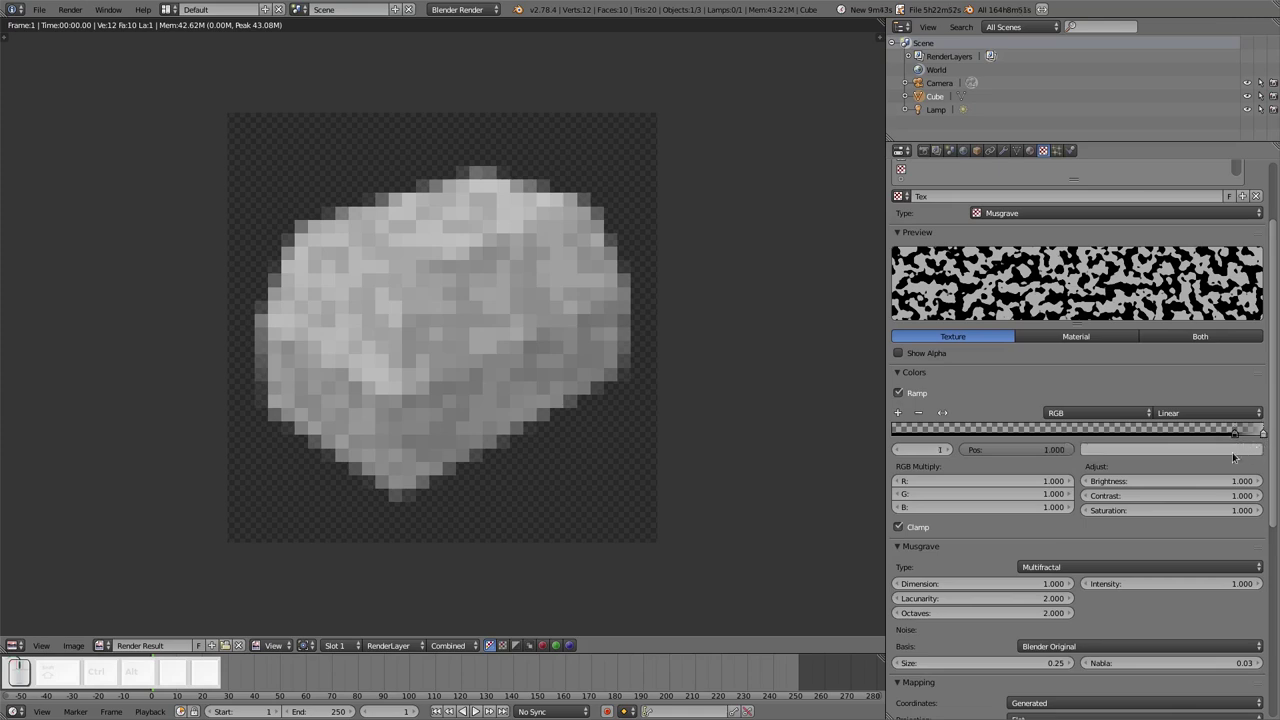
left_click(1231, 457)
left_click_drag(1251, 295, 1251, 262)
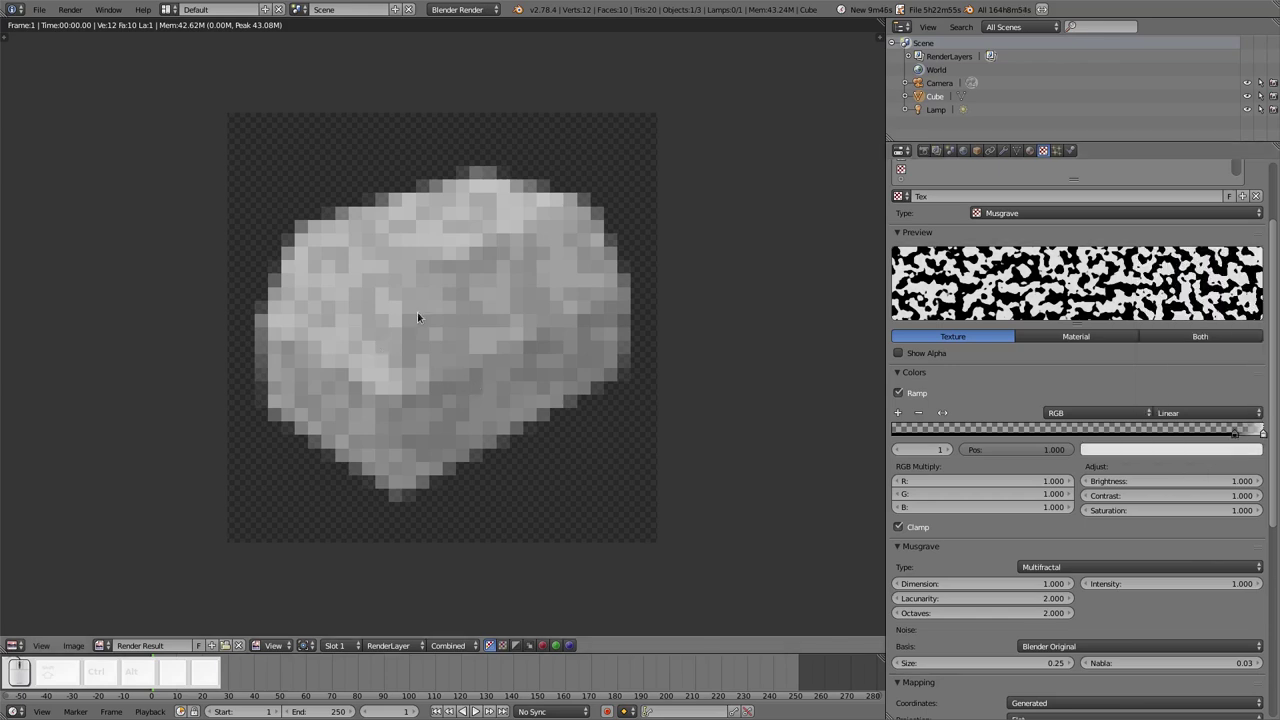
key("F12")
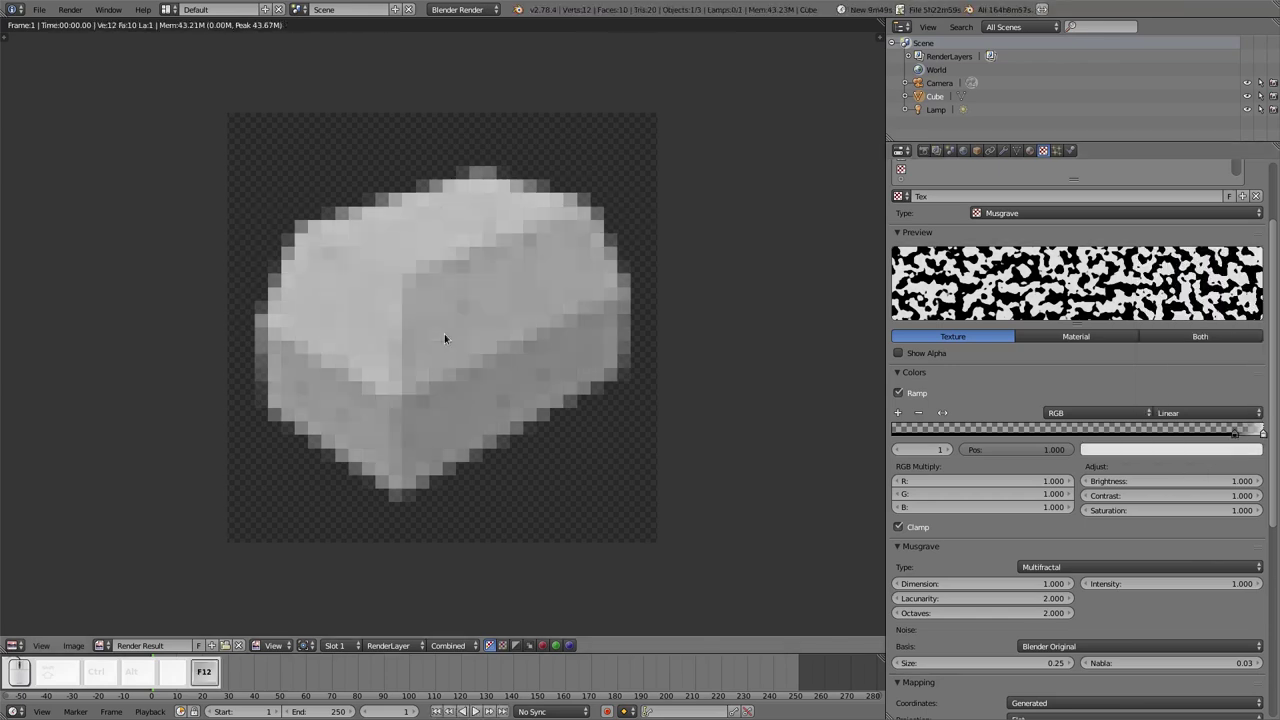
Darken the right-end ramp stop's colour and re-render, zooming the Render Result to check
left_click(1234, 456)
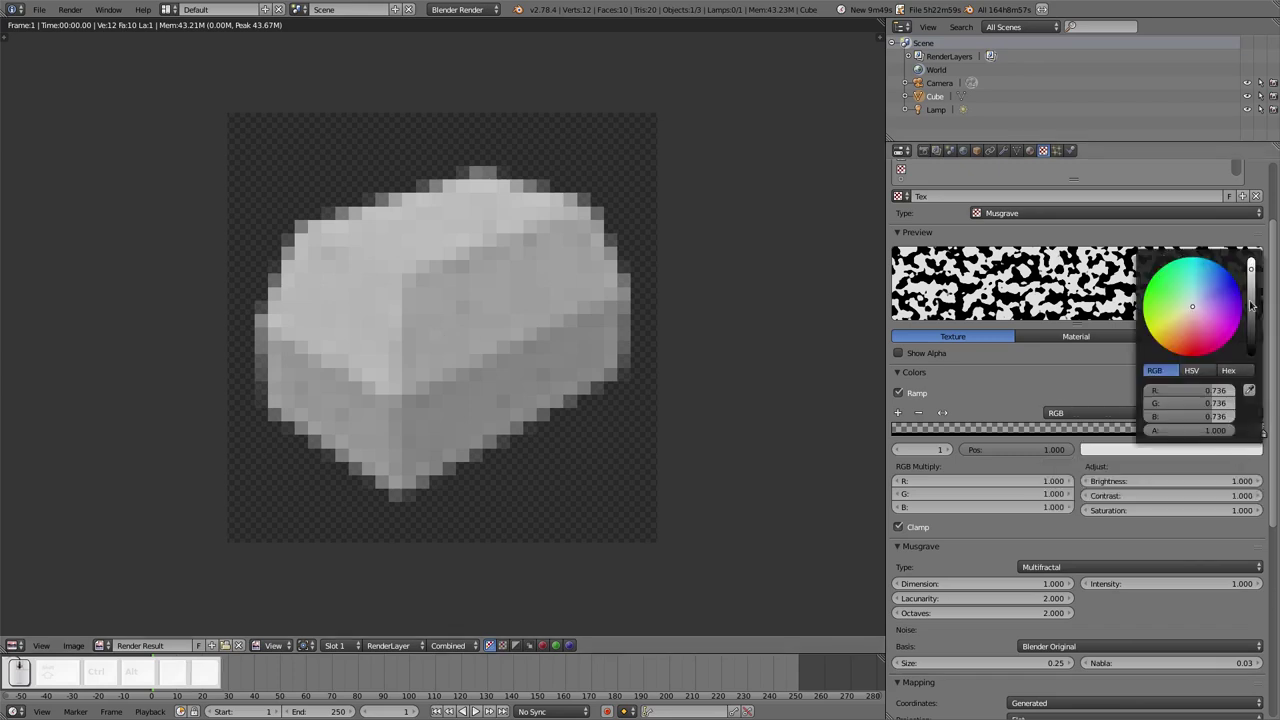
left_click(1250, 305)
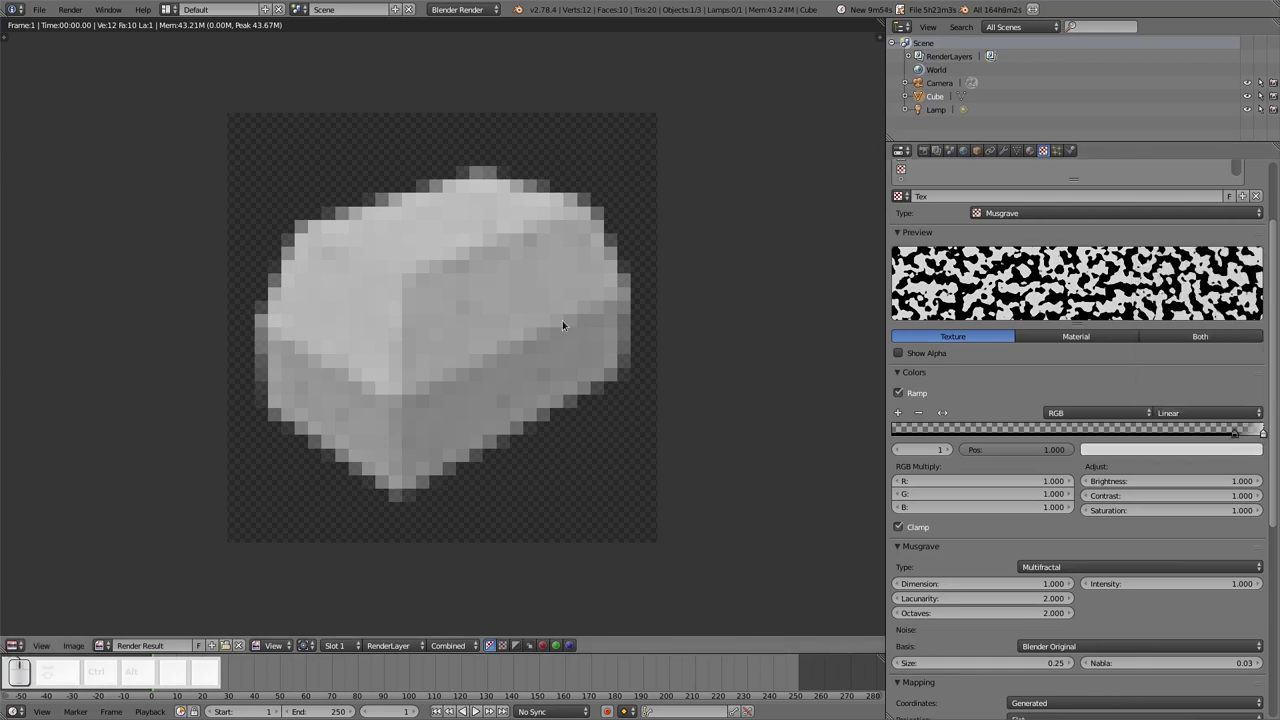
key("F12")
scroll(564, 335, "down", 5)
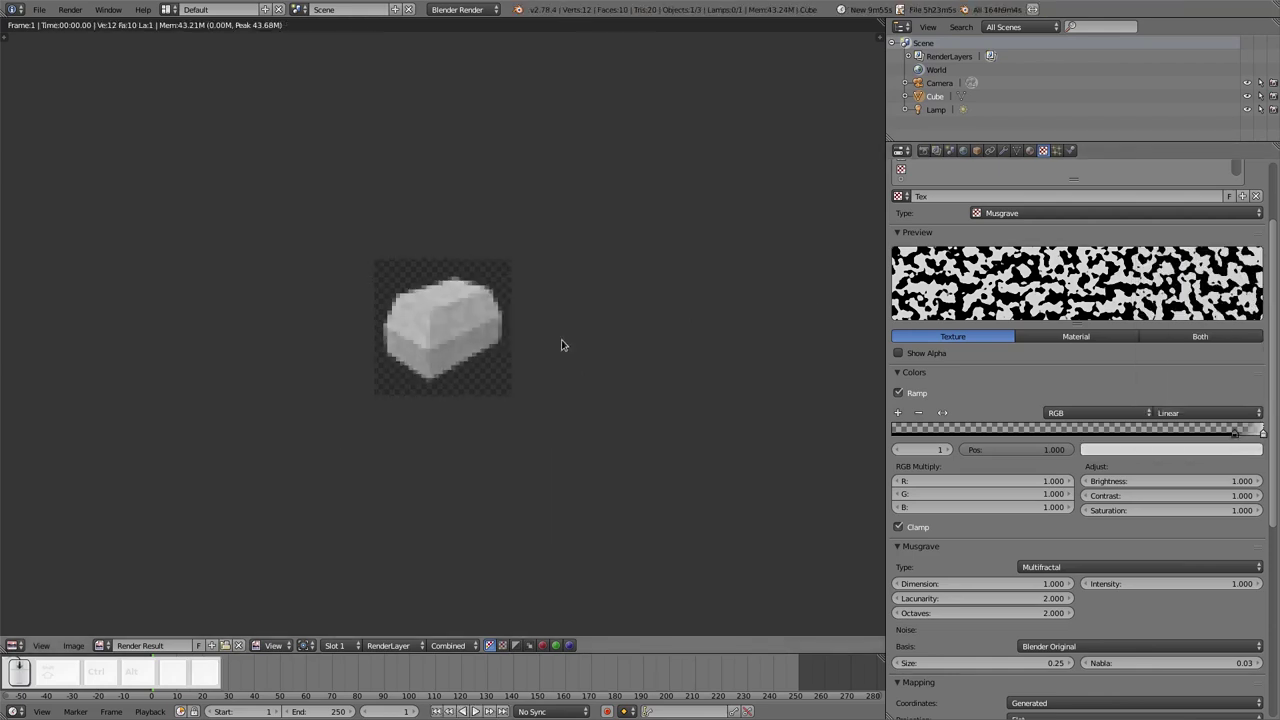
scroll(562, 345, "down", 8)
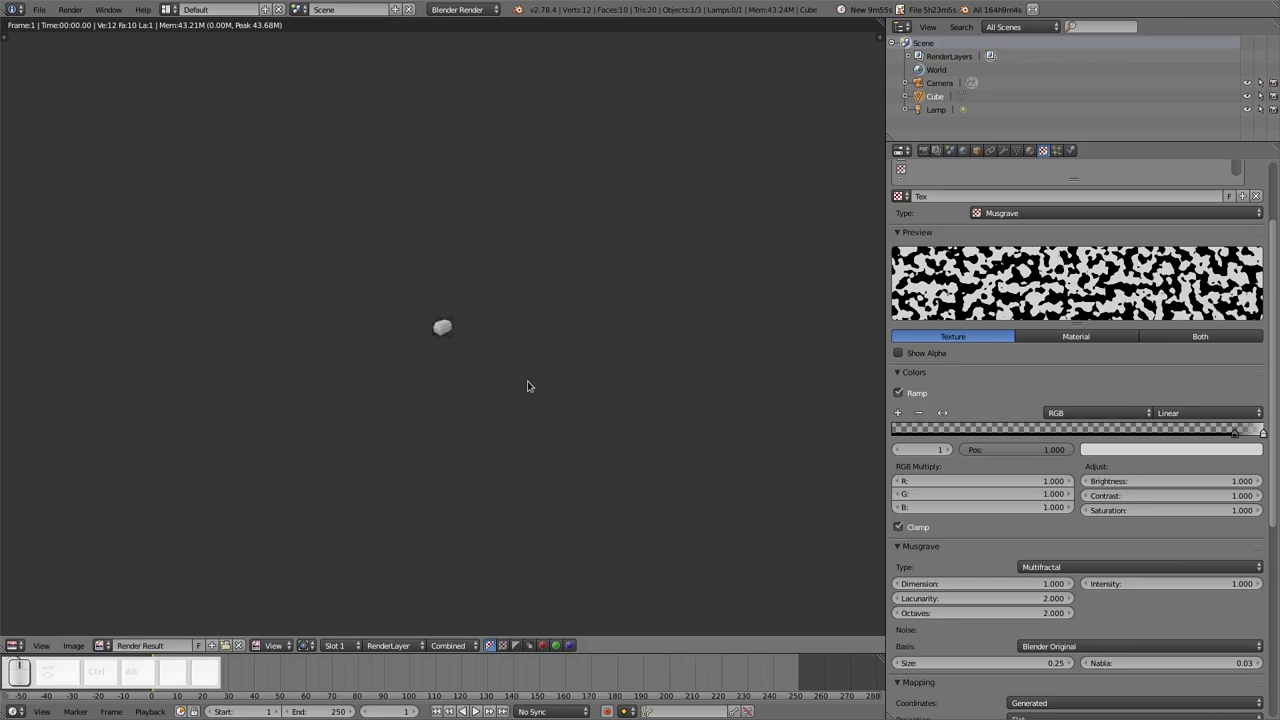
scroll(506, 397, "up", 10)
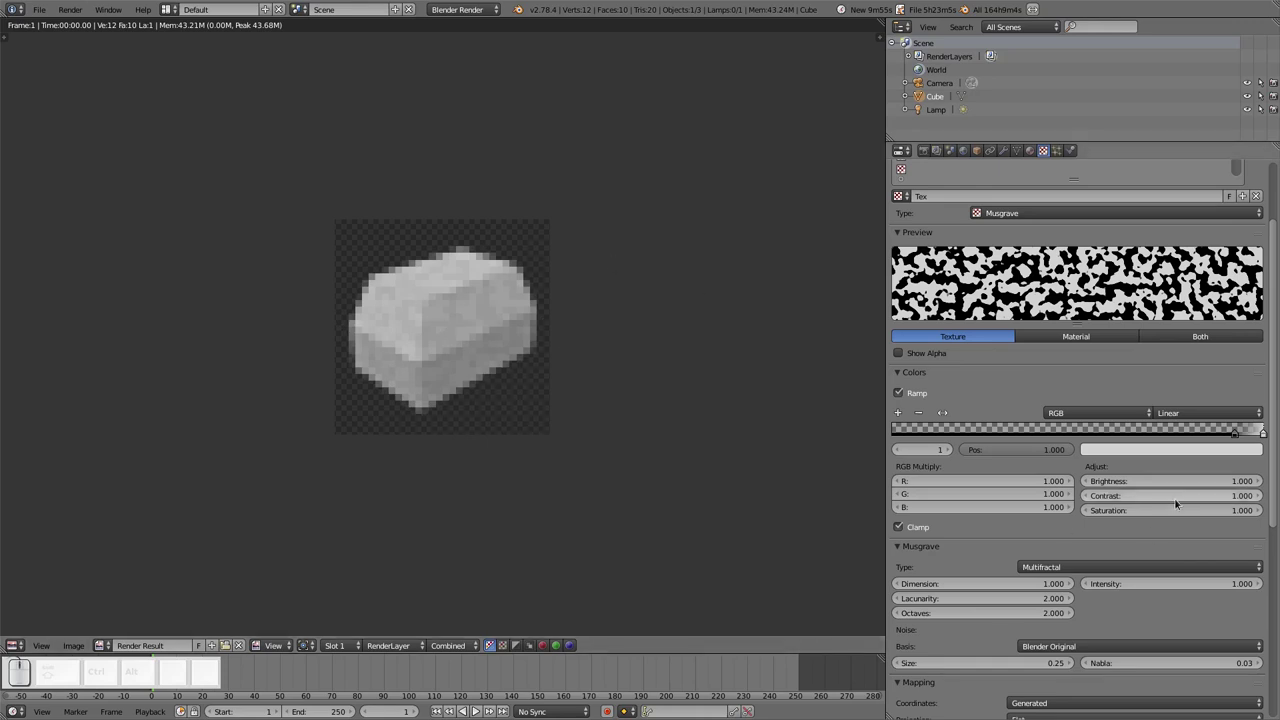
scroll(1052, 335, "up", 2)
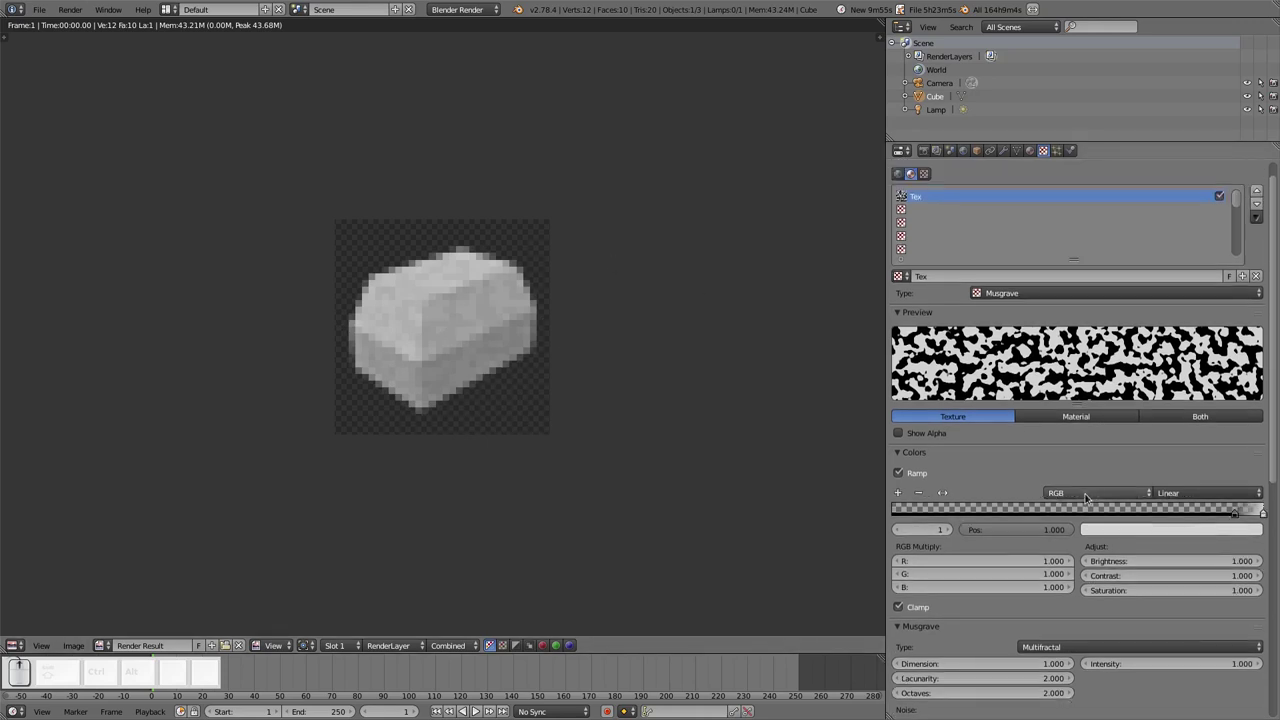
Switch the texture to Clouds, slide the black ramp stop left, darken the right stop, and render
left_click(1002, 295)
left_click(1034, 250)
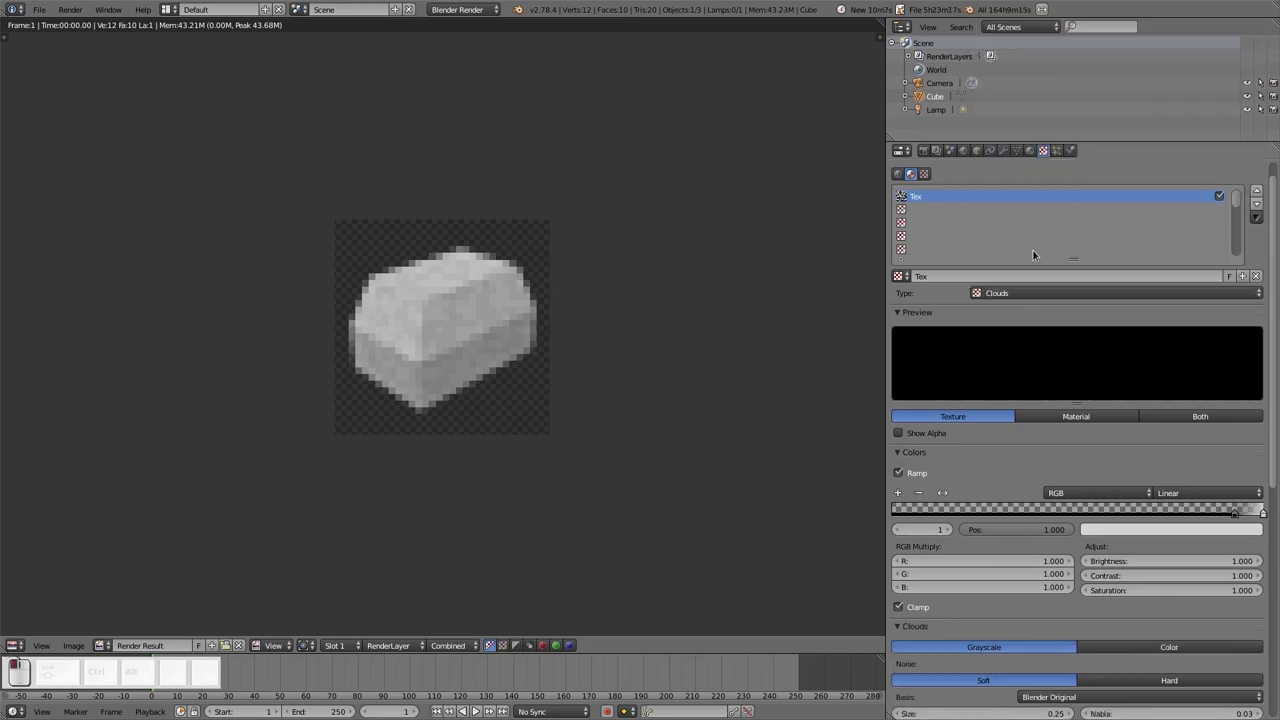
left_click(1235, 513)
left_click_drag(1235, 513, 1075, 510)
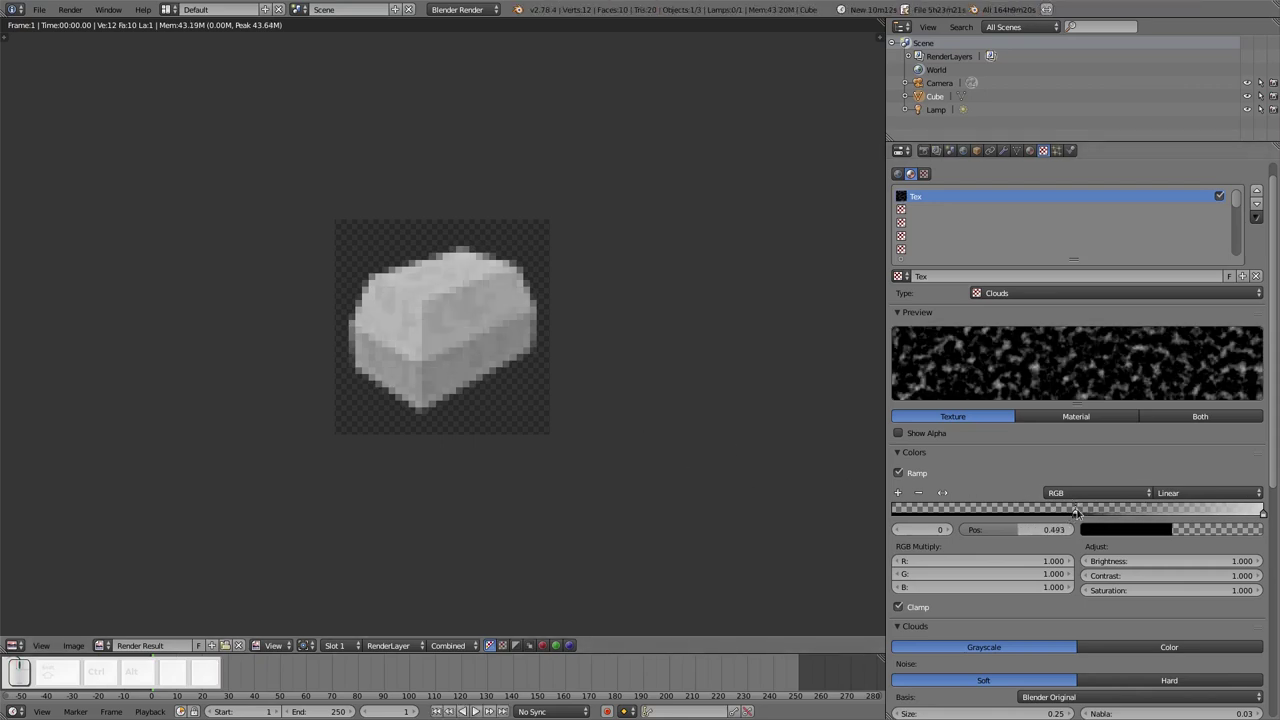
left_click_drag(1077, 513, 880, 536)
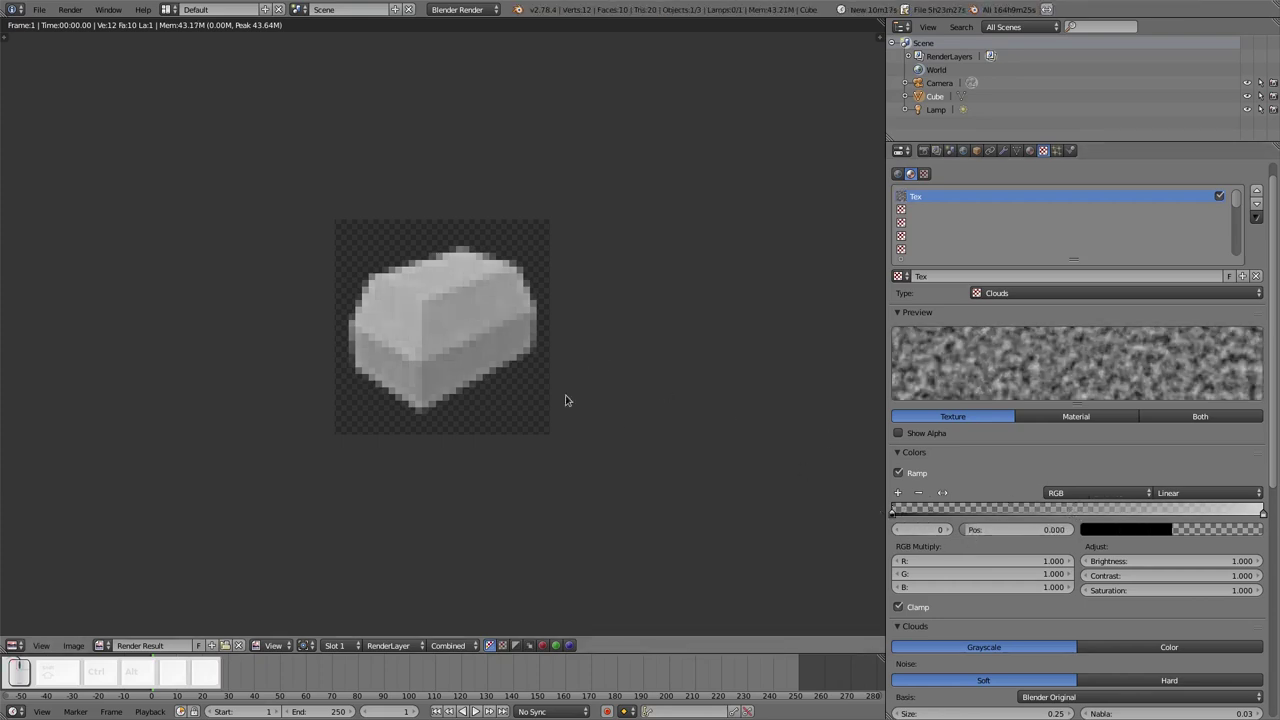
left_click(1264, 513)
left_click(1245, 530)
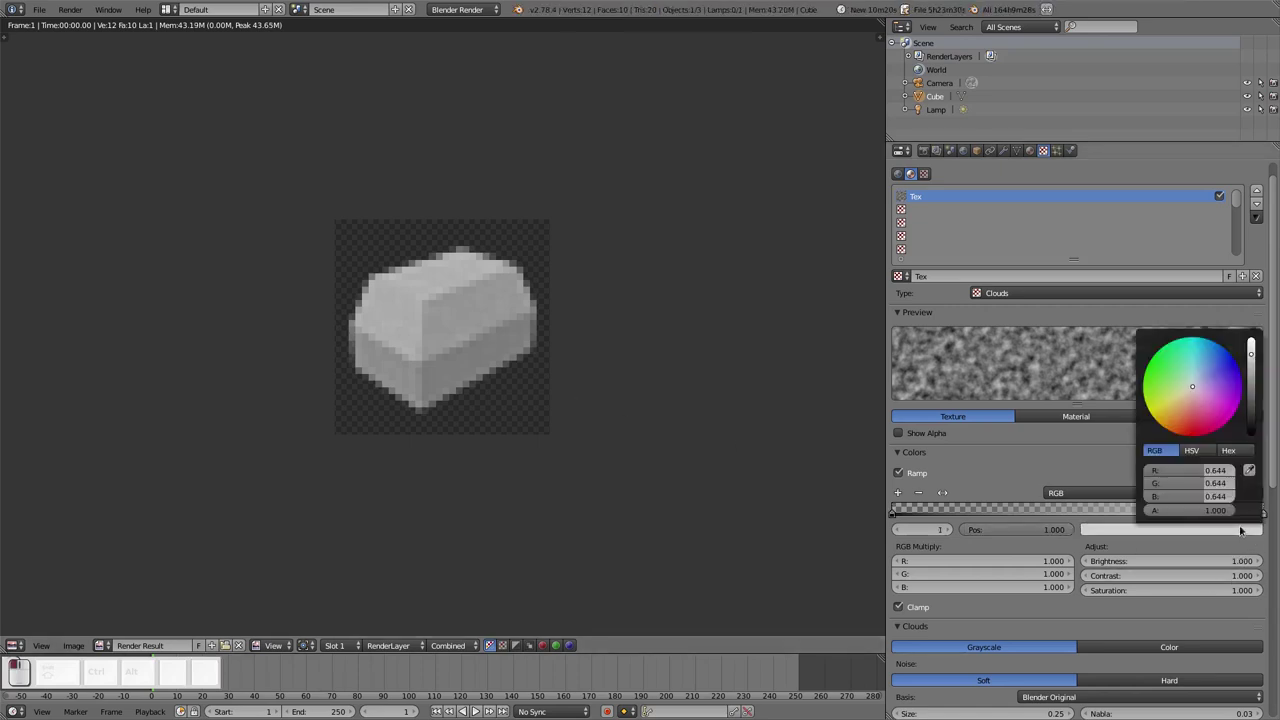
left_click(1256, 417)
key("F12")
Change the texture pattern to Marble and render it
left_click(1020, 298)
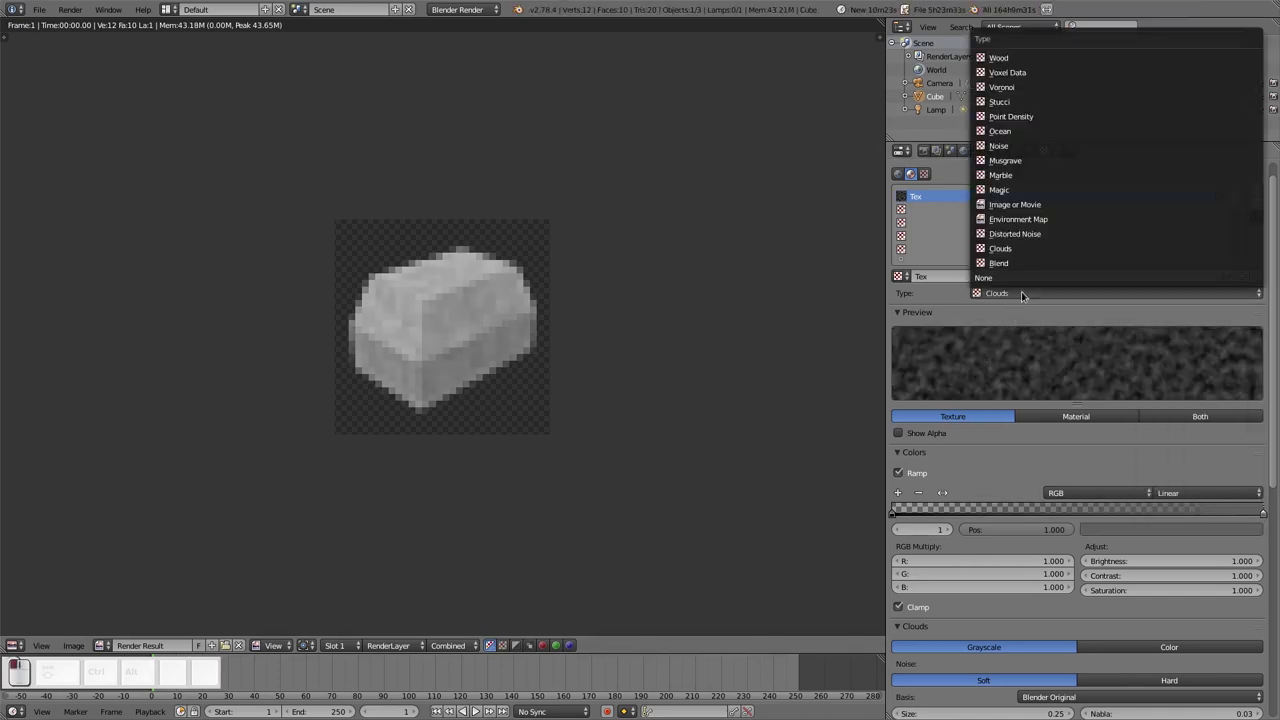
left_click(1048, 176)
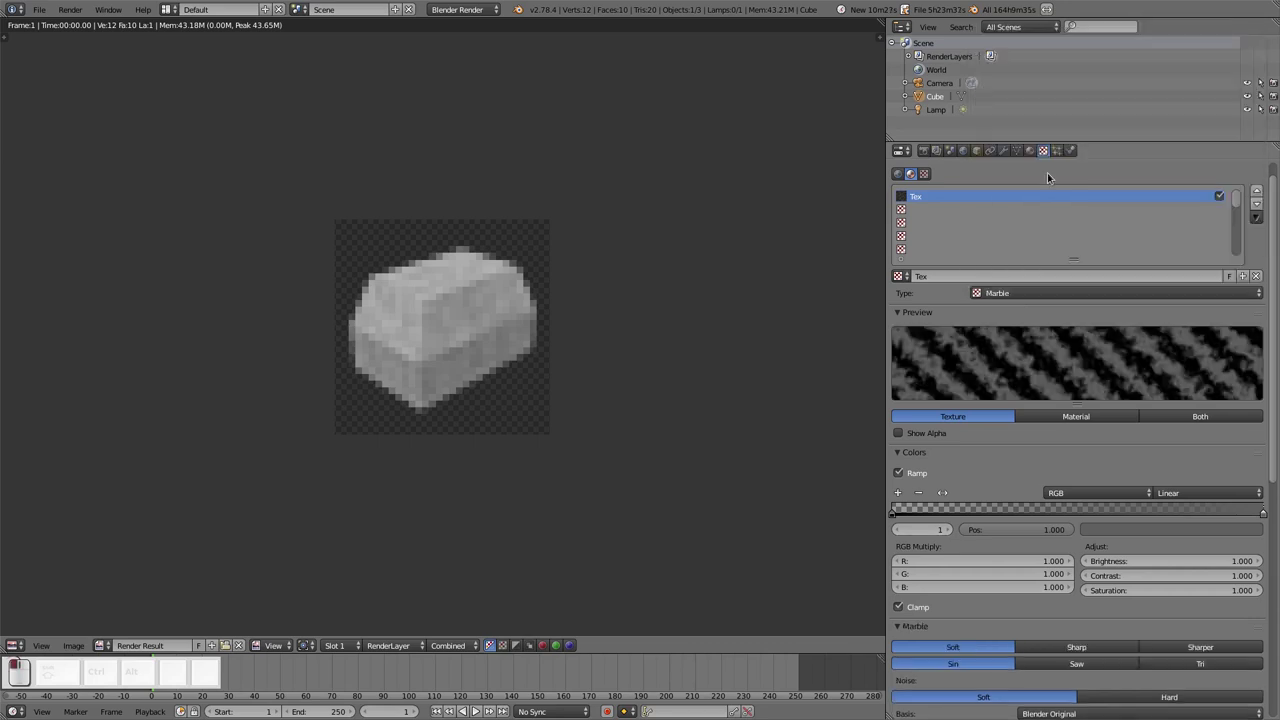
key("F12")
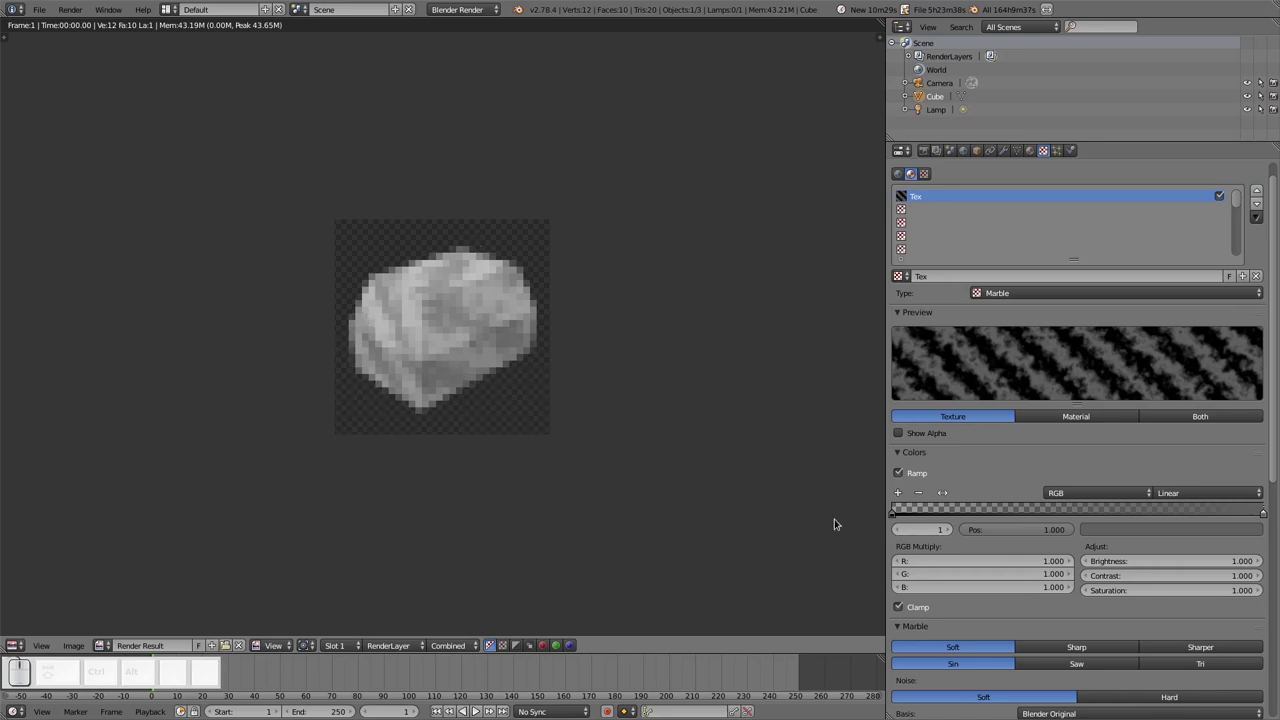
left_click(1206, 529)
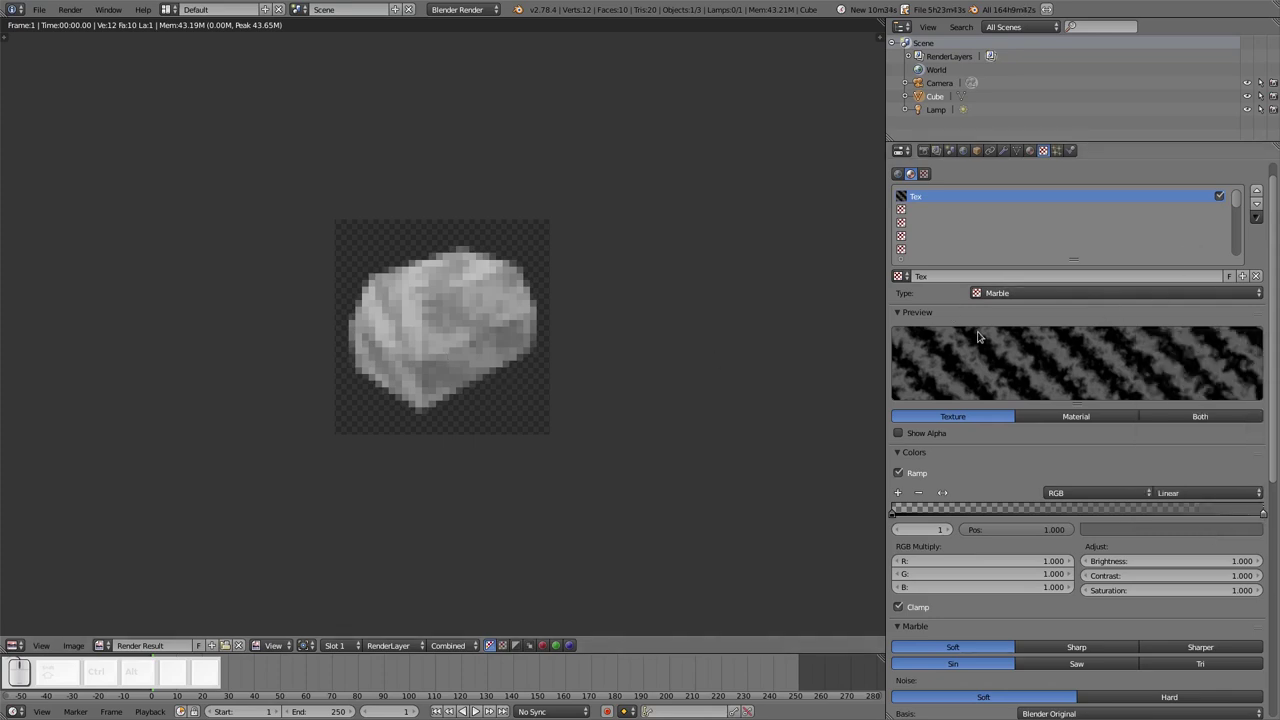
Change the texture pattern to Voronoi and render it
left_click(1070, 293)
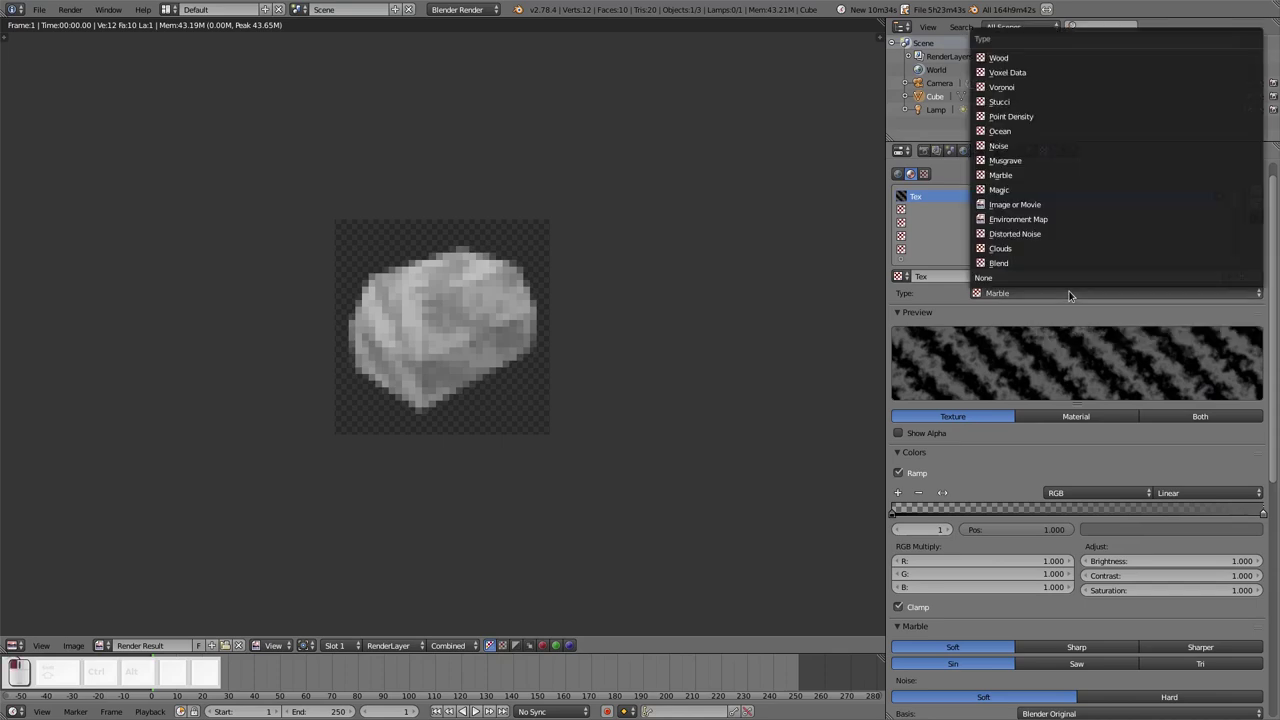
left_click(1083, 87)
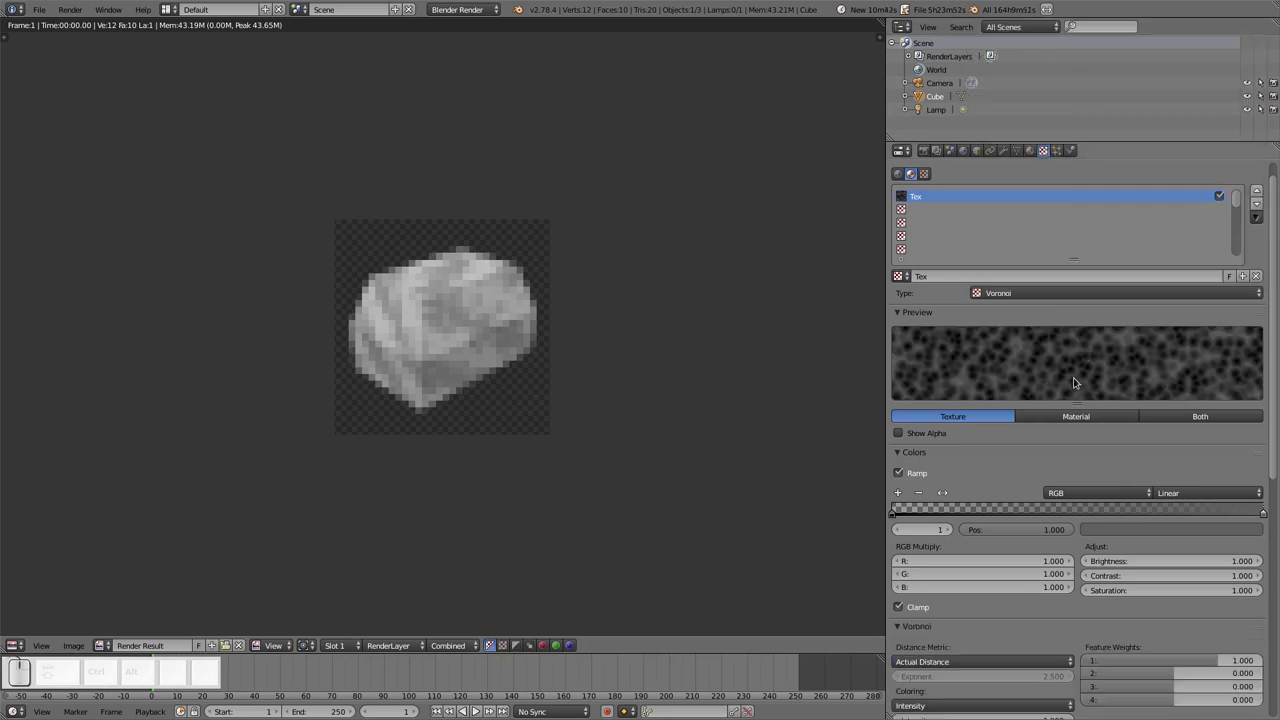
key("F12")
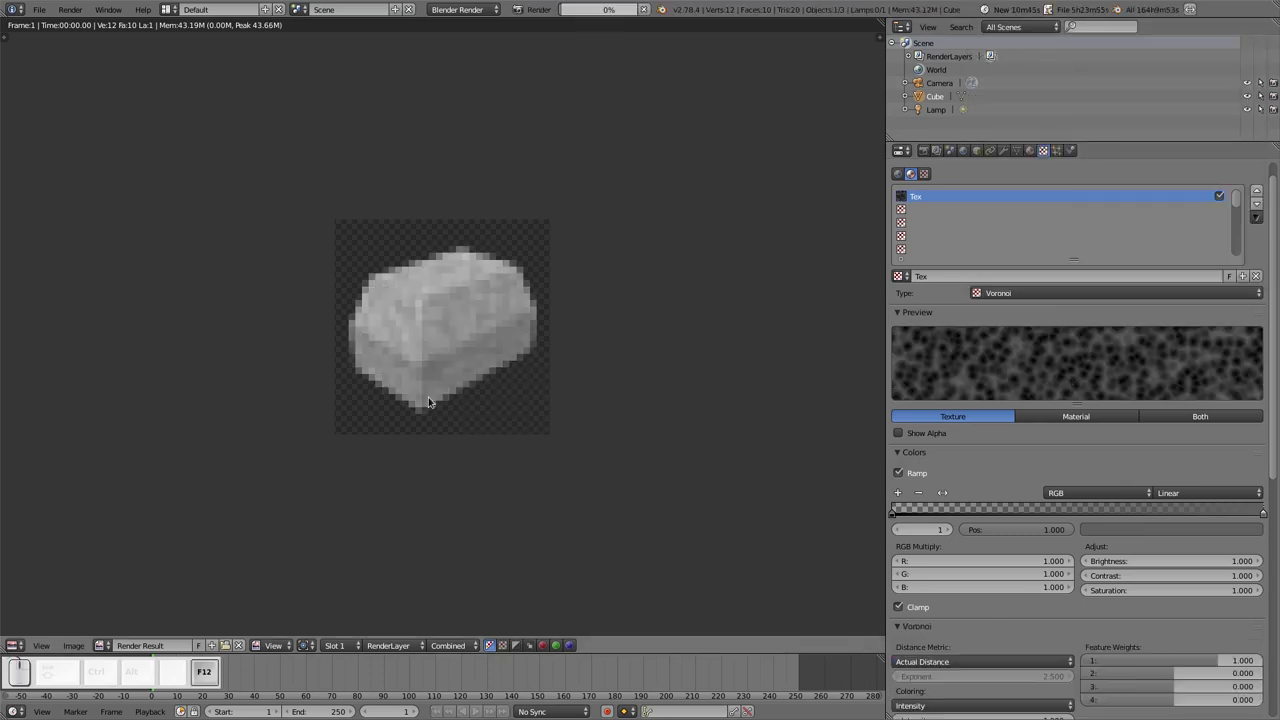
scroll(427, 394, "up", 1)
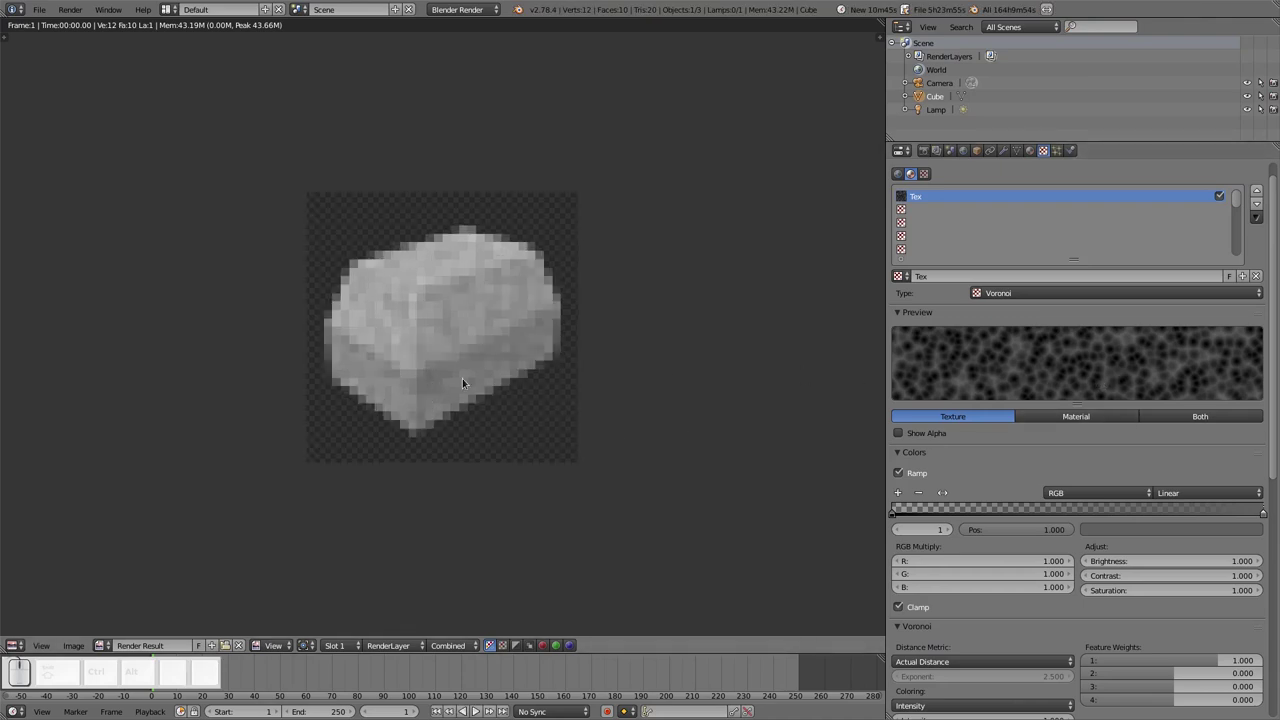
Maximize the camera view and show it with live rendered shading
key("Escape")
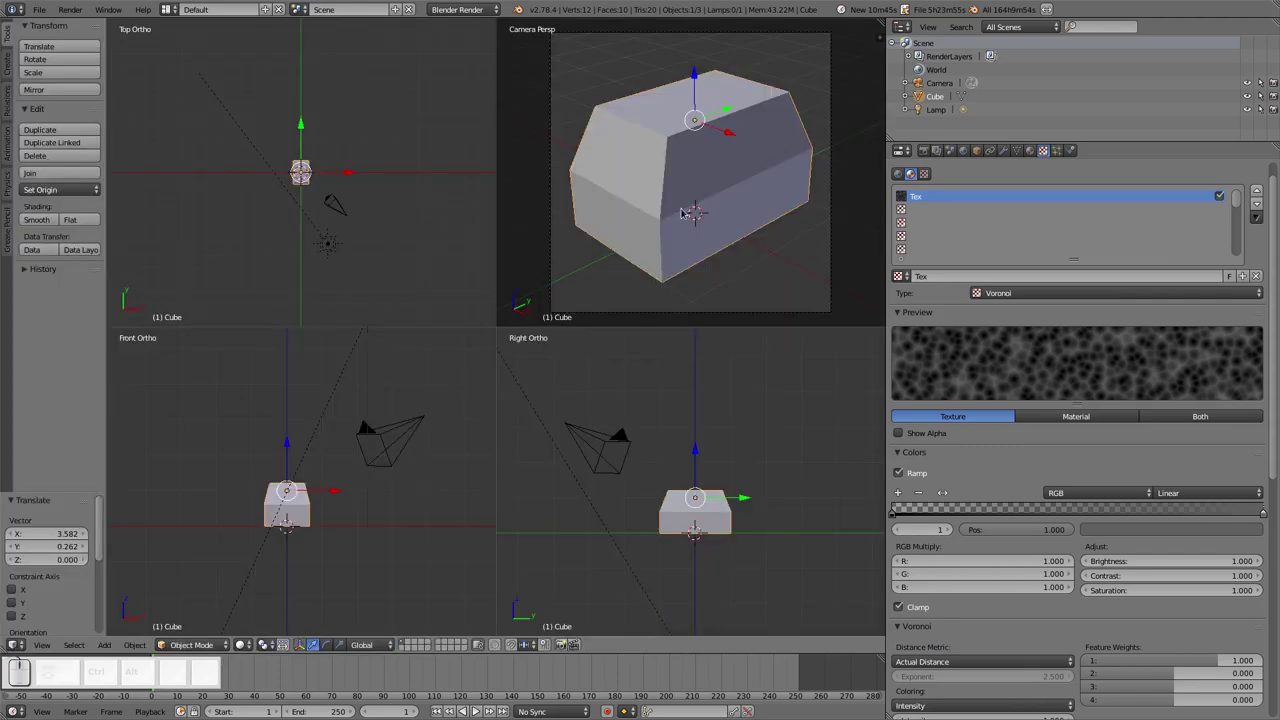
key("ctrl+Up")
key("shift+z")
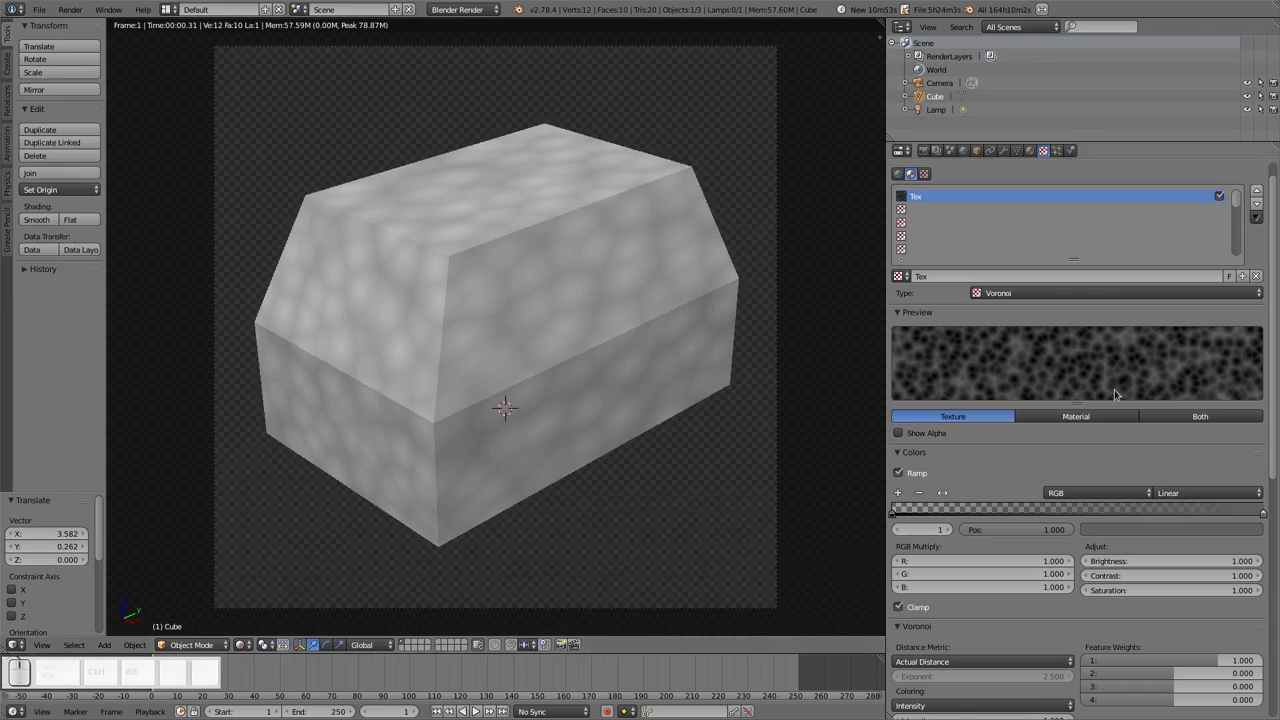
Set the texture to Wood with Tri wave bands and Ring Noise pattern
left_click(1078, 294)
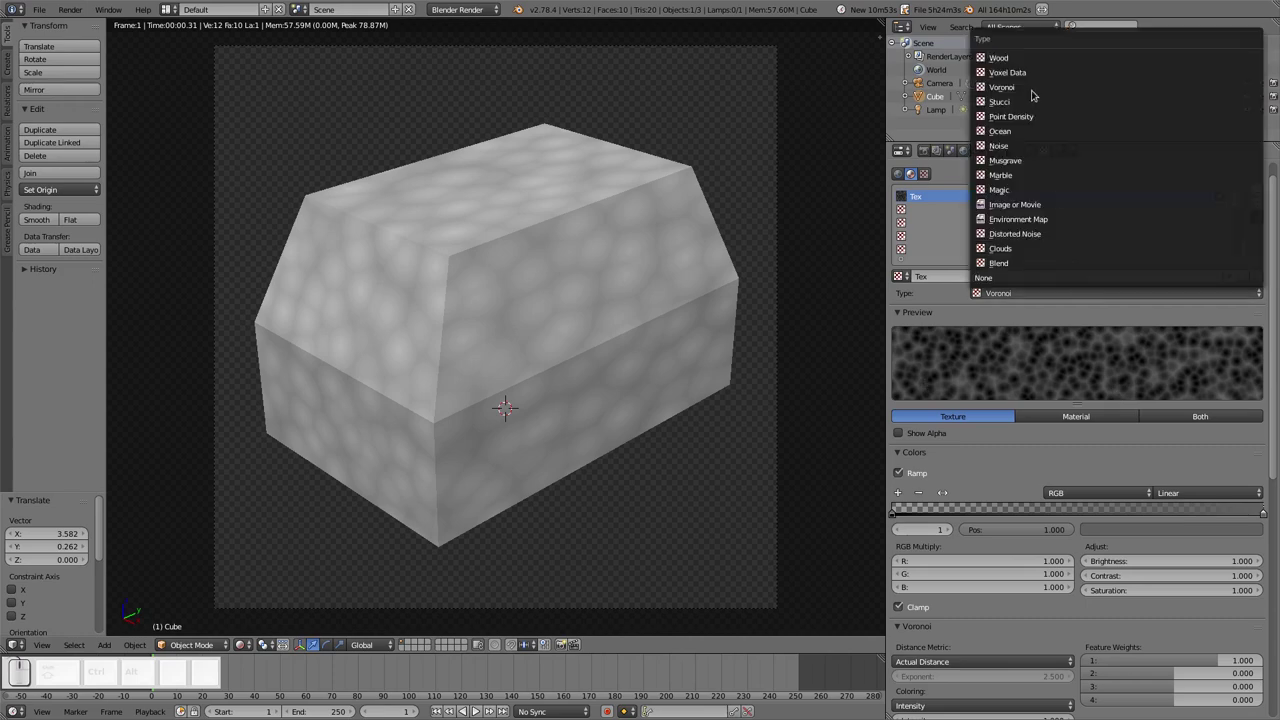
left_click(1018, 60)
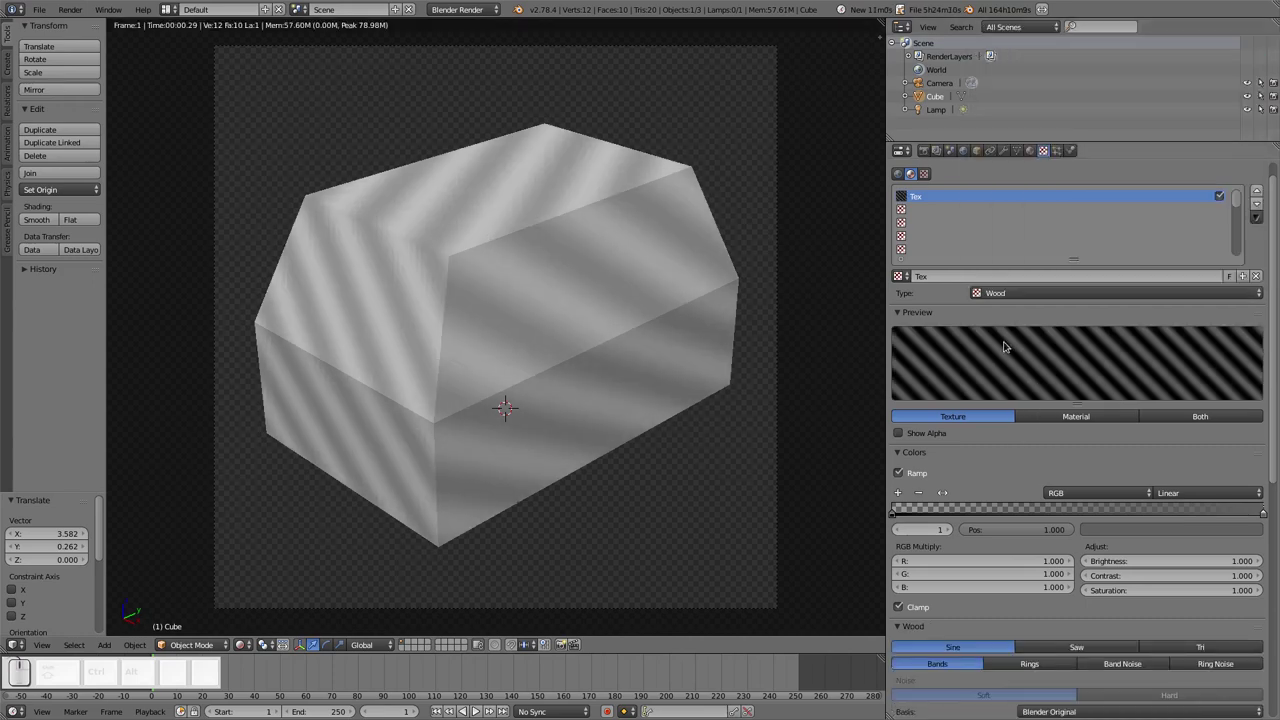
scroll(1040, 690, "down", 2)
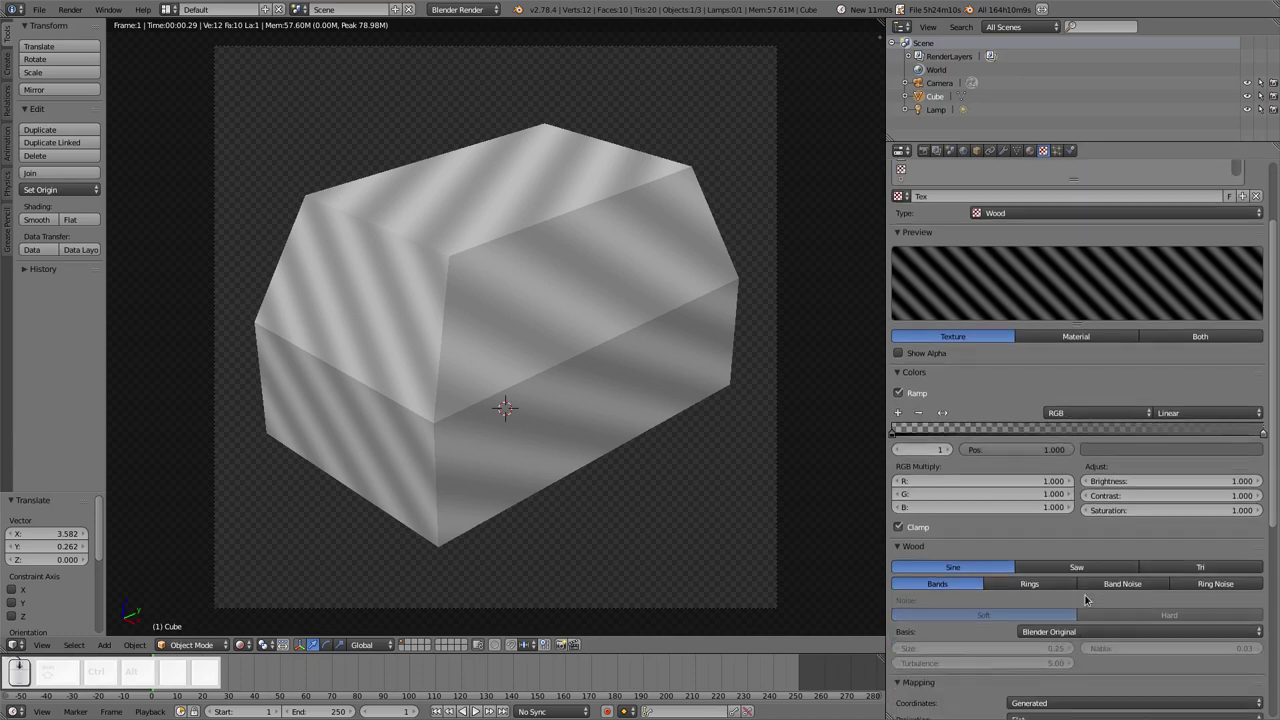
left_click(1085, 567)
left_click(1230, 571)
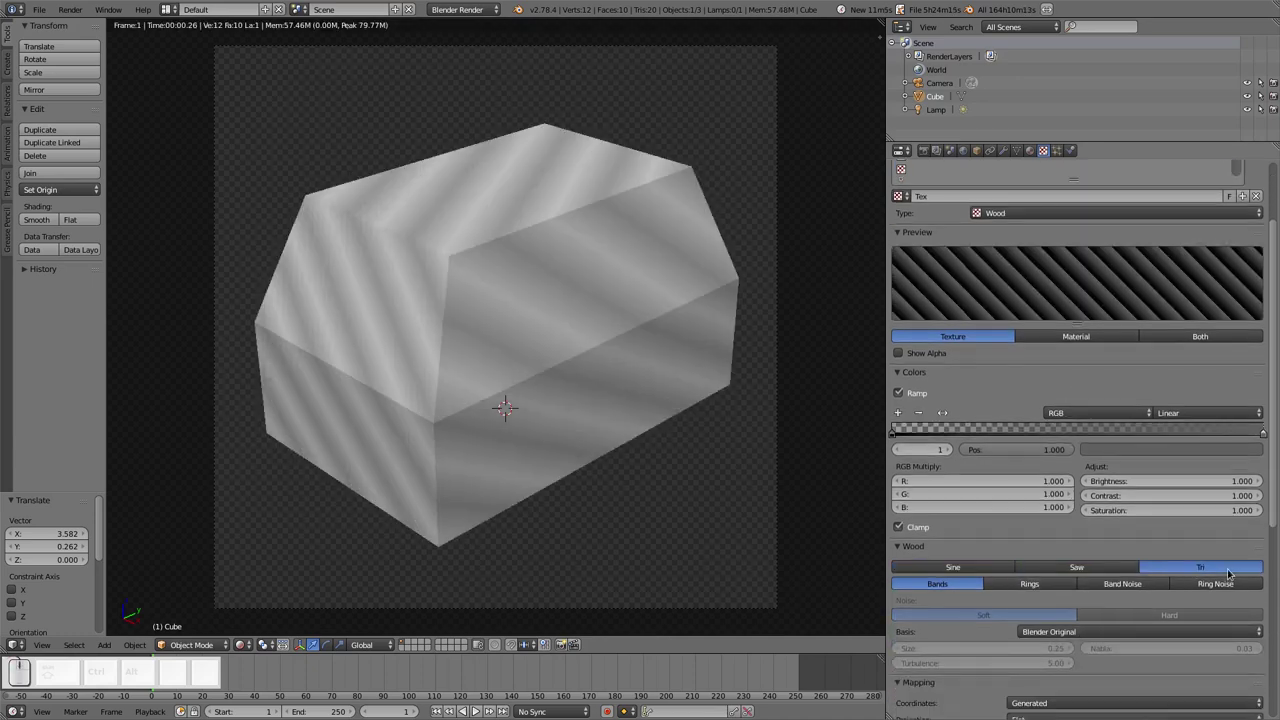
left_click(1038, 595)
left_click(1110, 585)
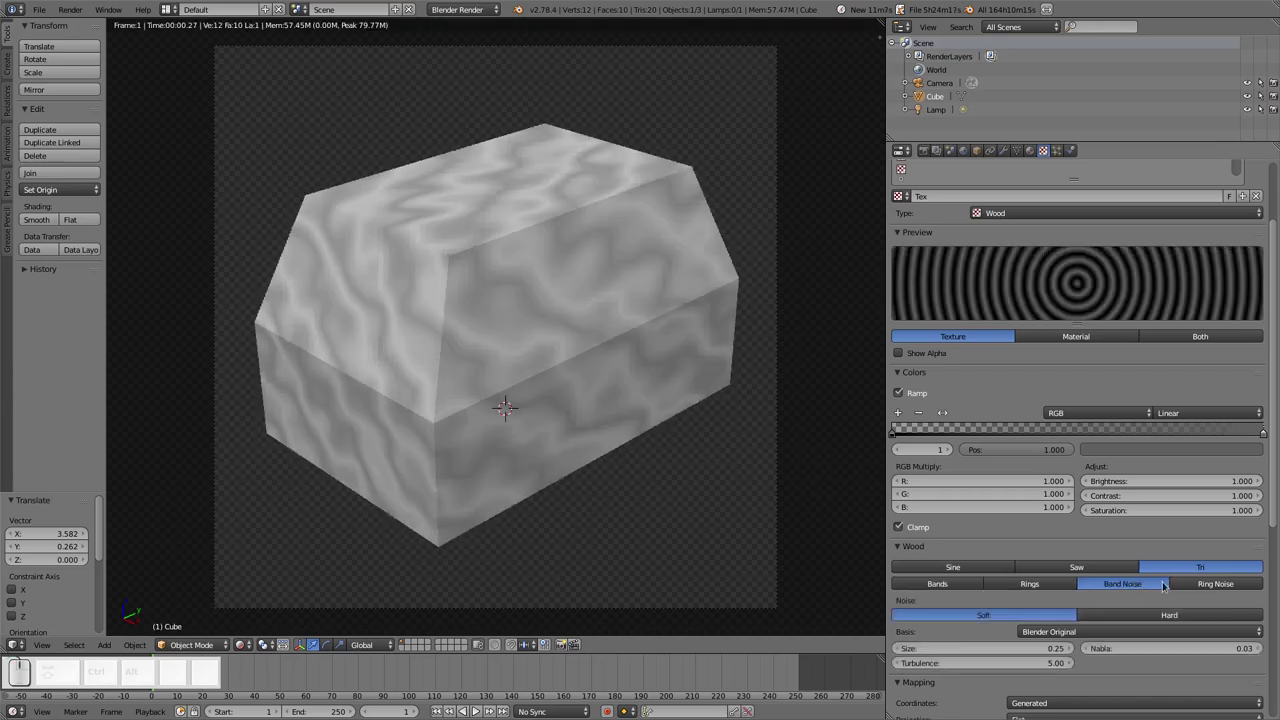
left_click(1206, 586)
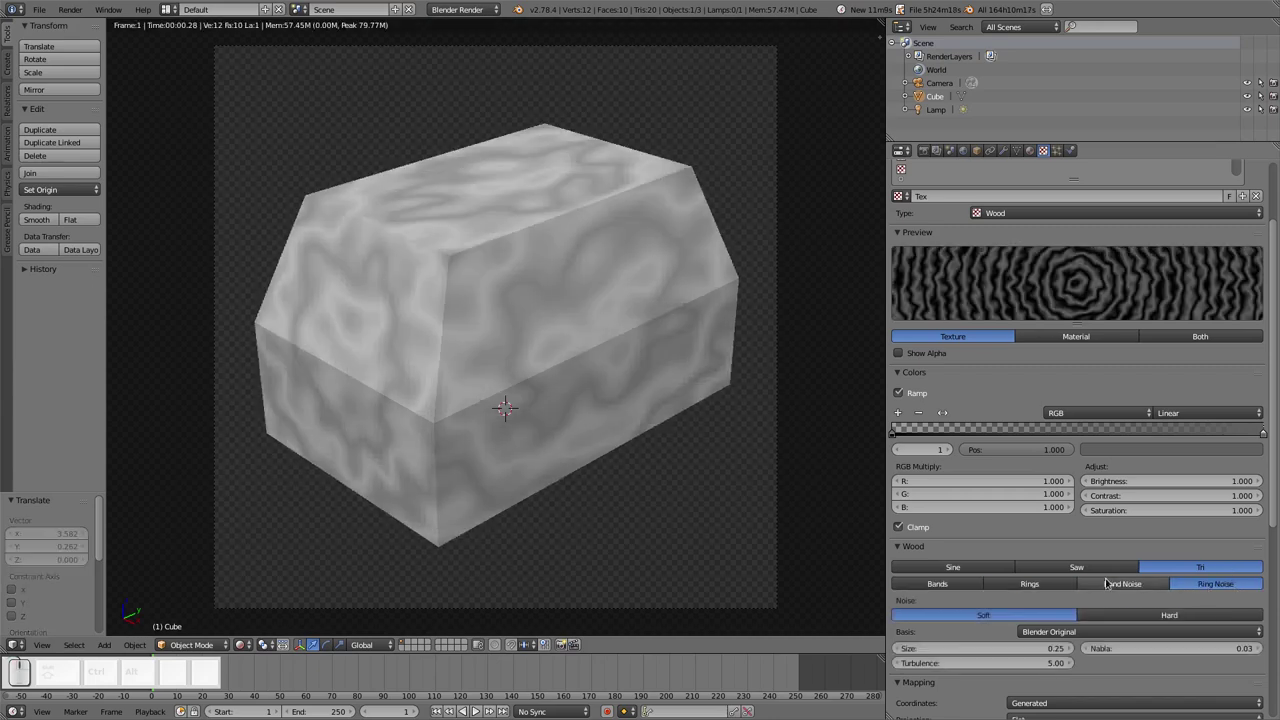
Render the wood-textured icon, then go back to the rendered viewport
key("F12")
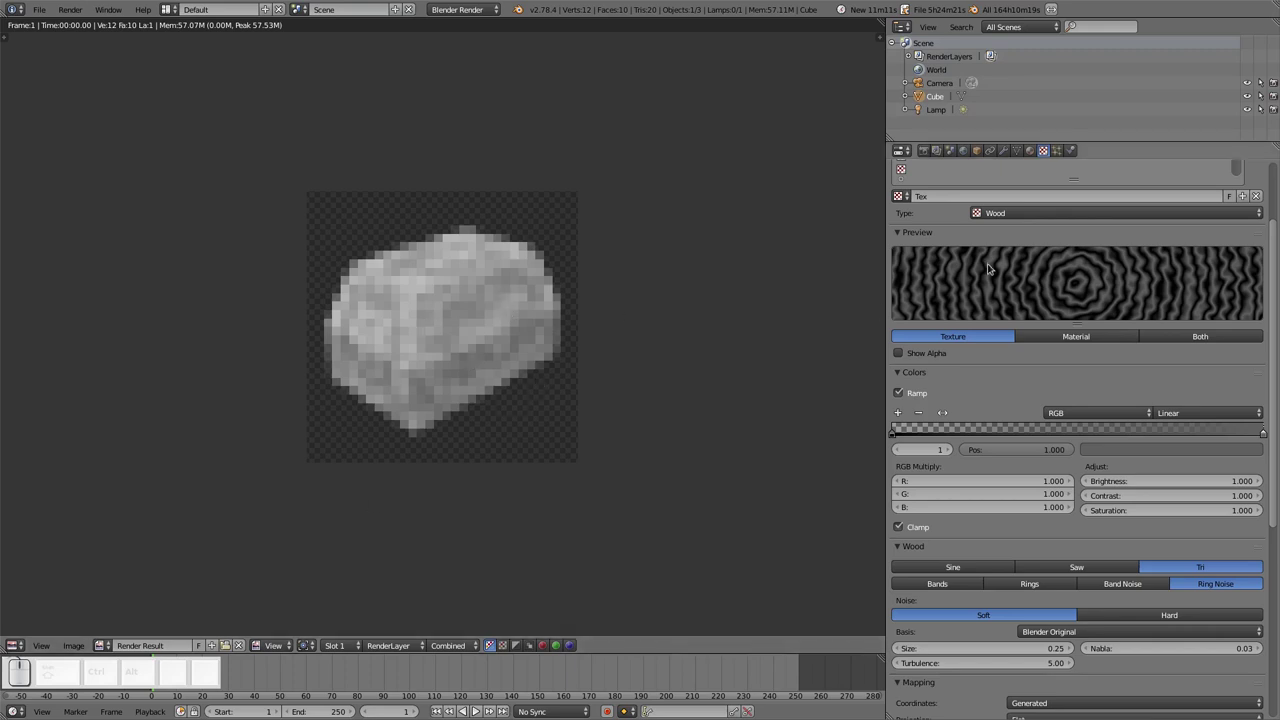
key("Escape")
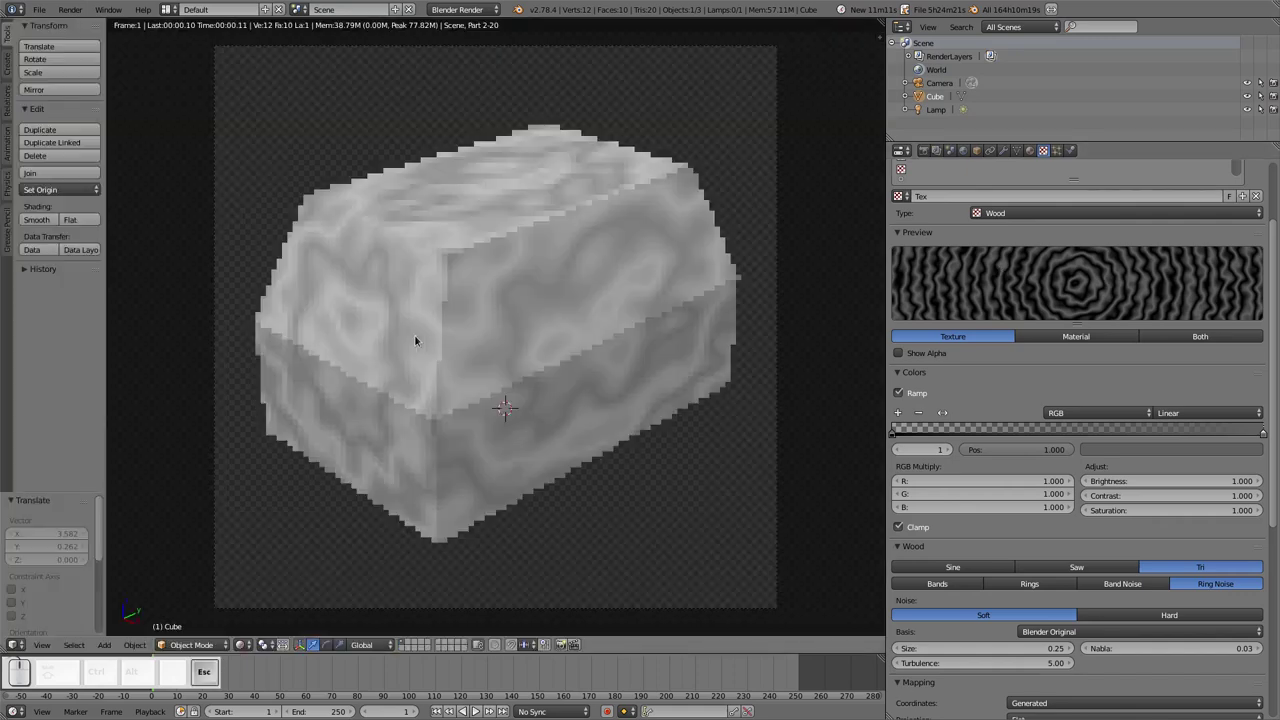
key("shift+z")
key("shift+z")
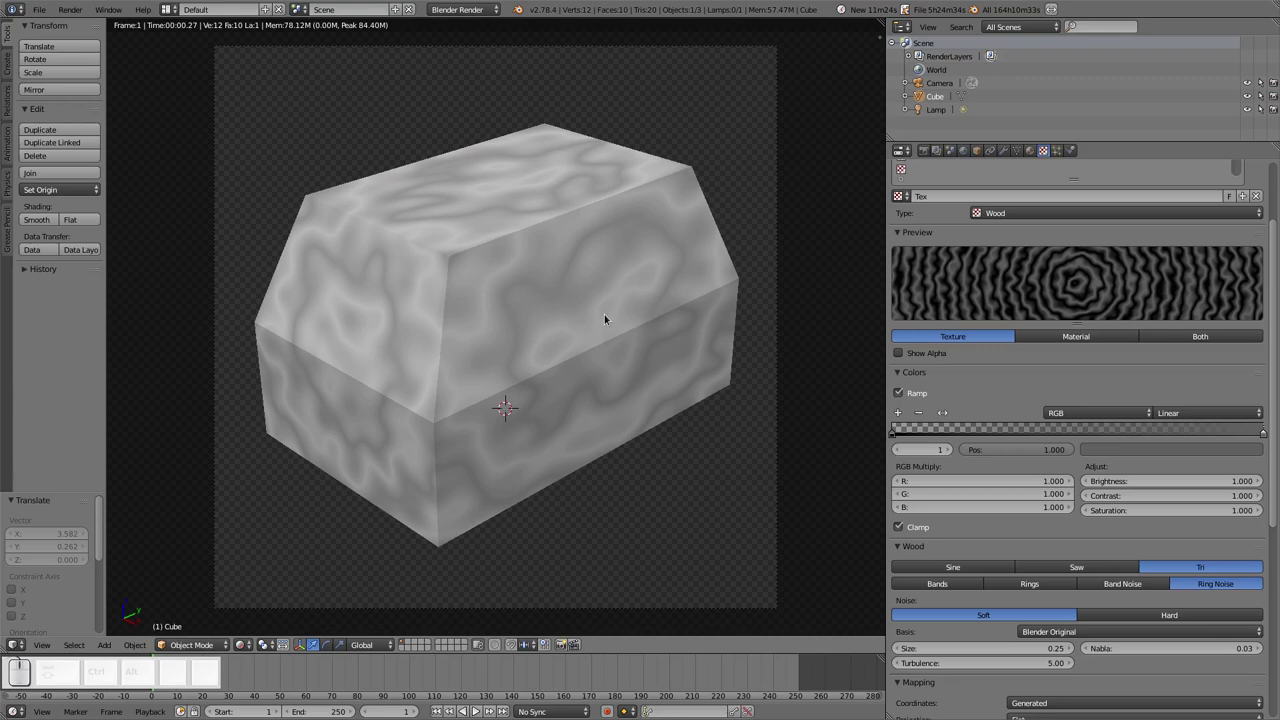
Brighten the ramp stop's colour and render the icon again
left_click(1252, 452)
left_click(1247, 336)
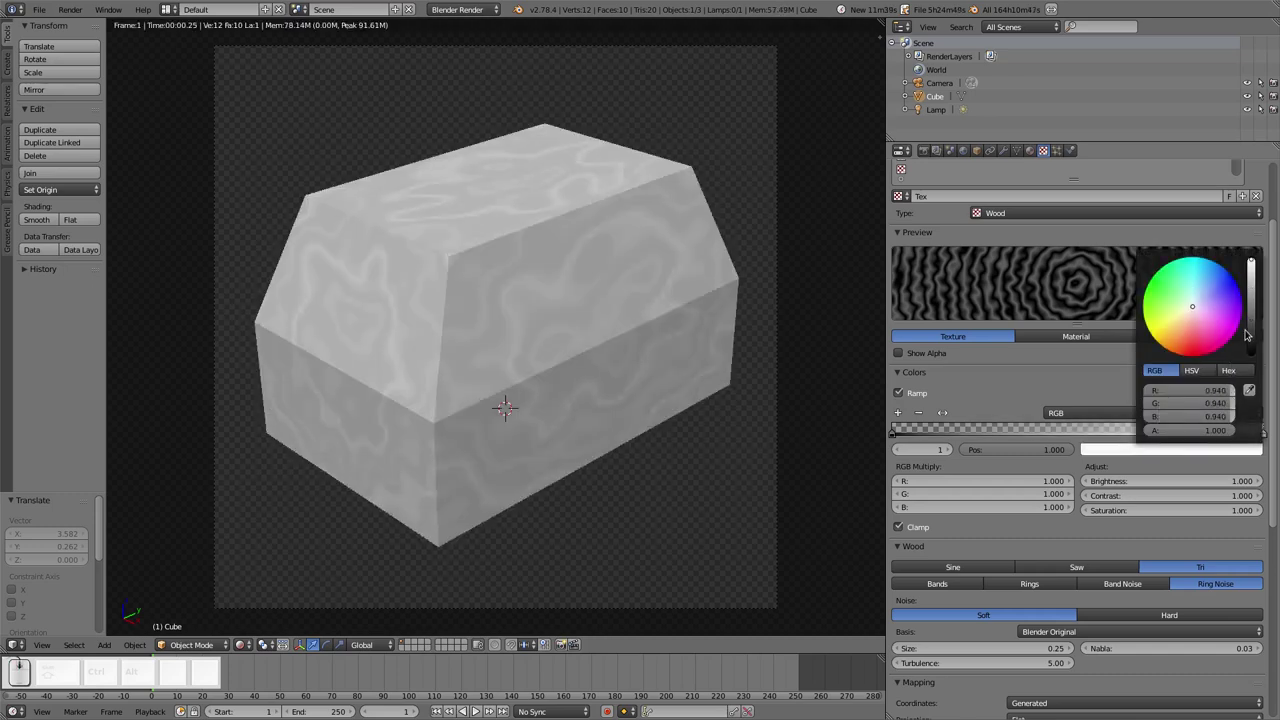
key("F12")
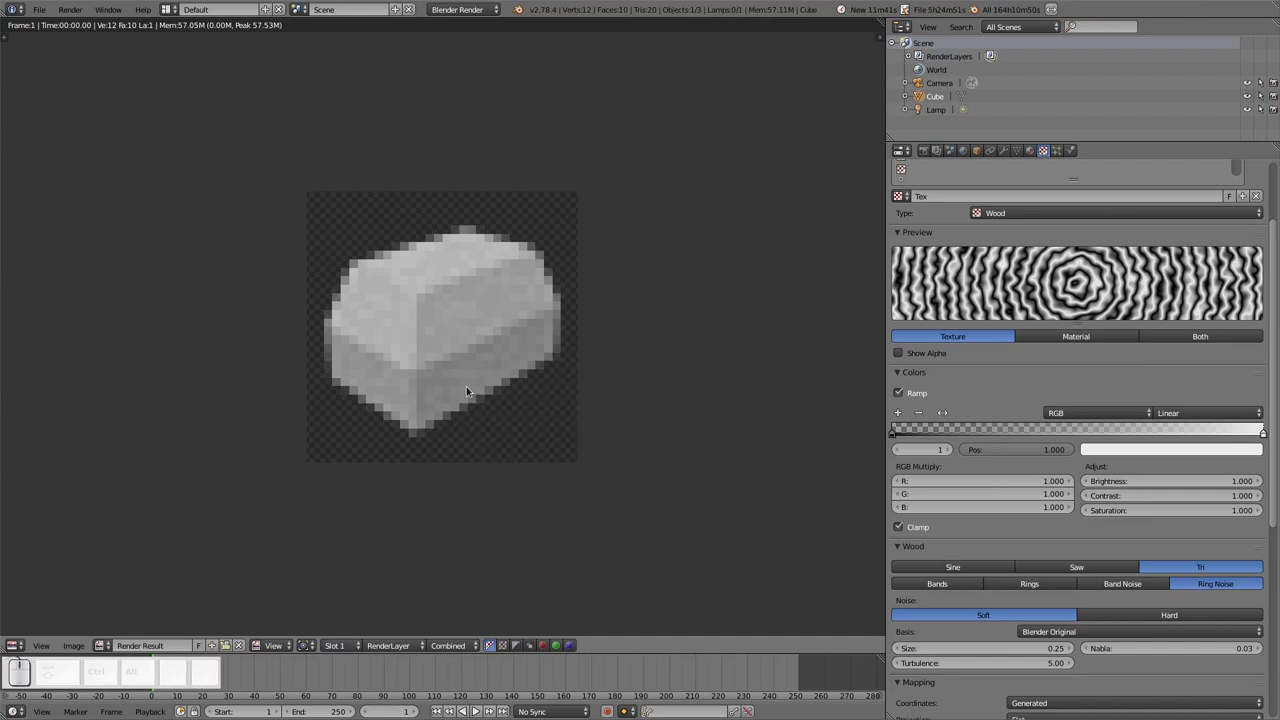
scroll(466, 386, "down", 10)
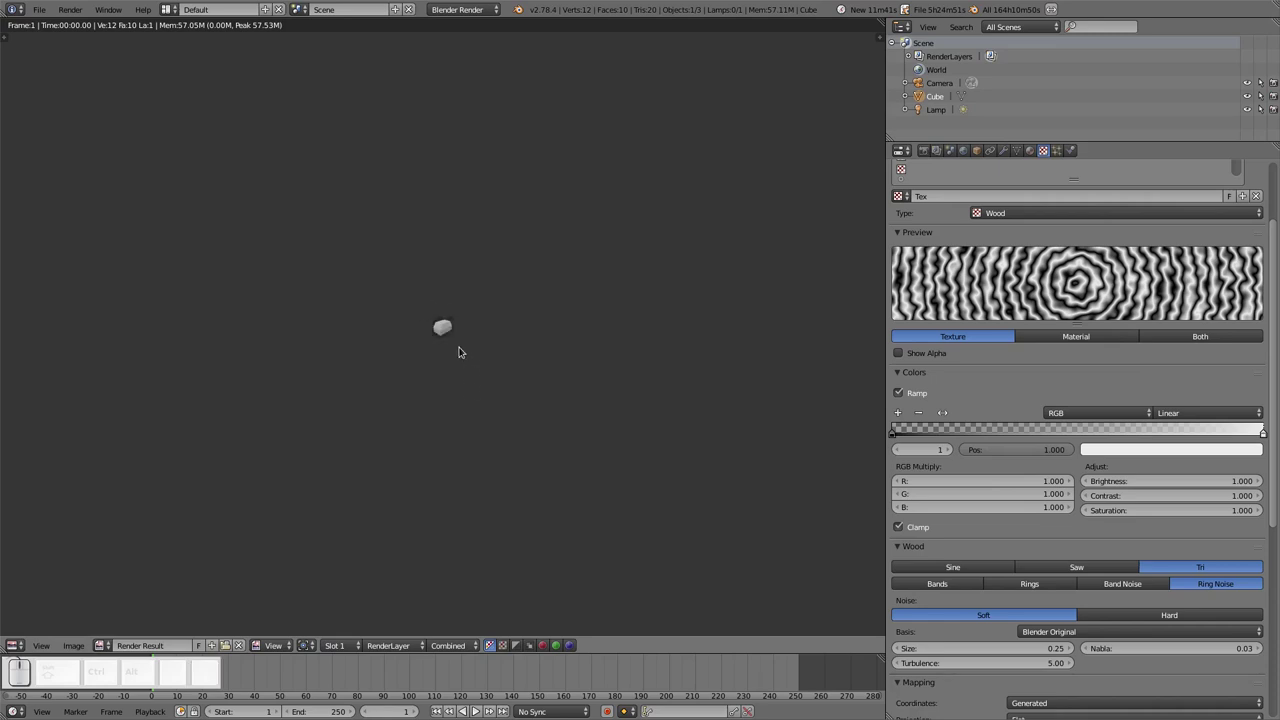
Close the render result and switch the viewport to Solid shading
key("Escape")
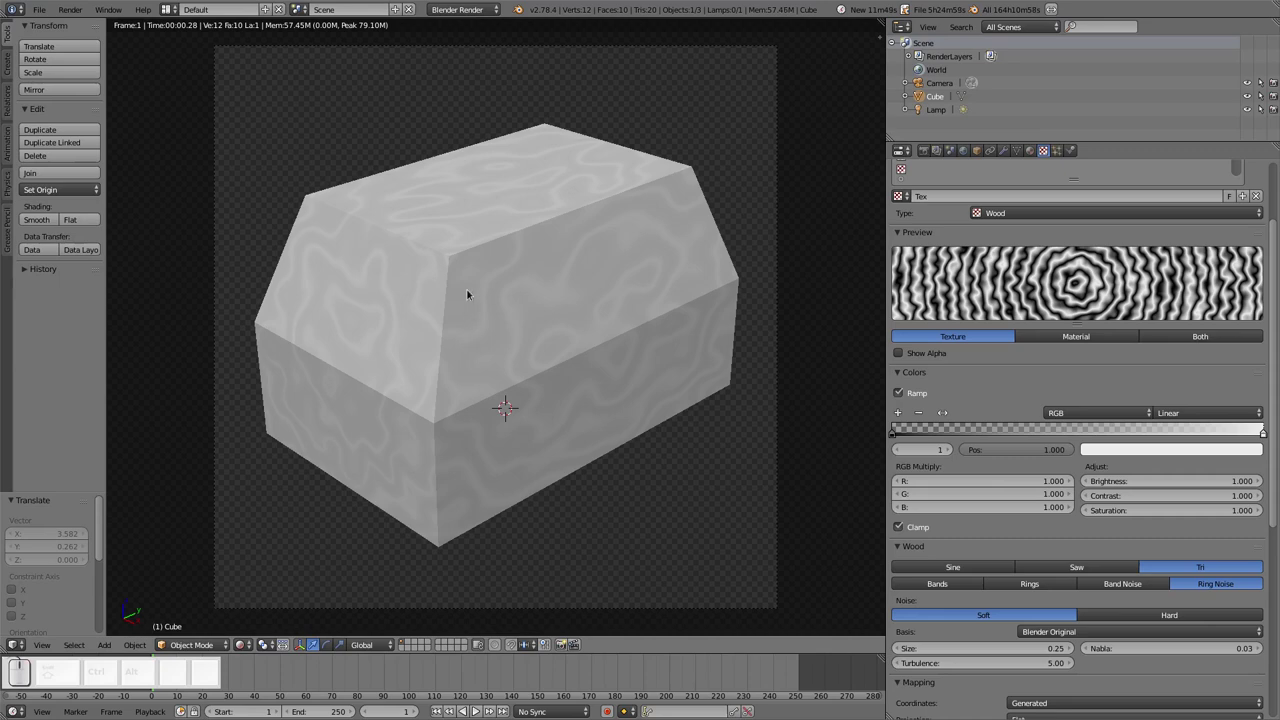
key("z")
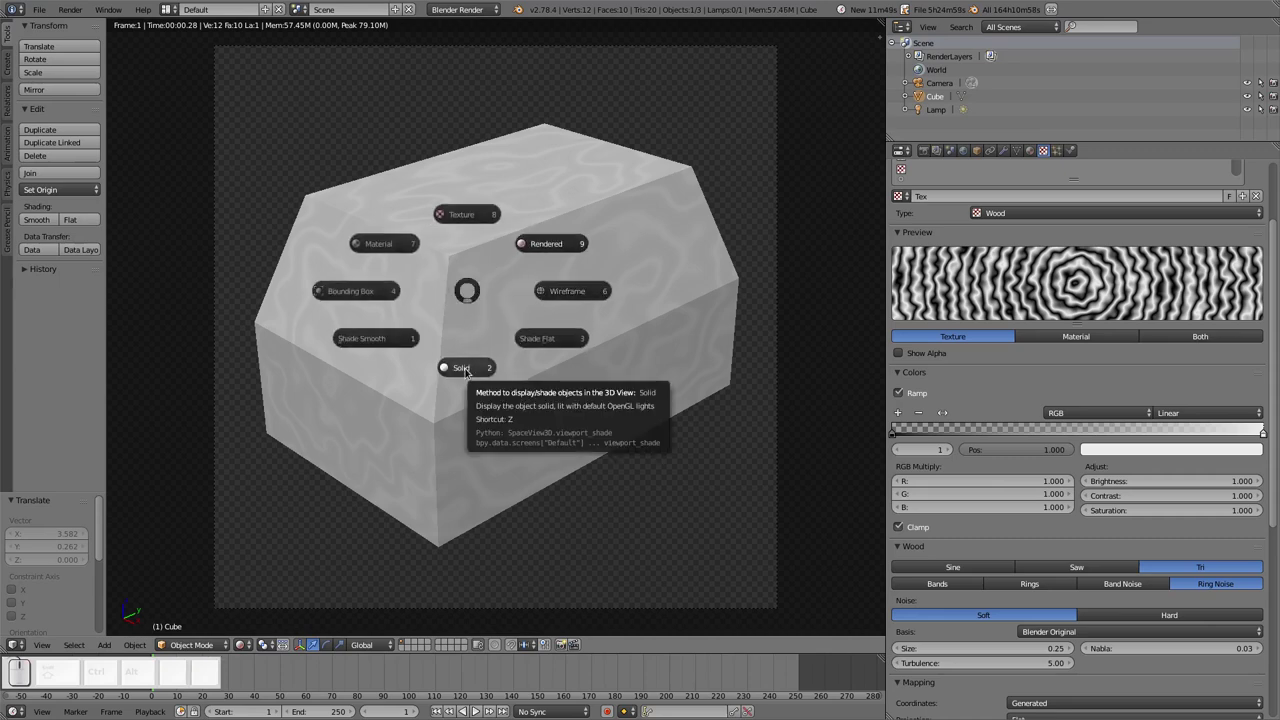
key("Escape")
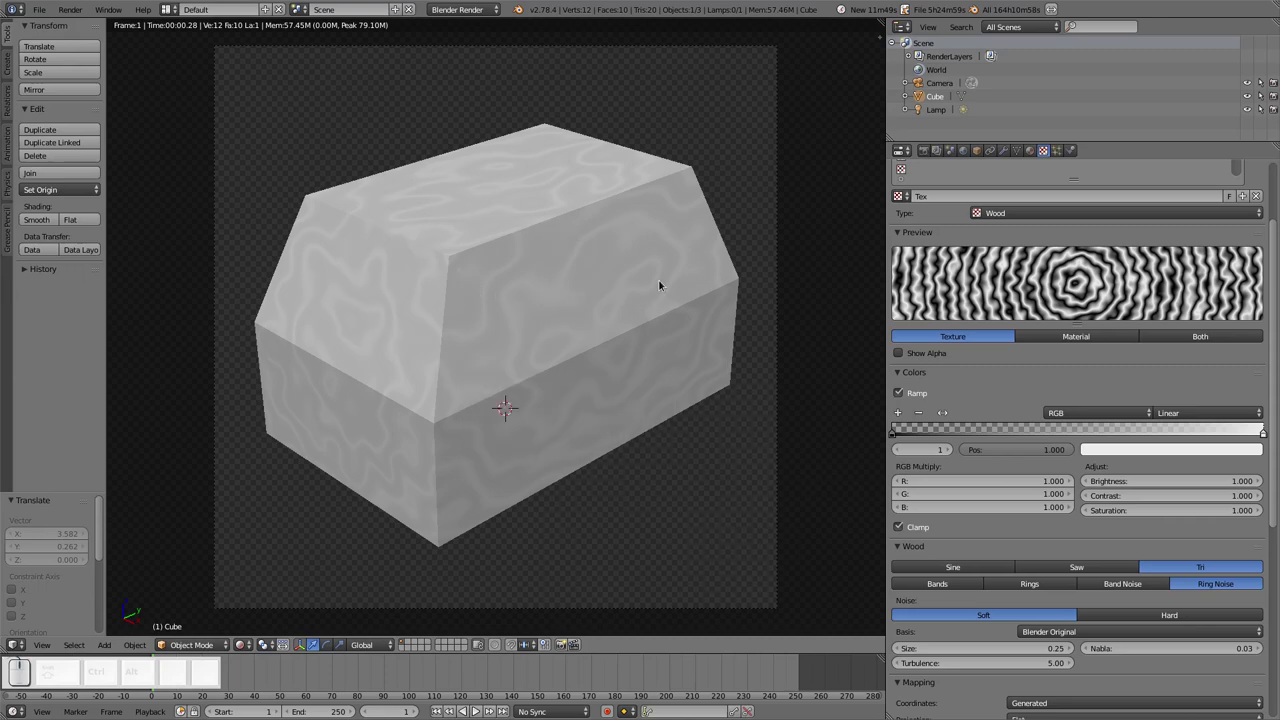
key("z")
key("Escape")
key("shift+z")
Delete the textured cube from the scene
key("z")
key("Escape")
key("x")
left_click(636, 197)
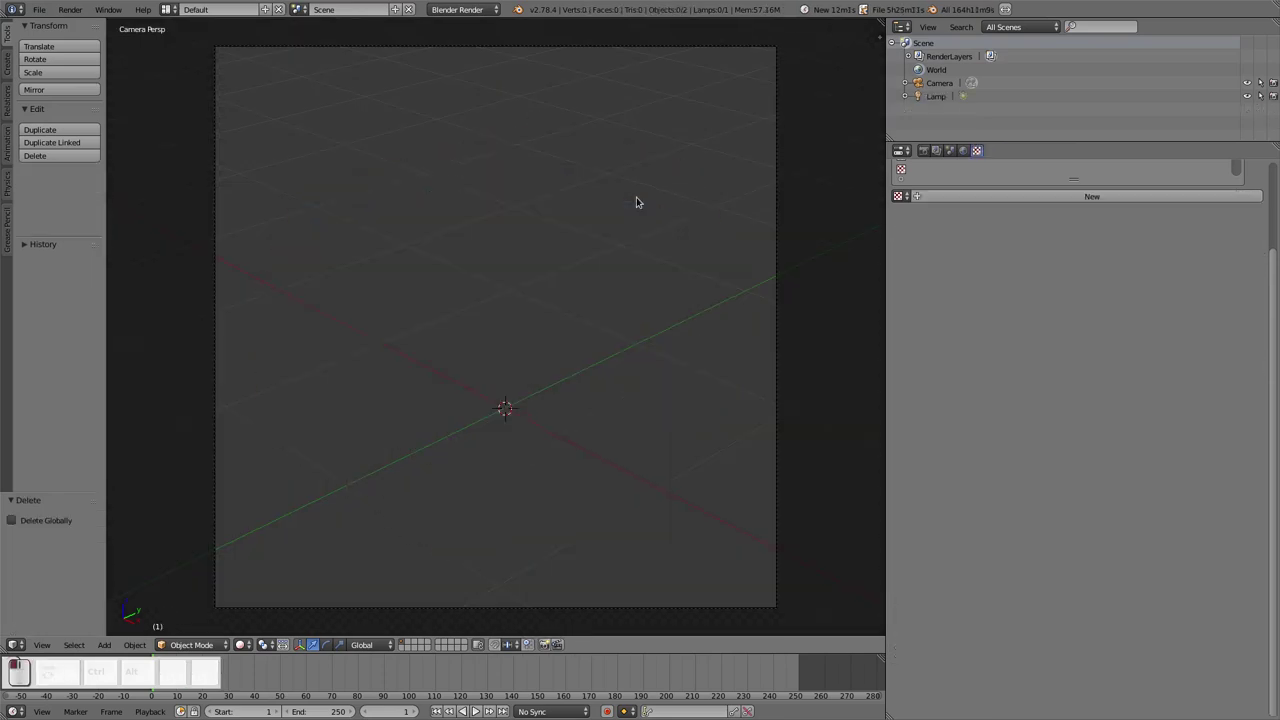
Add a UV sphere with 32 segments and 16 rings and view its mesh data
key("shift+a")
mouse_move(588, 214)
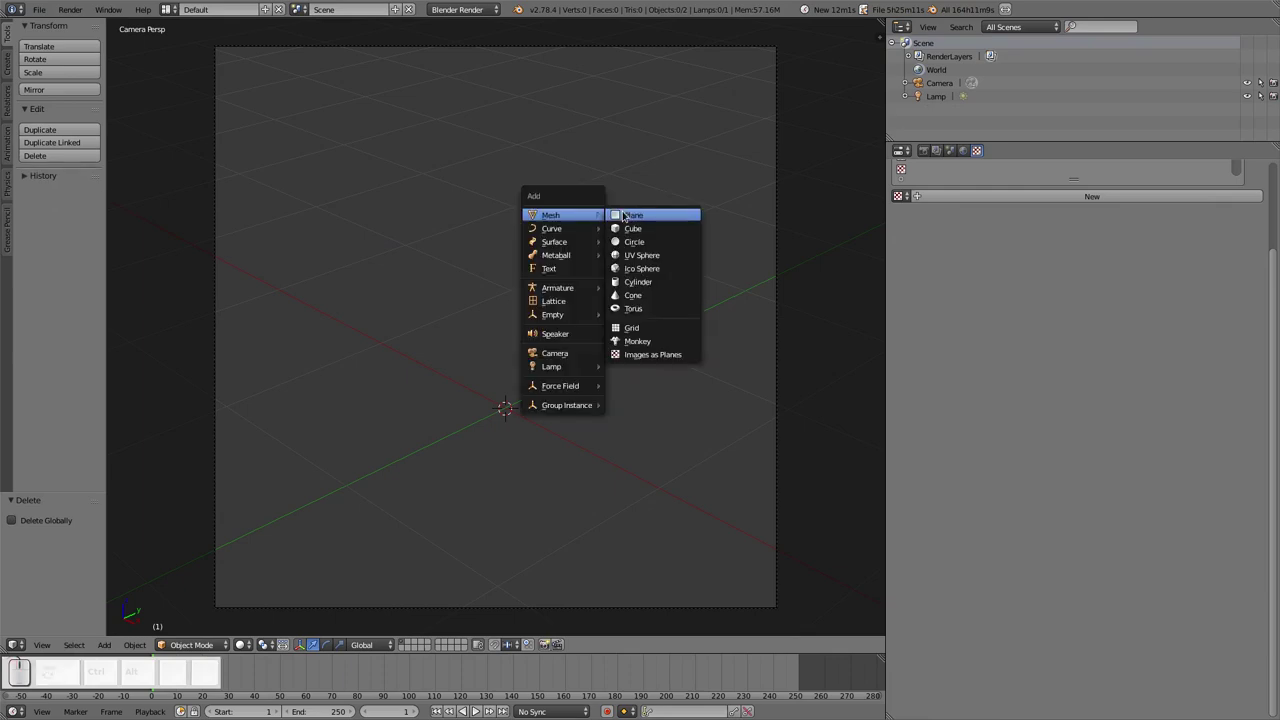
left_click(659, 257)
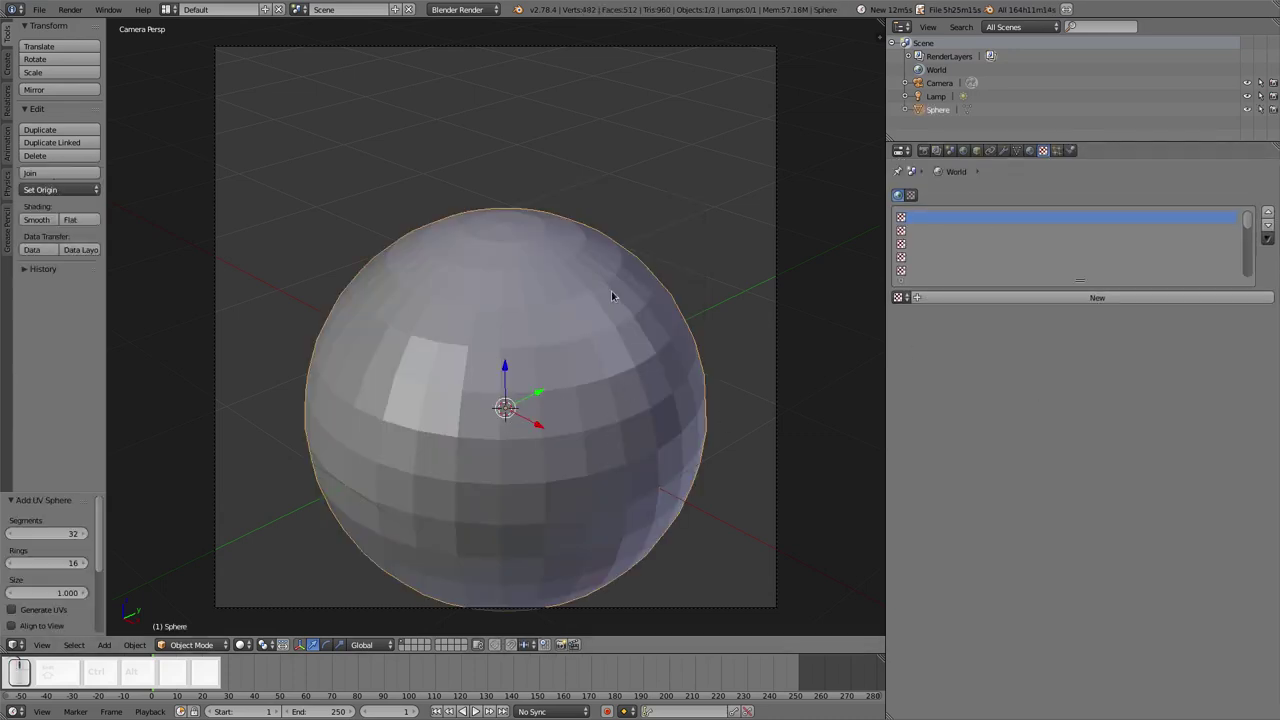
left_click(1017, 151)
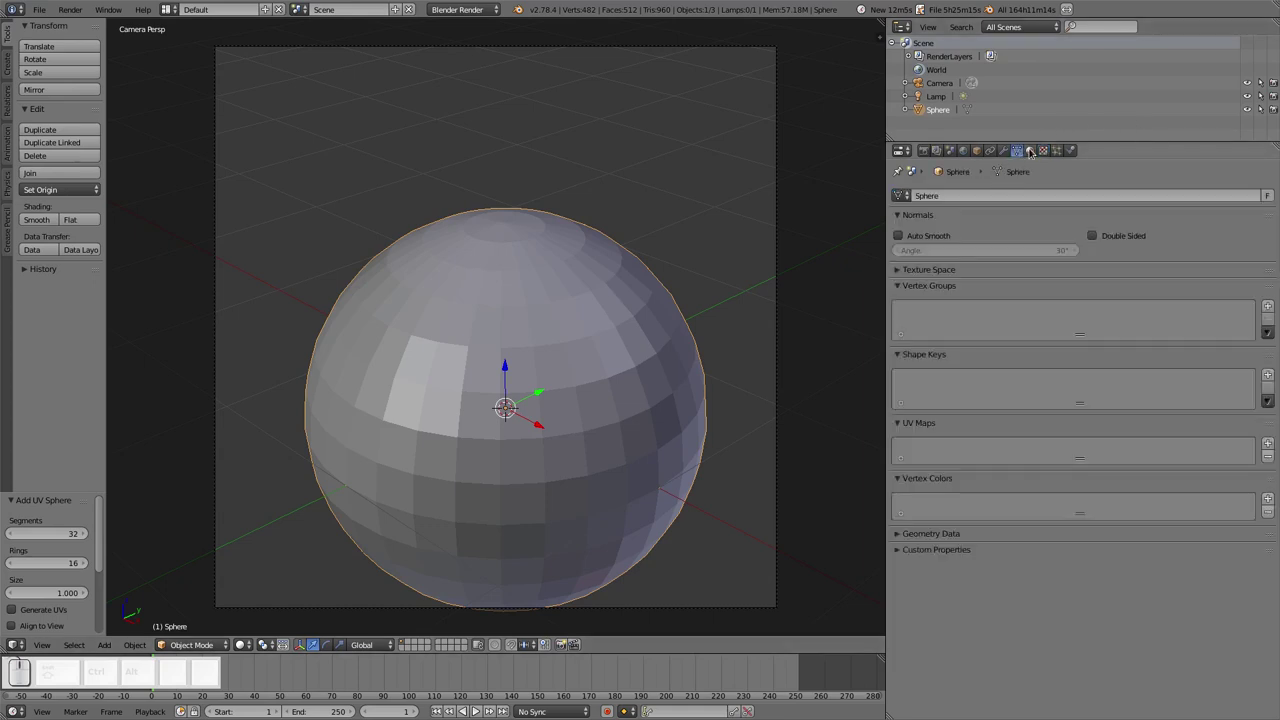
Add a Displace modifier driven by the Tex texture with strength -0.500
left_click(1004, 151)
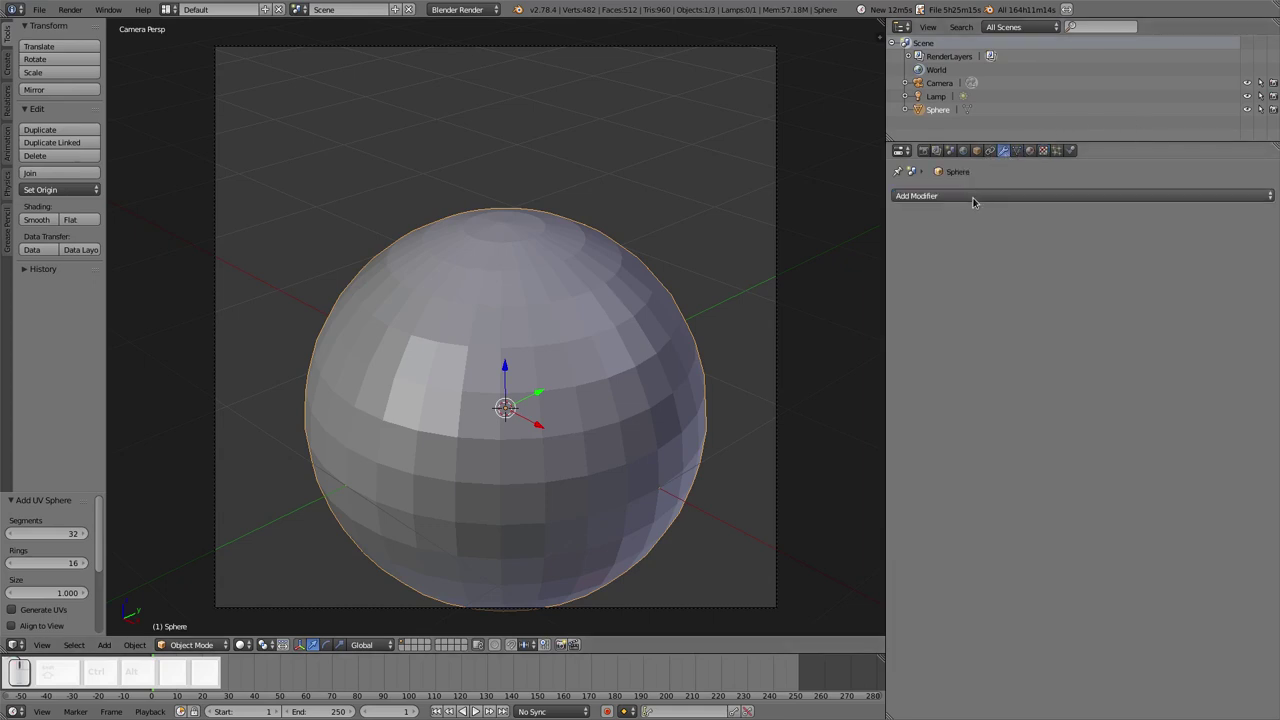
left_click(973, 198)
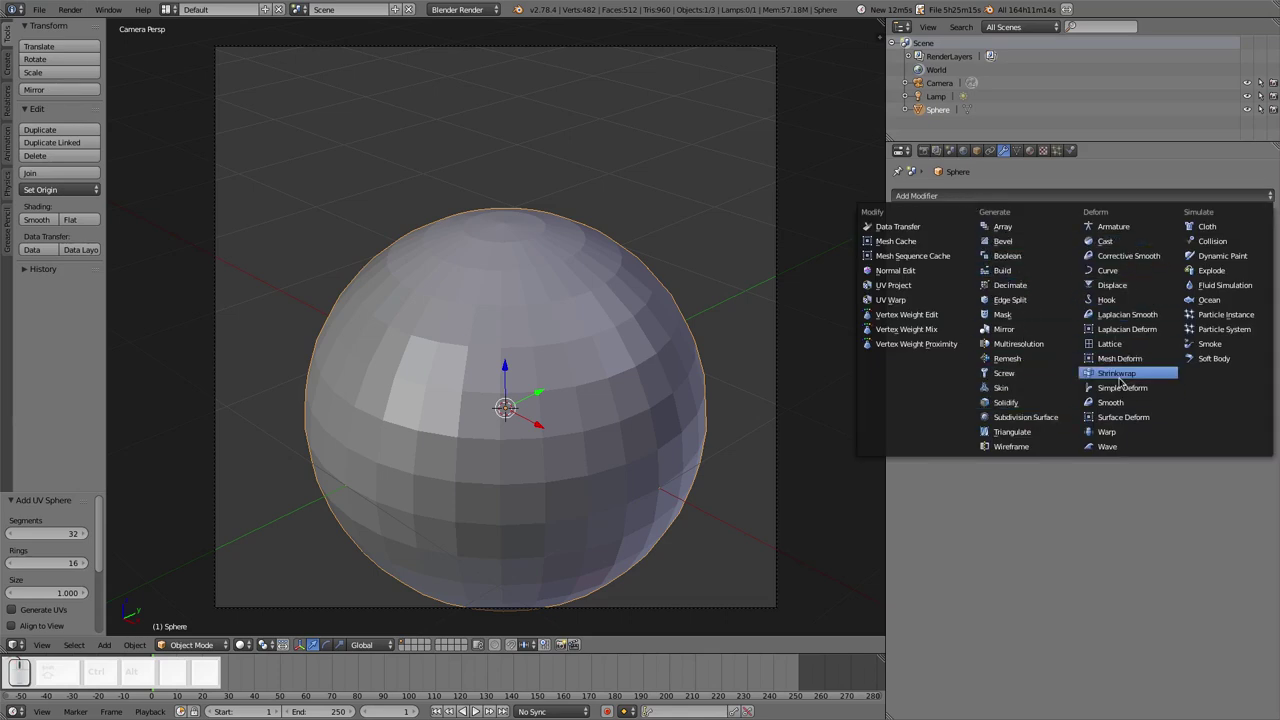
left_click(1125, 286)
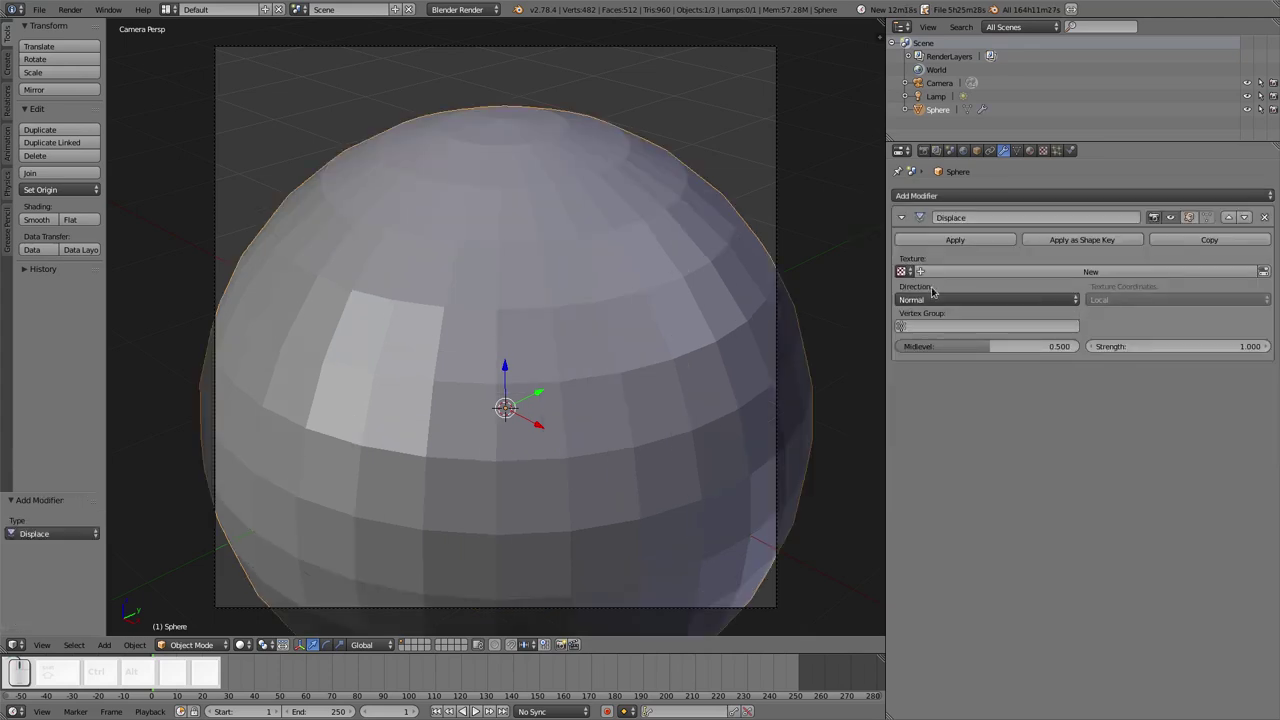
left_click(903, 271)
left_click(937, 292)
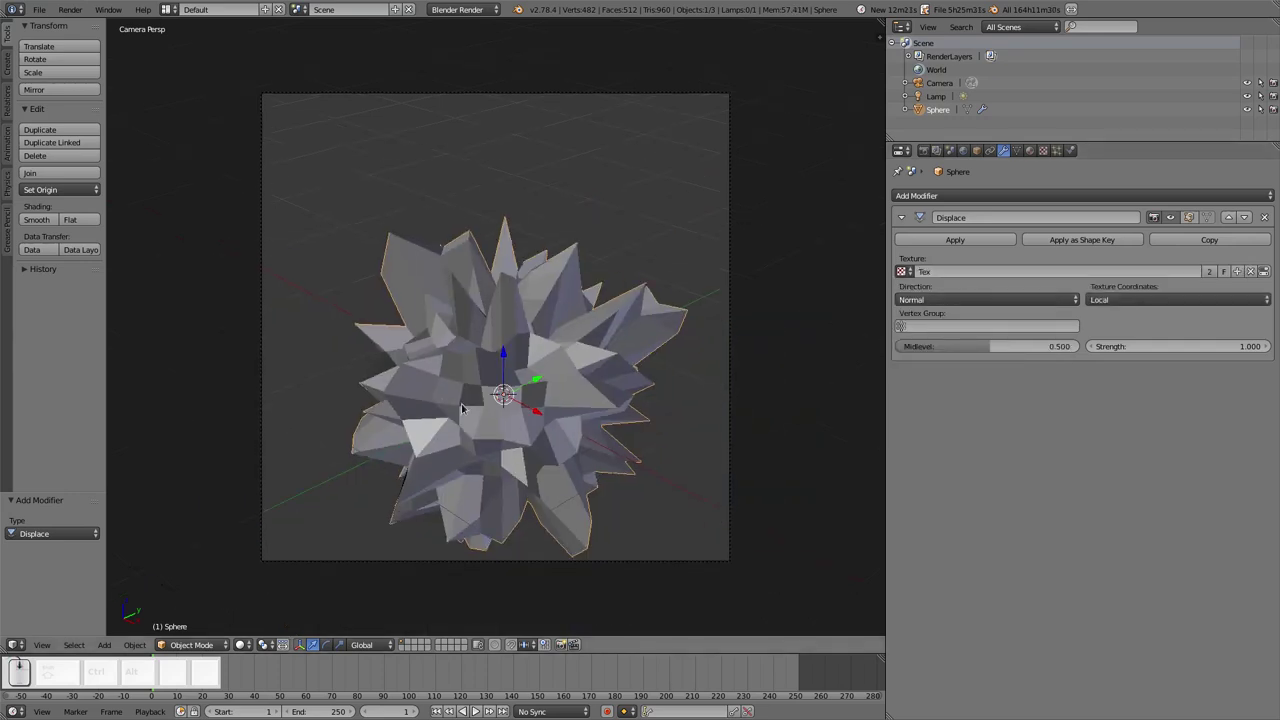
middle_click_drag(442, 400, 530, 388)
scroll(534, 401, "up", 3)
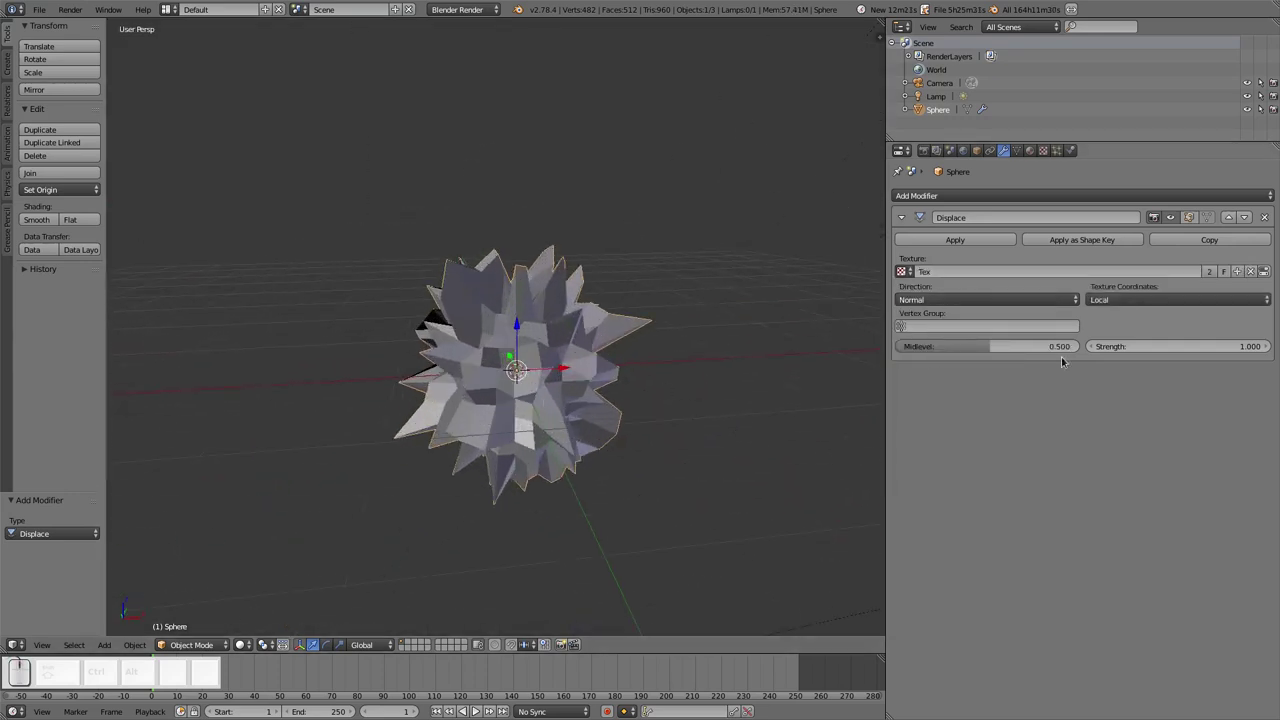
left_click_drag(1183, 350, 1105, 350)
mouse_move(705, 374)
middle_mouse_down()
mouse_move(723, 366)
mouse_move(711, 397)
mouse_move(599, 373)
mouse_move(643, 386)
middle_mouse_up()
Toggle the sphere between Smooth and Flat shading, ending Flat, and test-render it
left_click(37, 220)
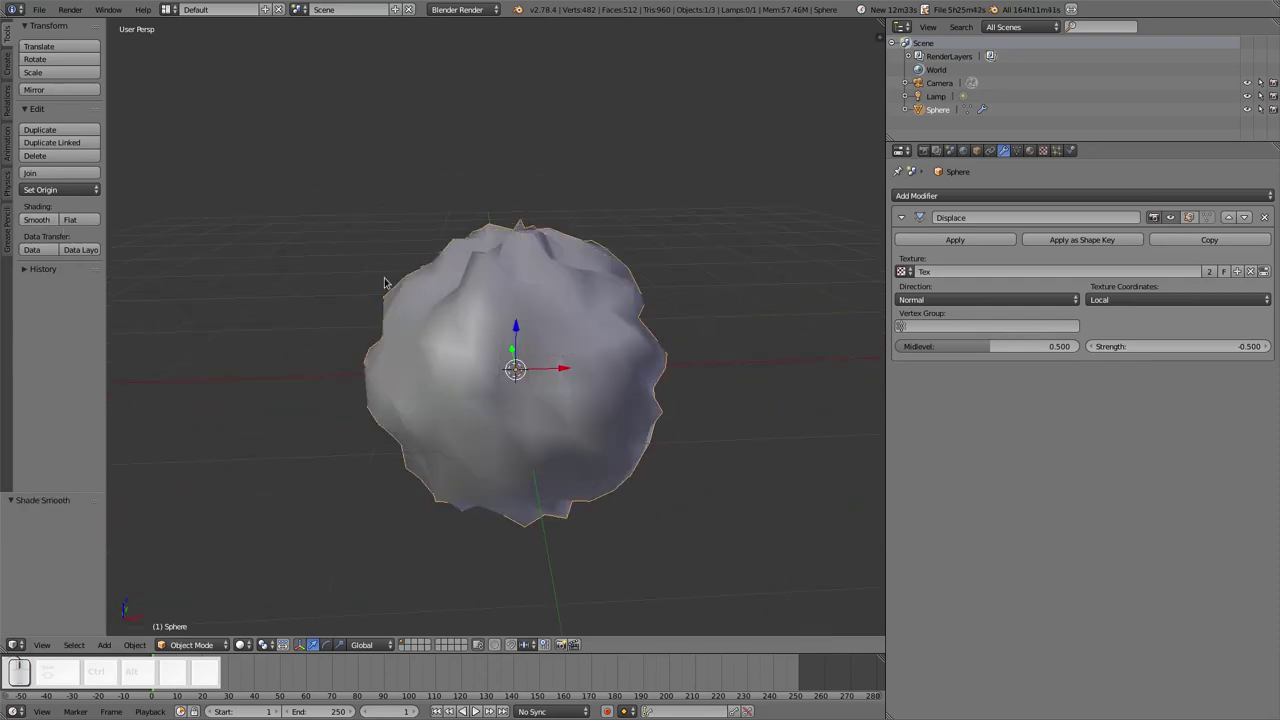
left_click(69, 221)
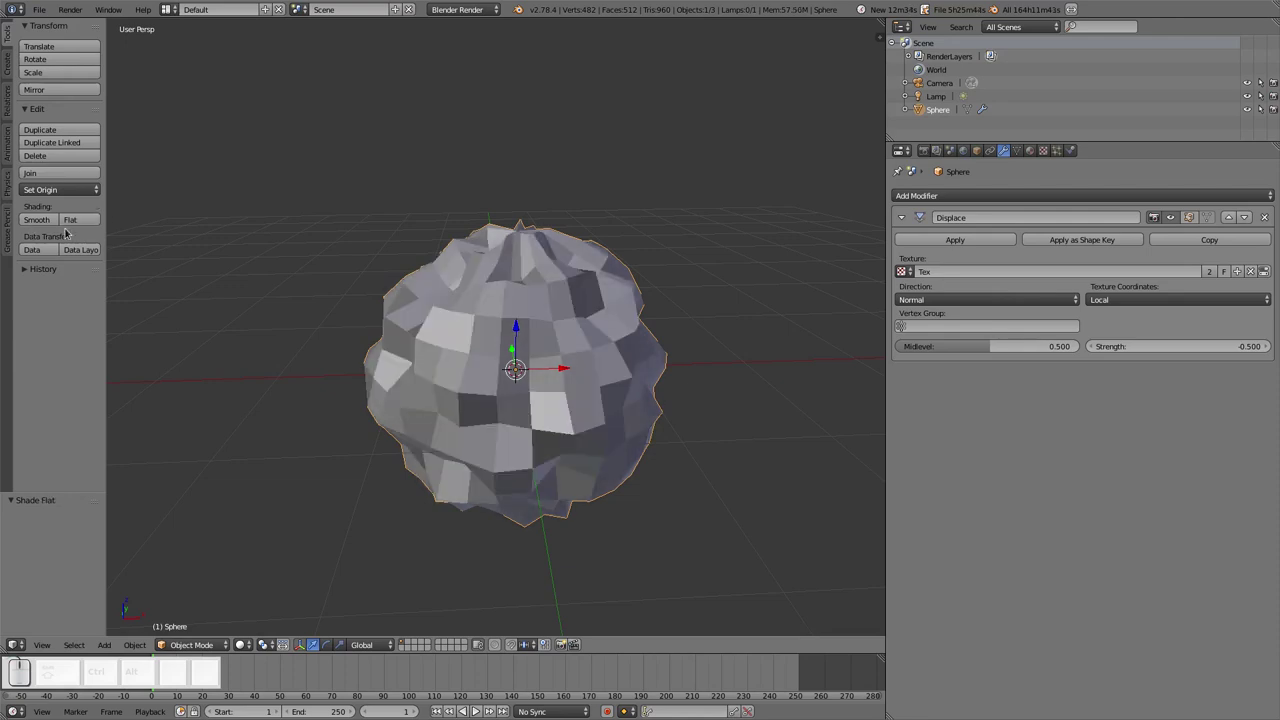
left_click(37, 220)
left_click(69, 220)
key("F12")
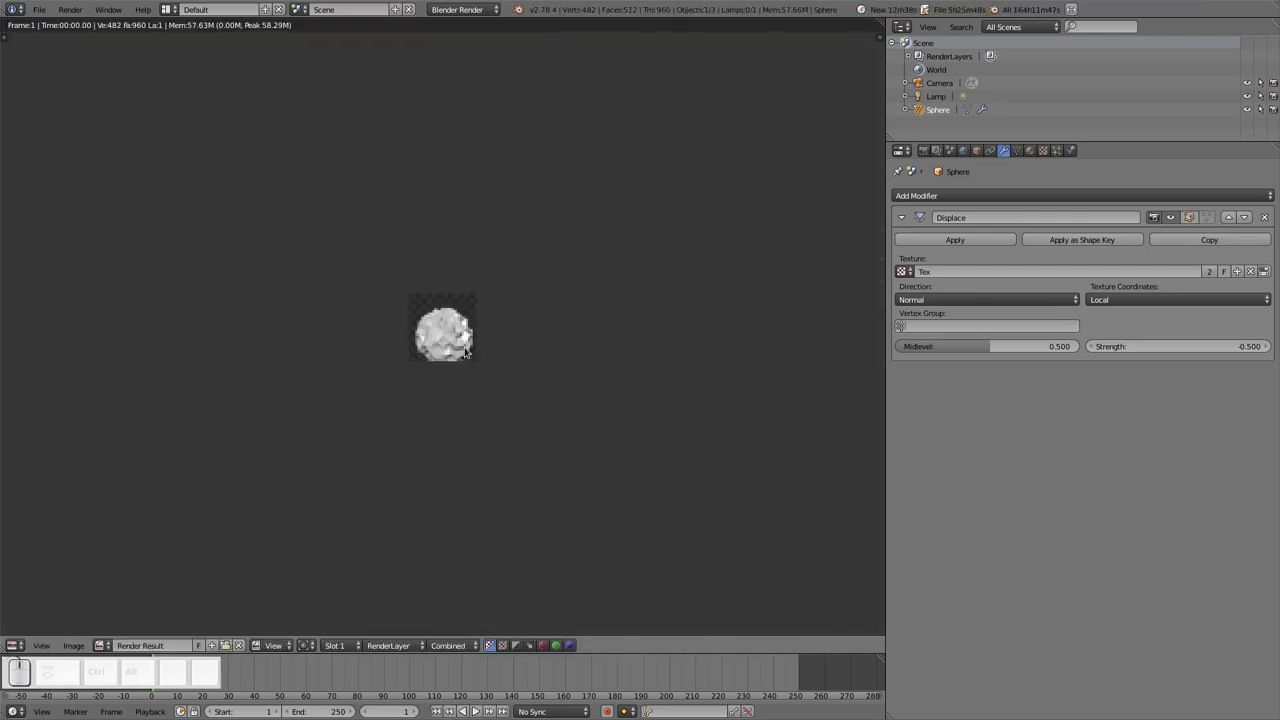
key("Escape")
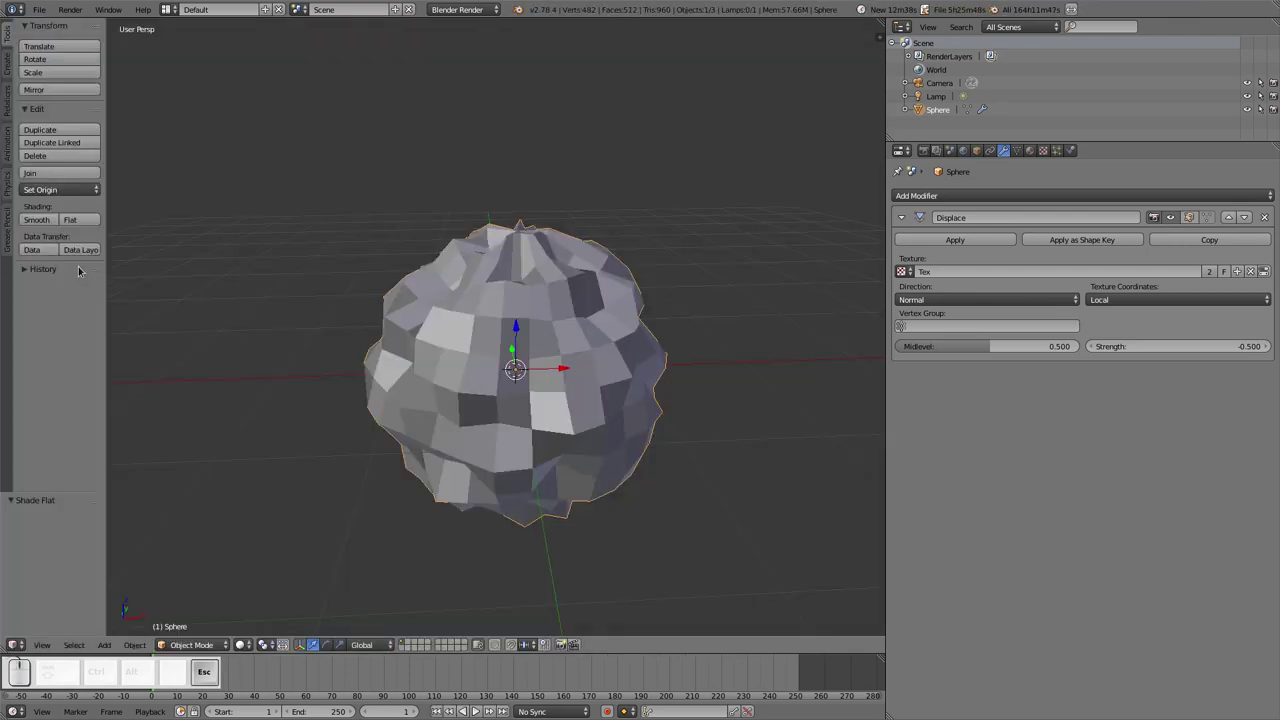
Compare smooth-shaded renders against a flat-shaded render, settling on Flat shading
left_click(37, 220)
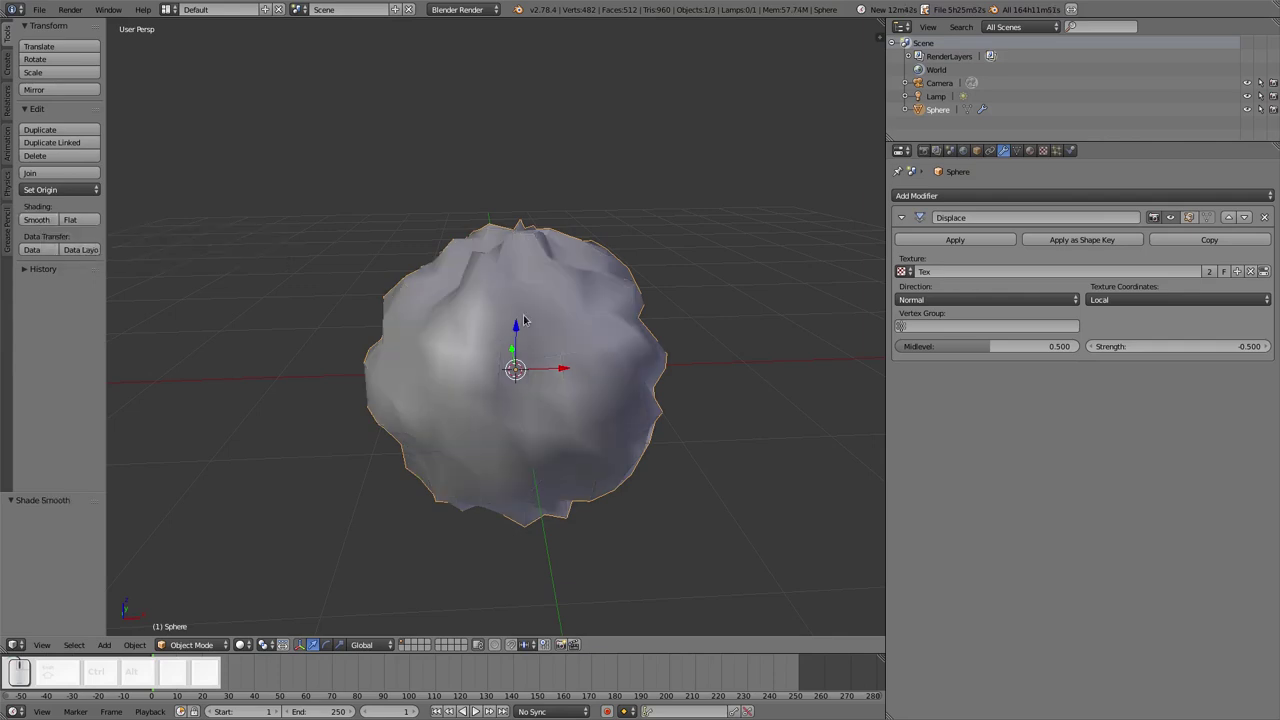
key("F12")
key("F11")
key("F11")
key("F11")
key("F12")
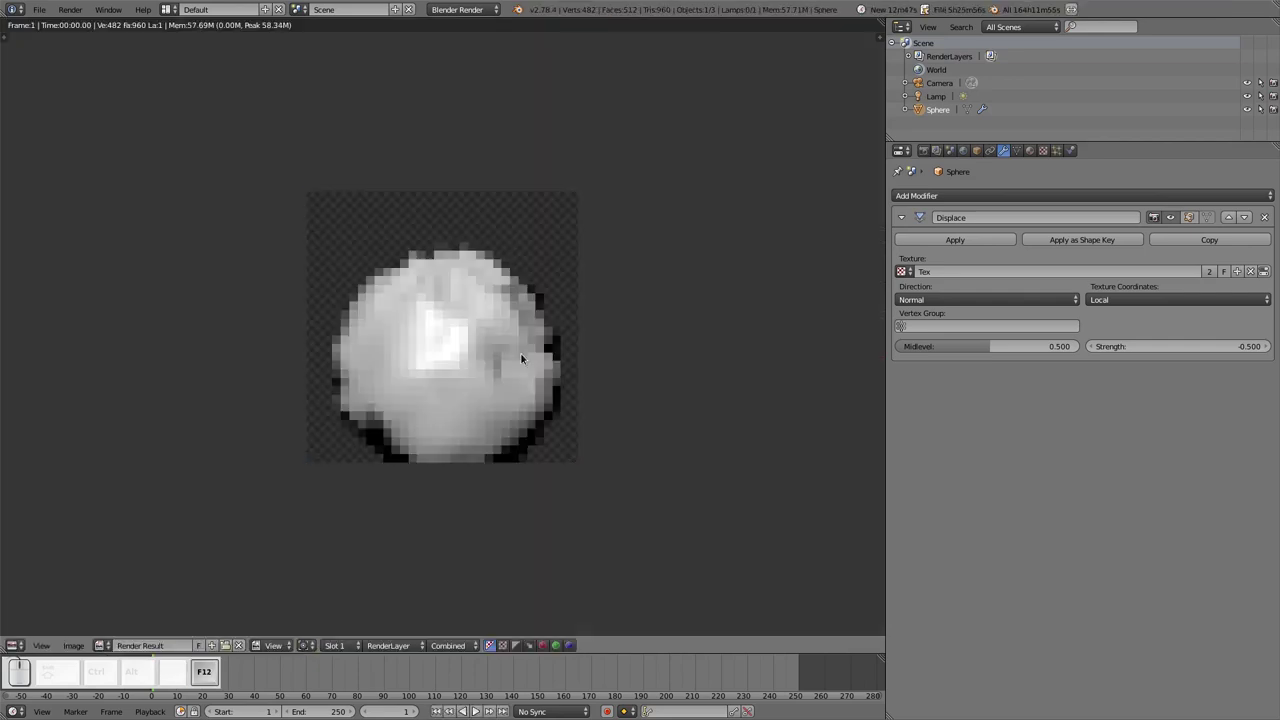
key("F11")
key("F11")
key("F11")
key("F11")
key("F12")
key("F11")
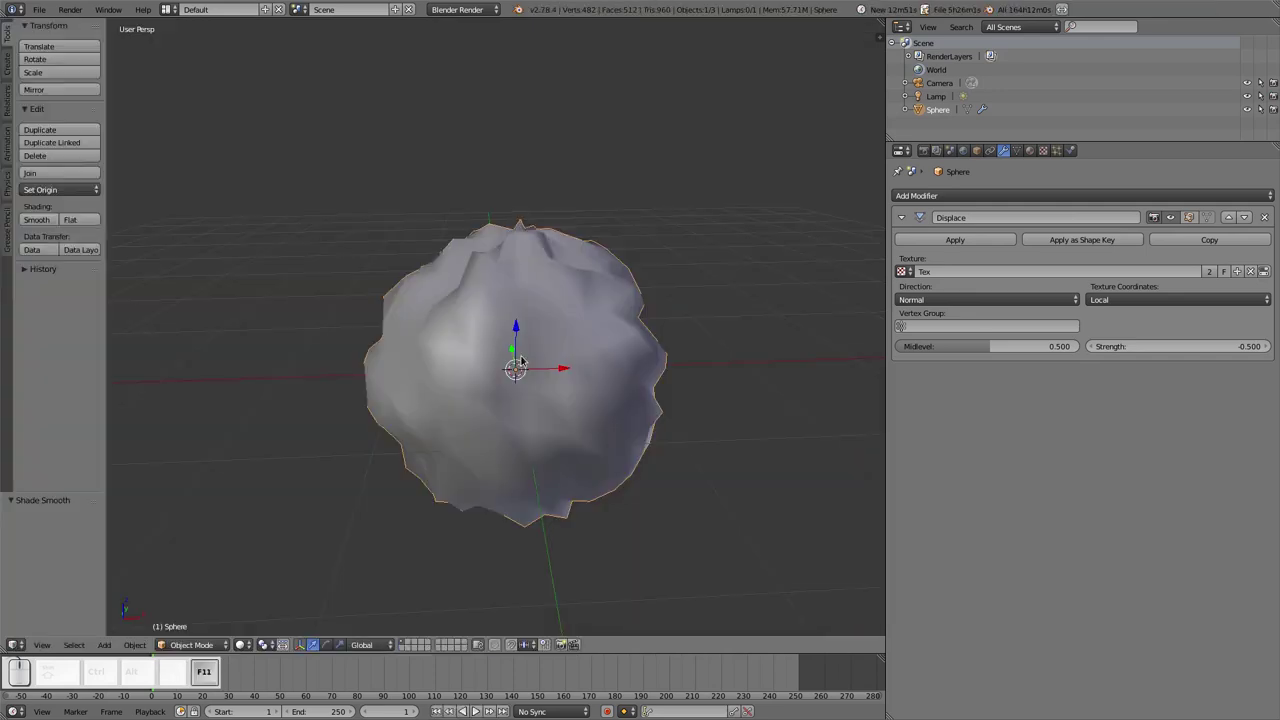
left_click(70, 219)
key("F12")
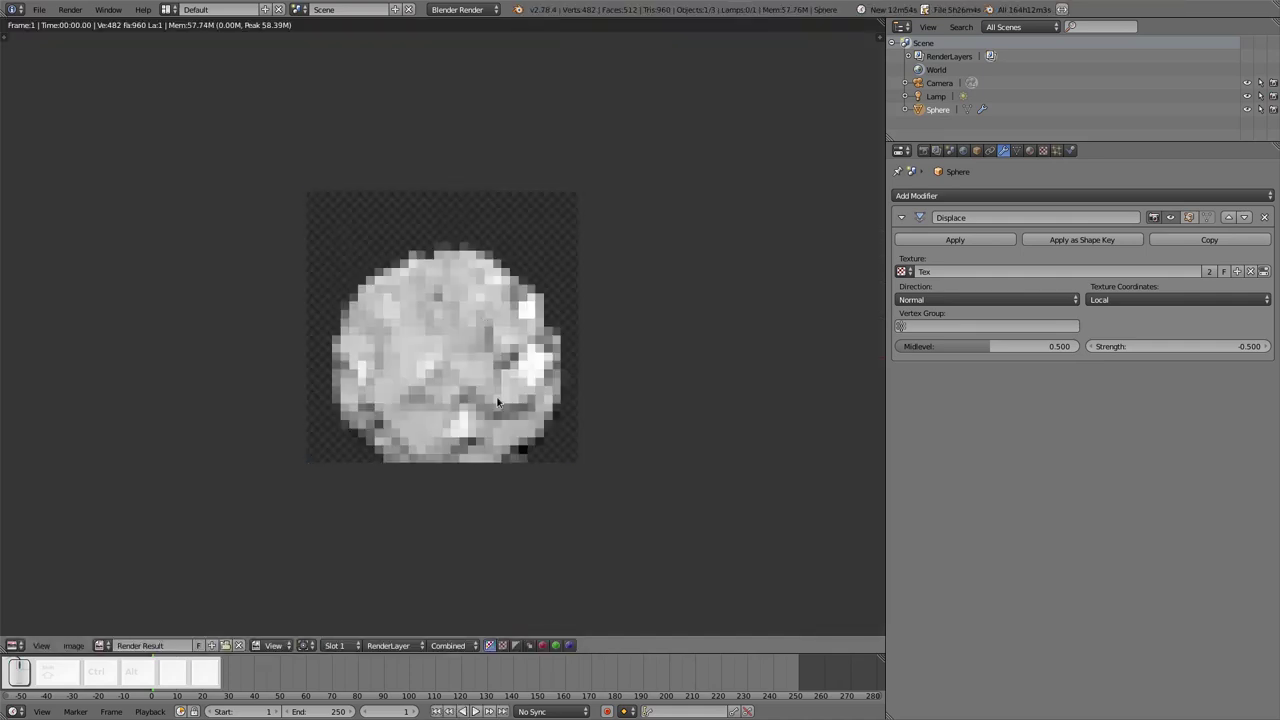
key("Escape")
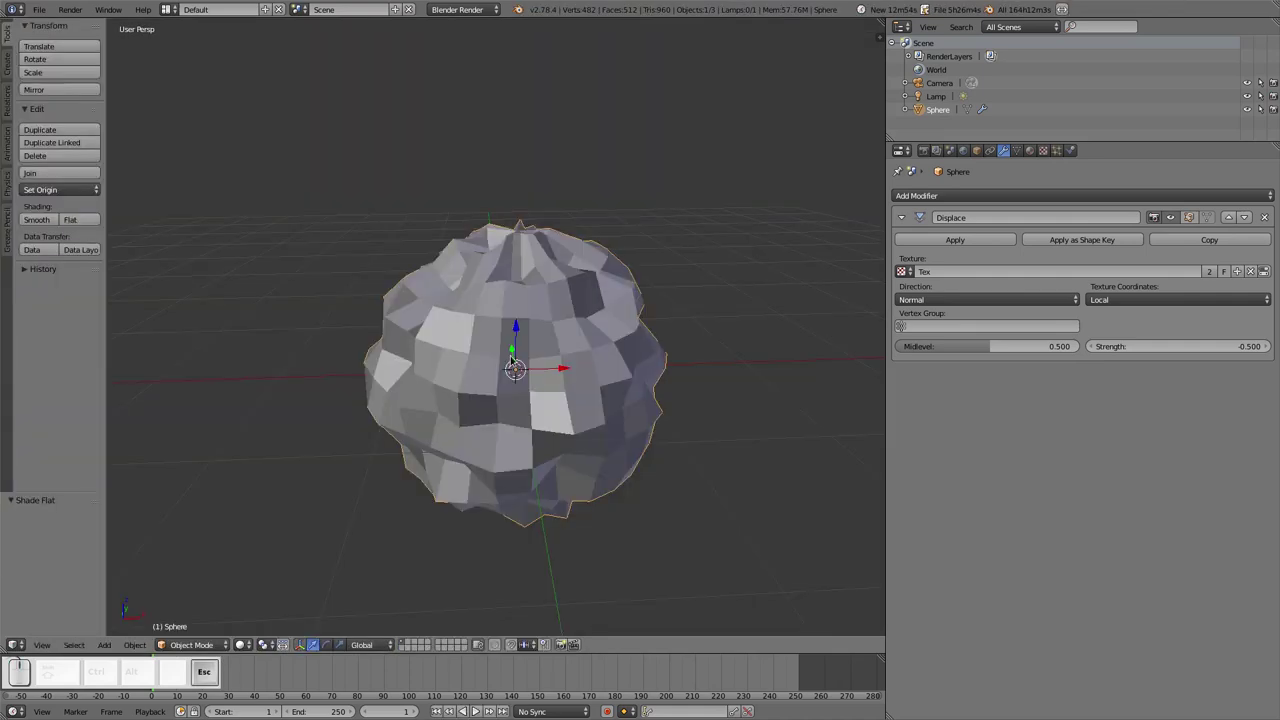
Raise the sphere 0.480 along Z in the camera view
key("KP_0")
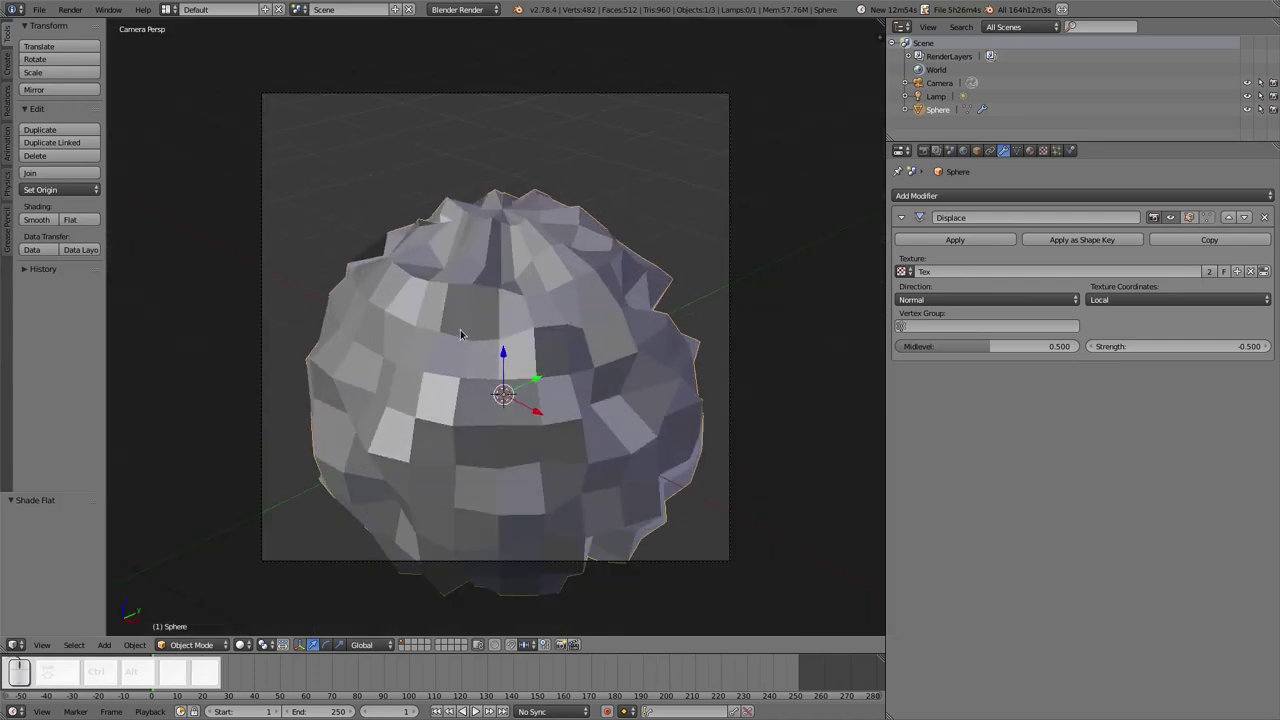
left_click_drag(503, 358, 508, 290)
middle_click_drag(429, 291, 530, 350)
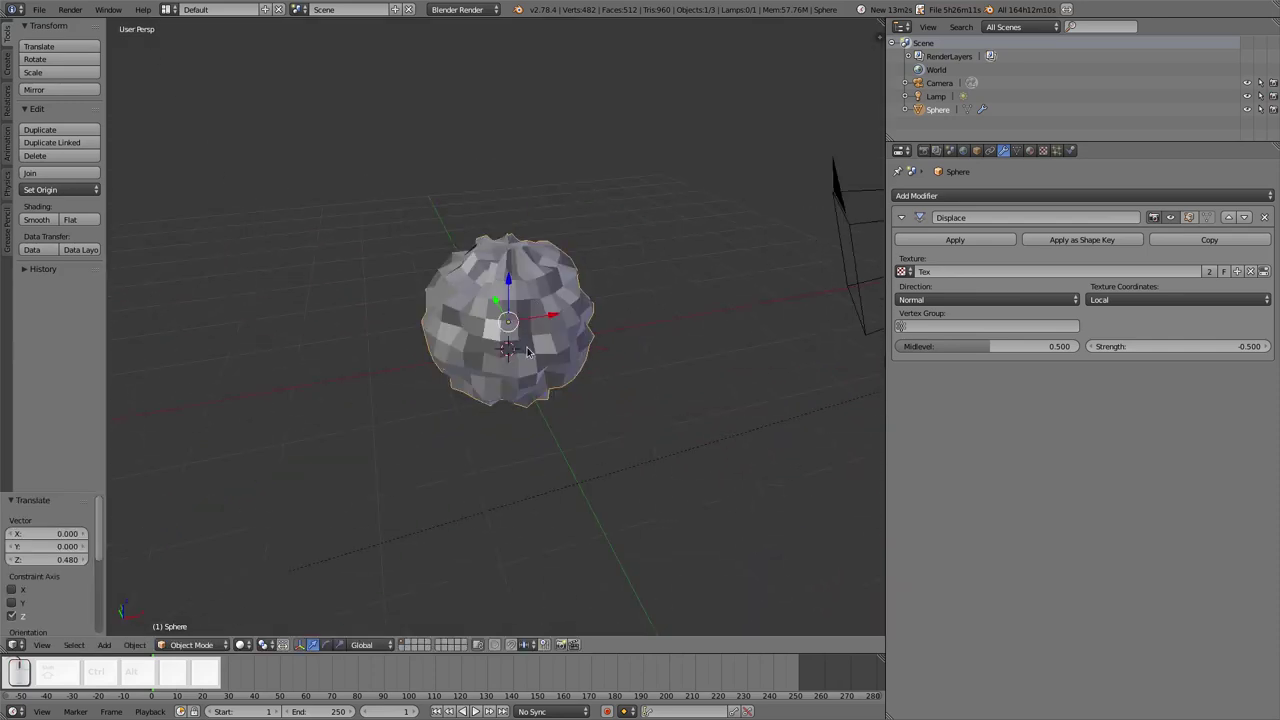
scroll(528, 350, "up", 3)
key("Tab")
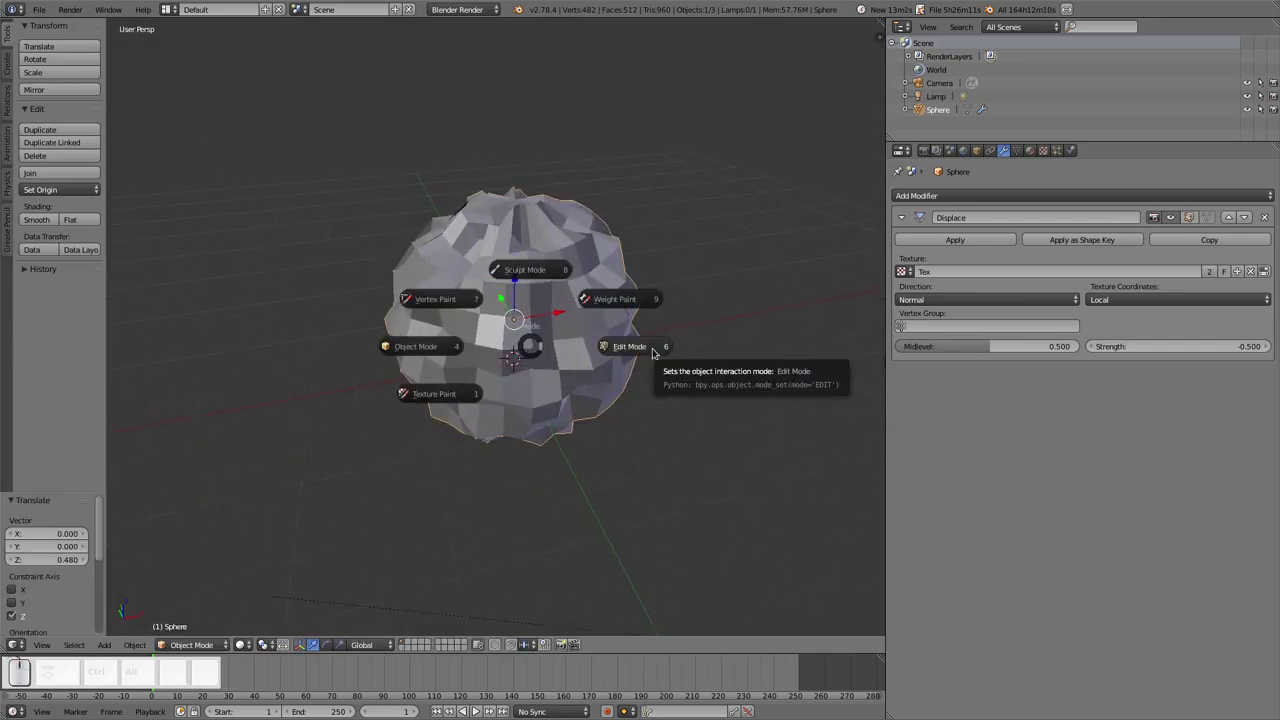
Enter Edit Mode in vertex select and turn on proportional editing
left_click(648, 349)
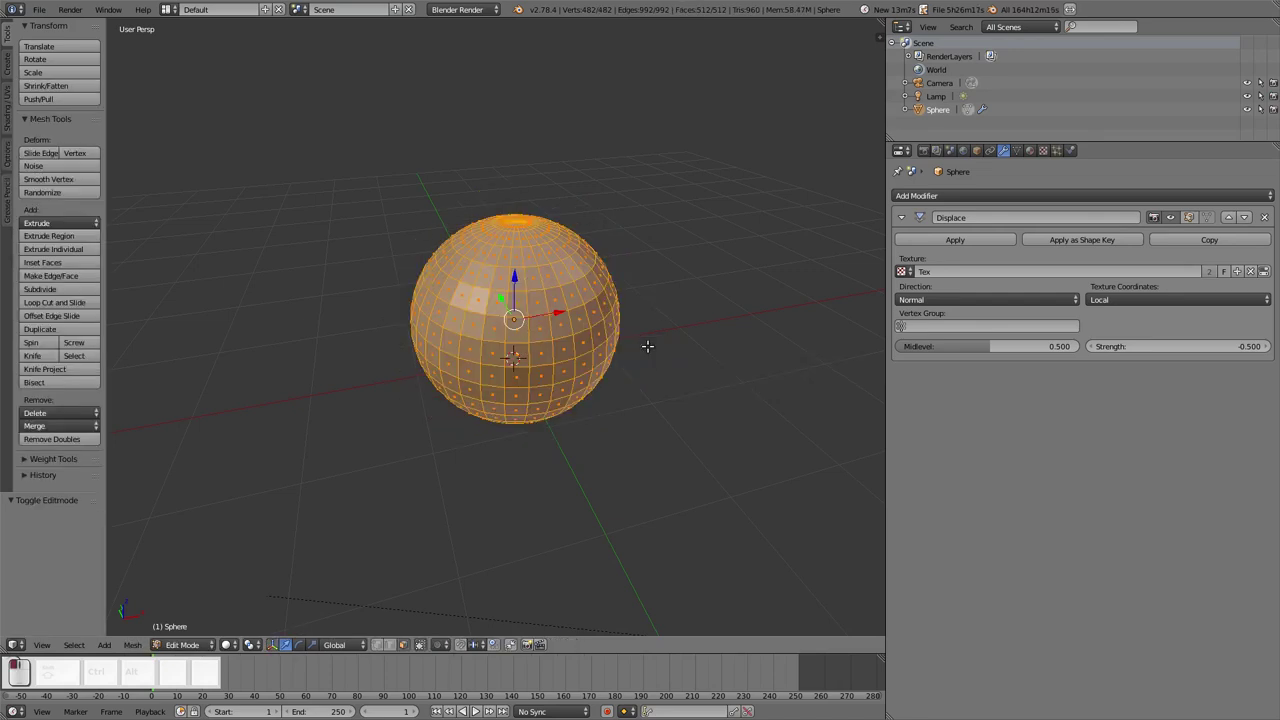
left_click(380, 646)
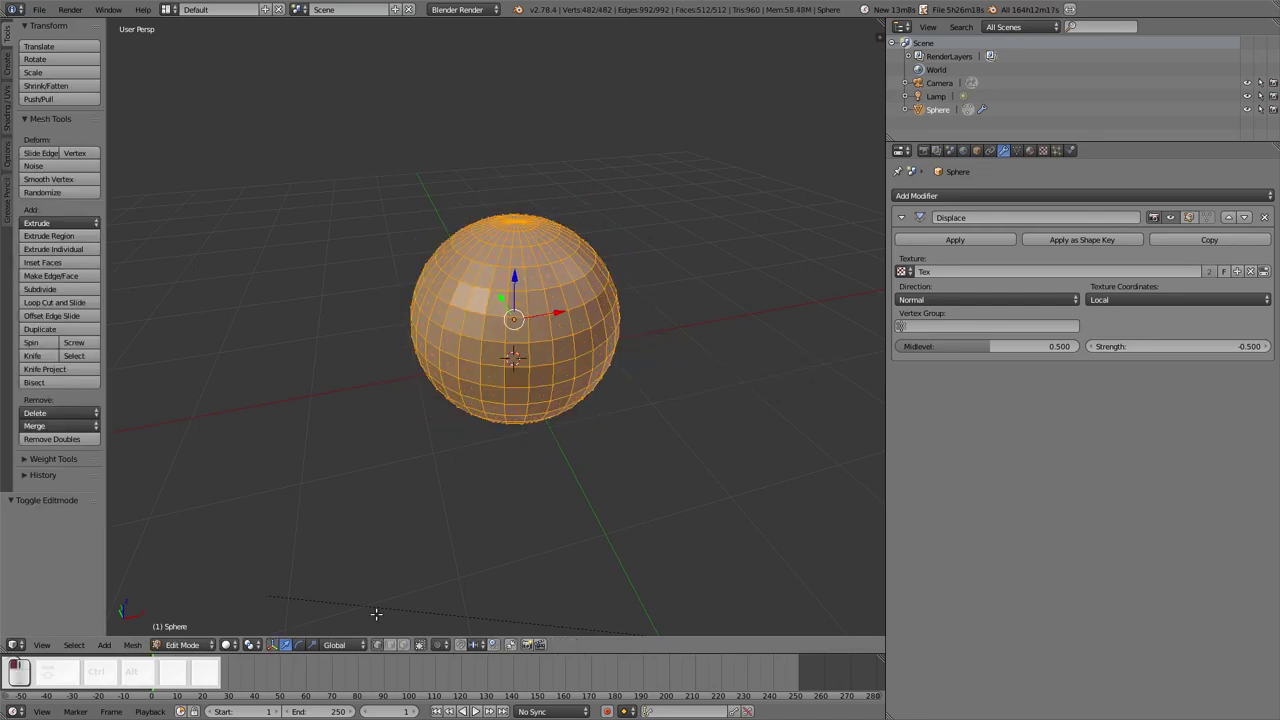
right_click(445, 305)
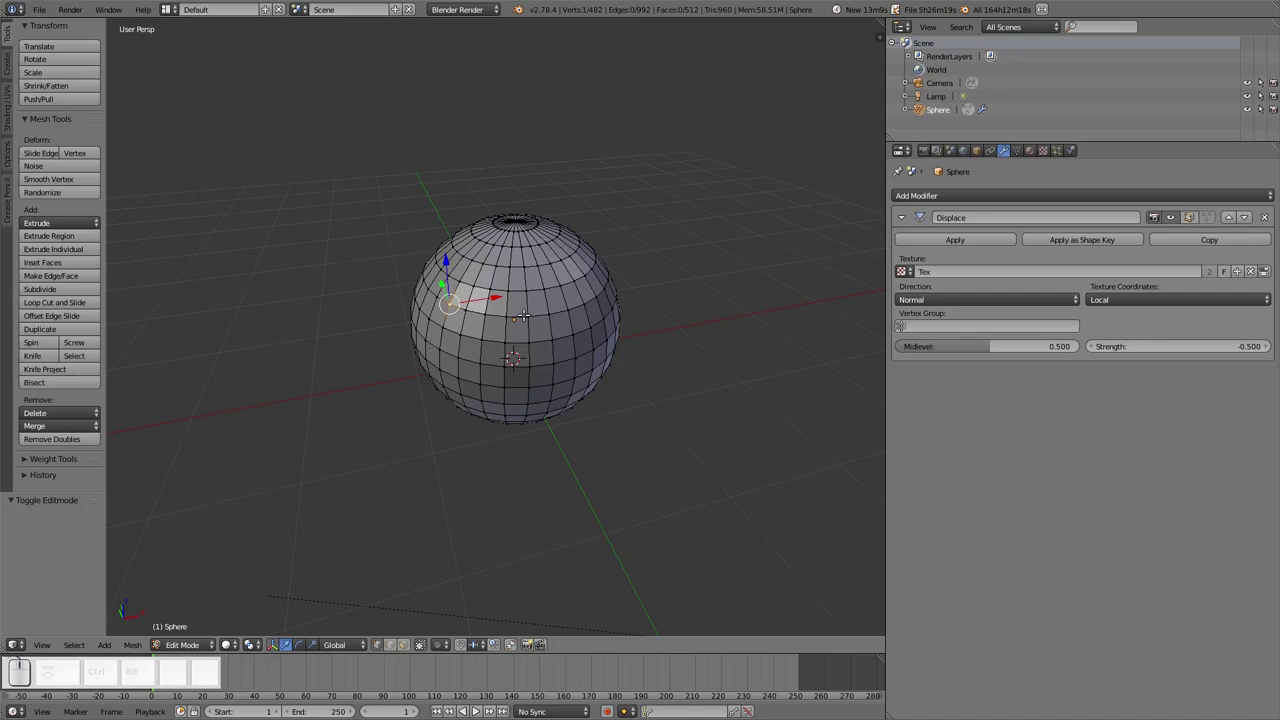
left_click(440, 645)
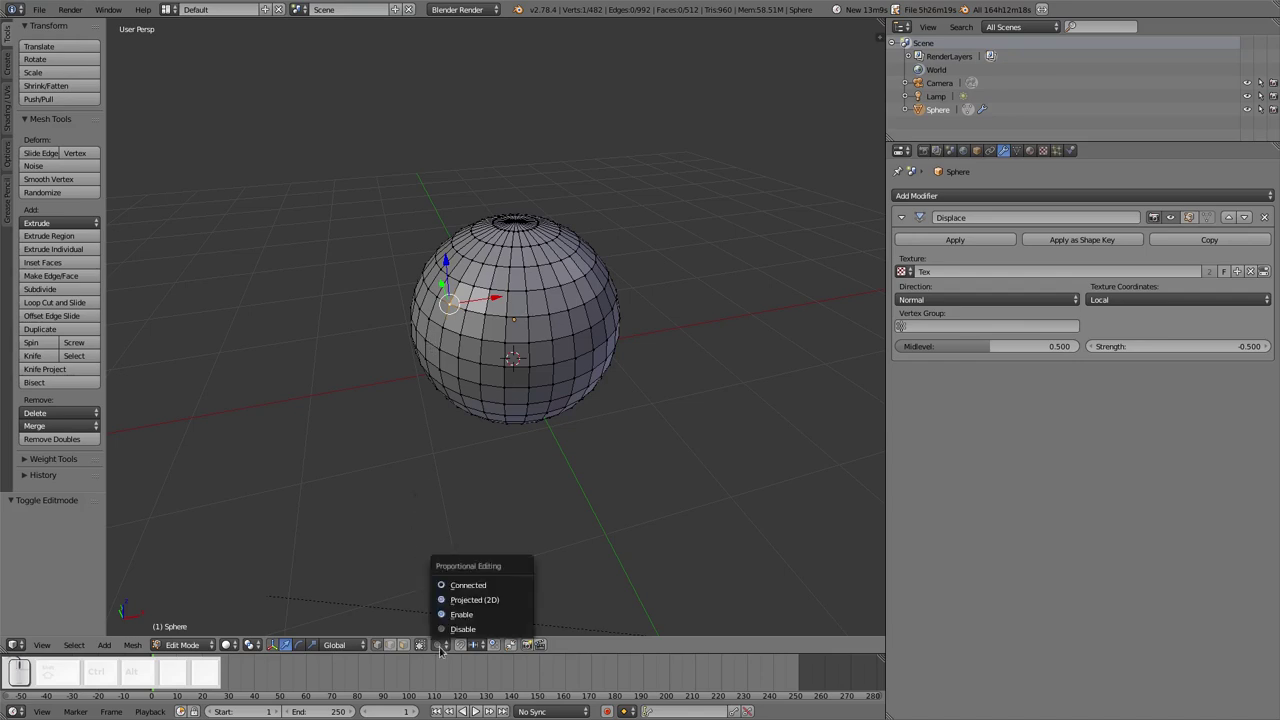
left_click(462, 614)
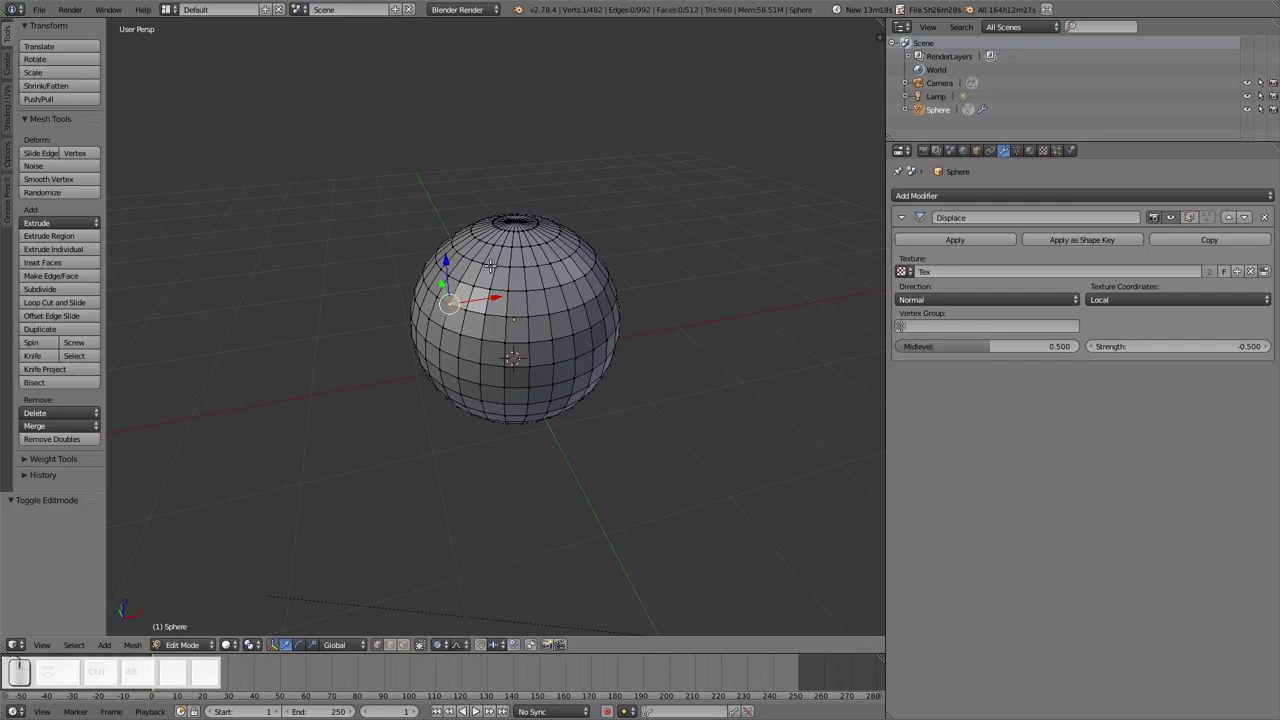
Pull the top vertex upward into a peak, adjusting the proportional falloff radius
right_click(490, 265)
left_click_drag(481, 222, 469, 166)
key("Page_Down")
key("Page_Down")
key("Page_Down")
key("Page_Down")
key("Page_Down")
key("Page_Down")
key("Page_Down")
key("Page_Down")
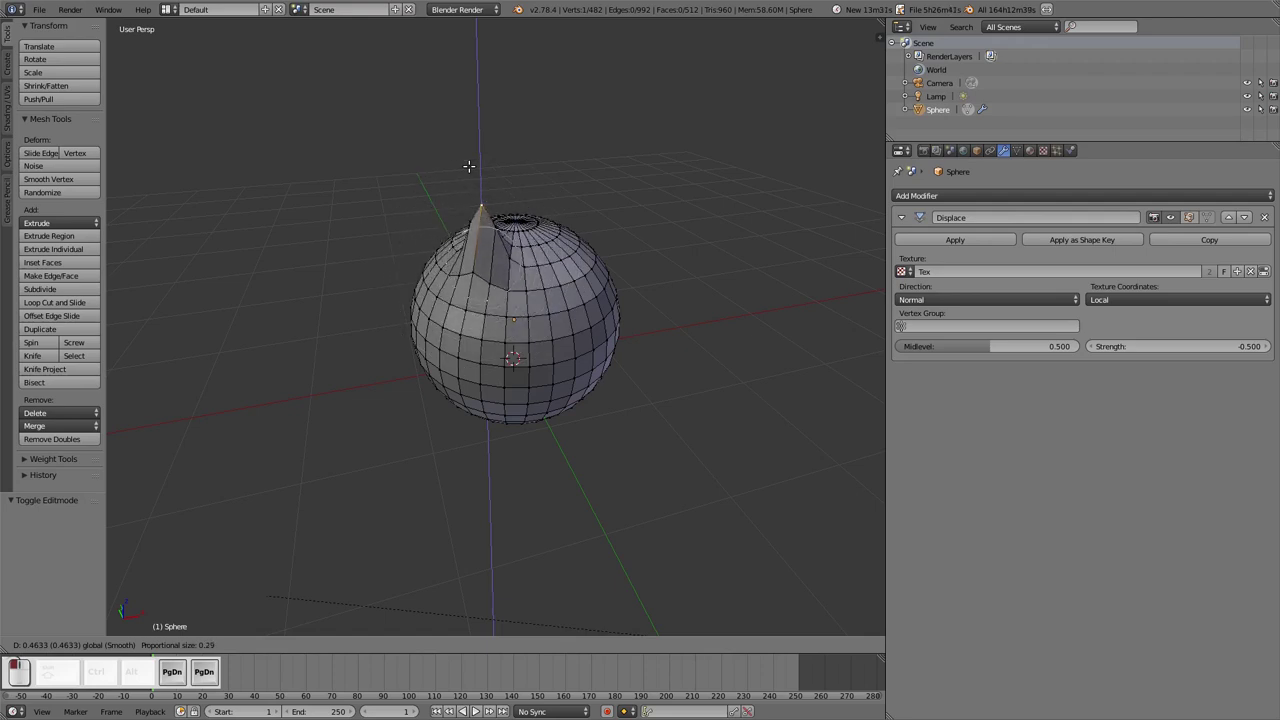
key("Page_Down")
left_click_drag(469, 166, 464, 141)
key("Page_Up")
left_click_drag(471, 187, 425, 310)
key("Page_Up")
key("Page_Up")
key("Page_Up")
key("Page_Up")
key("Page_Up")
key("Page_Up")
key("Page_Up")
key("Page_Up")
key("Page_Up")
key("Page_Up")
key("Page_Up")
key("Page_Up")
key("Page_Up")
key("Page_Up")
key("Page_Down")
key("Page_Down")
key("Page_Down")
key("Page_Down")
key("Page_Down")
key("Page_Down")
Push the top vertex sideways along X to bend and stretch the sphere
middle_click_drag(425, 310, 540, 285)
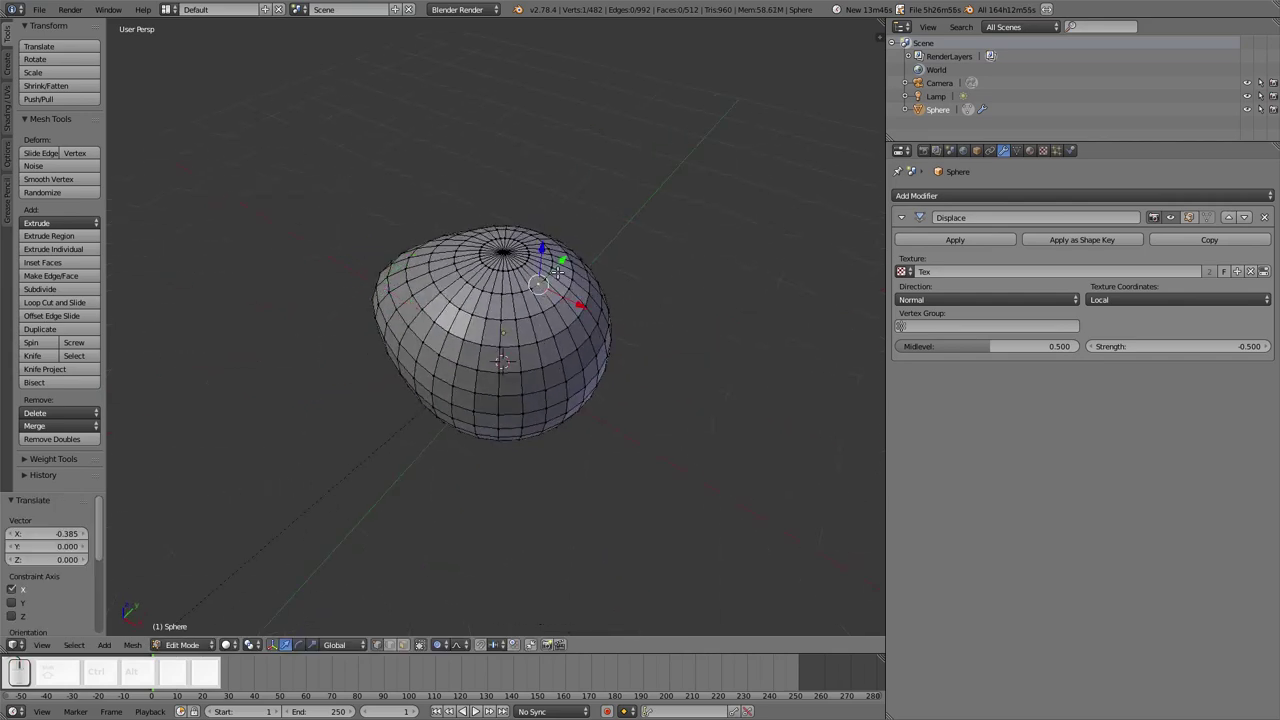
left_click_drag(557, 268, 590, 238)
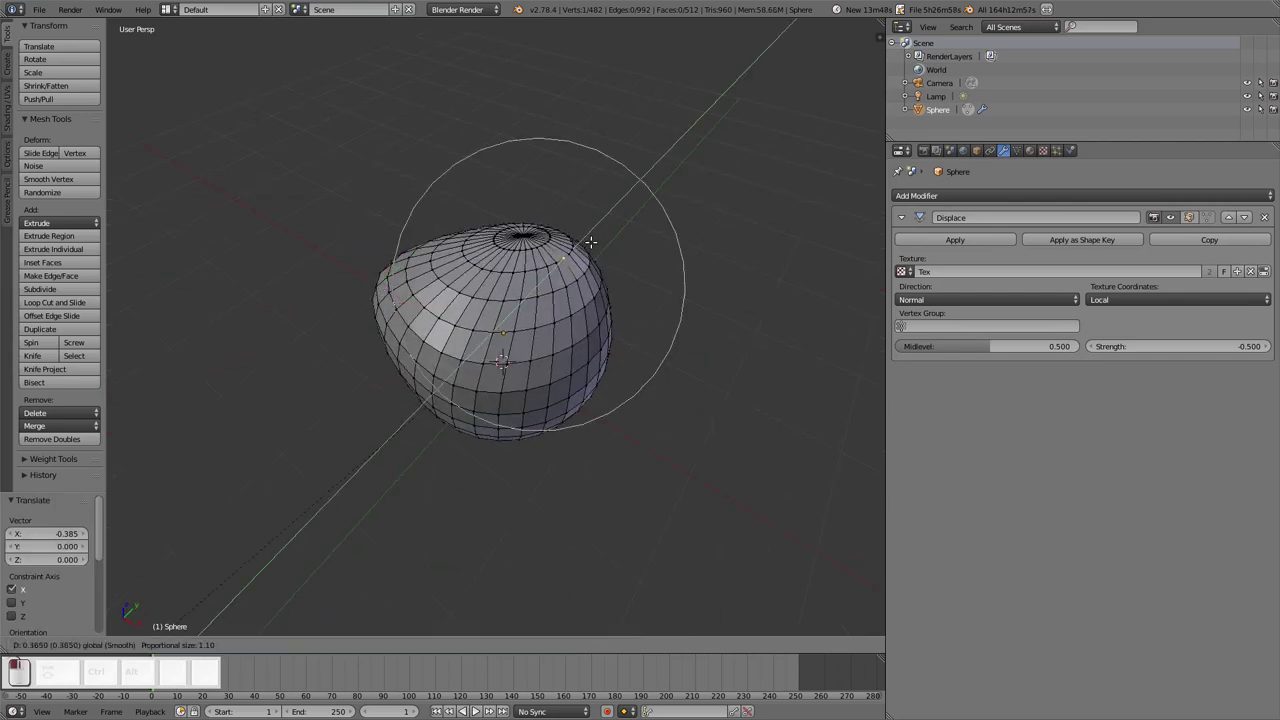
left_click(591, 242)
key("g")
left_click(615, 296)
key("g")
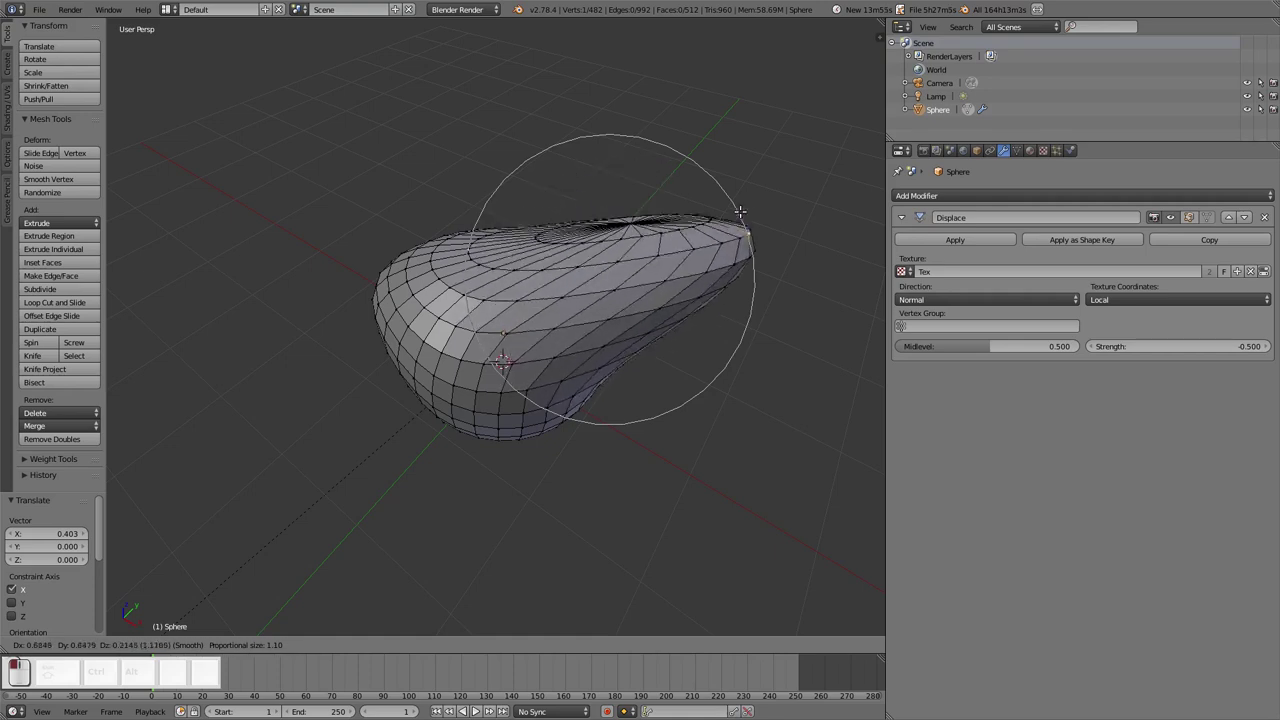
left_click(645, 208)
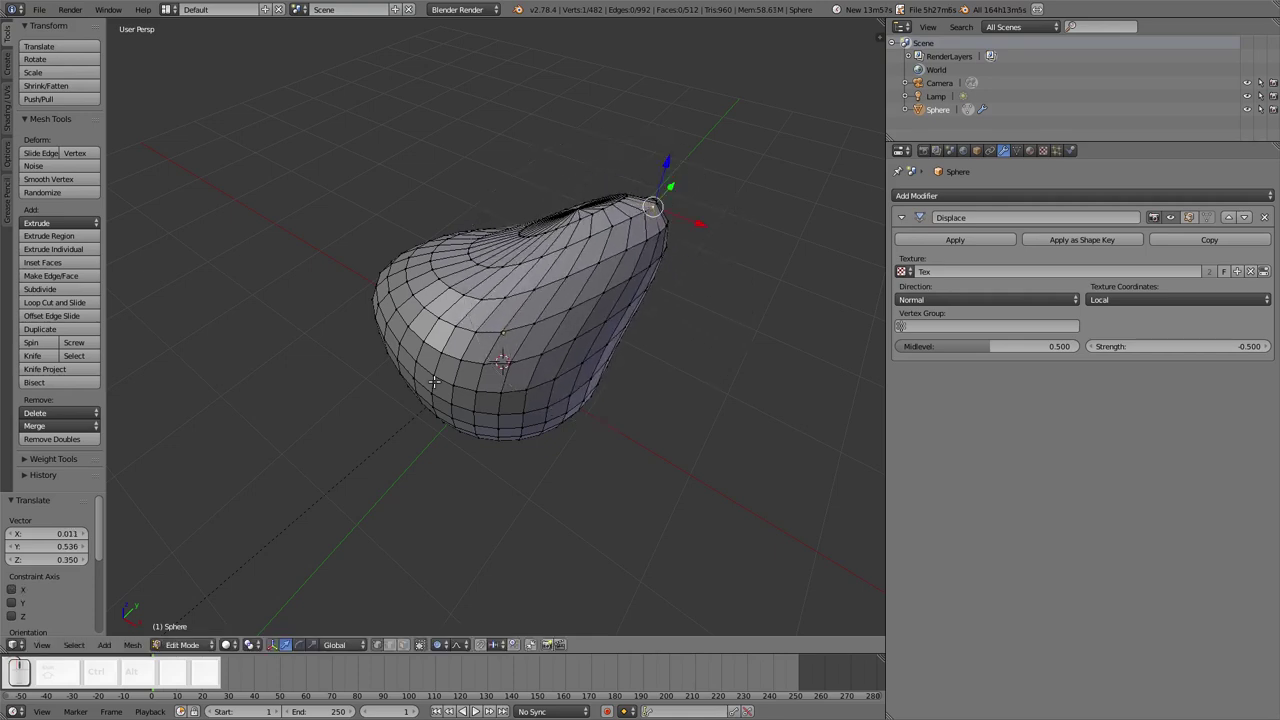
Pull a lower front vertex along Y to make the shape lopsided
right_click(448, 387)
key("g")
key("y")
left_click(486, 368)
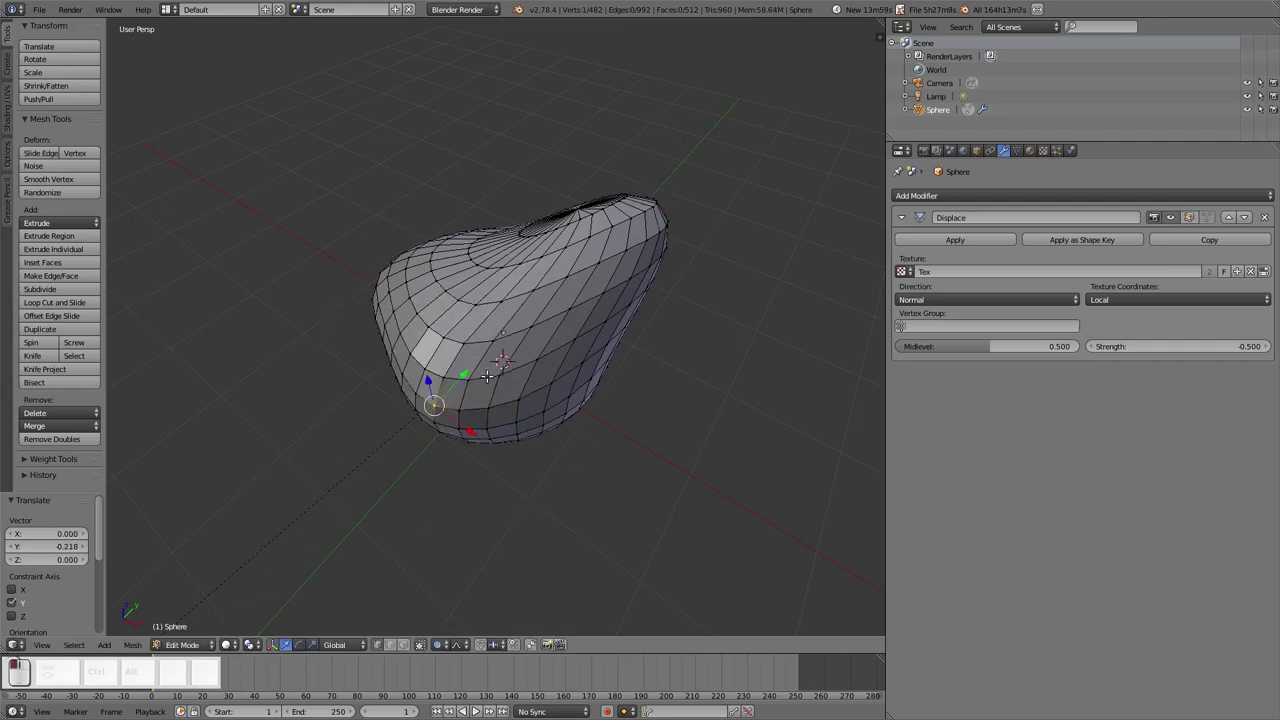
middle_click_drag(486, 368, 519, 350)
Set proportional falloff to Random and push a side vertex along Y, X and Z
right_click(522, 355)
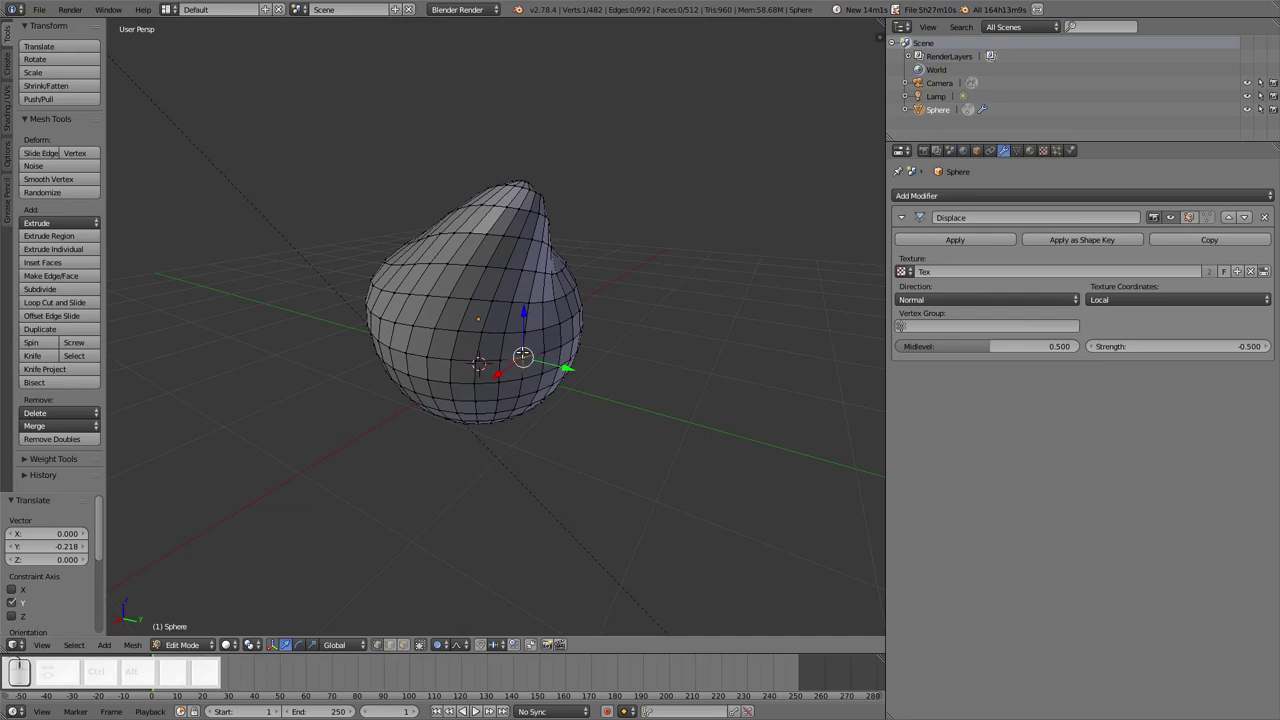
left_click(463, 646)
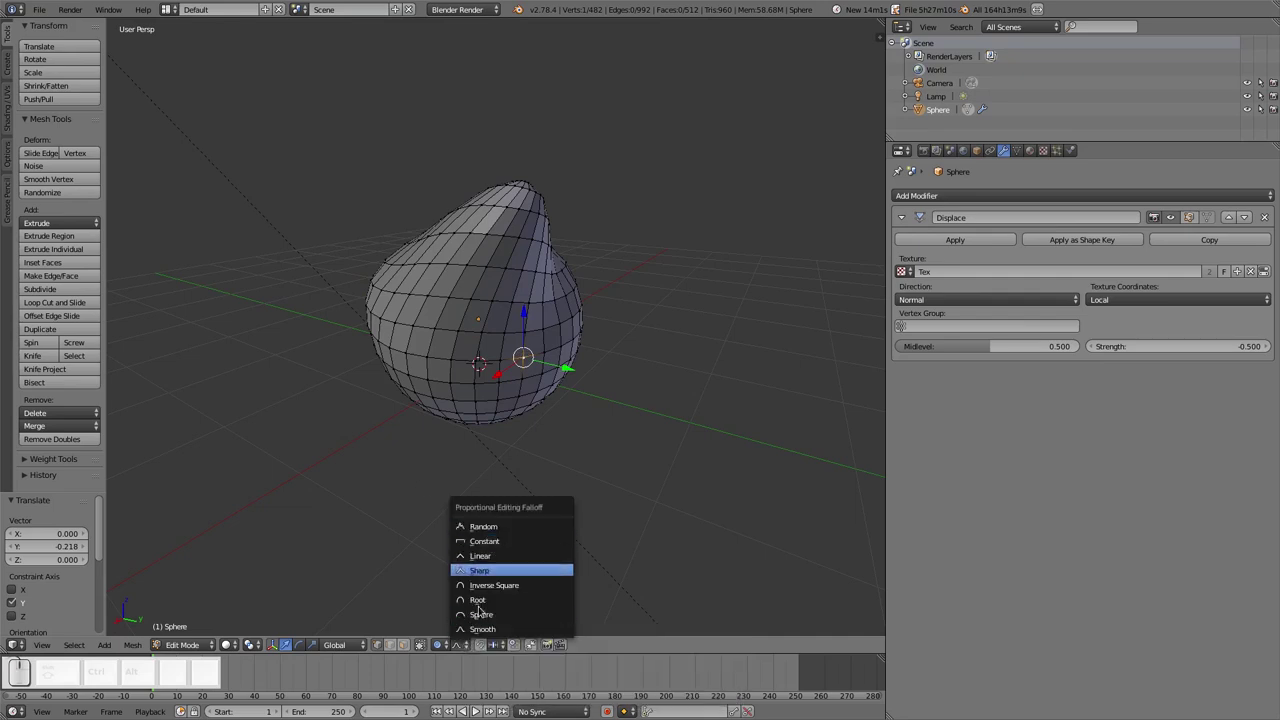
left_click(488, 526)
left_click_drag(566, 368, 597, 383)
middle_click_drag(597, 383, 416, 424)
left_click_drag(403, 428, 402, 462)
middle_click_drag(402, 462, 490, 281)
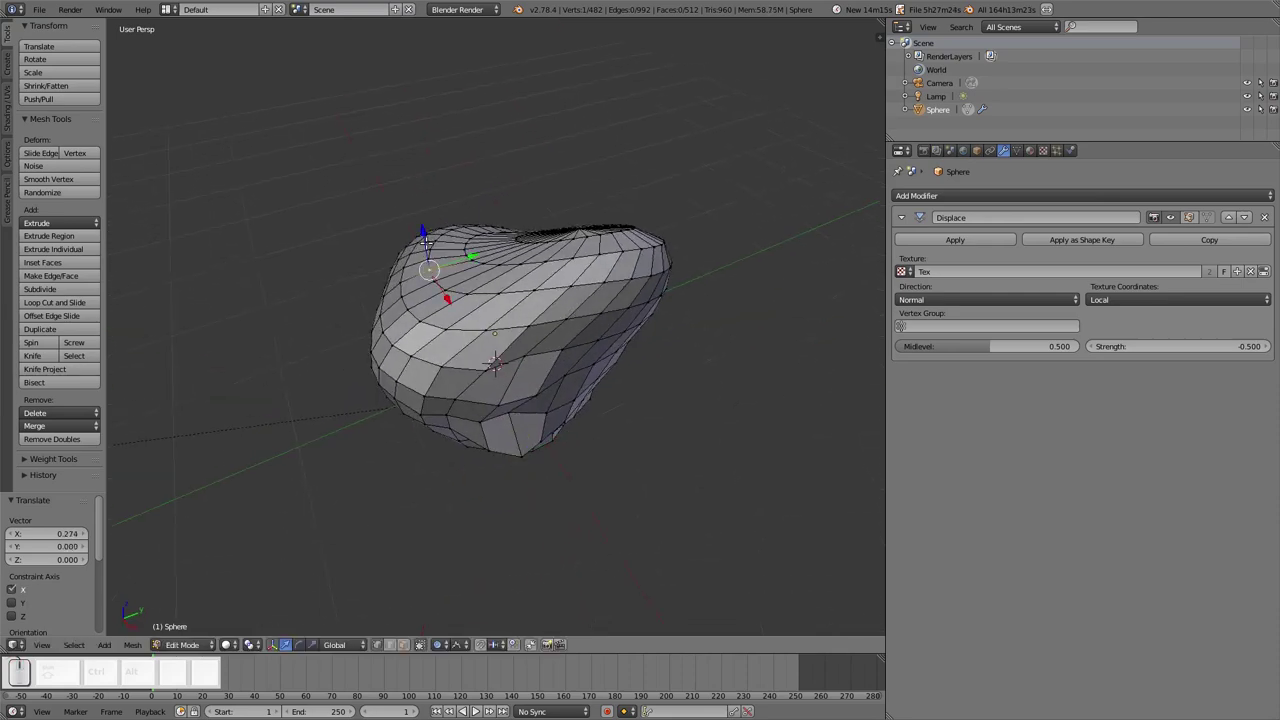
left_click_drag(421, 240, 424, 200)
middle_click_drag(424, 200, 571, 307)
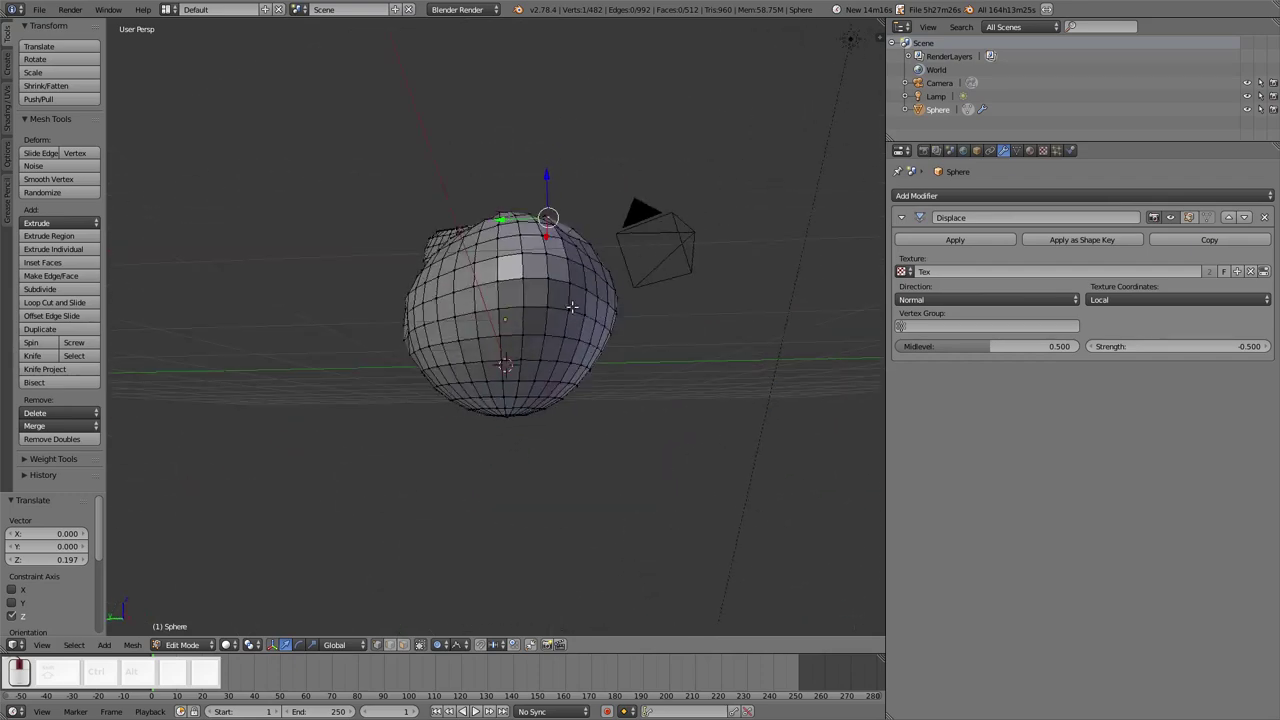
Push a lower vertex along X and pull the bottom vertex down along Z
right_click(520, 374)
middle_click_drag(520, 377, 452, 412)
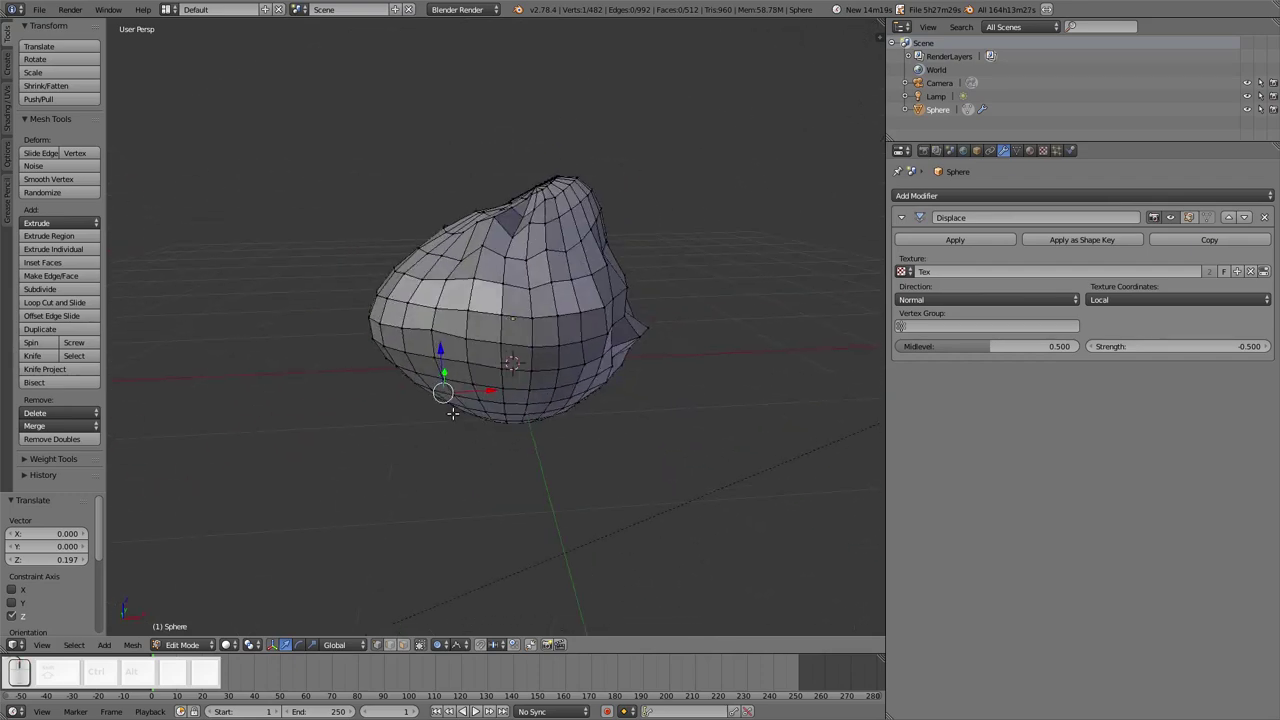
left_click_drag(478, 390, 515, 392)
middle_click_drag(515, 392, 484, 398)
right_click(495, 372)
left_click_drag(497, 342, 498, 384)
middle_click_drag(498, 384, 632, 469)
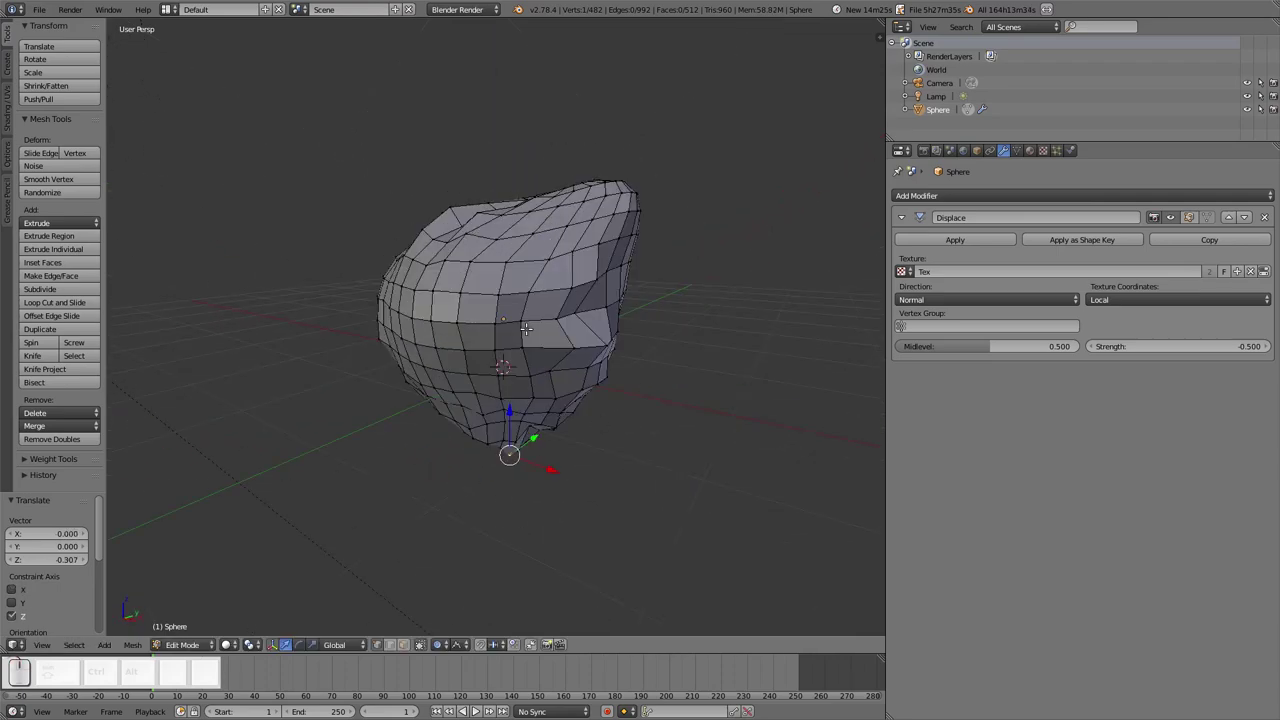
key("Tab")
Return to Object Mode and test-render the rock
left_click(417, 334)
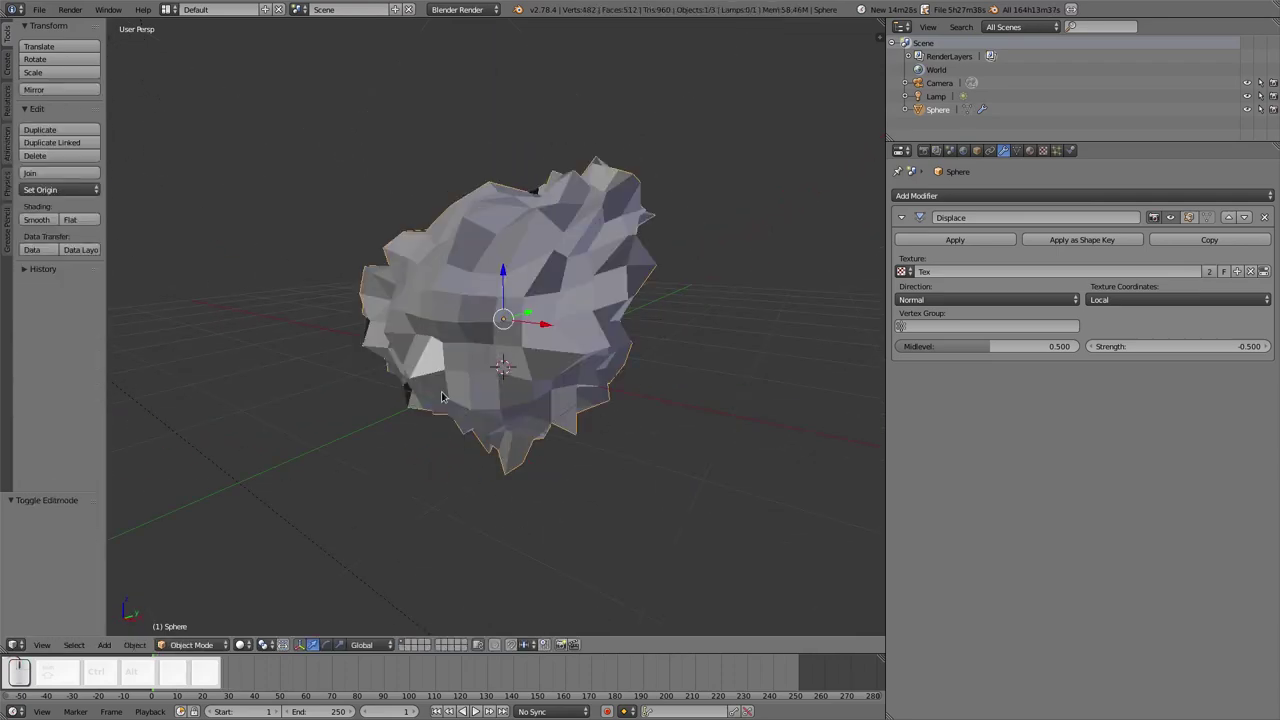
middle_click_drag(442, 397, 380, 345)
key("F12")
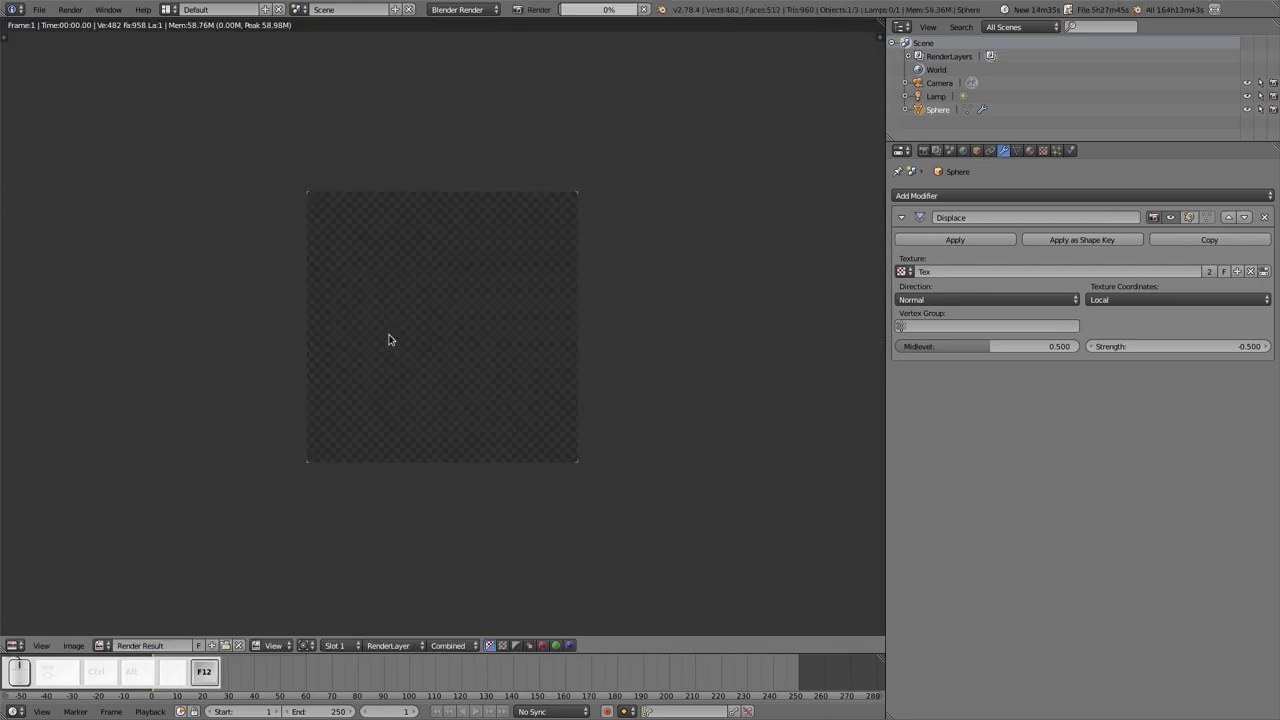
key("Escape")
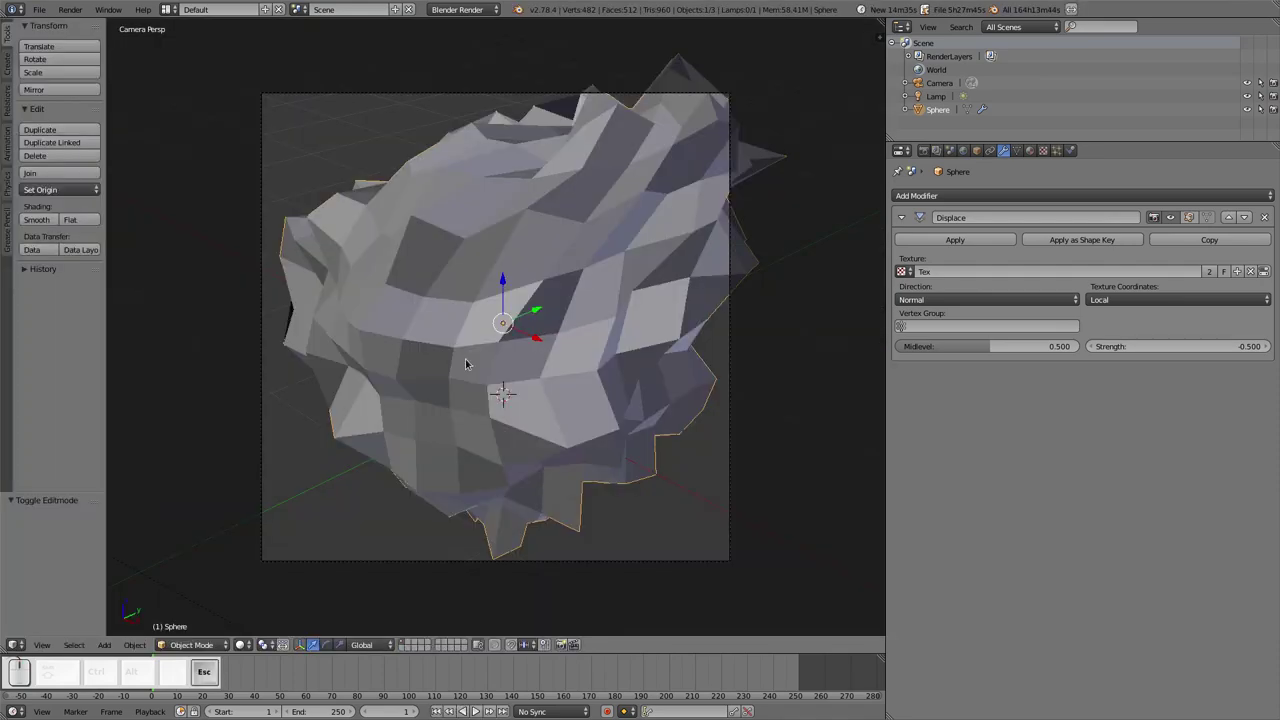
Scale the rock to 0.835, shift it -0.178 along Y, and re-render
key("s")
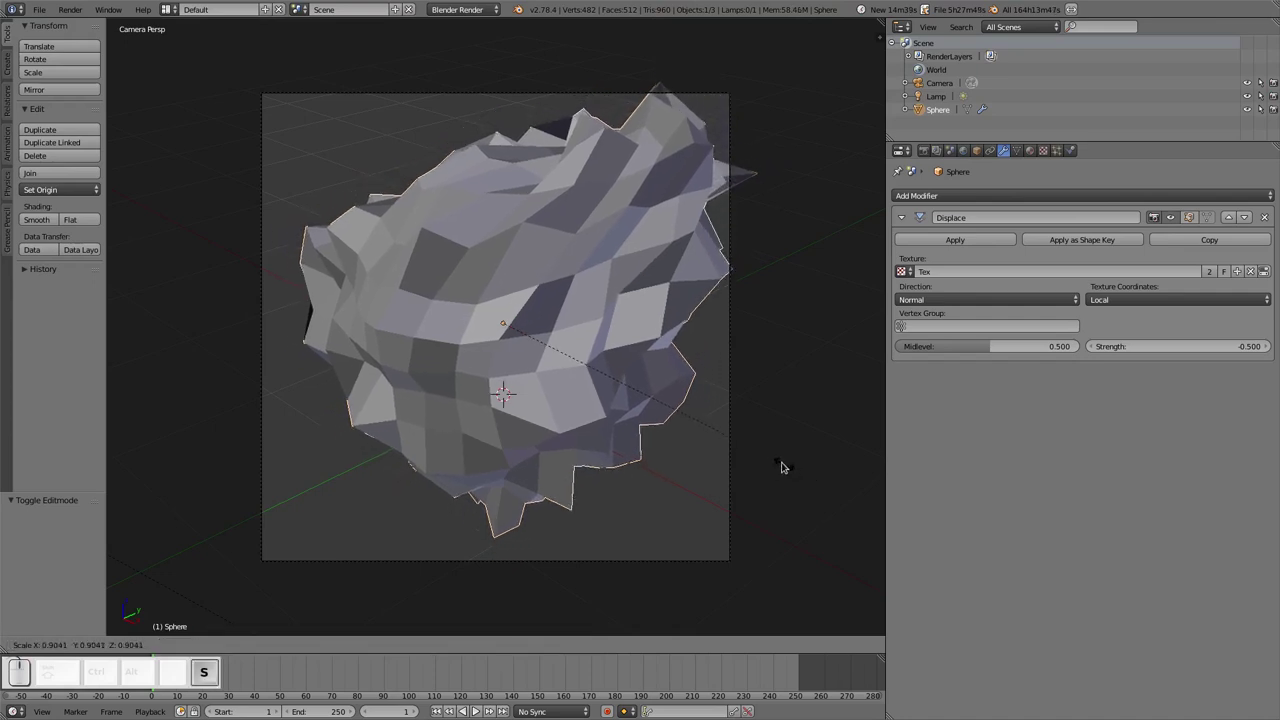
left_click(763, 457)
left_click_drag(530, 313, 507, 318)
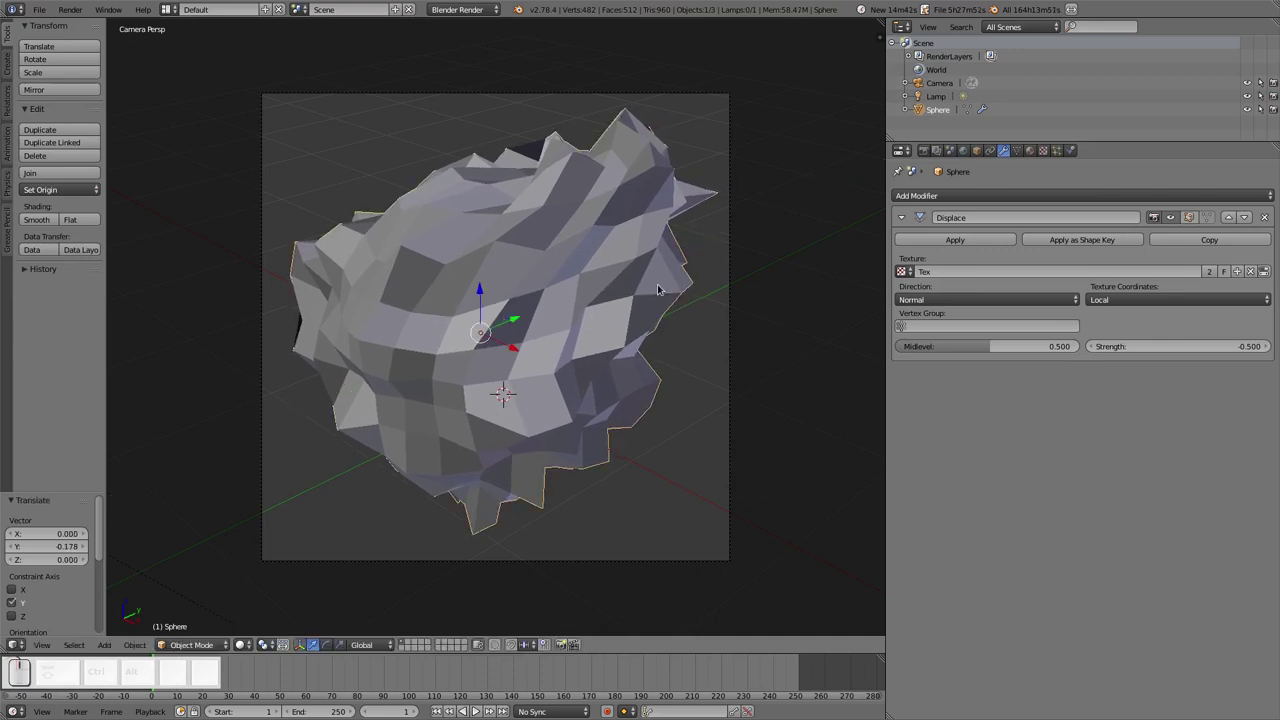
key("F12")
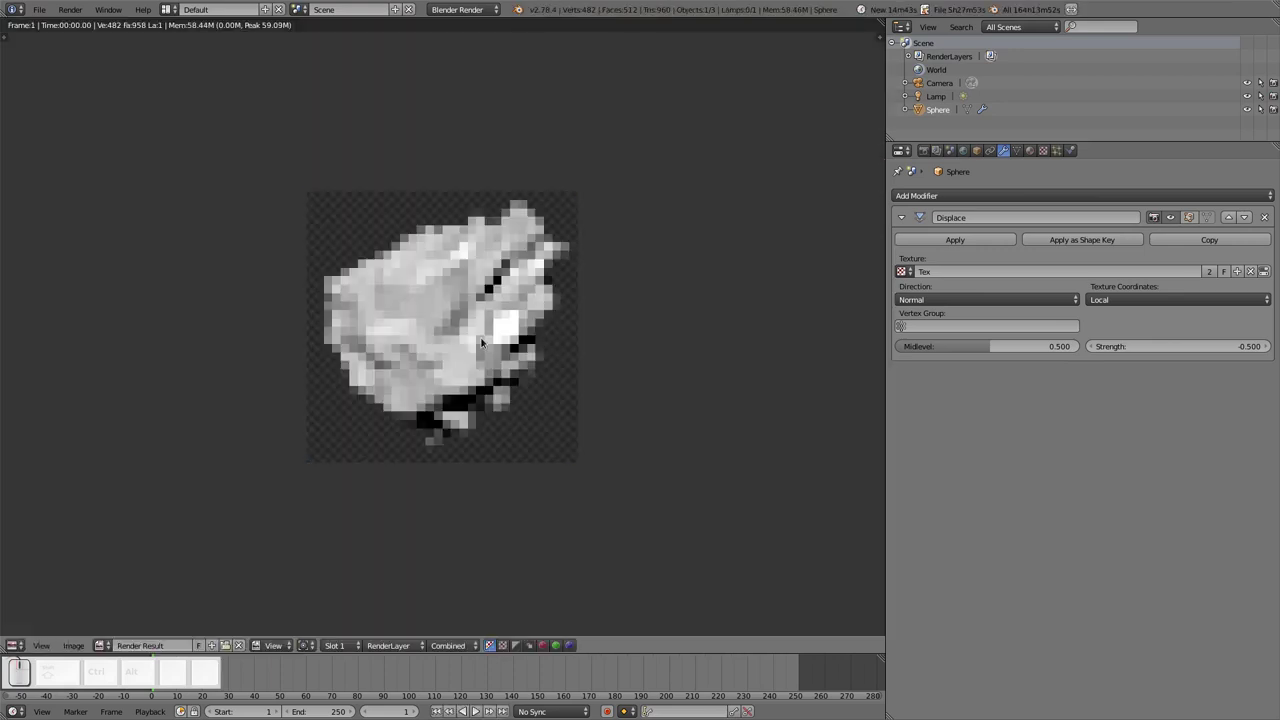
key("Escape")
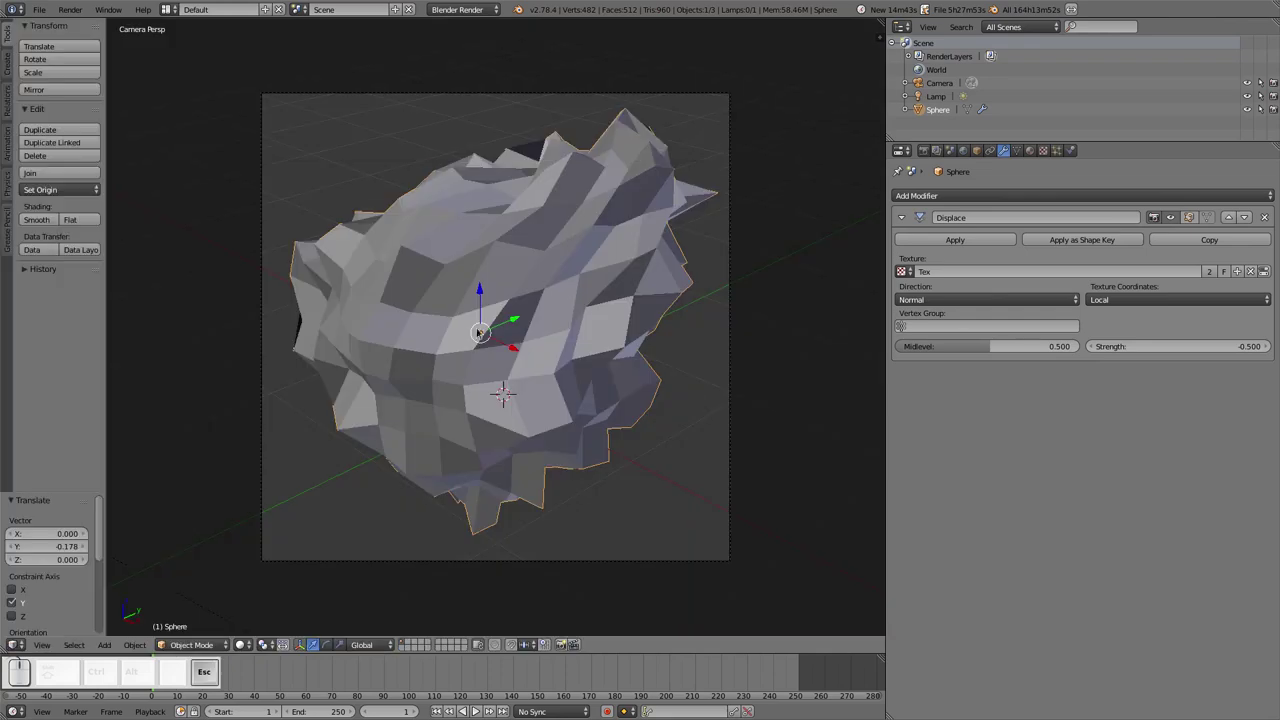
Create Material.001 with a copper-orange diffuse (R 1.000, G 0.324, B 0.055) and test-render it
left_click(1030, 151)
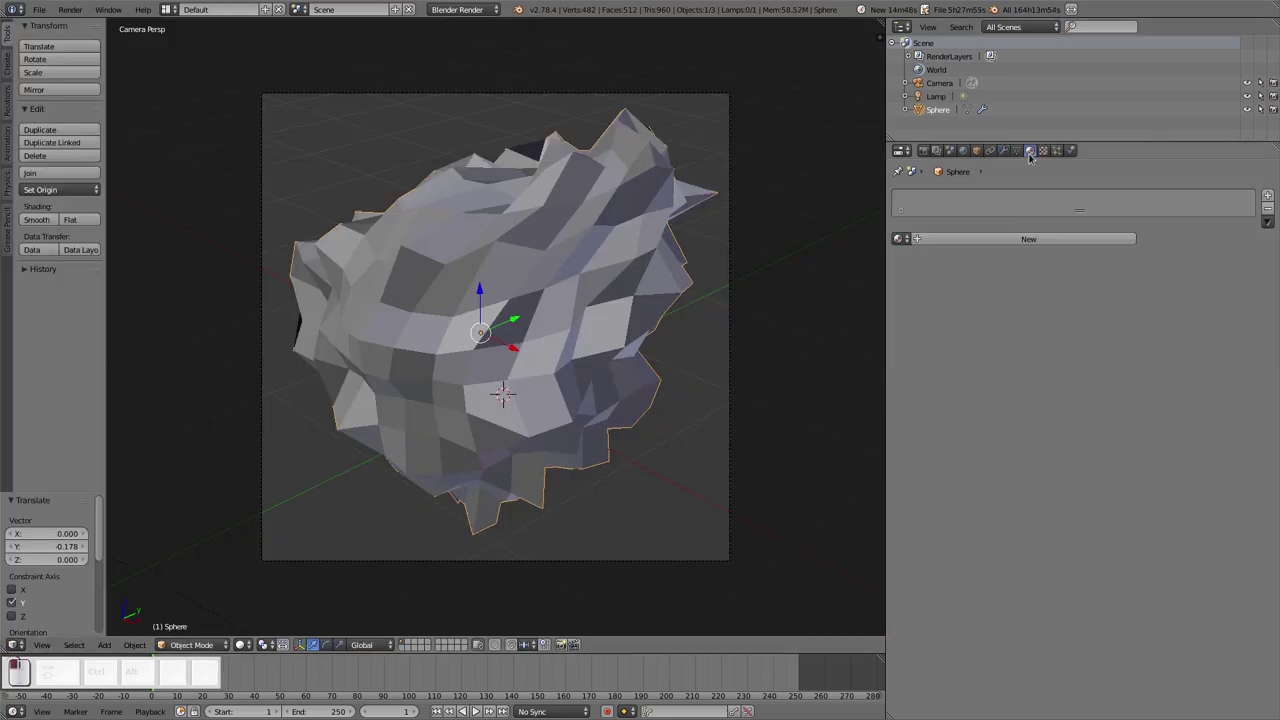
left_click(986, 239)
left_click(979, 403)
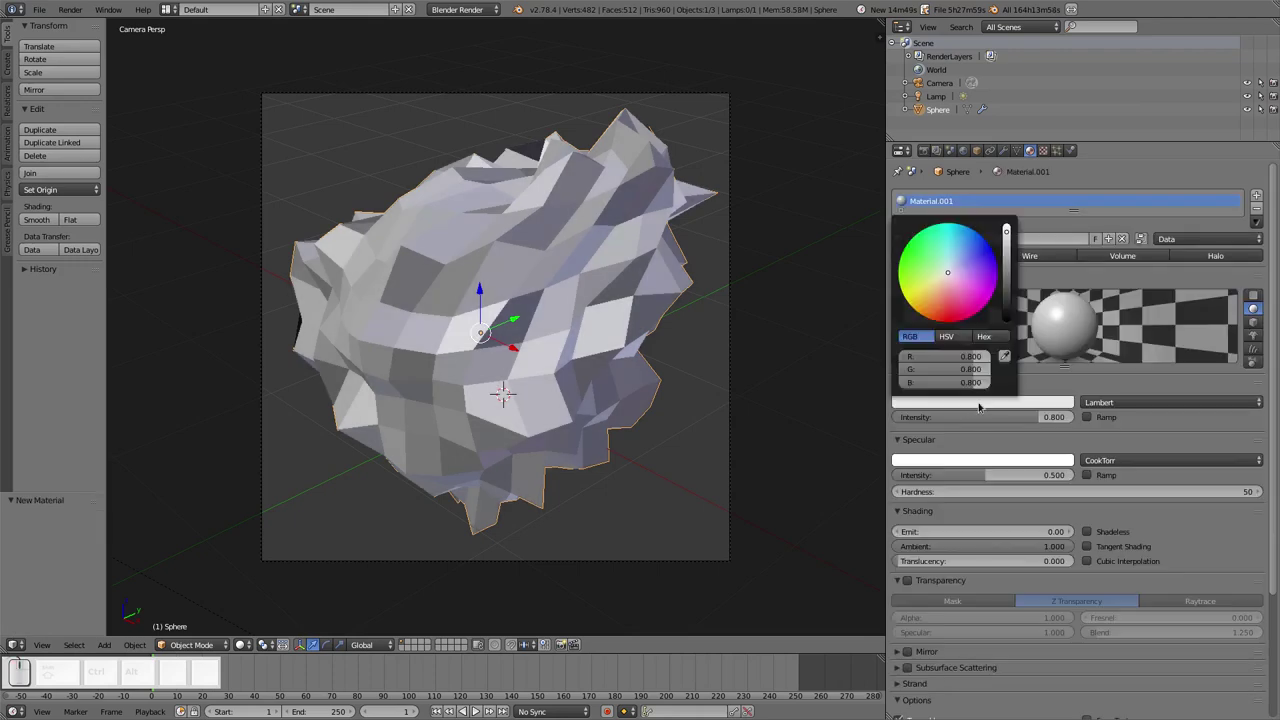
mouse_move(942, 303)
left_mouse_down()
mouse_move(963, 292)
mouse_move(940, 310)
left_mouse_up()
left_click(1003, 406)
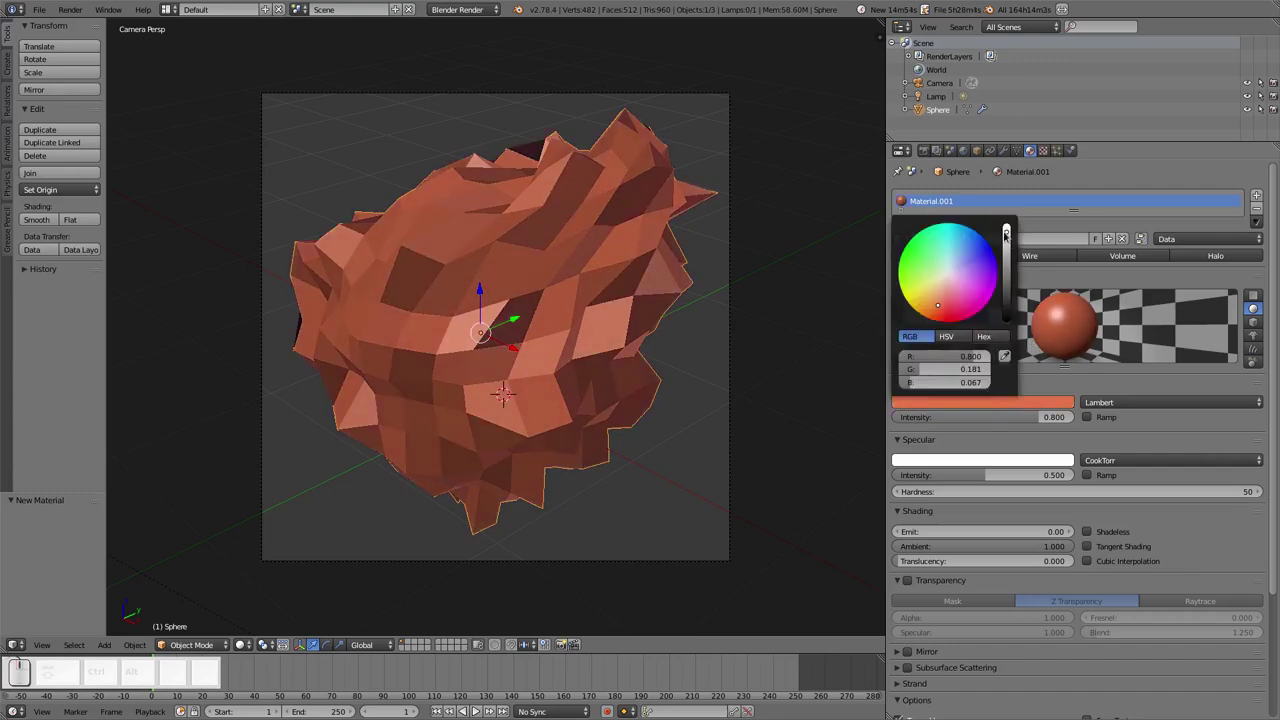
left_click_drag(1006, 234, 1006, 228)
left_click_drag(936, 291, 930, 305)
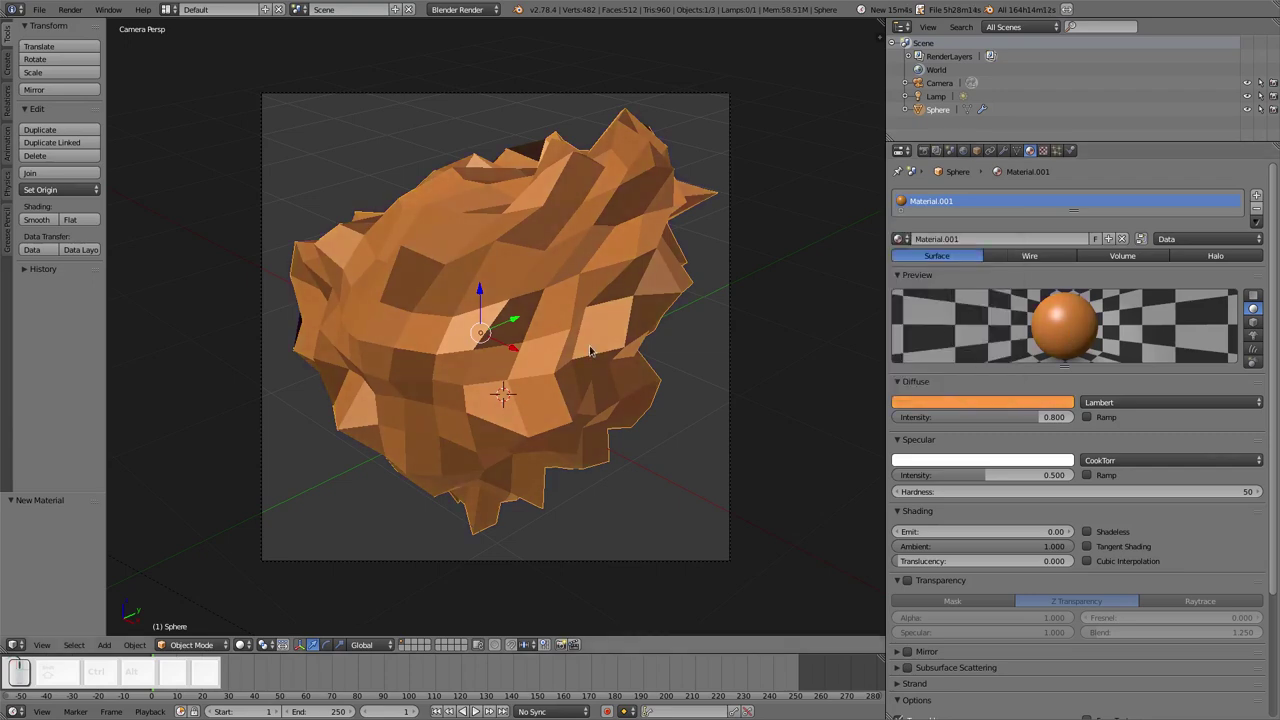
key("F12")
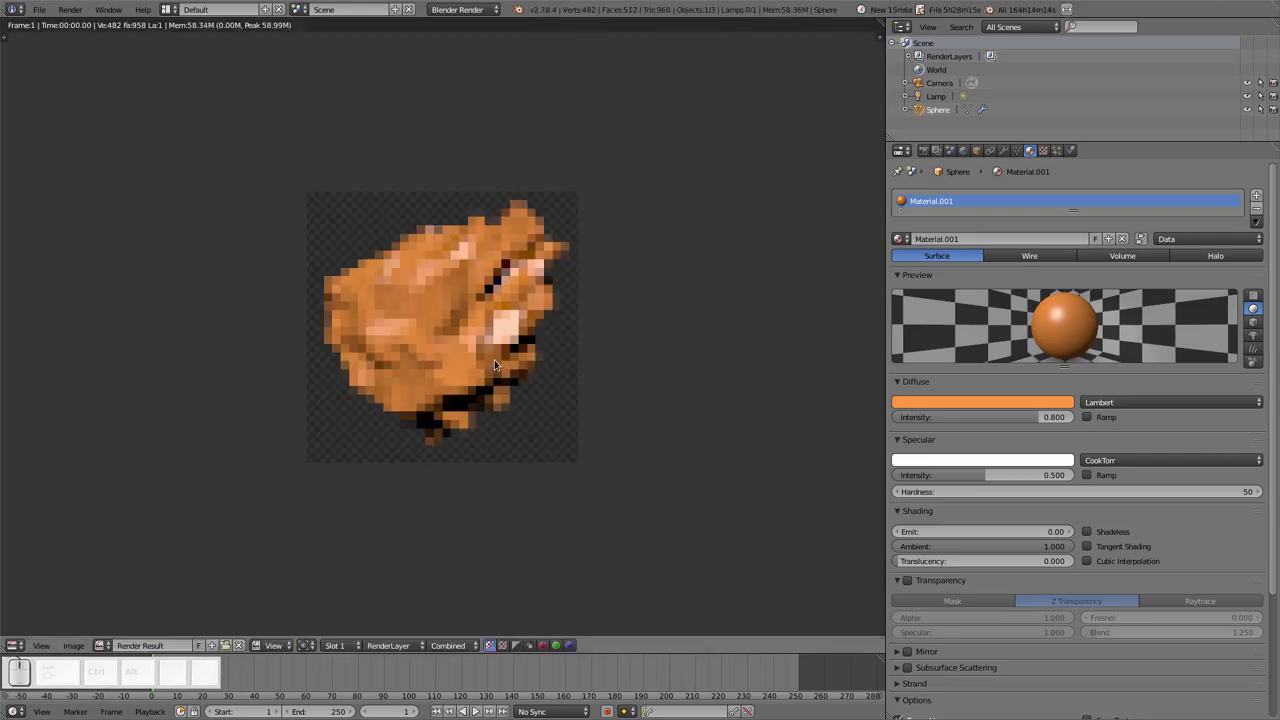
key("Escape")
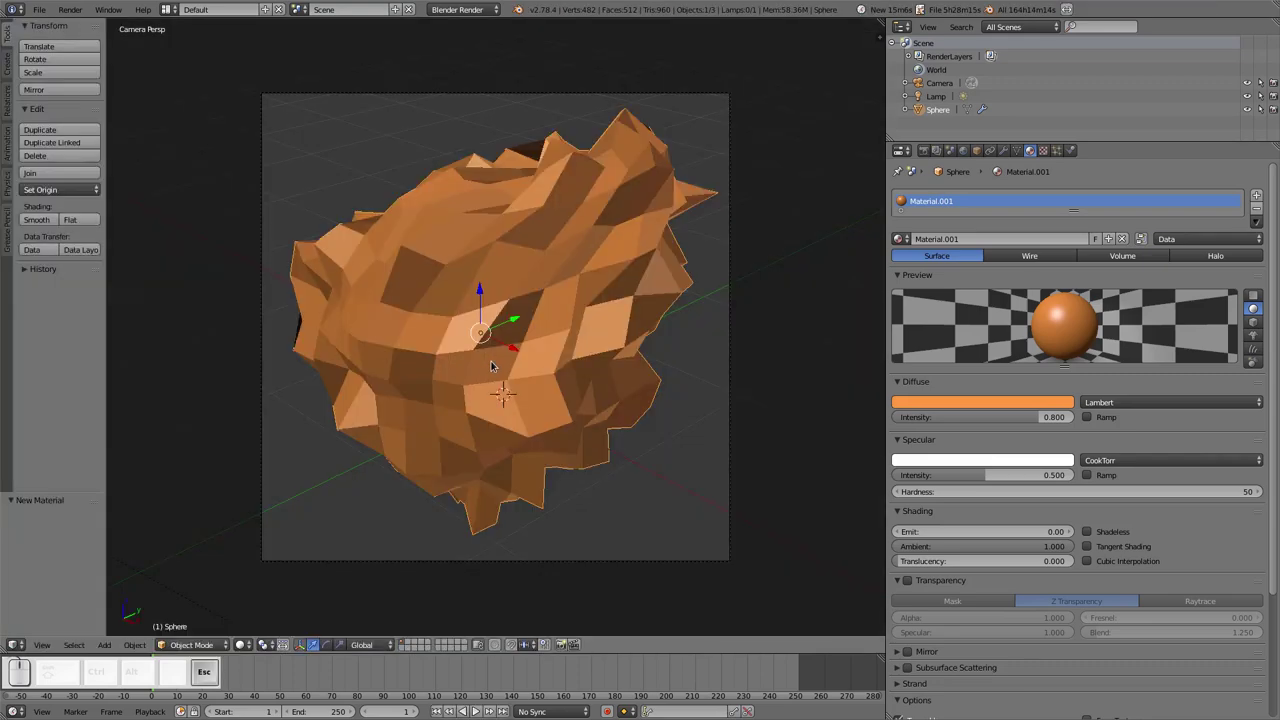
Add a new Clouds texture with a colour ramp to the rock's material and preview it rendered
left_click(1043, 150)
left_click(986, 297)
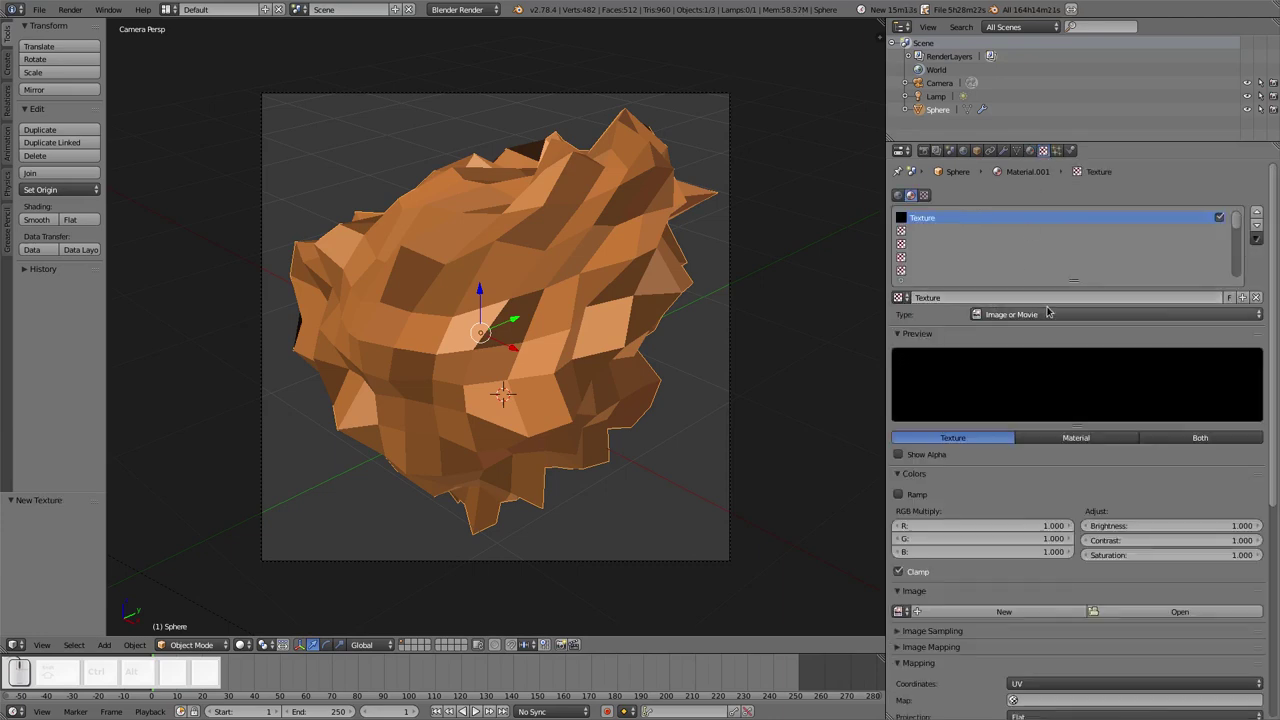
left_click(1046, 316)
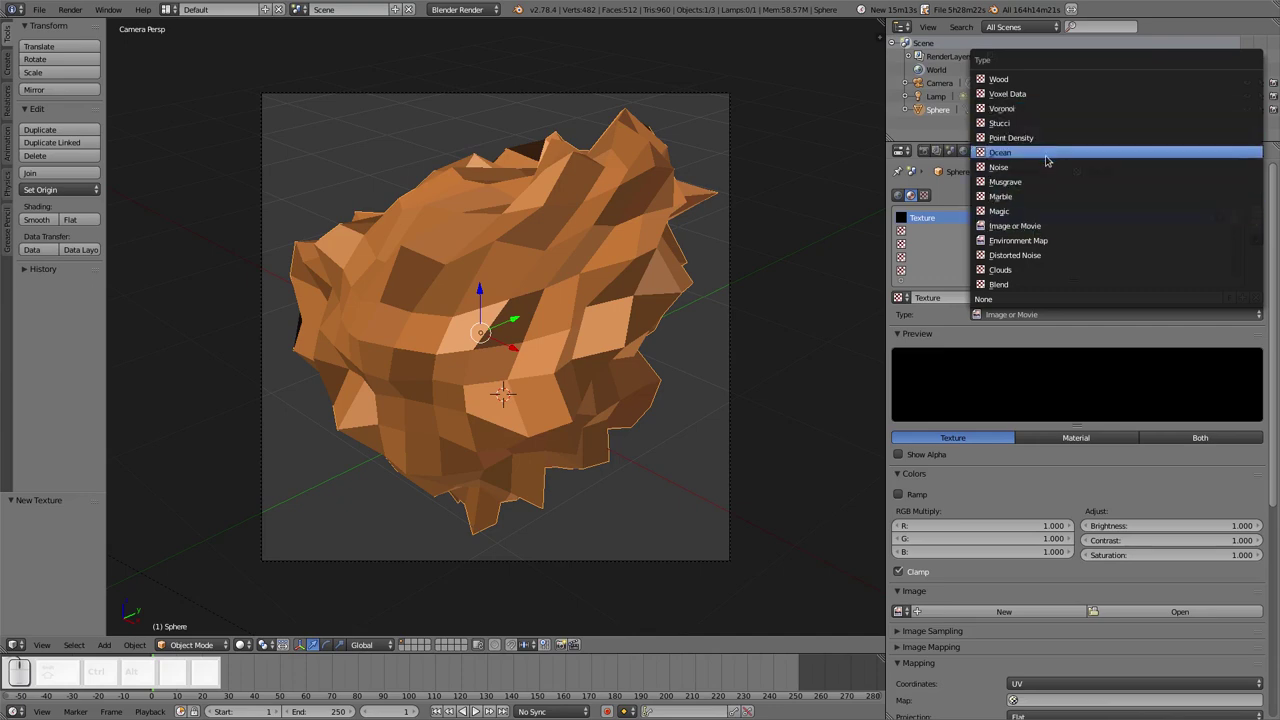
left_click(1033, 269)
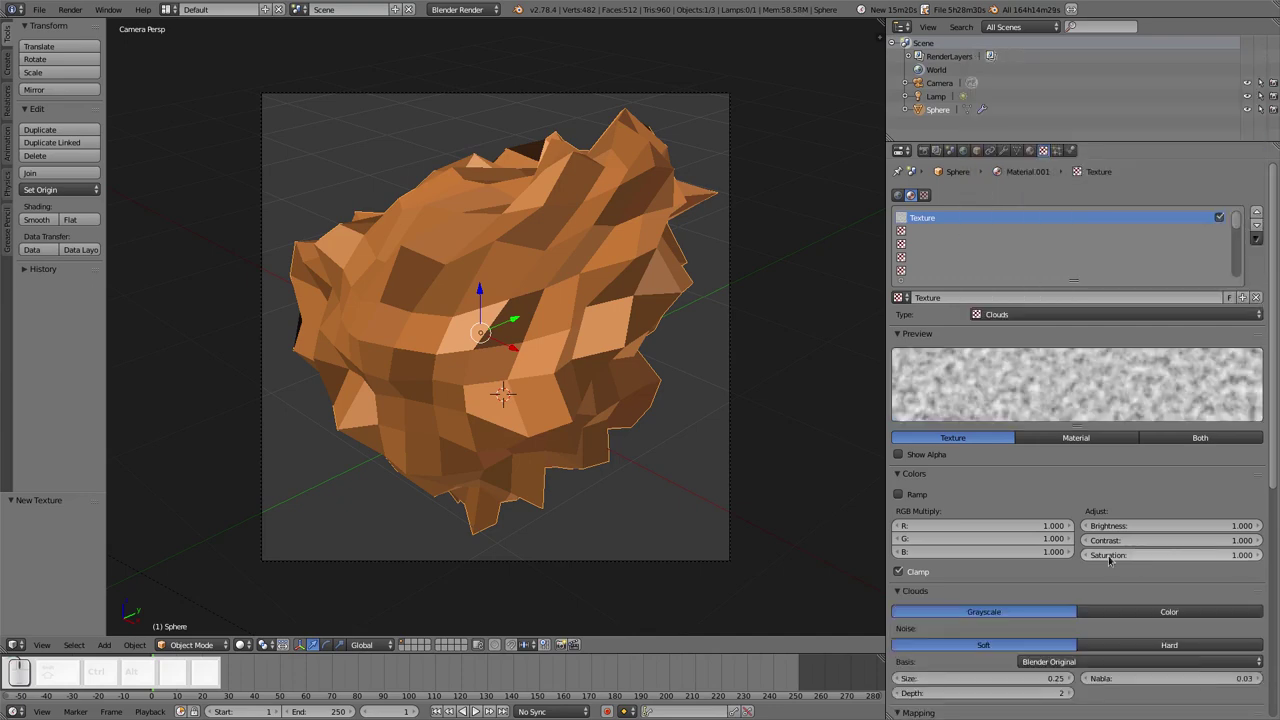
left_click(897, 495)
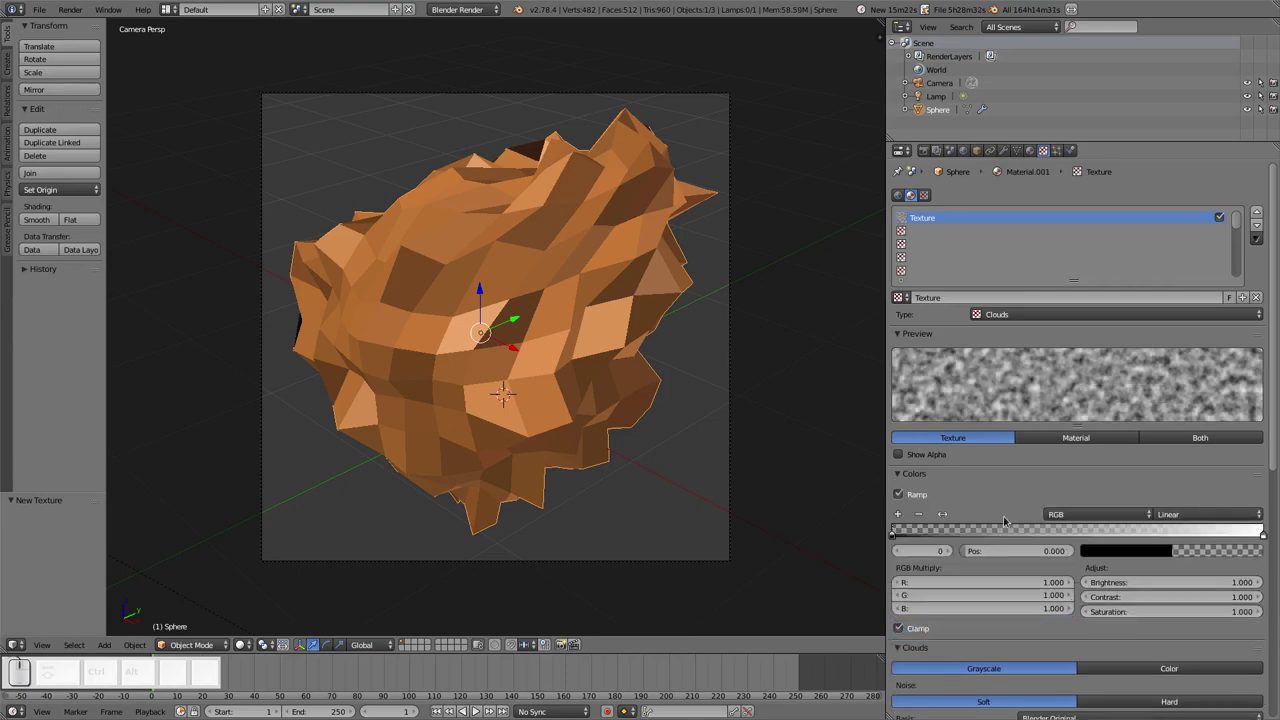
scroll(1030, 520, "down", 5)
key("shift+z")
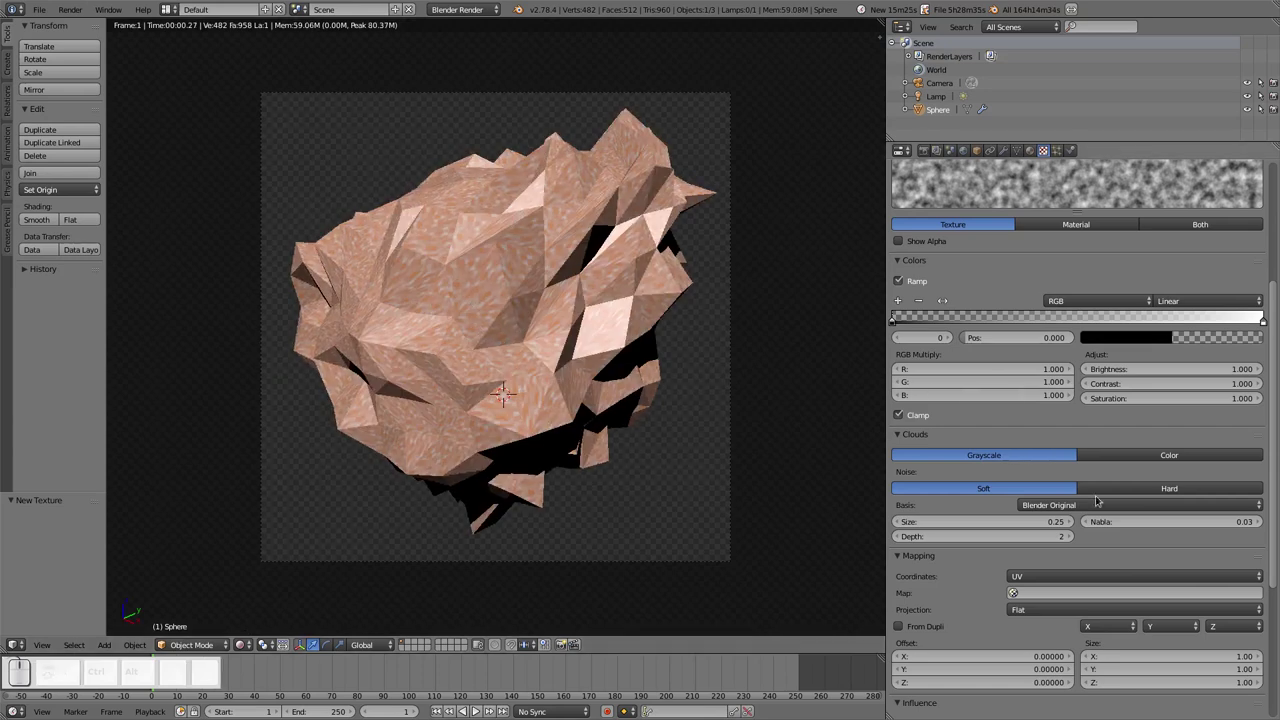
Map the Clouds texture with Global coordinates
left_click(1112, 591)
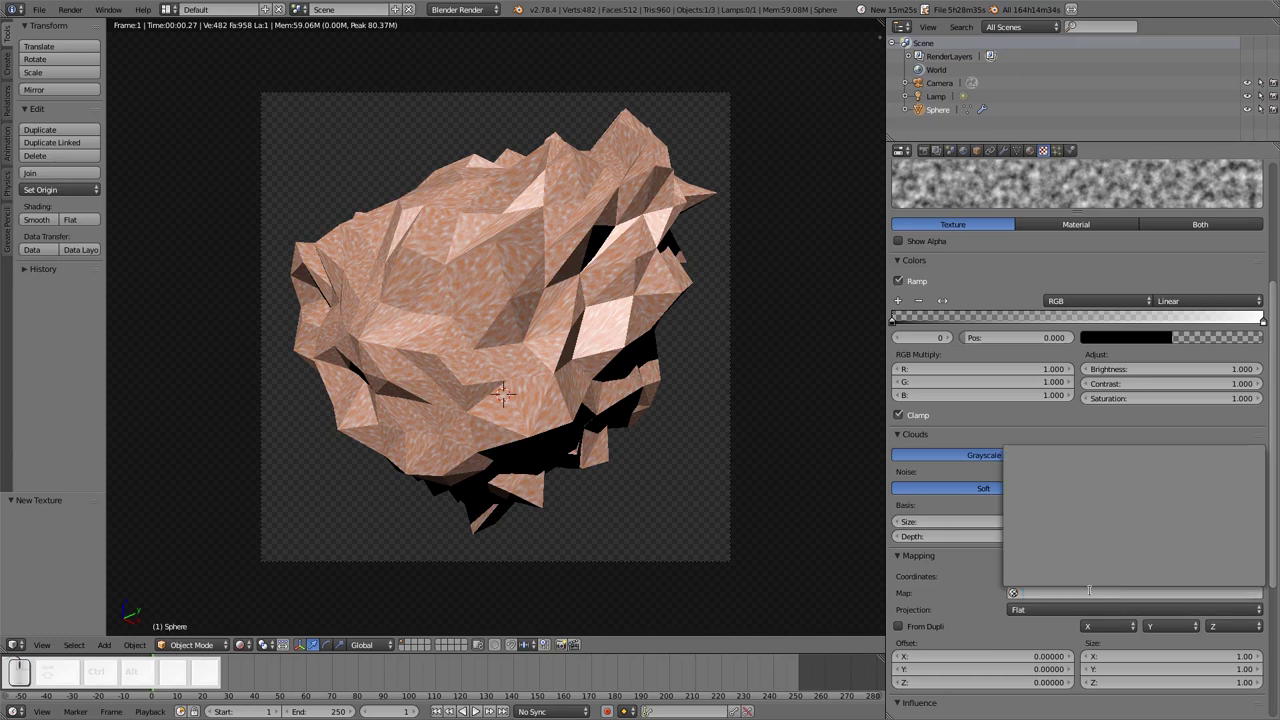
left_click(1076, 577)
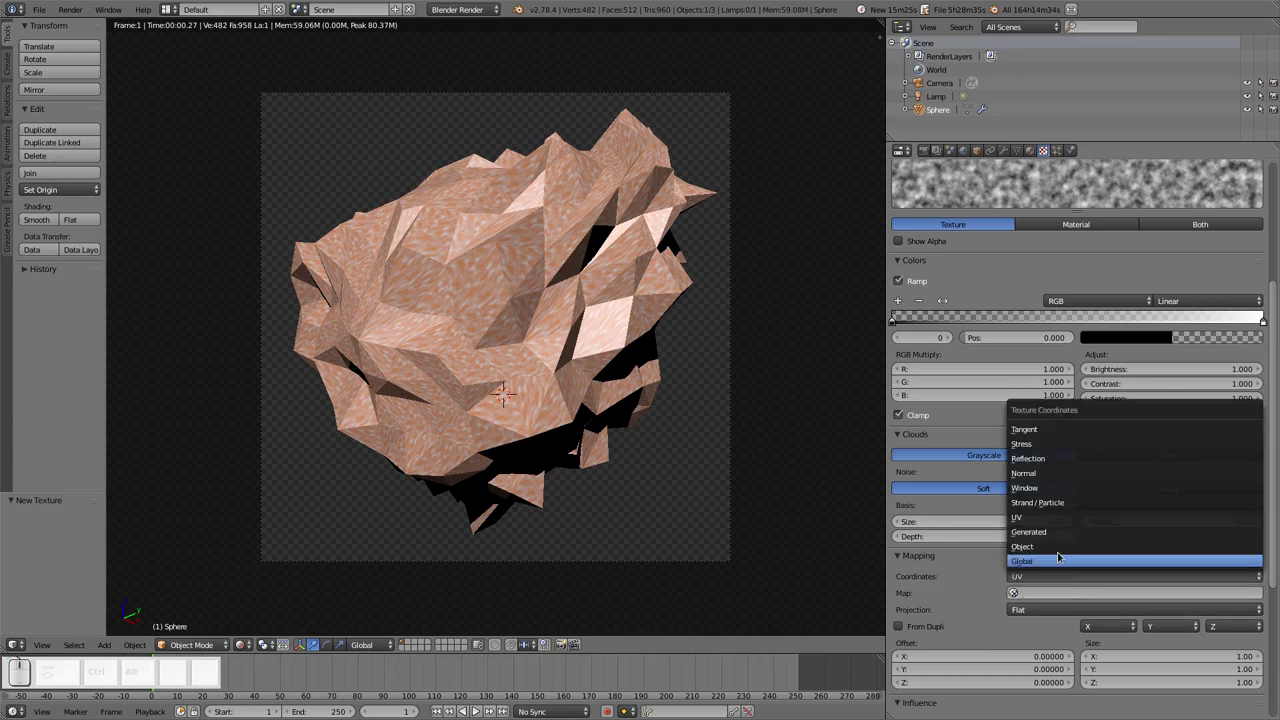
left_click(1058, 558)
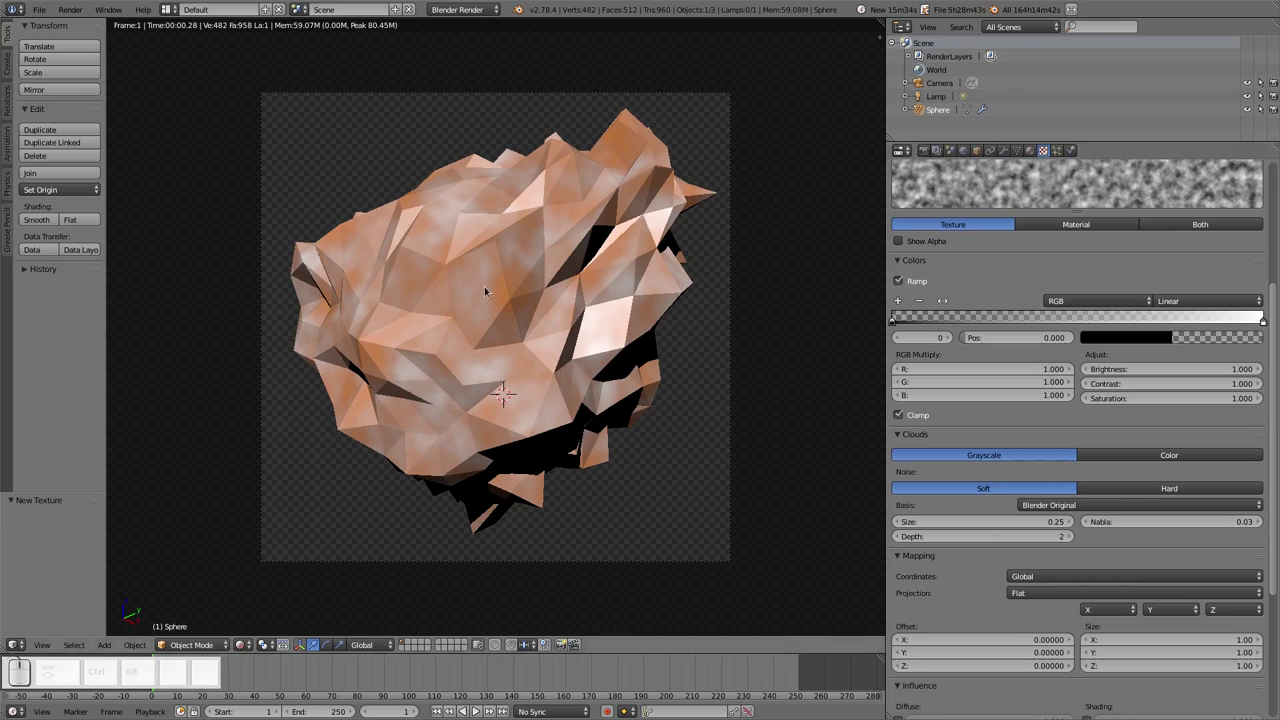
Move the ramp stops to 0.606 and 0.796 and eyedrop the right stop's colour from the render
scroll(1040, 392, "down", 1)
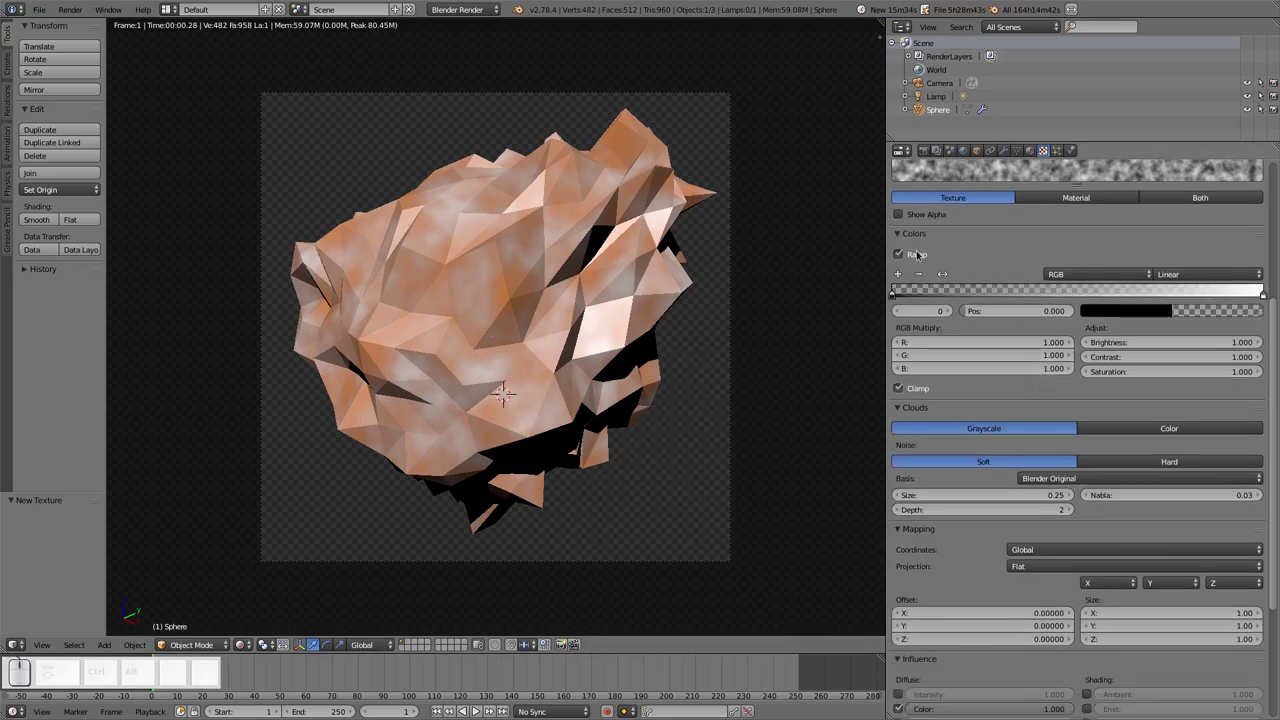
left_click_drag(893, 296, 1124, 298)
left_click_drag(1263, 297, 1187, 298)
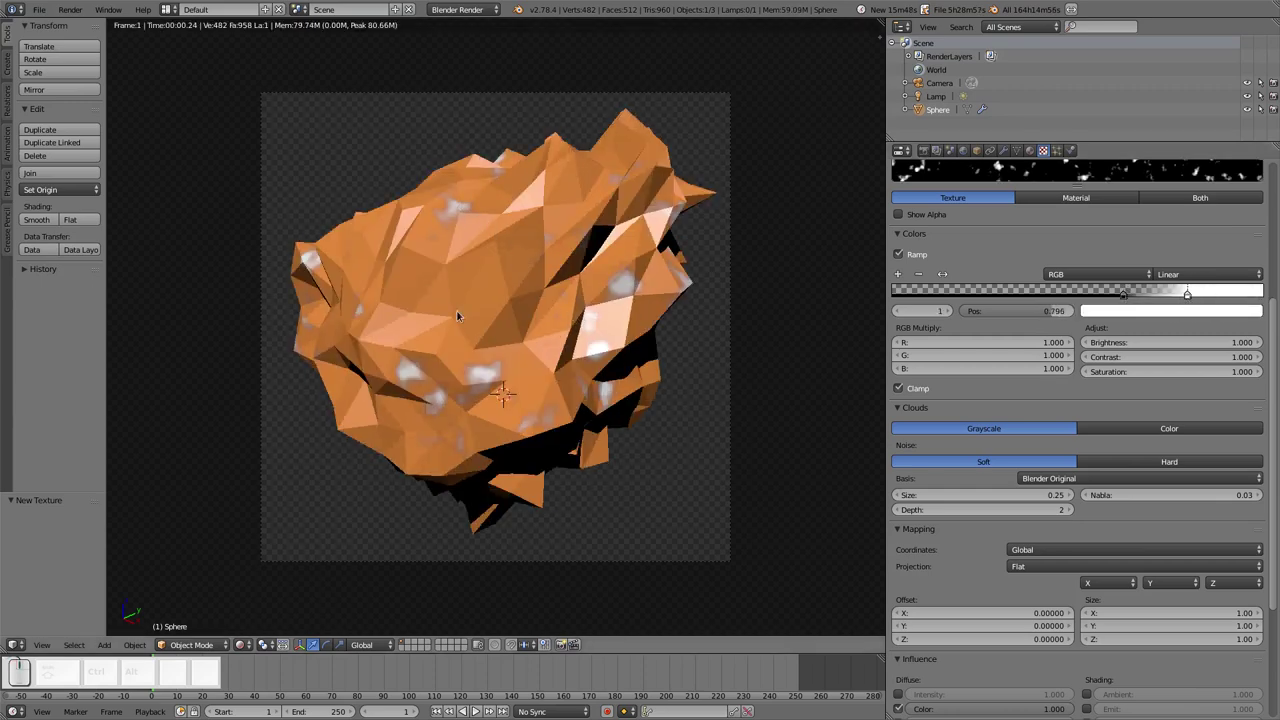
left_click(1248, 315)
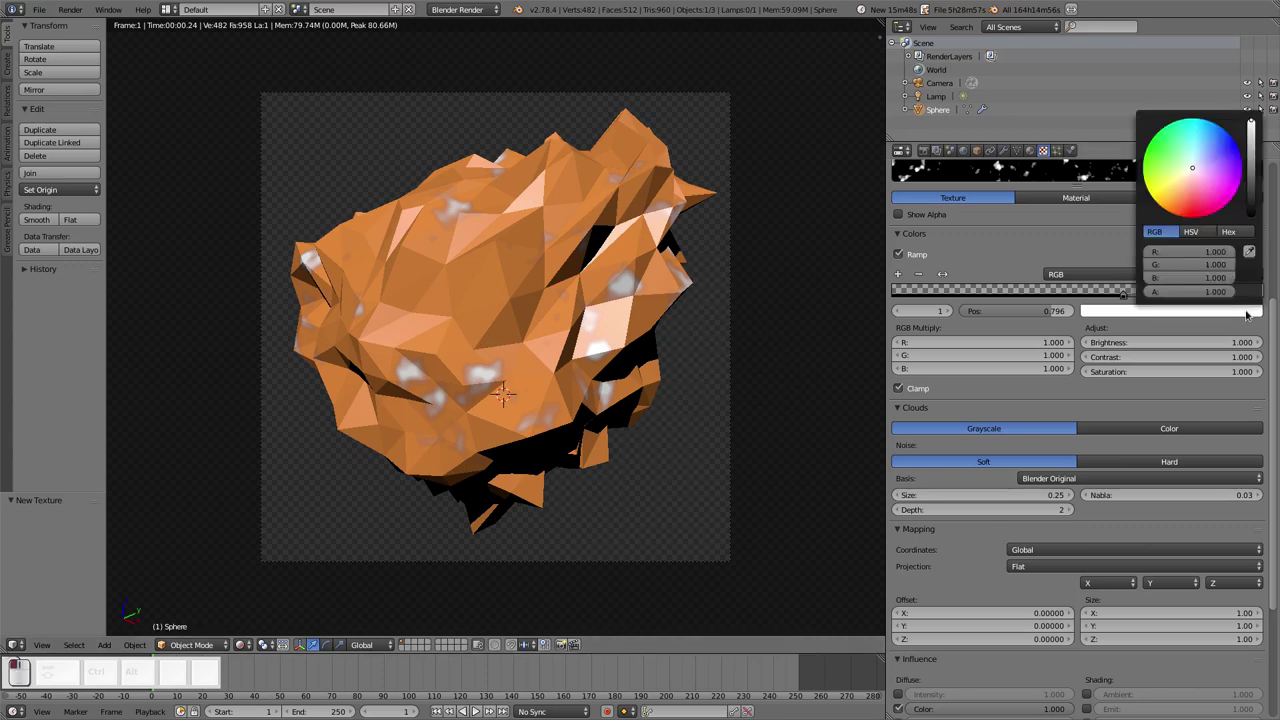
left_click(1250, 253)
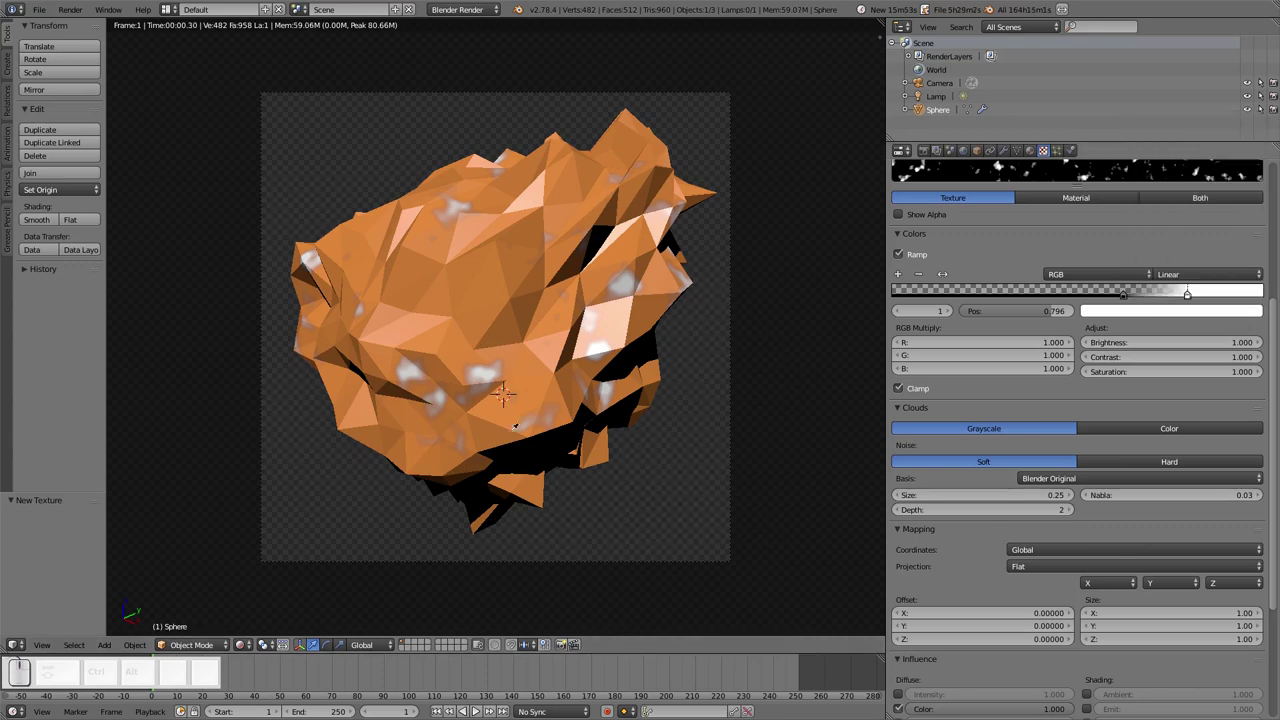
left_click(478, 459)
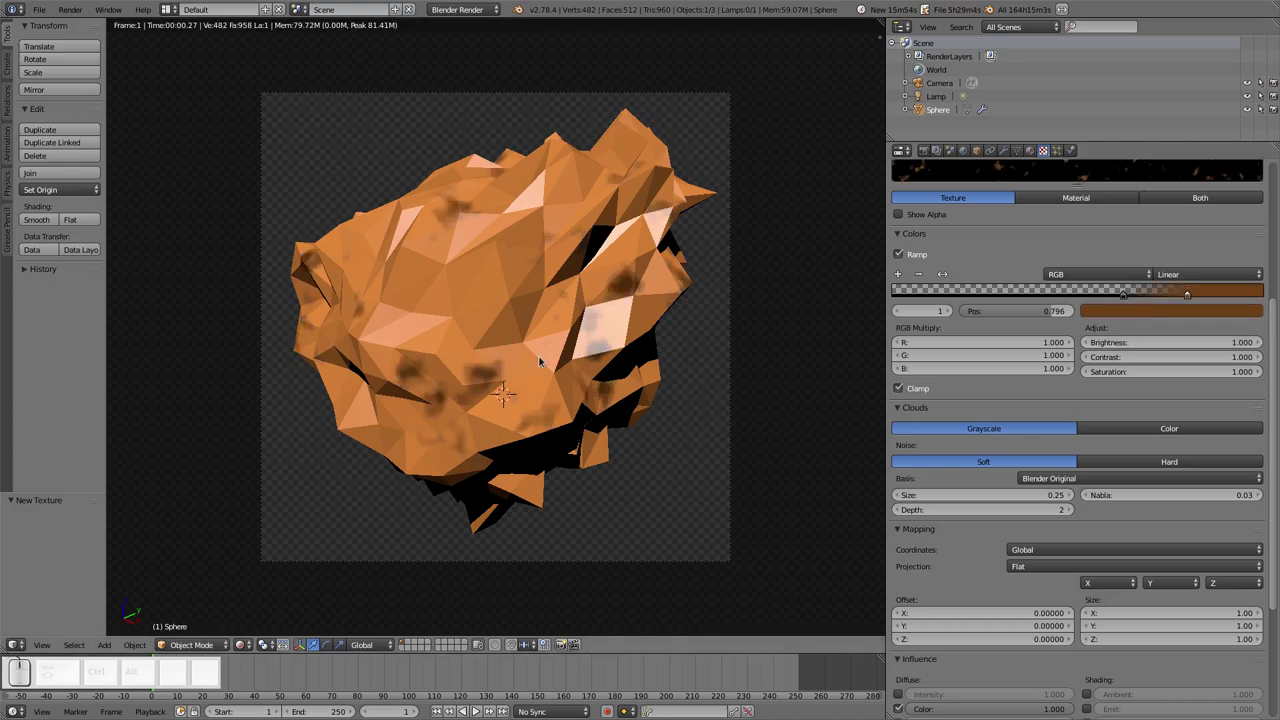
left_click(1030, 150)
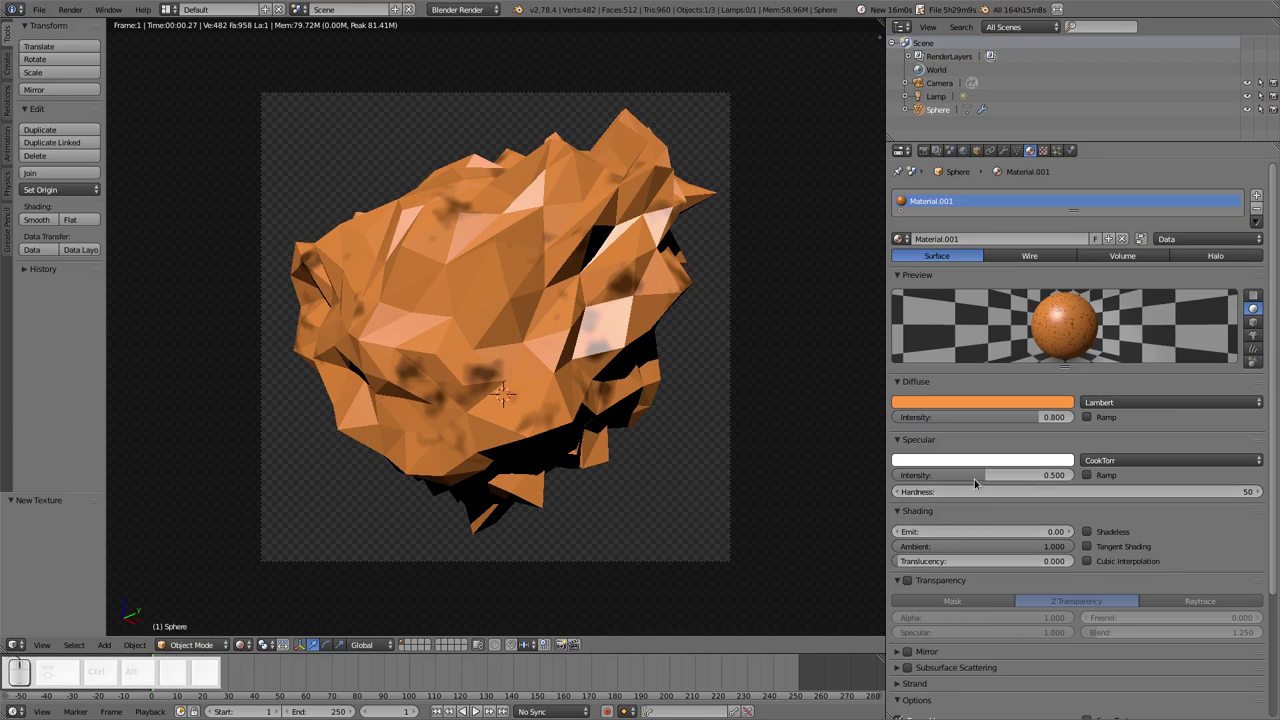
Set specular intensity to 0.455 and try a specular hardness of 120
left_click_drag(978, 478, 934, 493)
left_click(993, 489)
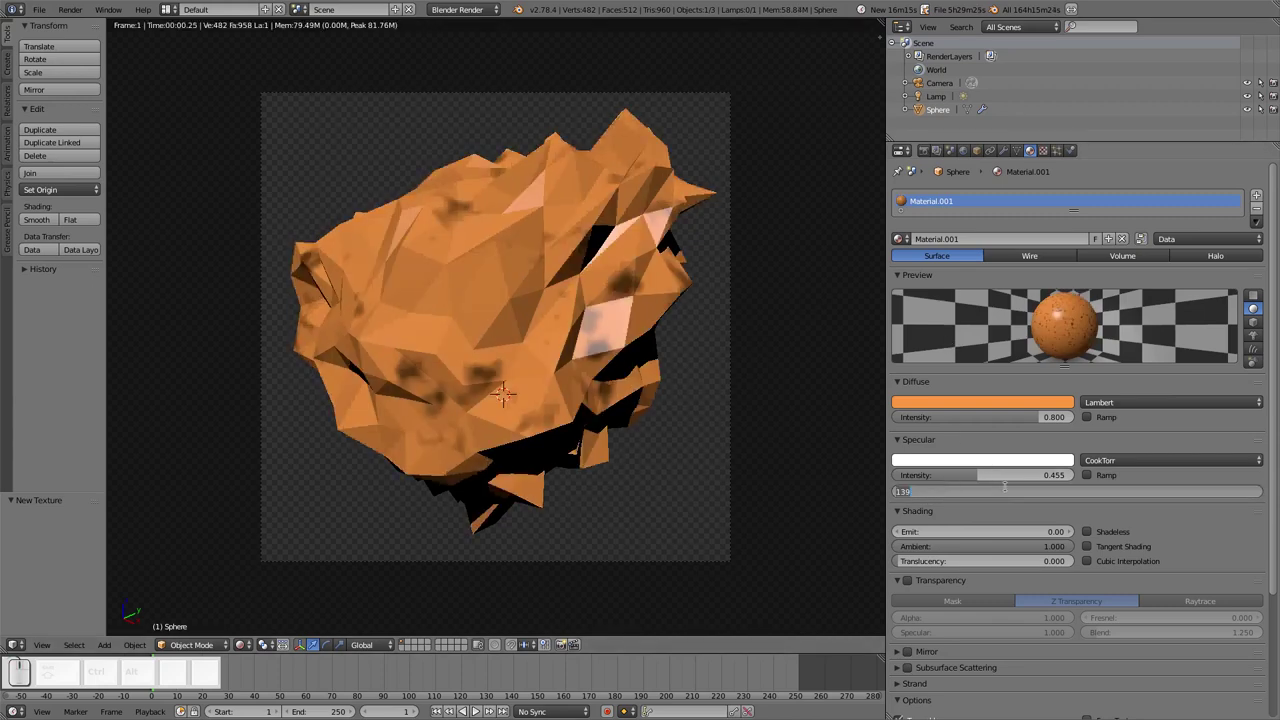
type("120")
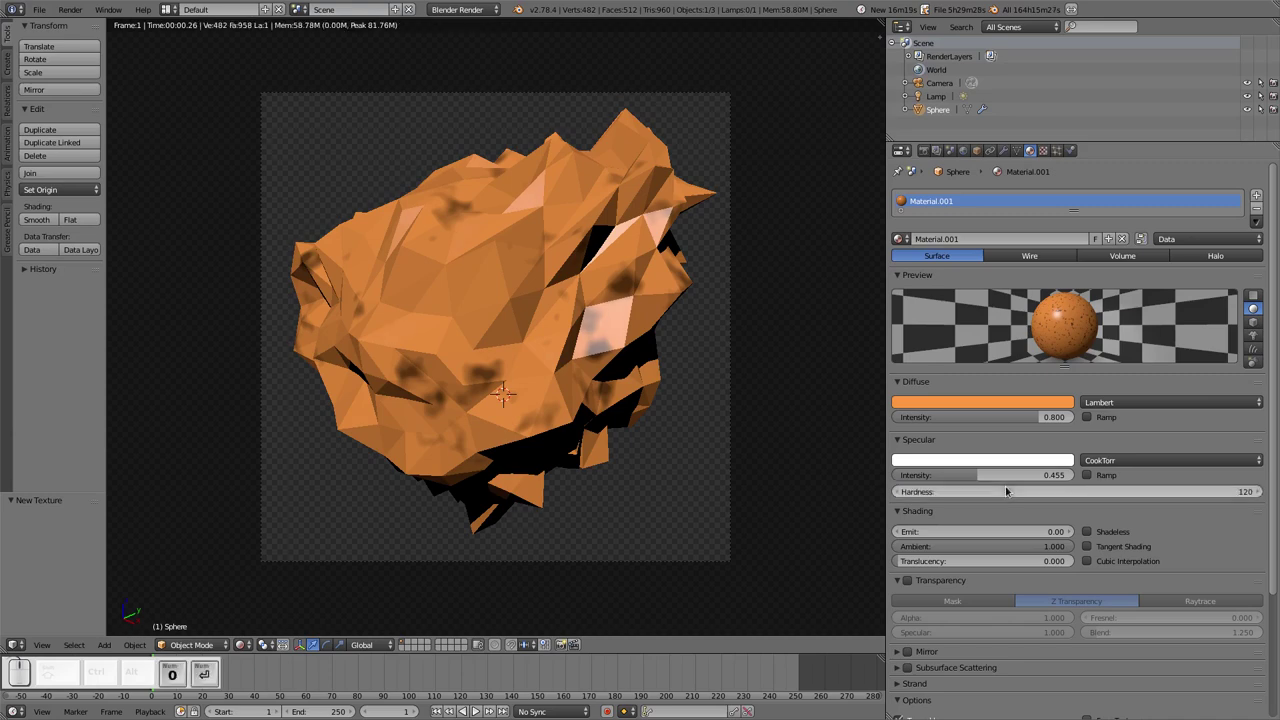
key("Return")
Try smooth shading and hardness 309, then settle on hardness 158 with flat shading
left_click(35, 219)
left_click(1087, 491)
type("309")
left_click(928, 502)
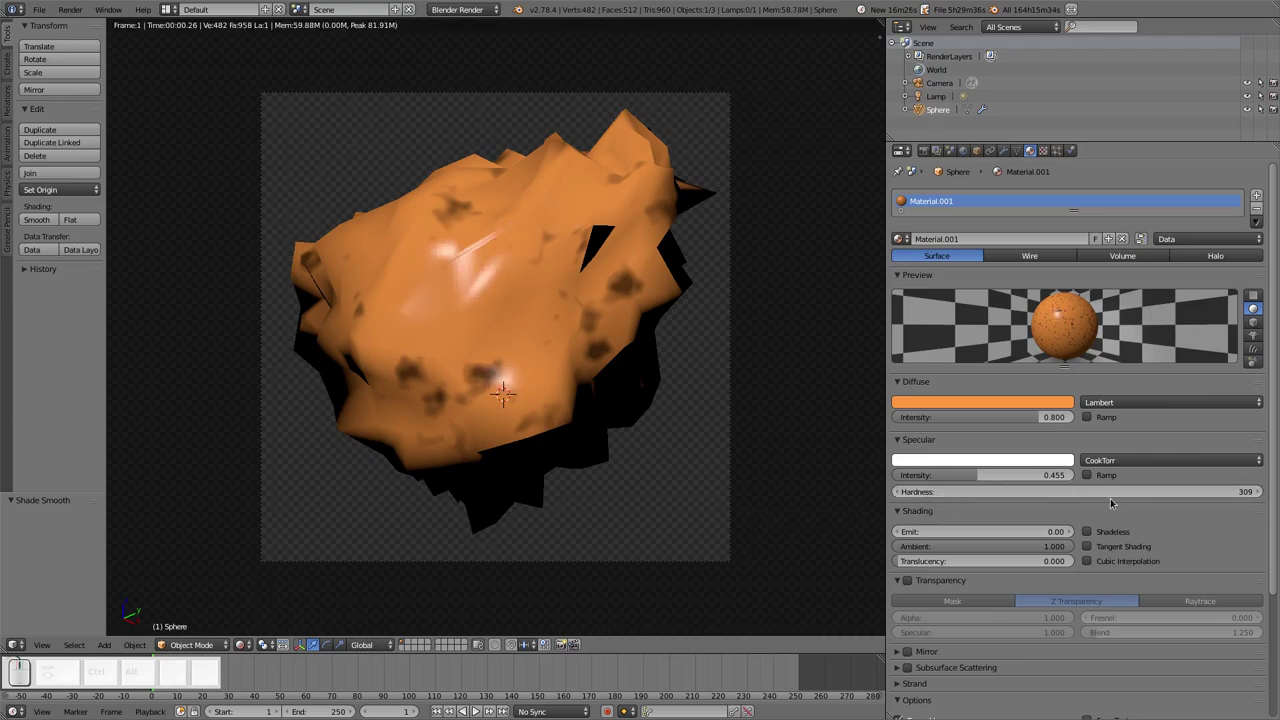
left_click_drag(1110, 492, 1080, 497)
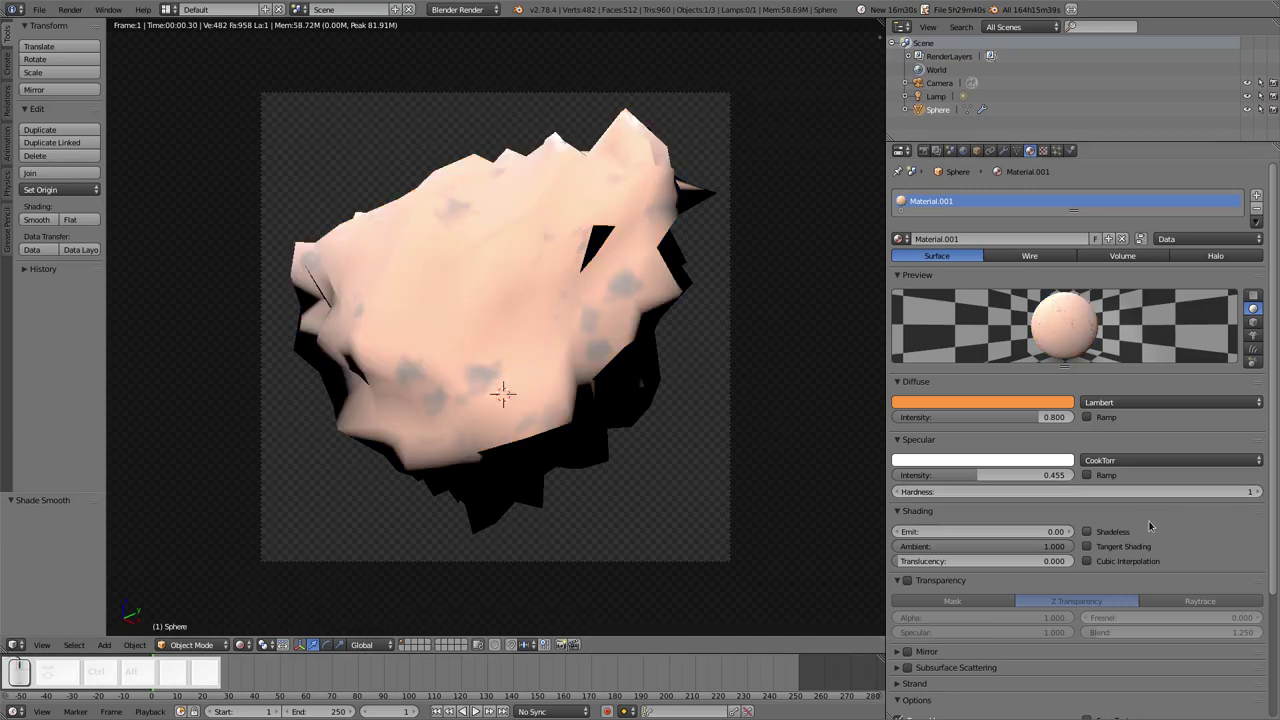
left_click_drag(912, 492, 1030, 492)
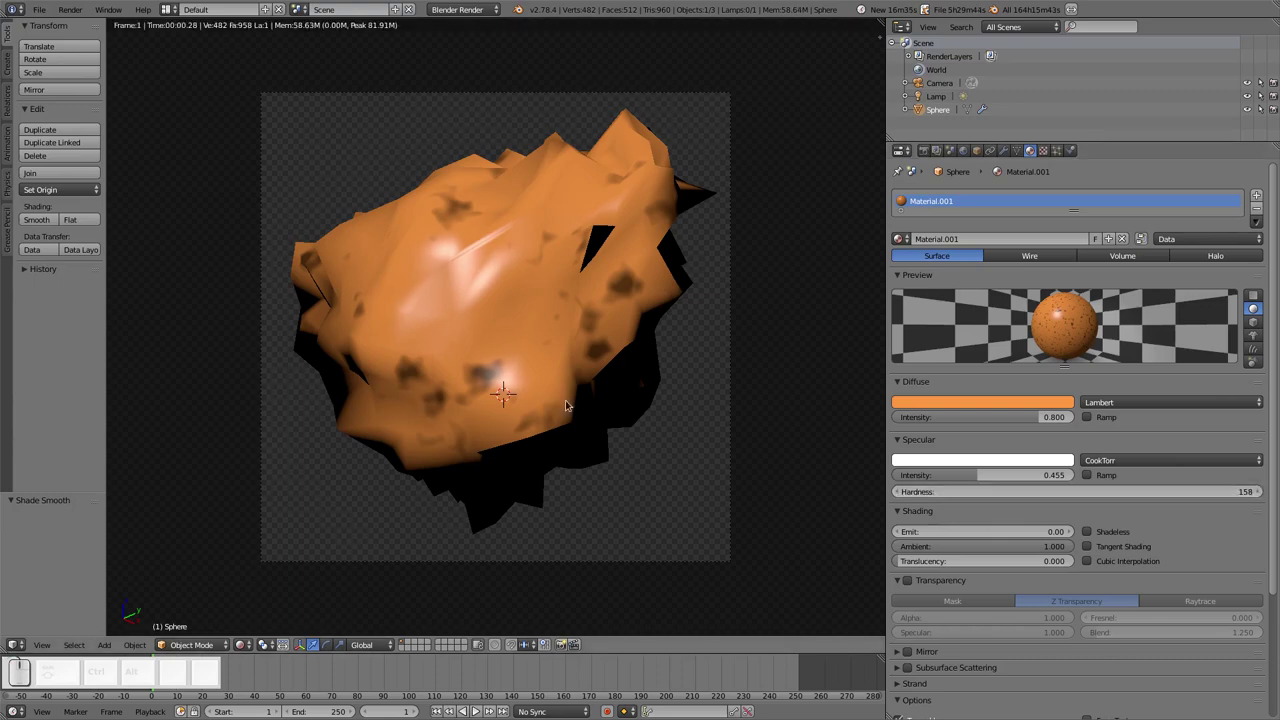
left_click(70, 219)
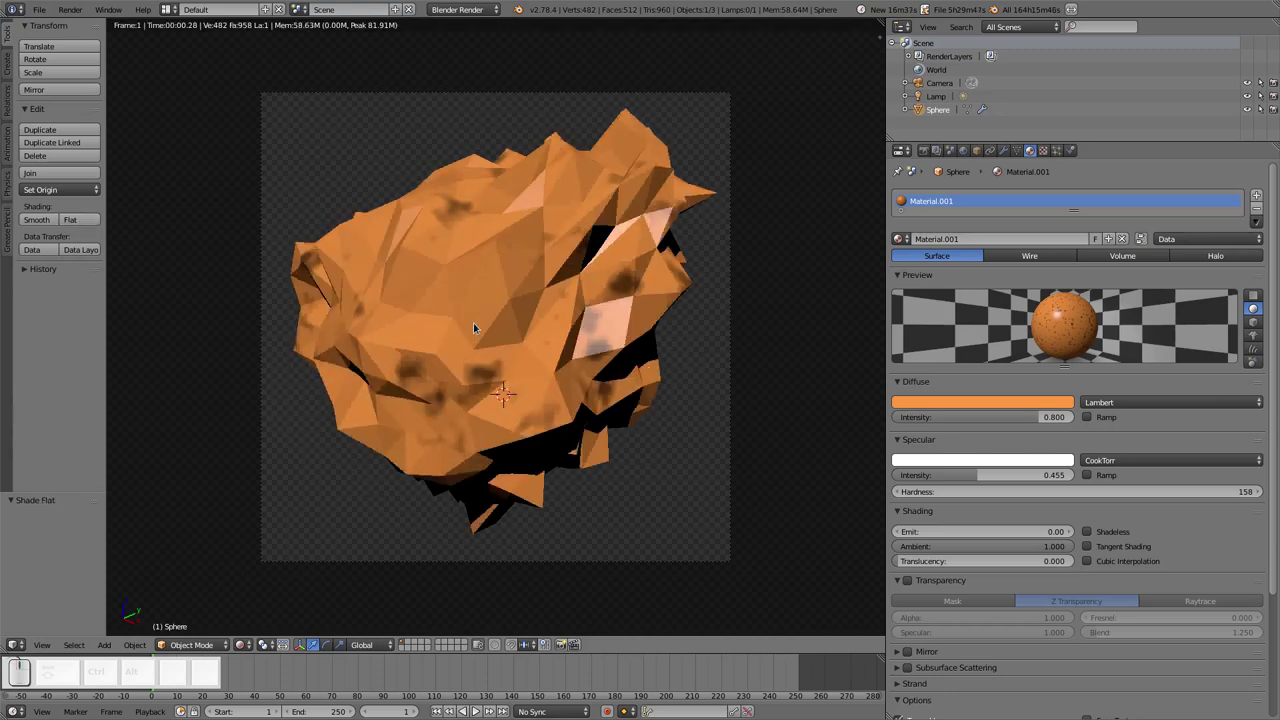
Render a 32 px test of the faceted rock, then return to solid view and orbit out of the camera
key("F12")
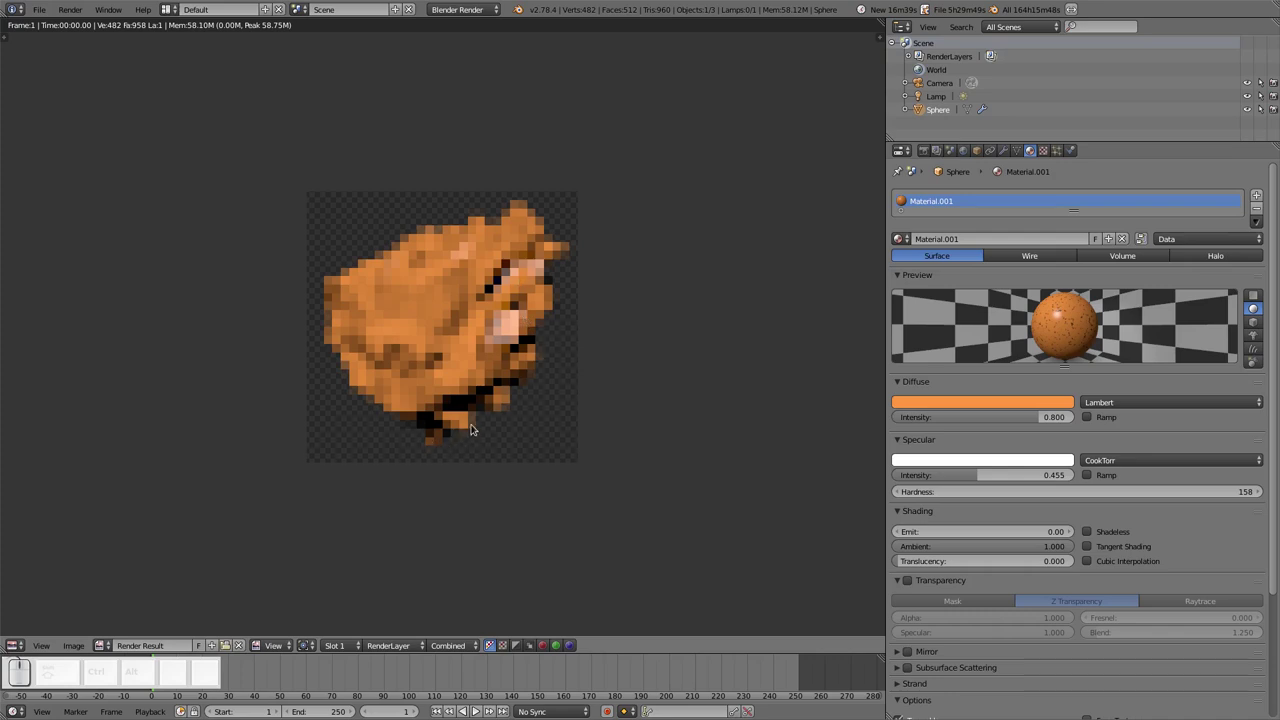
scroll(471, 430, "up", 1)
key("Escape")
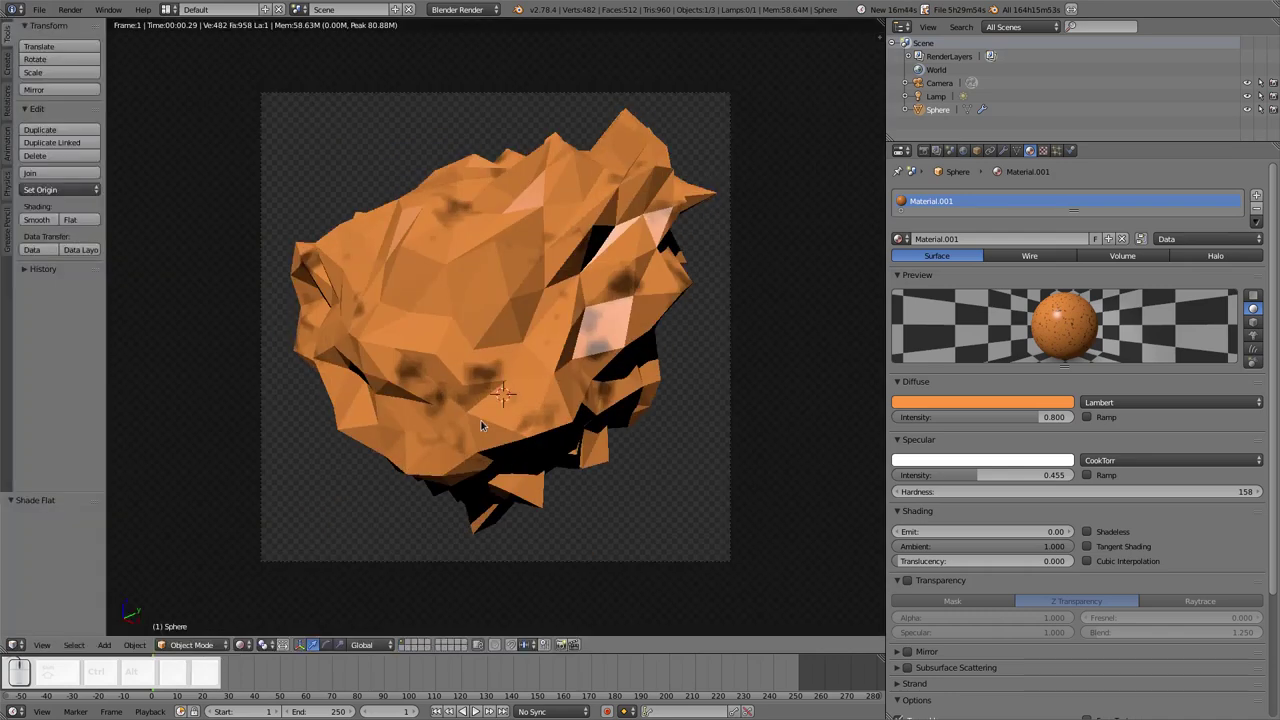
key("shift+z")
middle_click_drag(481, 426, 442, 162)
Duplicate the sun lamp and rotate the copy in quad view to aim up at the ore
right_click(457, 127)
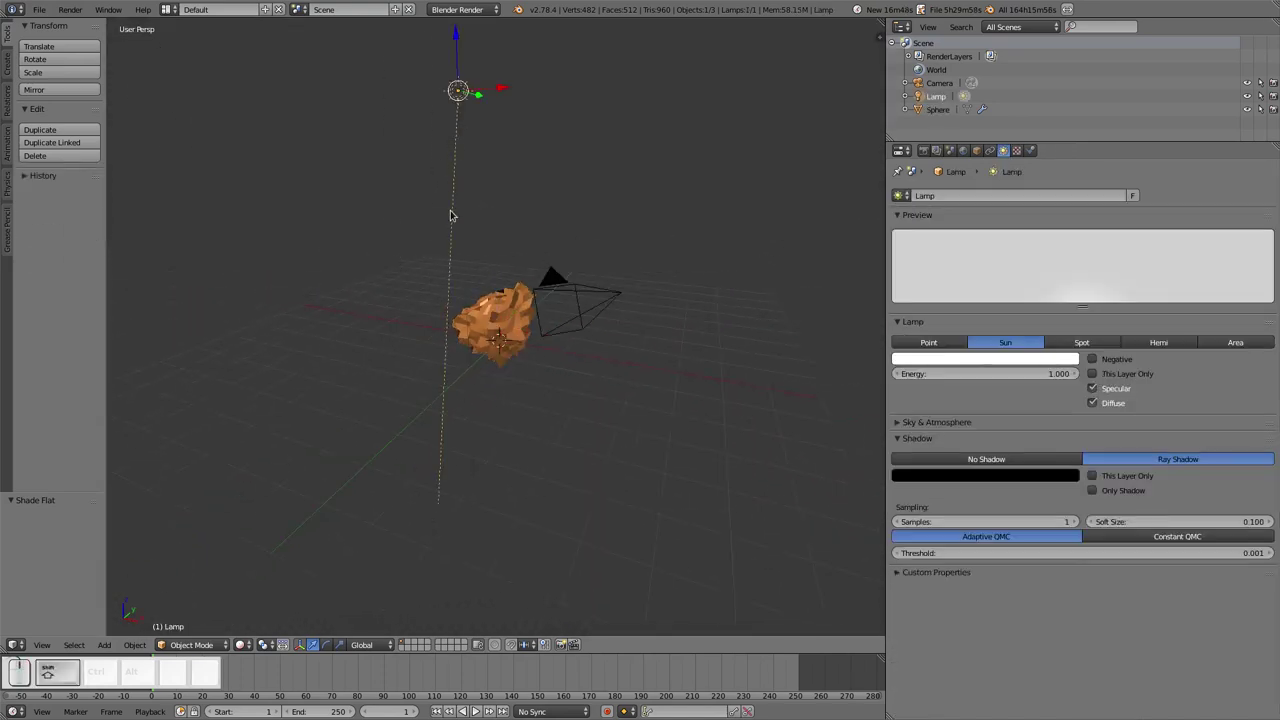
key("shift+d")
left_click(506, 430)
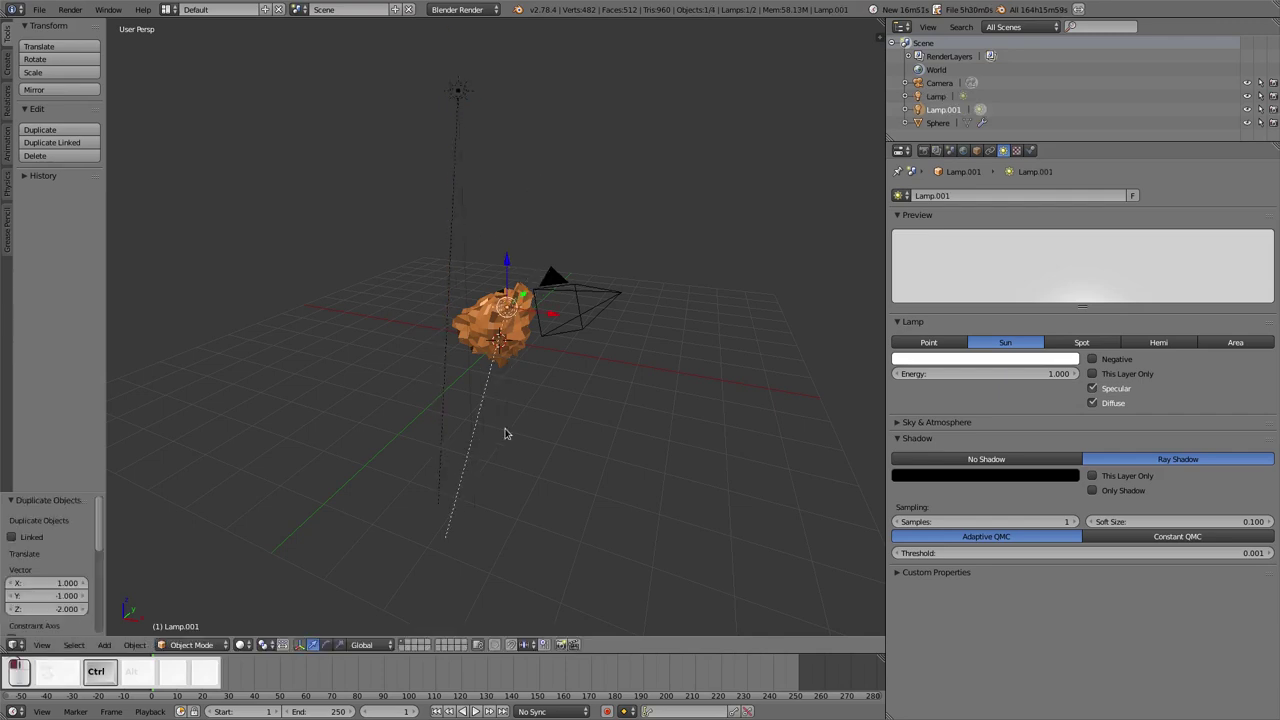
key("ctrl+alt+q")
scroll(690, 233, "up", 4)
key("r")
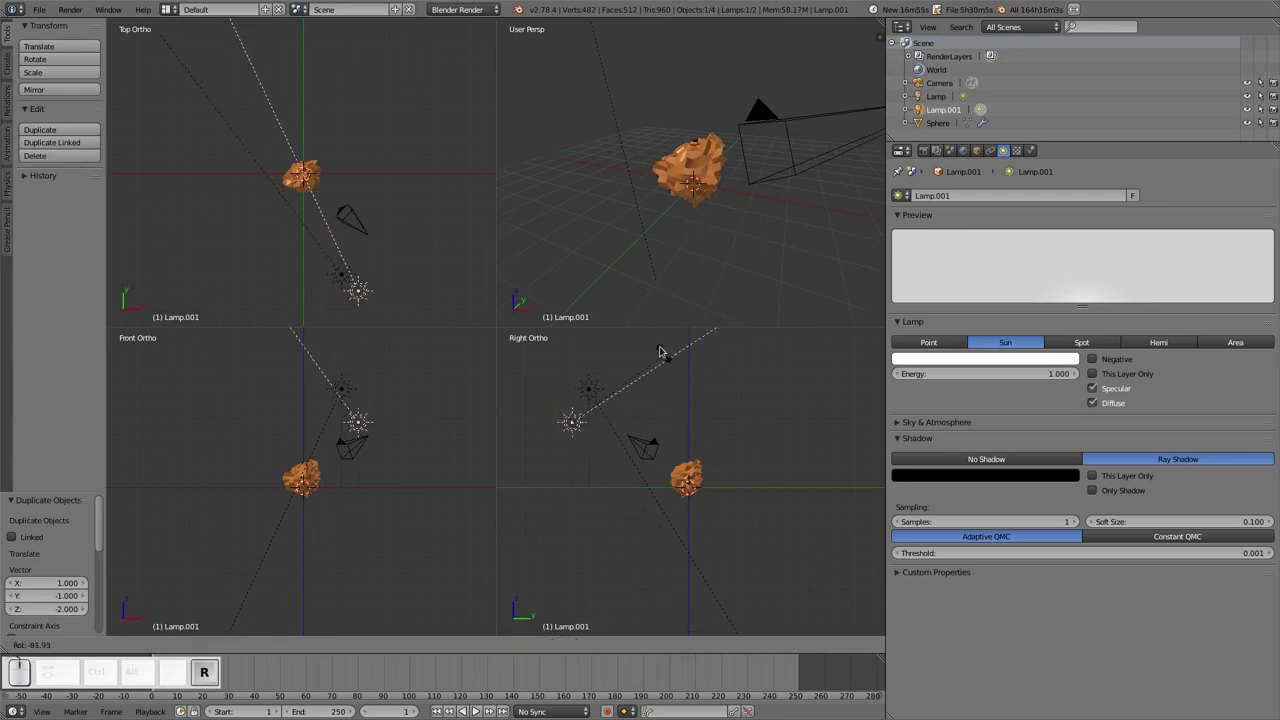
left_click(385, 236)
key("r")
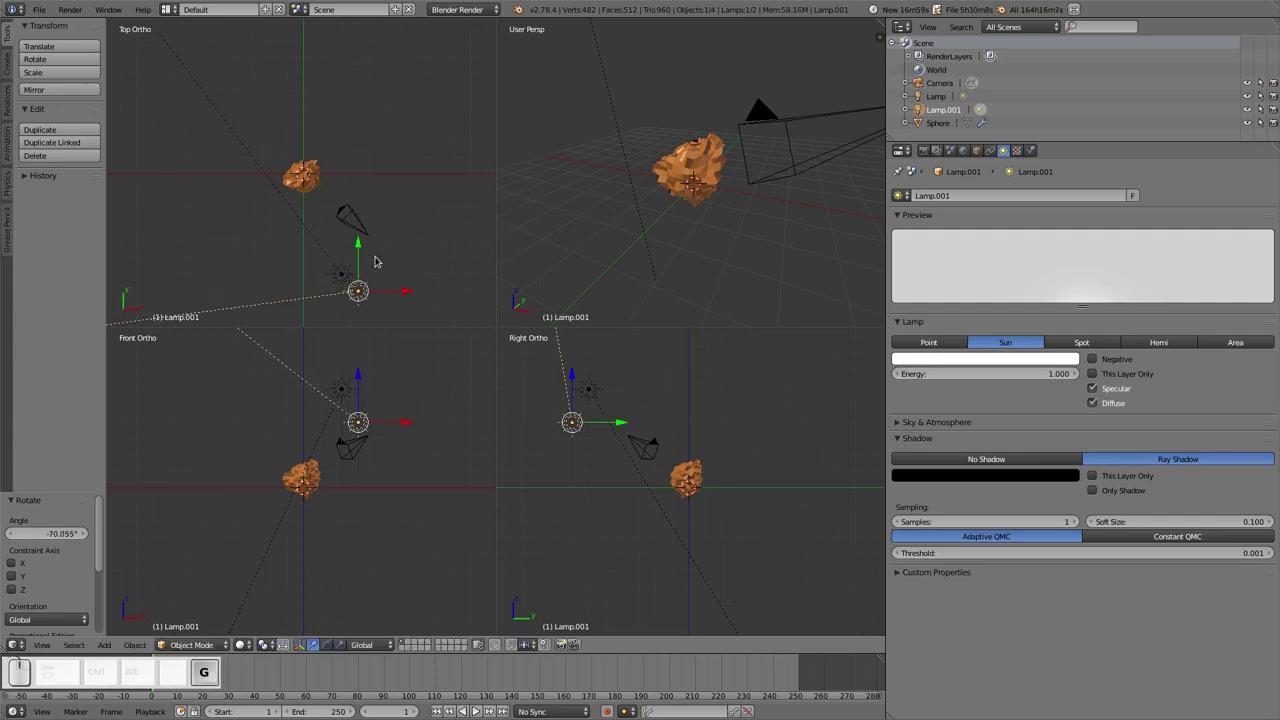
left_click(352, 288)
Lower Lamp.001 4.892 on Z below the ore and set its energy to 0.25
key("g")
left_click(360, 234)
key("g")
key("z")
left_click(610, 480)
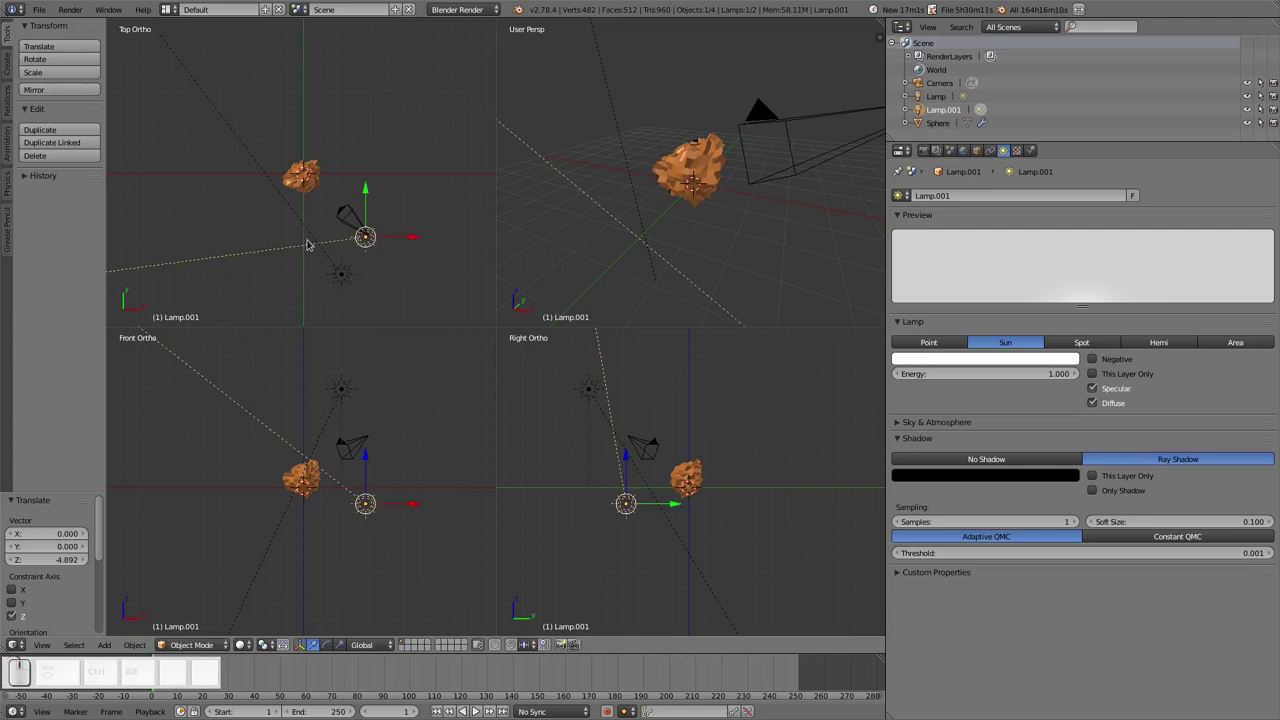
left_click(988, 375)
type("0.25")
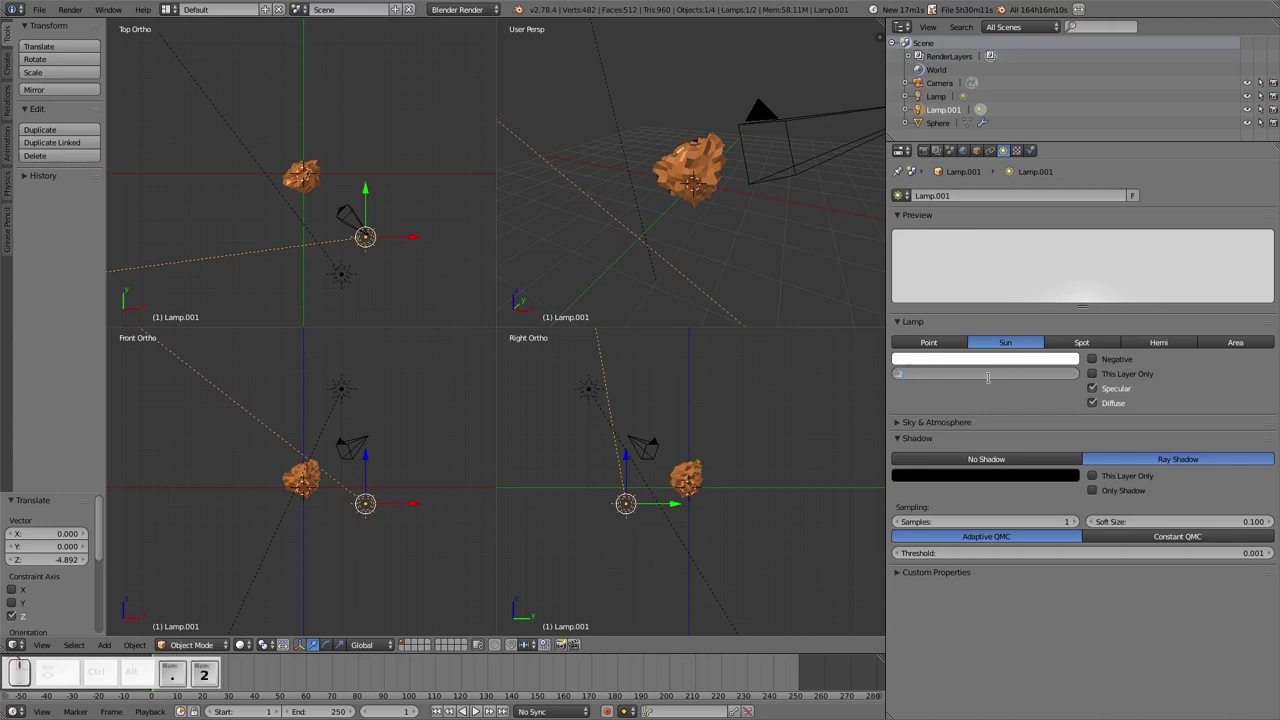
key("Return")
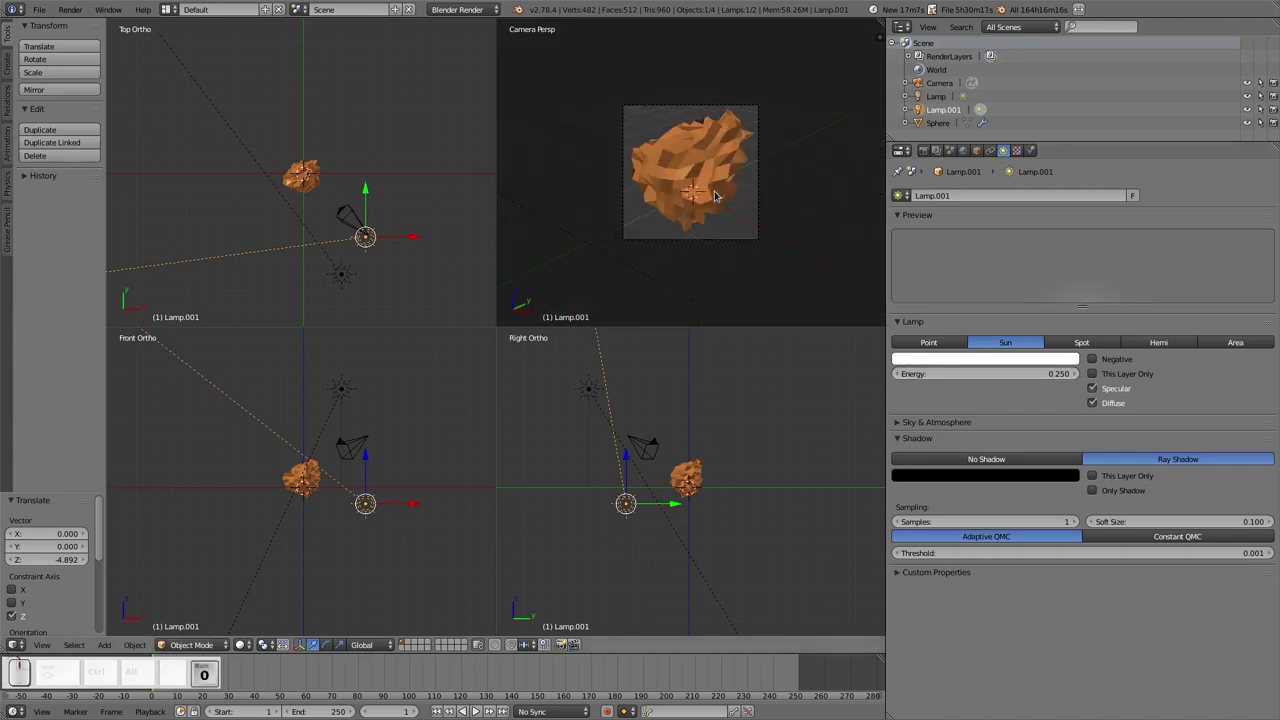
Render a test with the added light, then return to a single rendered camera view
key("F12")
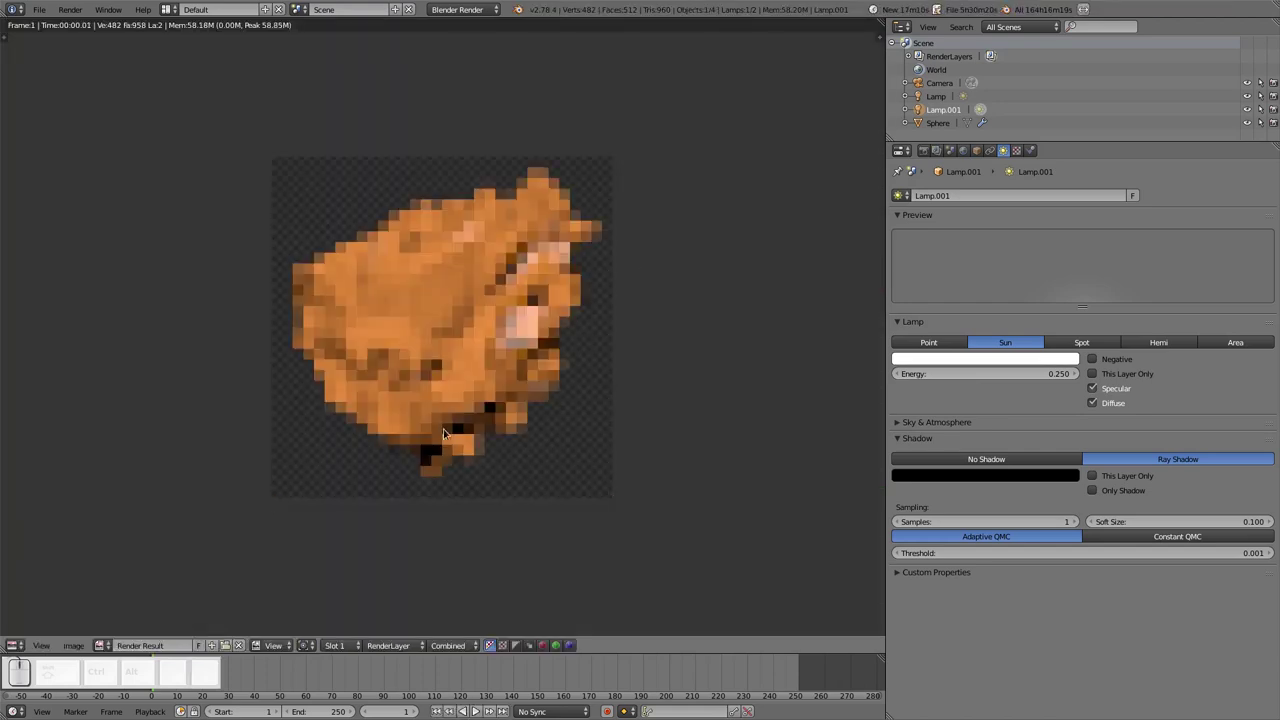
key("Escape")
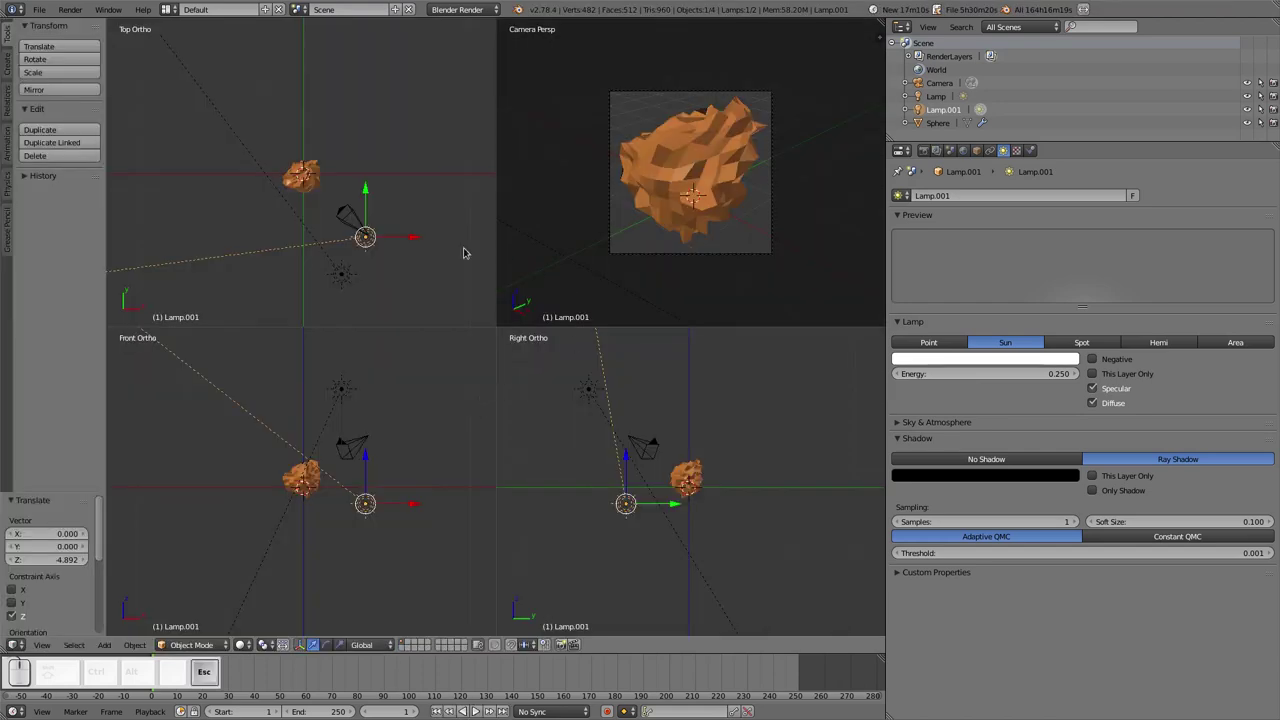
key("shift+z")
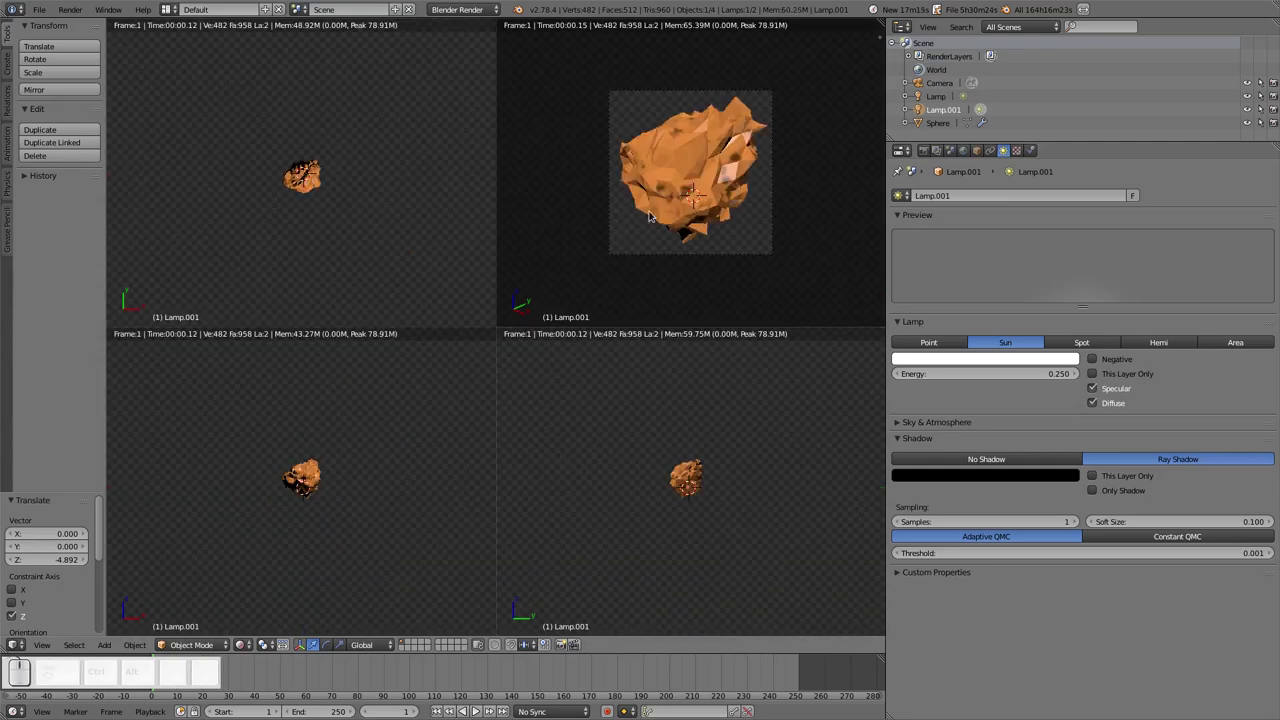
key("ctrl+alt+q")
scroll(554, 443, "up", 3)
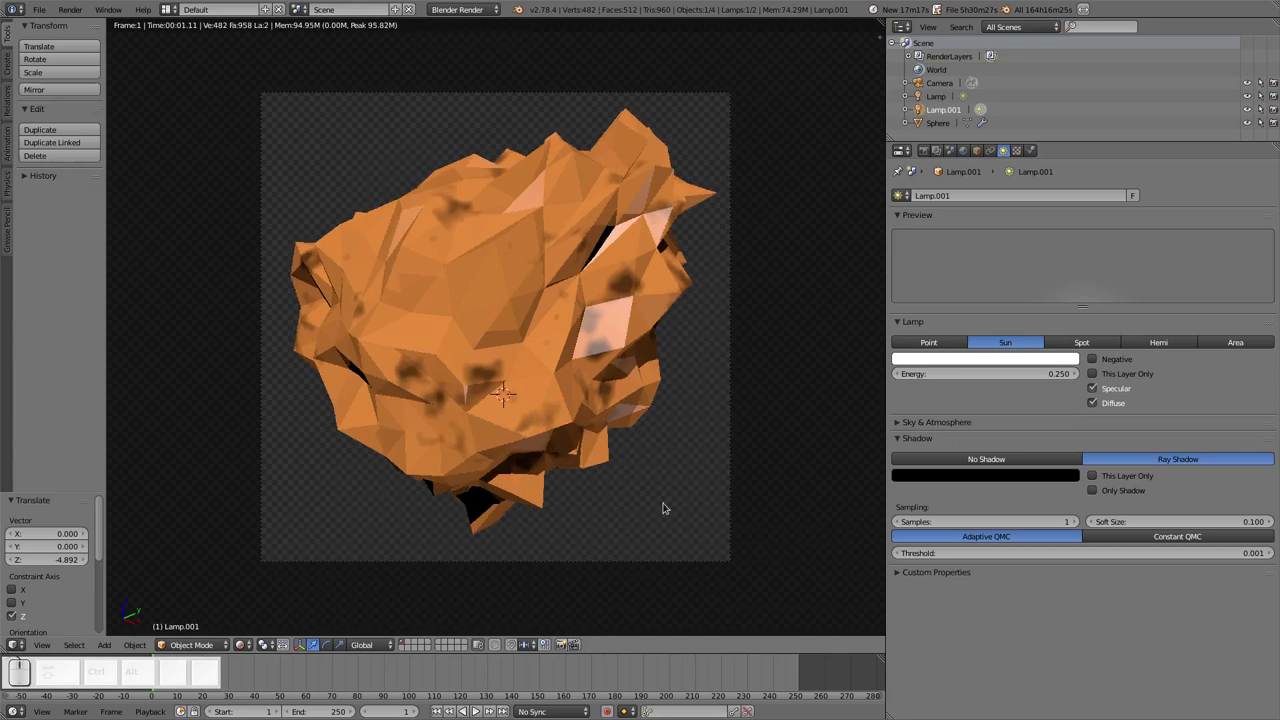
Try Lamp.001 energies of 1 and 0.2, settling on 0.1
left_click(990, 374)
type("1")
key("Return")
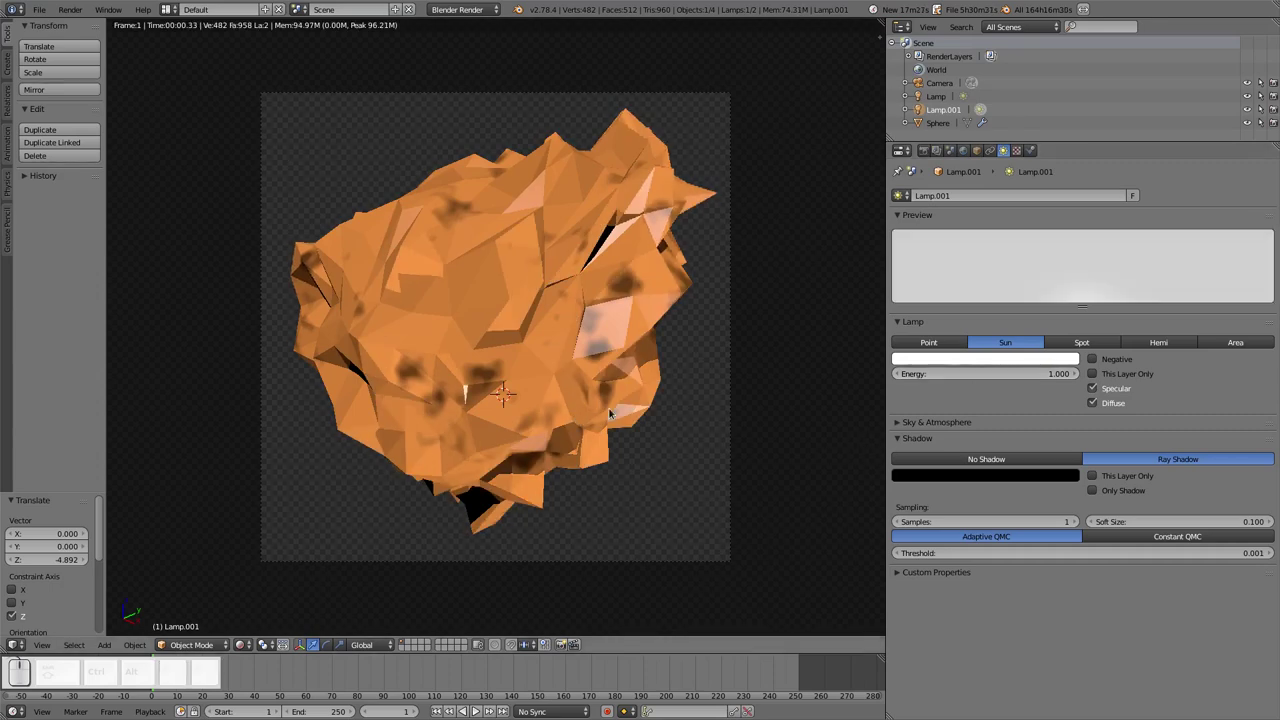
left_click(955, 374)
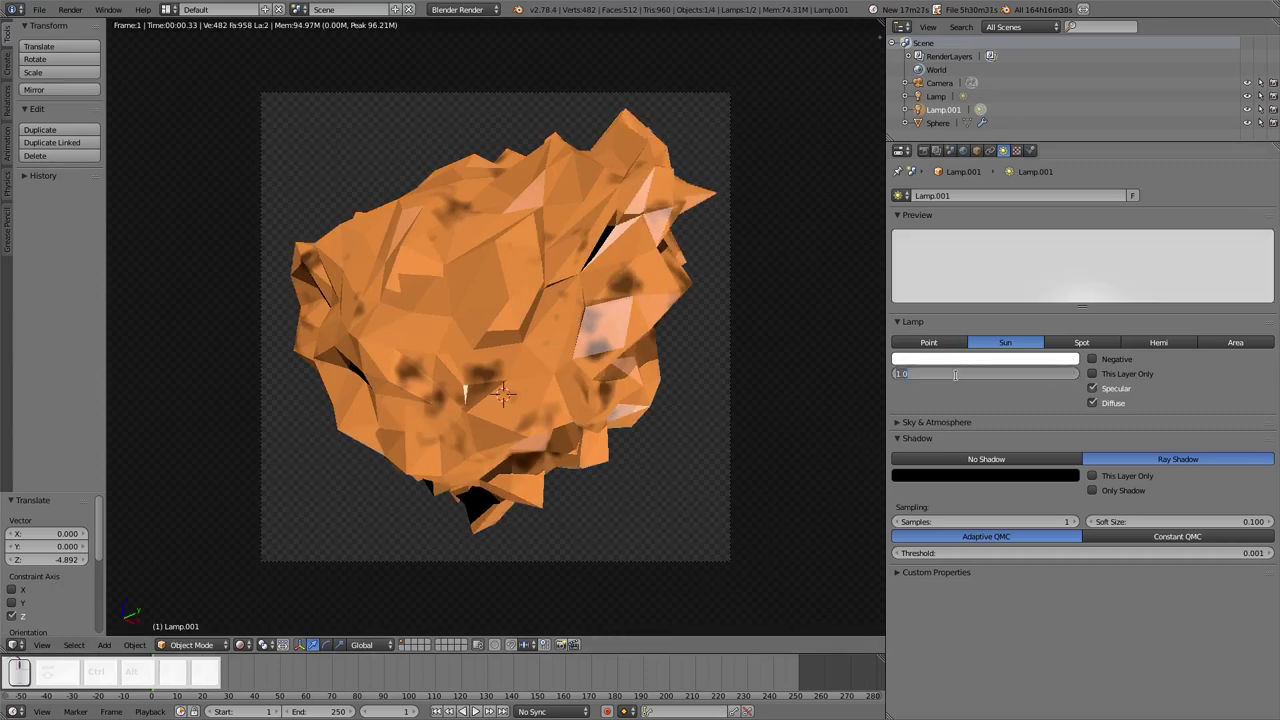
type(".2")
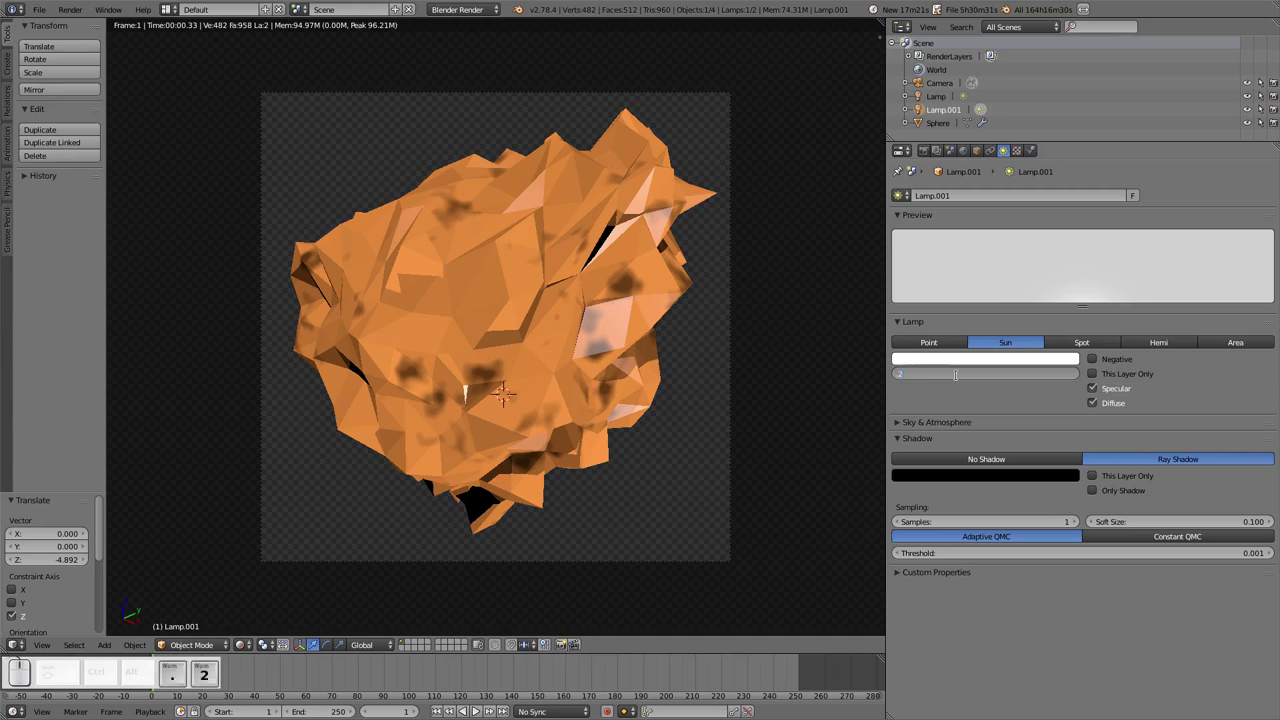
key("Return")
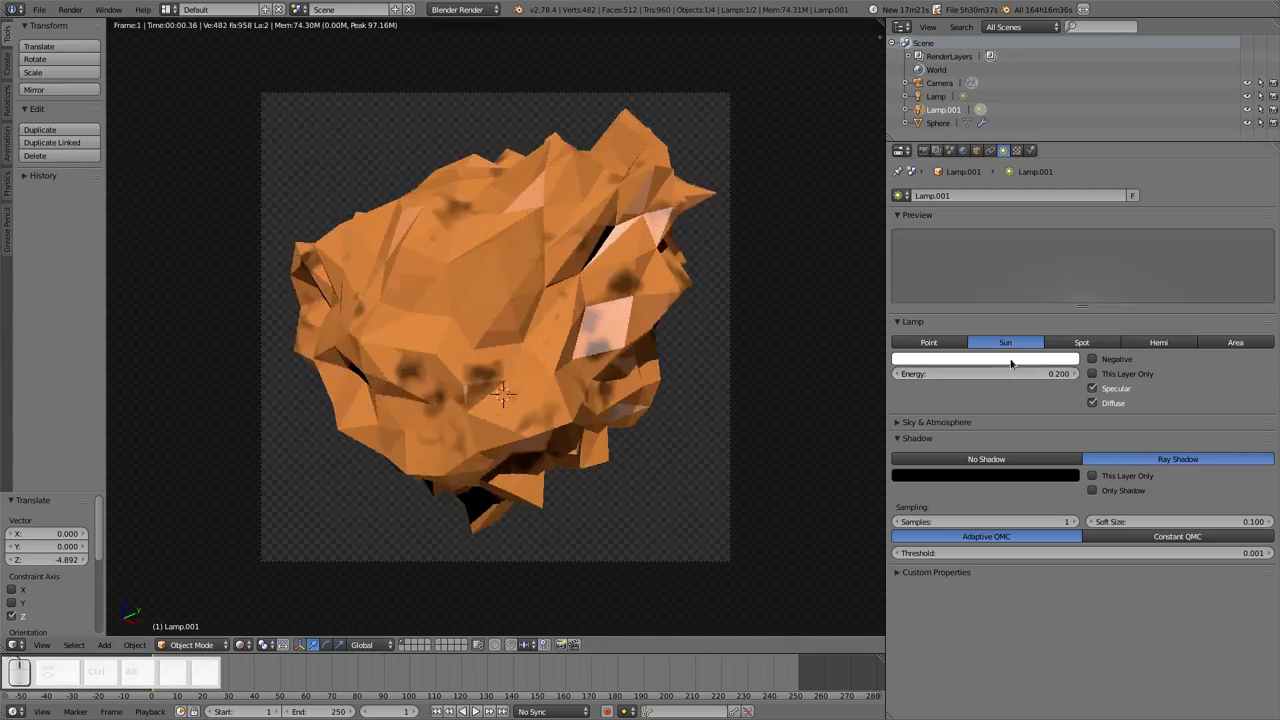
left_click(990, 374)
type(".1")
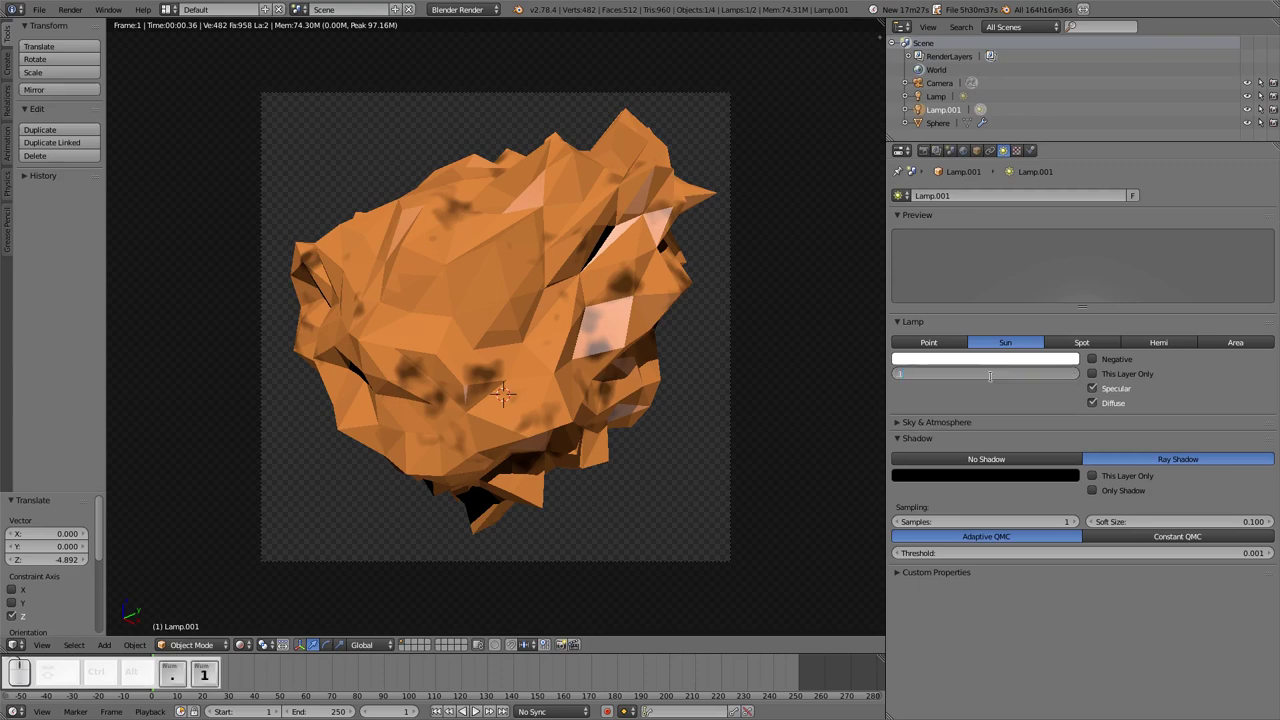
key("Return")
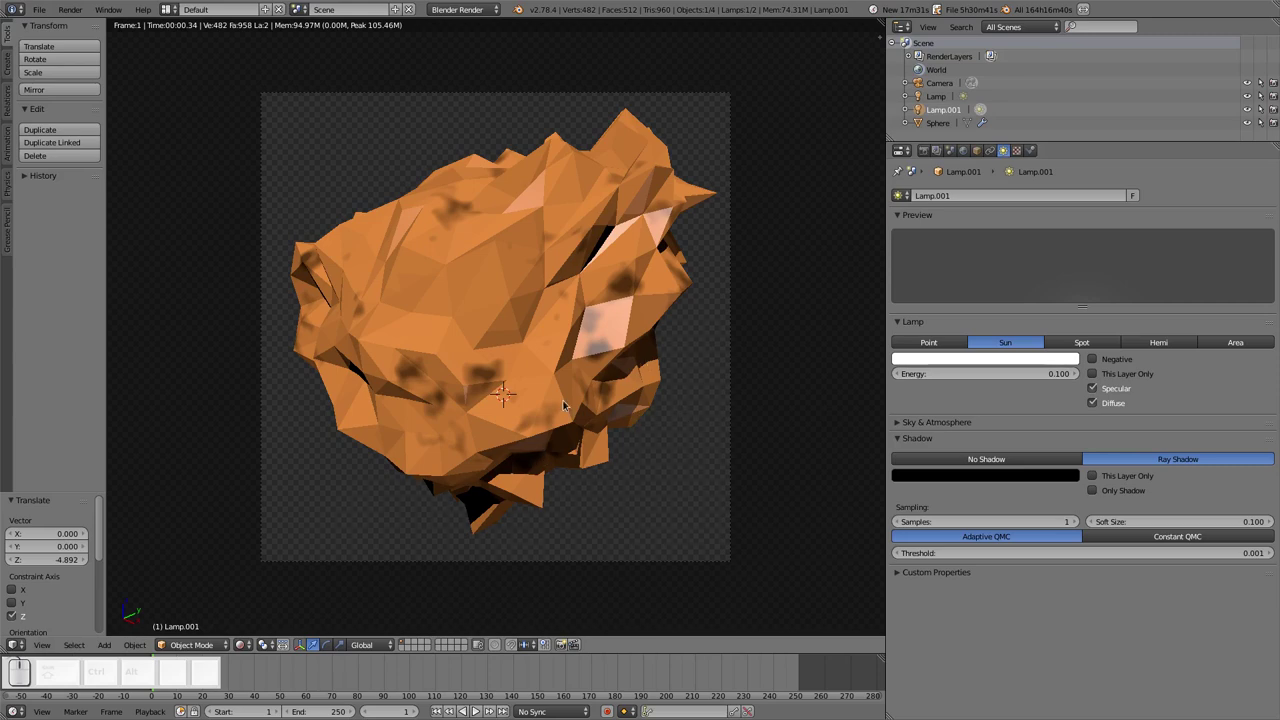
Render the 32 px icon twice to check the dimmer fill light
key("F12")
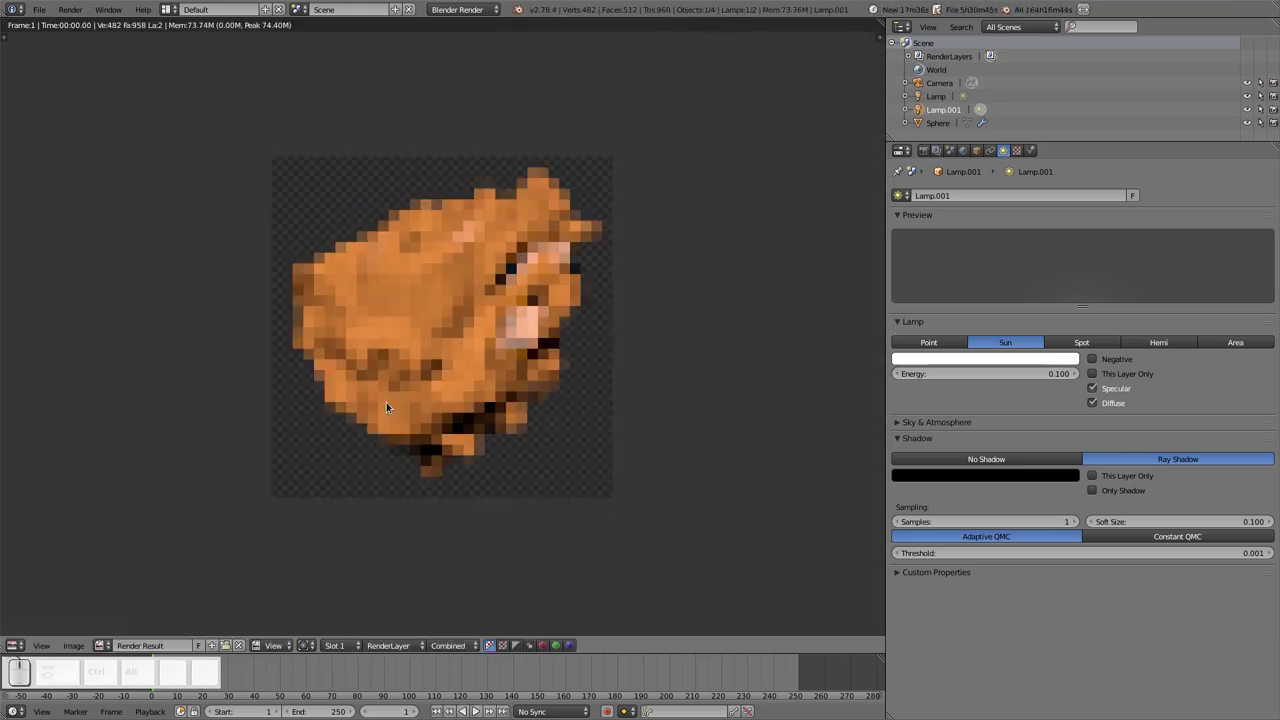
key("Escape")
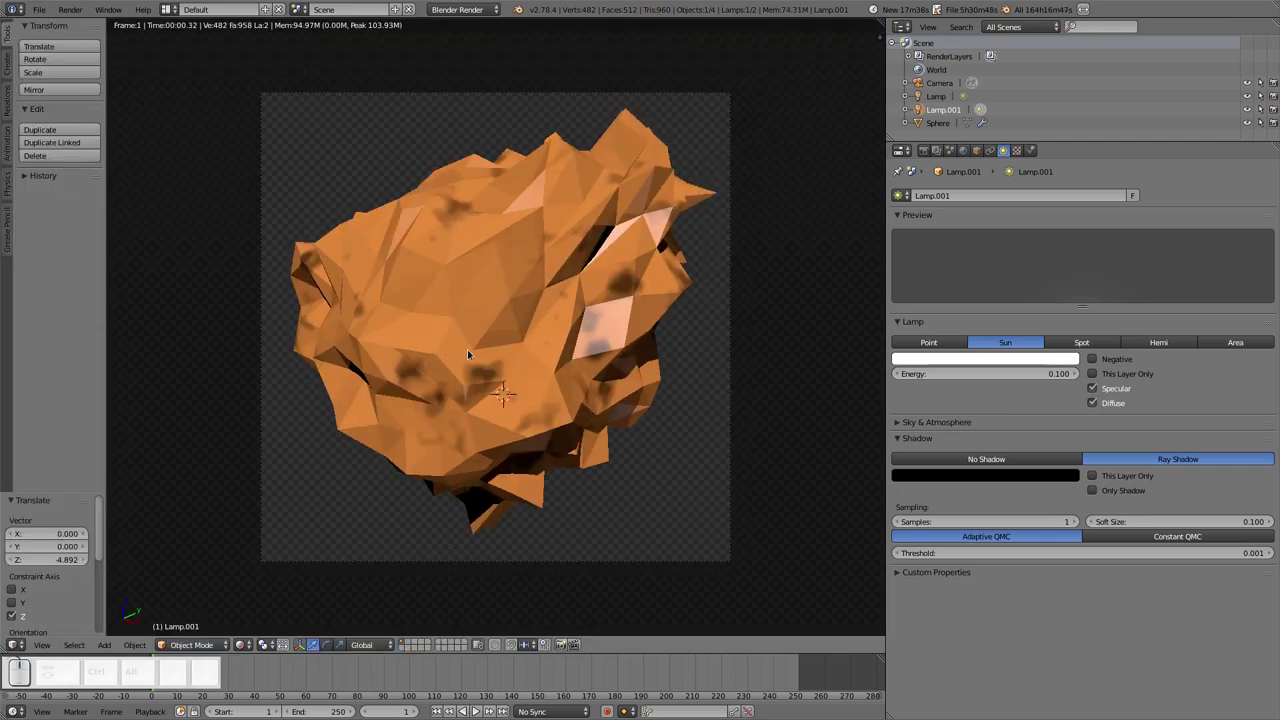
key("F12")
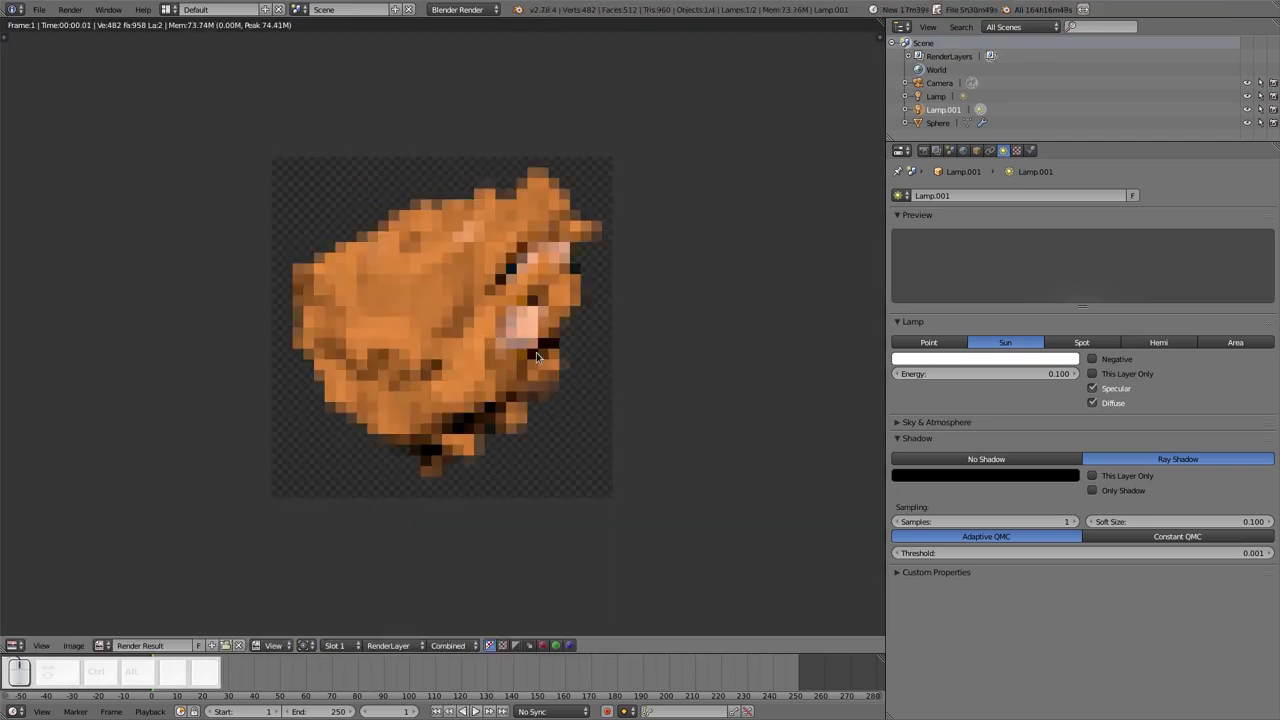
key("Escape")
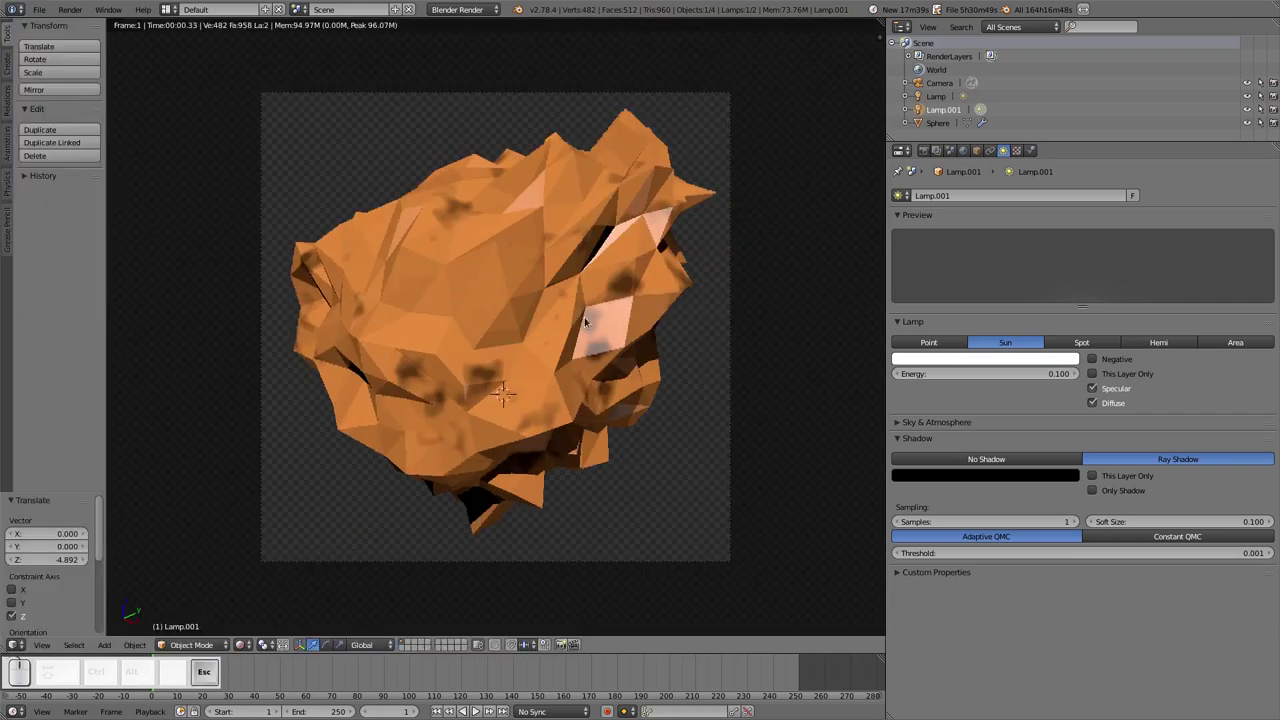
Select the ore and drag its material's specular intensity to 0
left_click(964, 151)
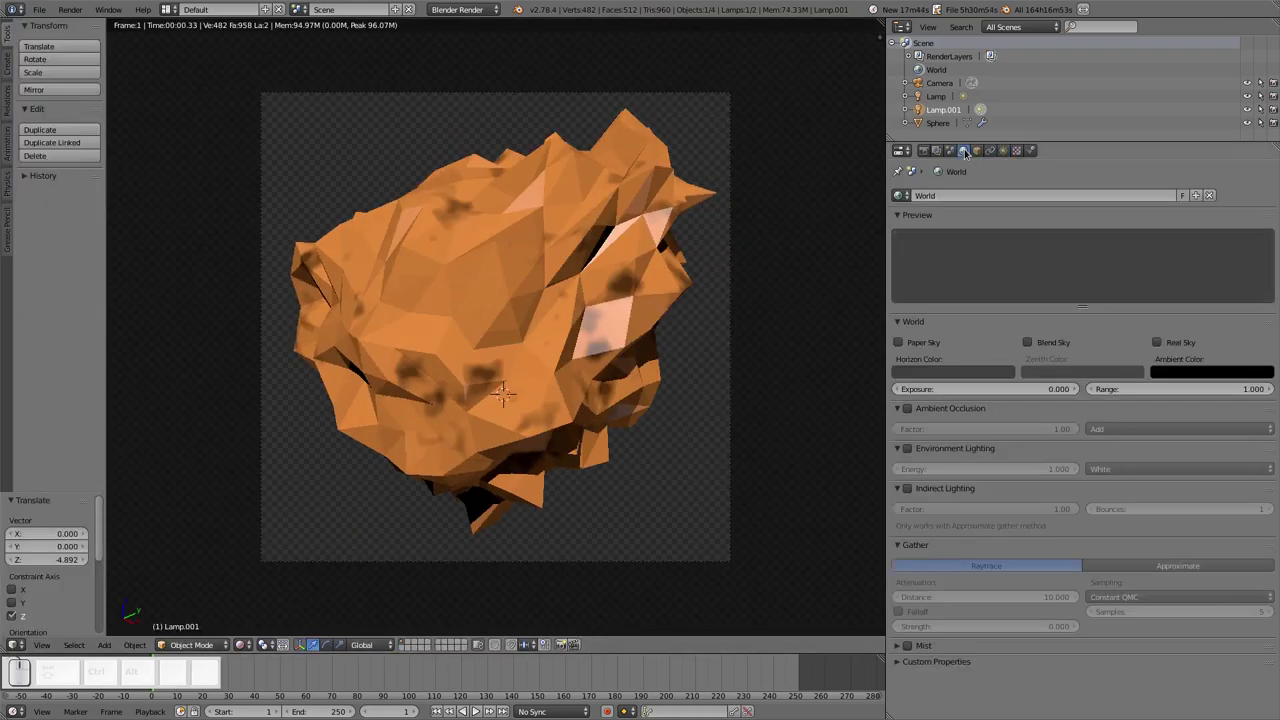
right_click(494, 294)
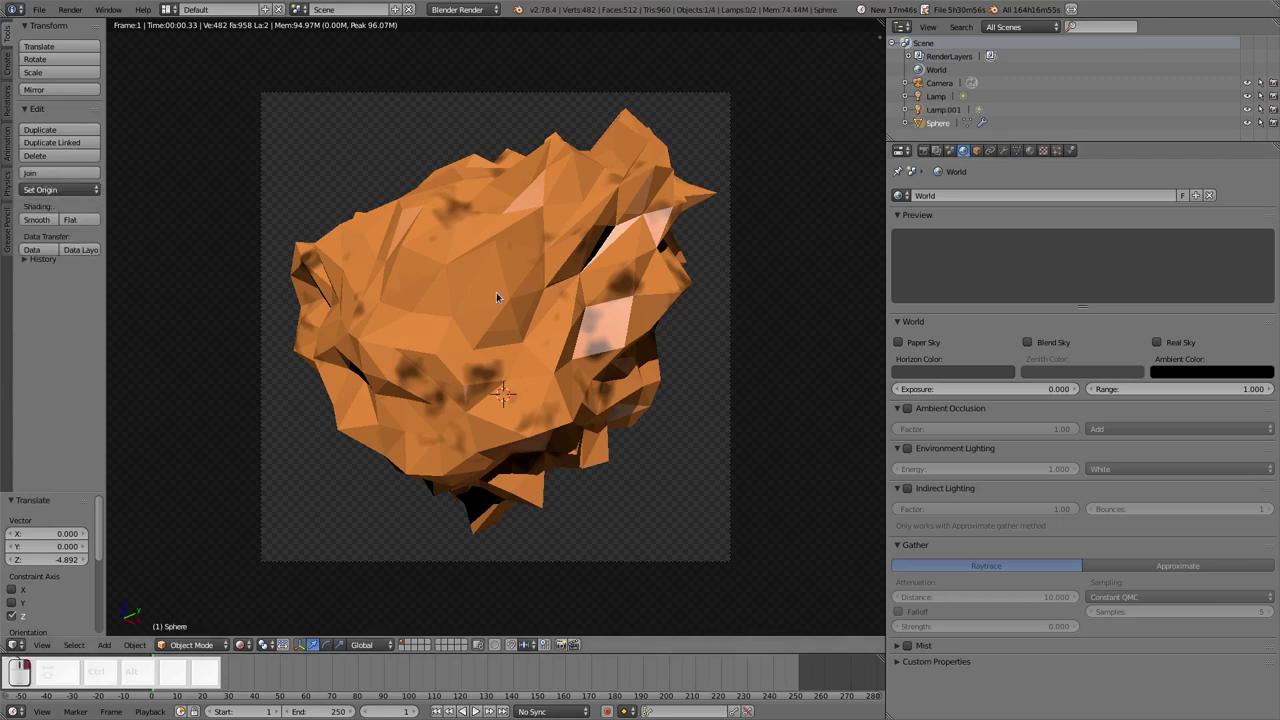
left_click(1030, 151)
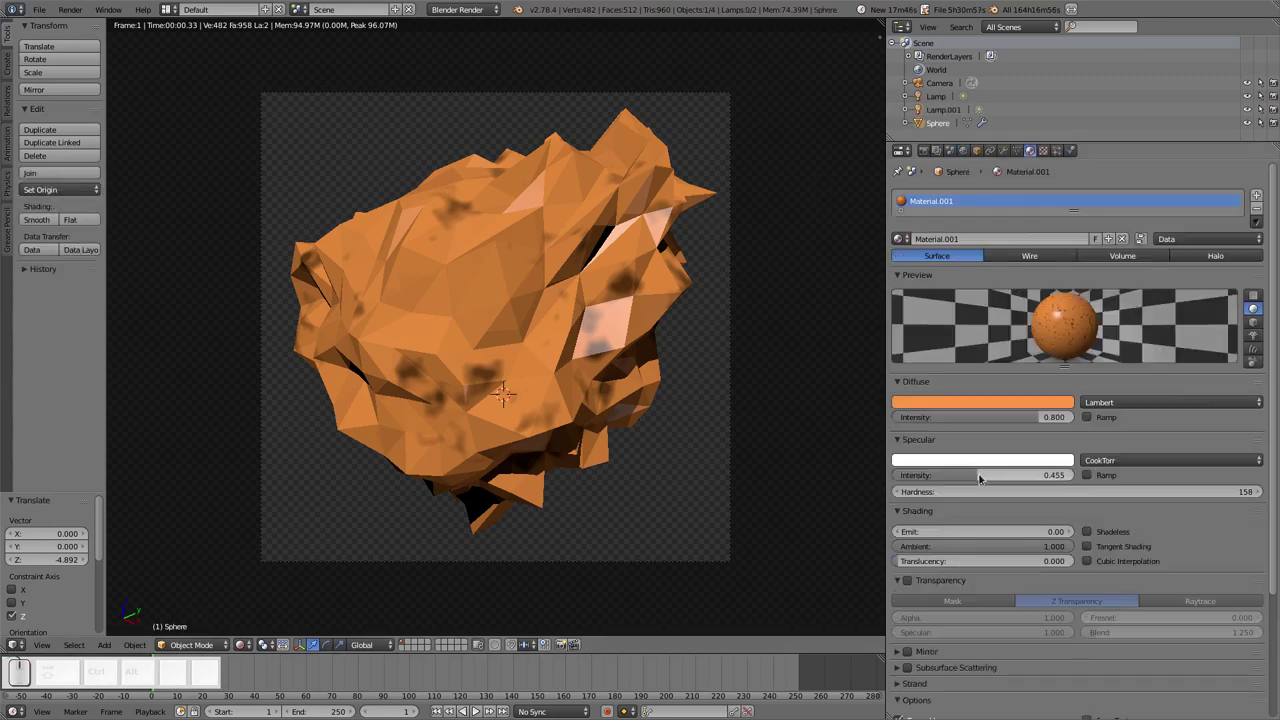
left_click_drag(976, 475, 898, 478)
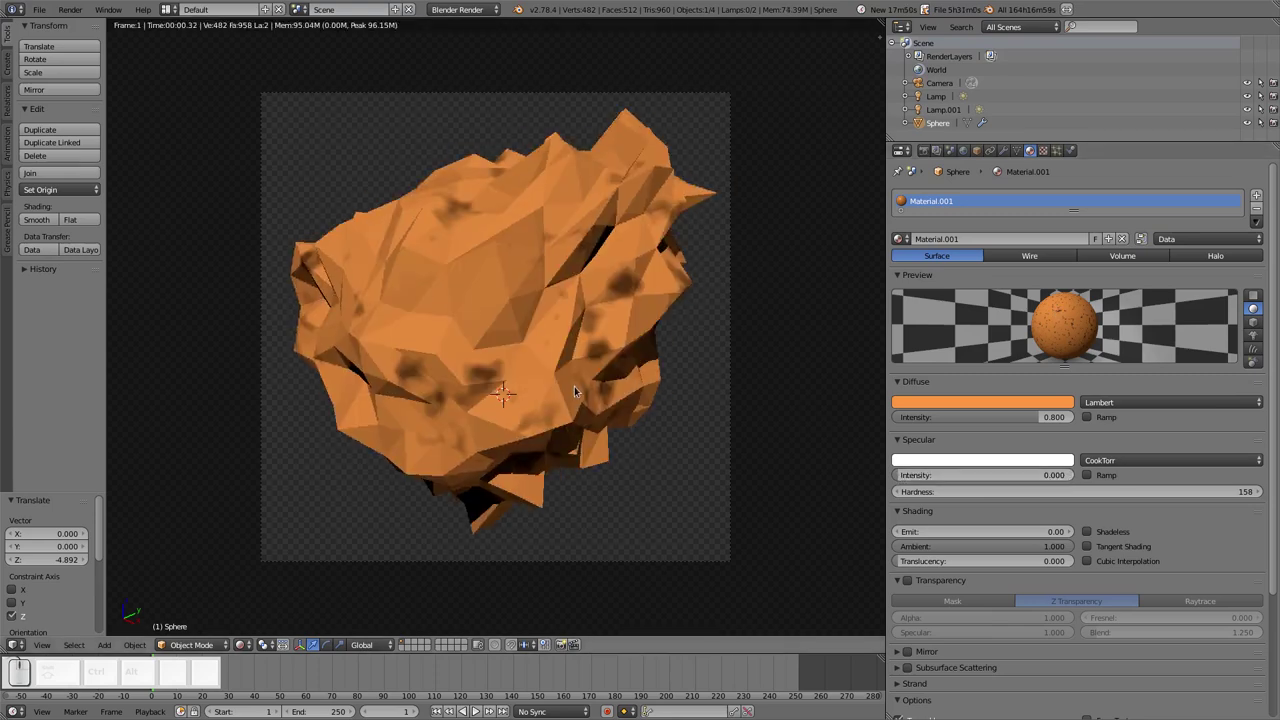
Render the icon twice to check the matte, highlight-free faces
key("F12")
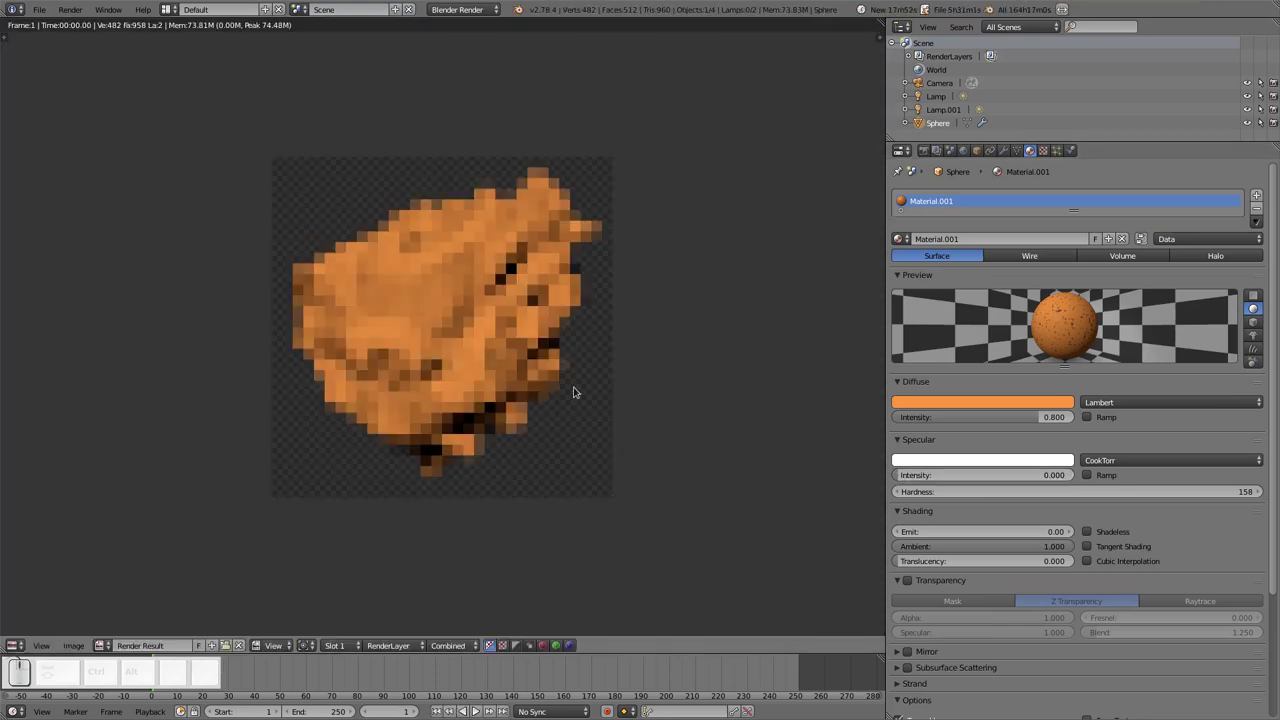
key("Escape")
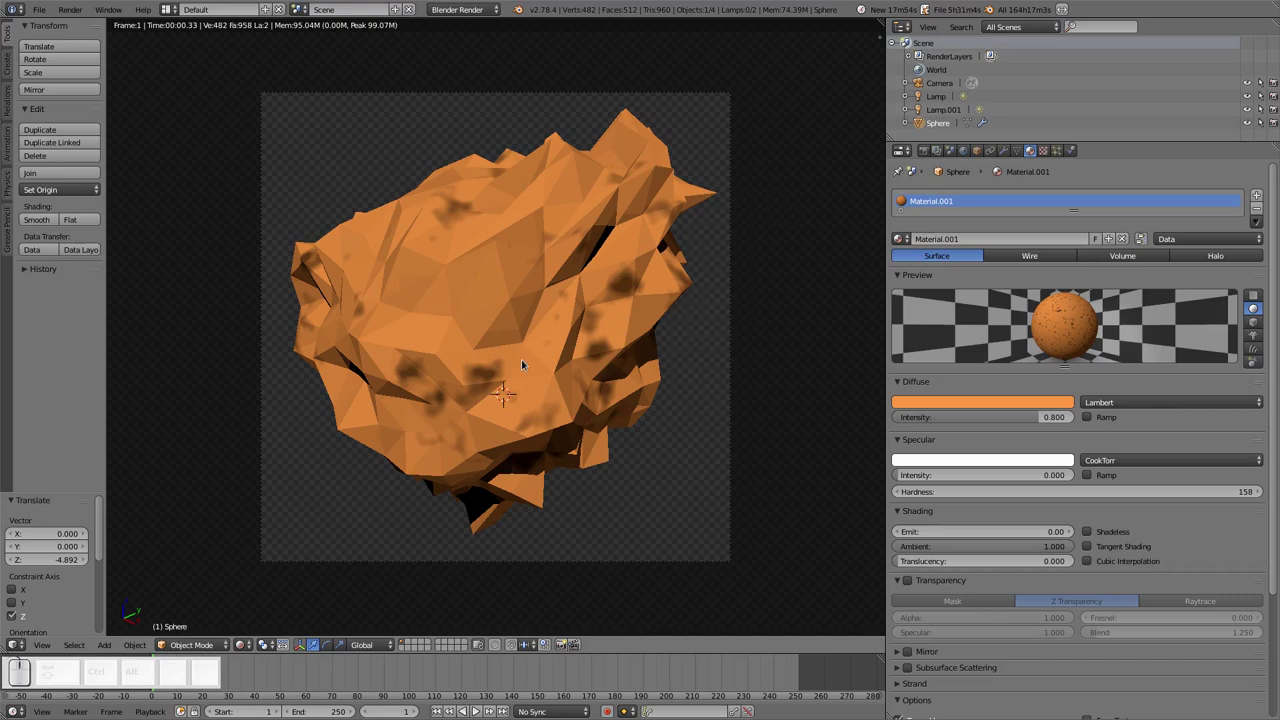
key("F12")
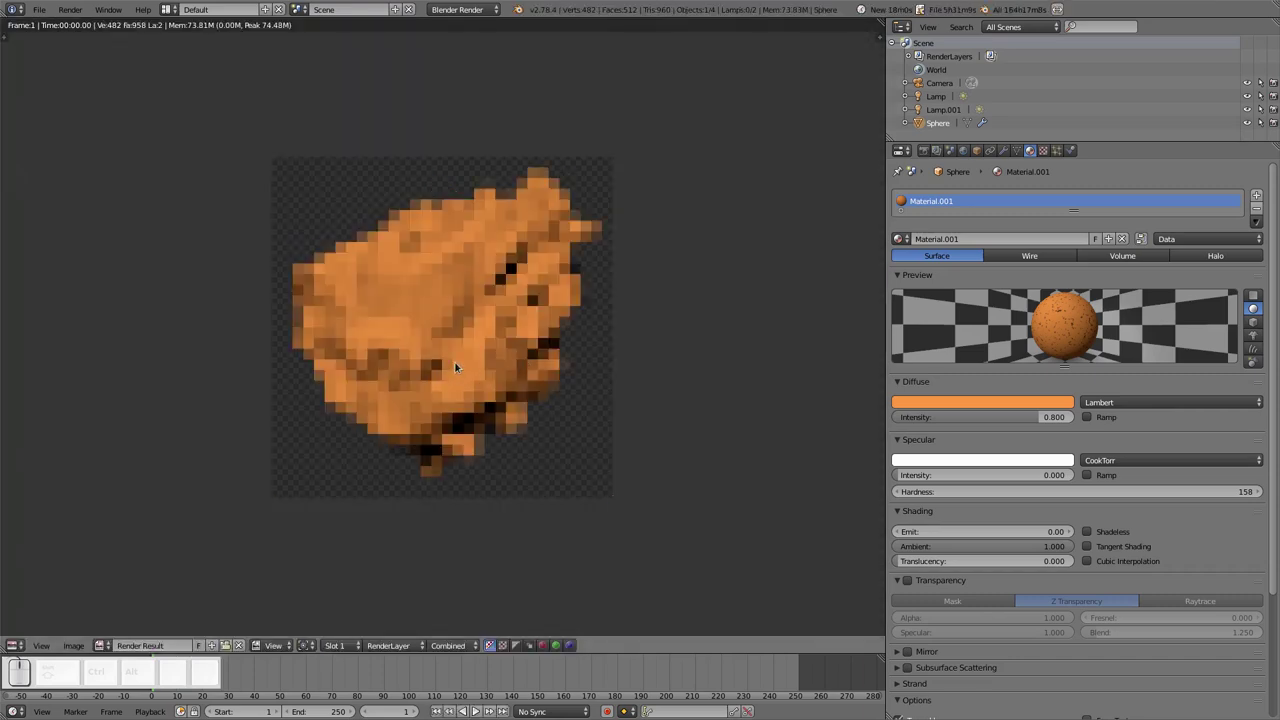
scroll(1015, 425, "down", 2)
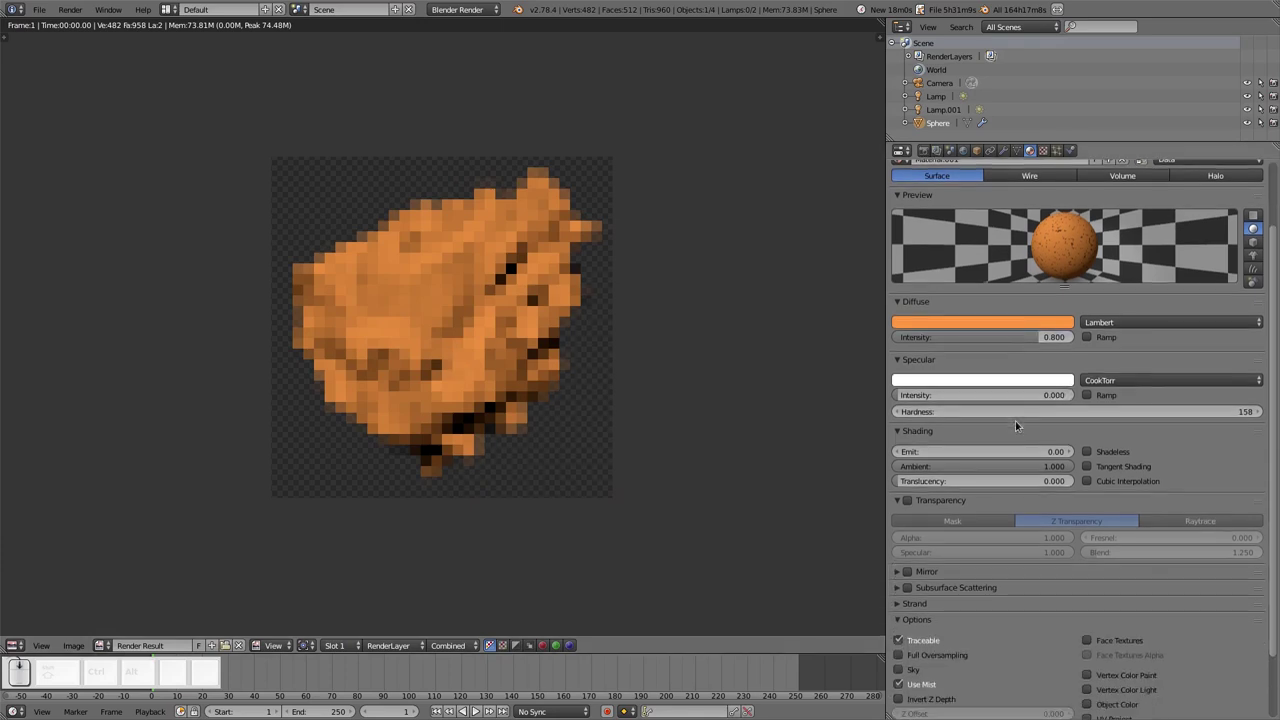
scroll(1015, 425, "down", 1)
scroll(1030, 300, "up", 3)
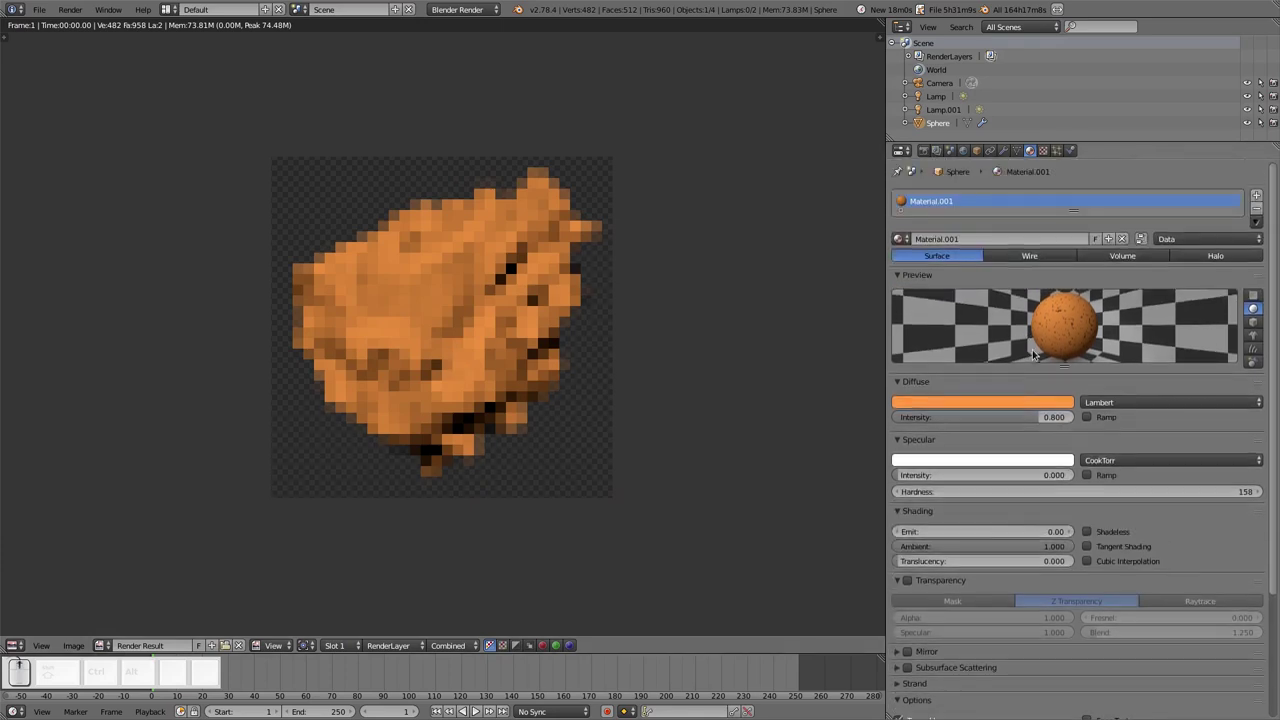
Bring up the Clouds texture settings with the viewport in live rendered shading
left_click(1043, 150)
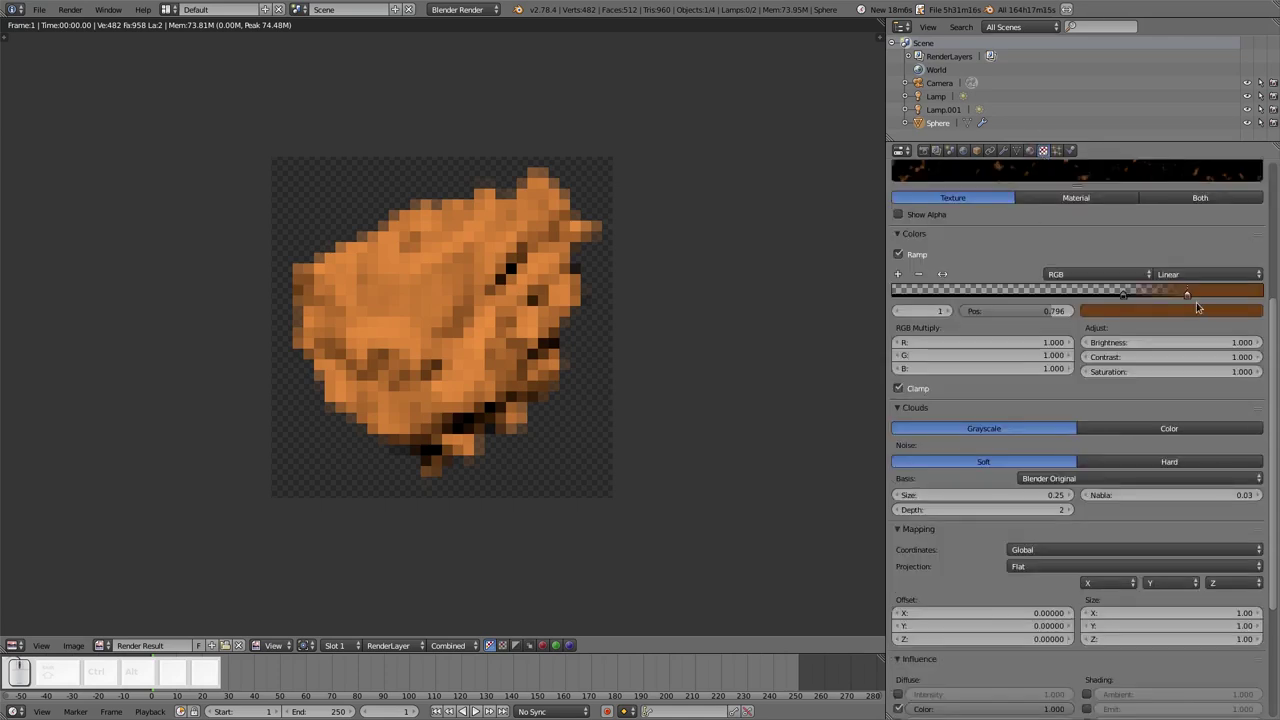
scroll(1120, 400, "up", 3)
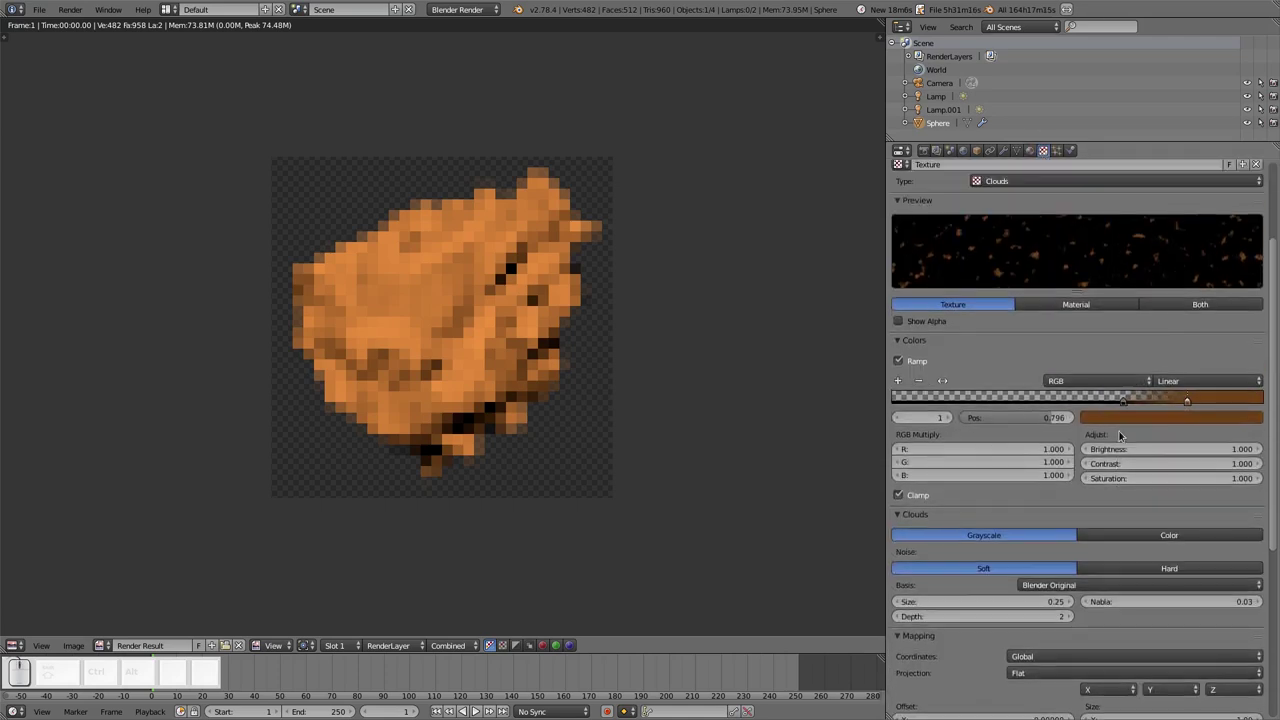
key("shift+z")
left_click(379, 331)
key("shift+z")
key("Escape")
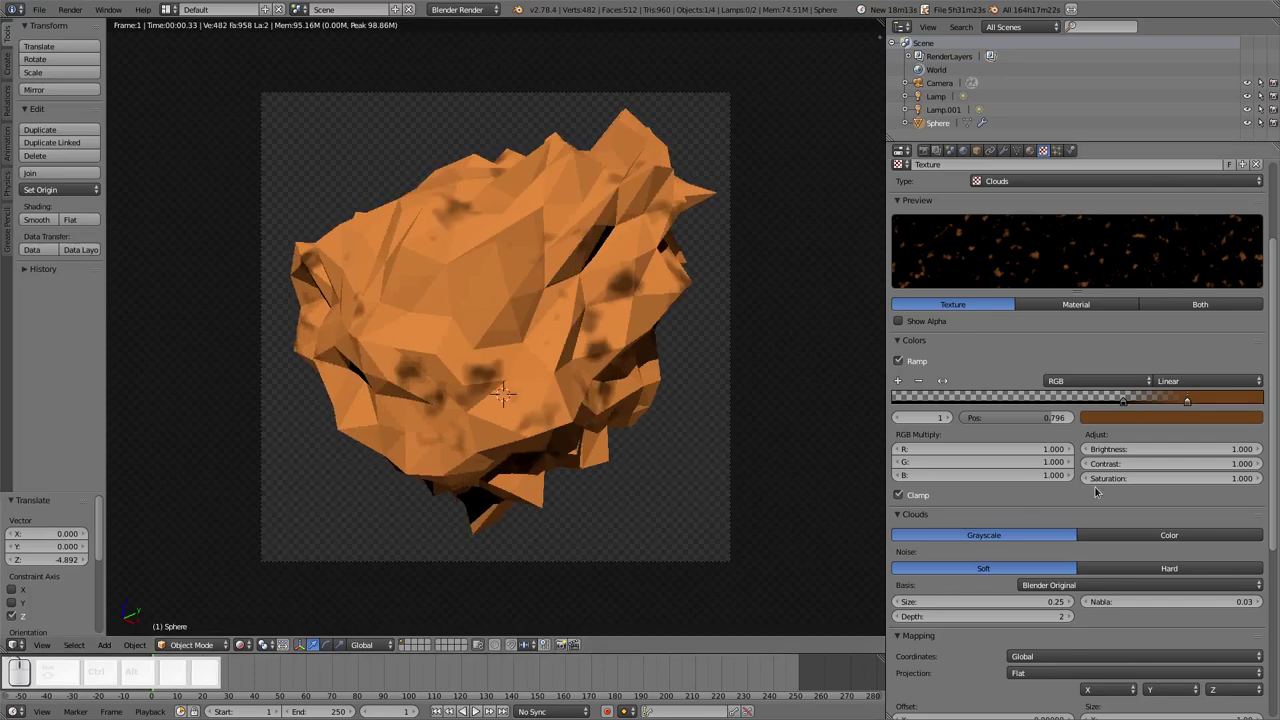
scroll(1043, 566, "down", 1)
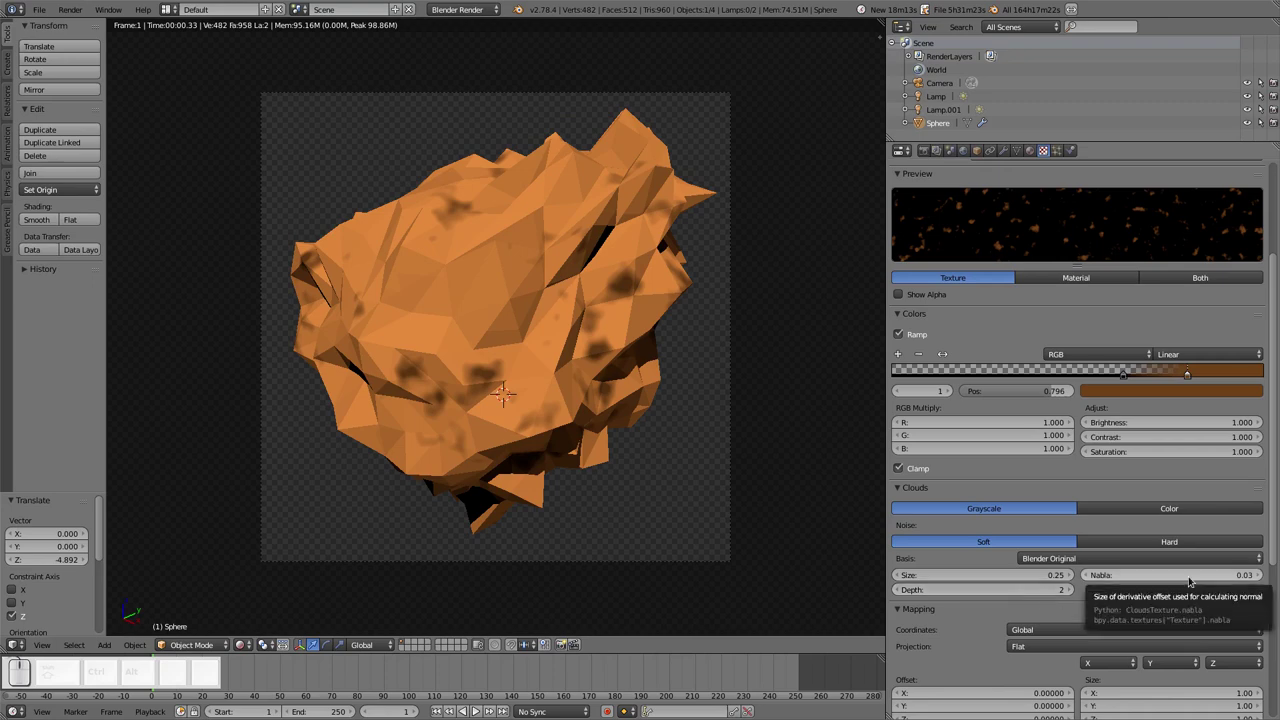
Set cloud Nabla to 0.001, noise size to 0.45 and try noise depth 6
left_click_drag(1189, 582, 1140, 582)
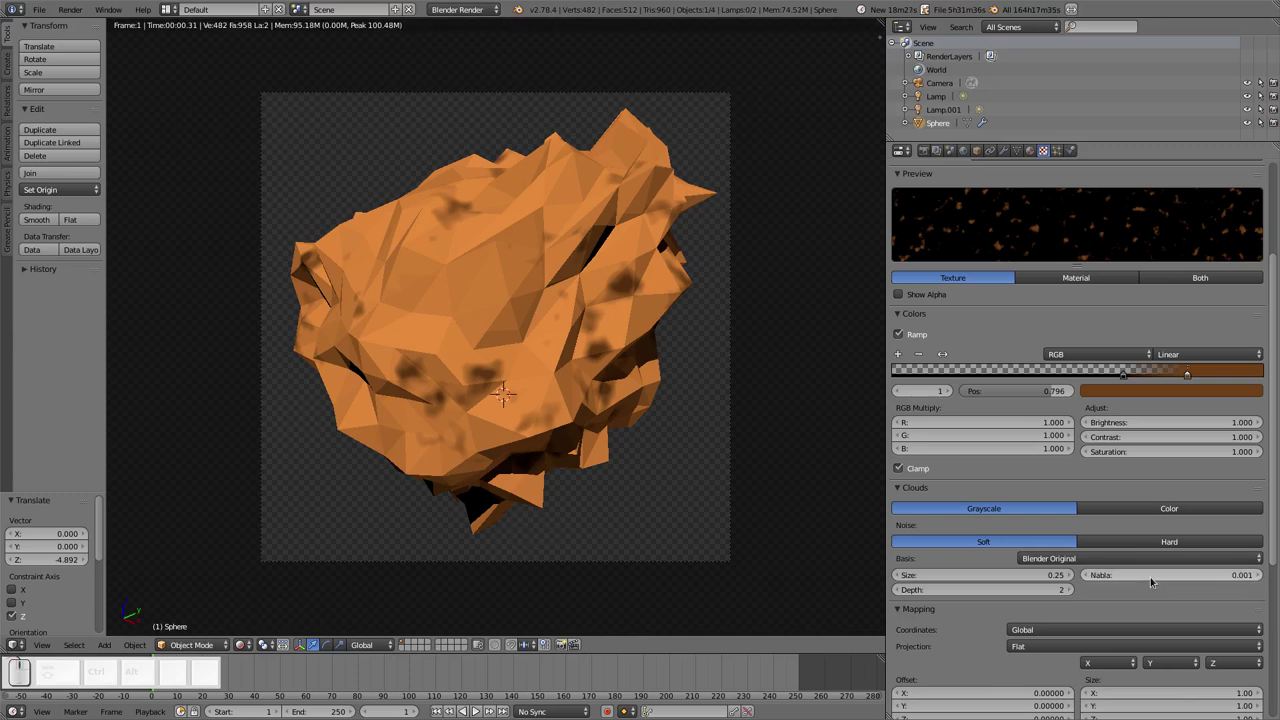
mouse_move(975, 578)
left_mouse_down()
mouse_move(1000, 578)
mouse_move(908, 559)
mouse_move(990, 580)
left_mouse_up()
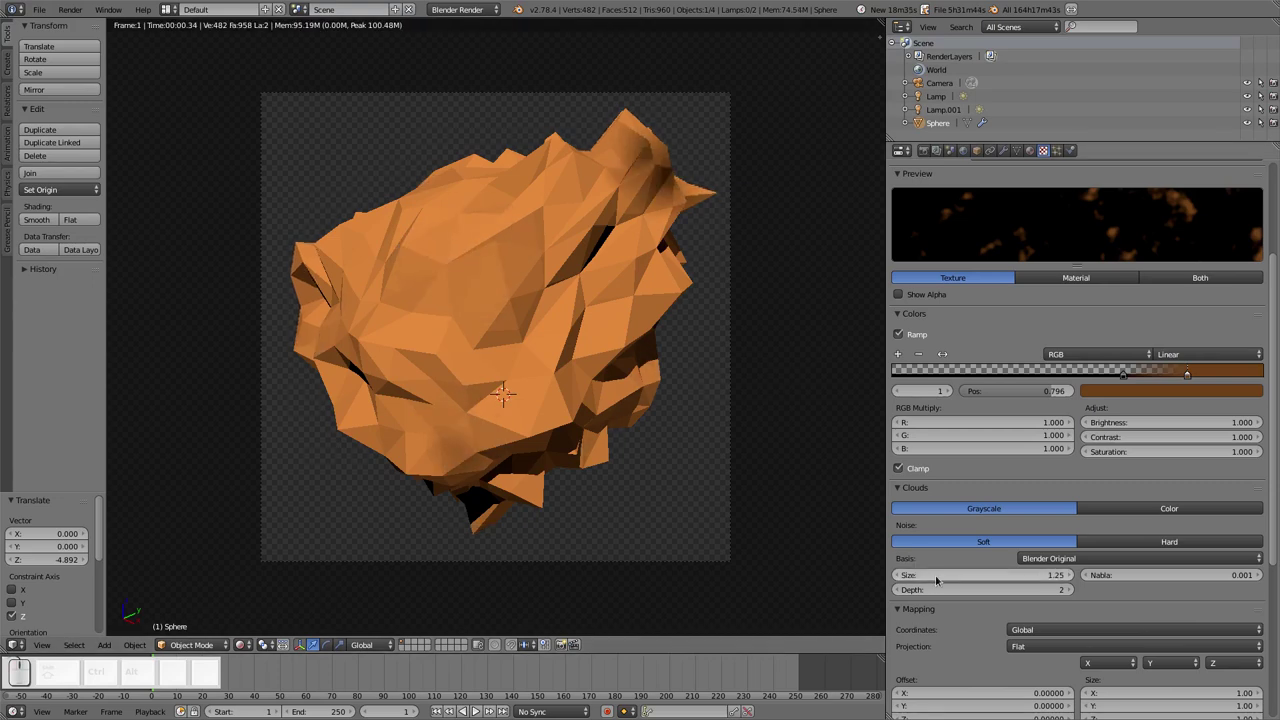
left_click(1068, 590)
left_click(1070, 591)
left_click(1070, 591)
left_click(1070, 591)
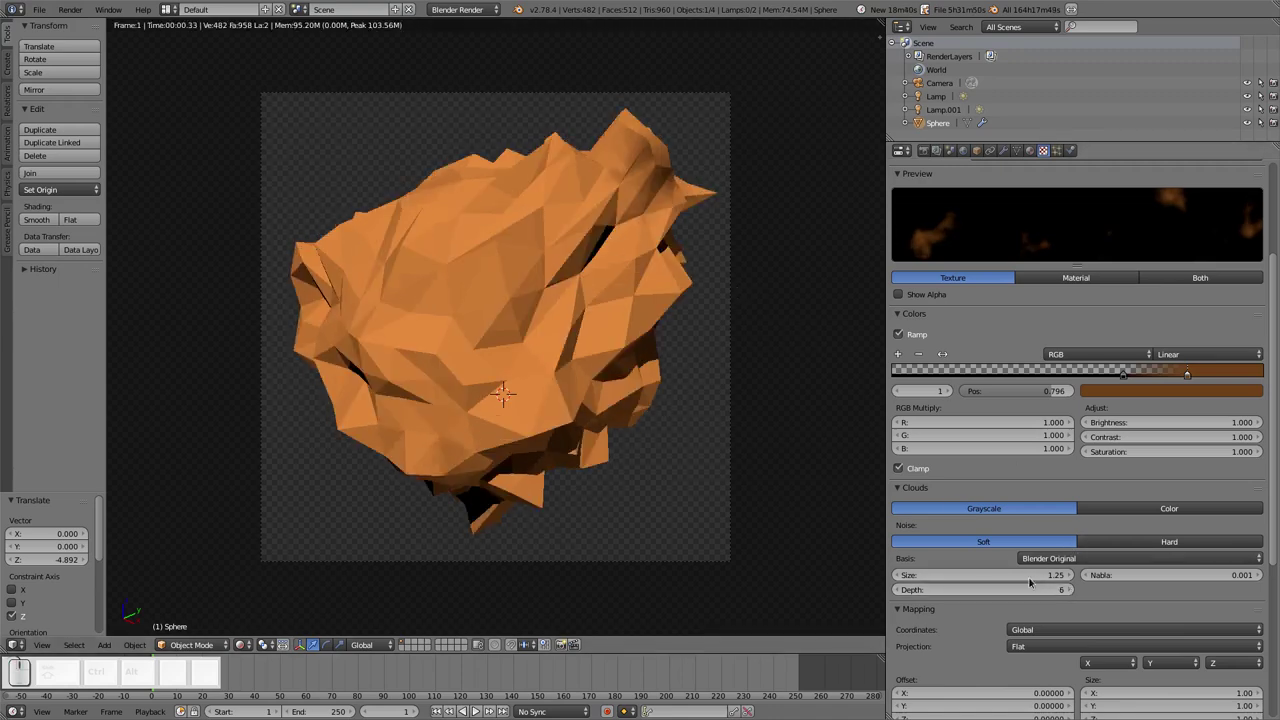
left_click_drag(985, 575, 945, 575)
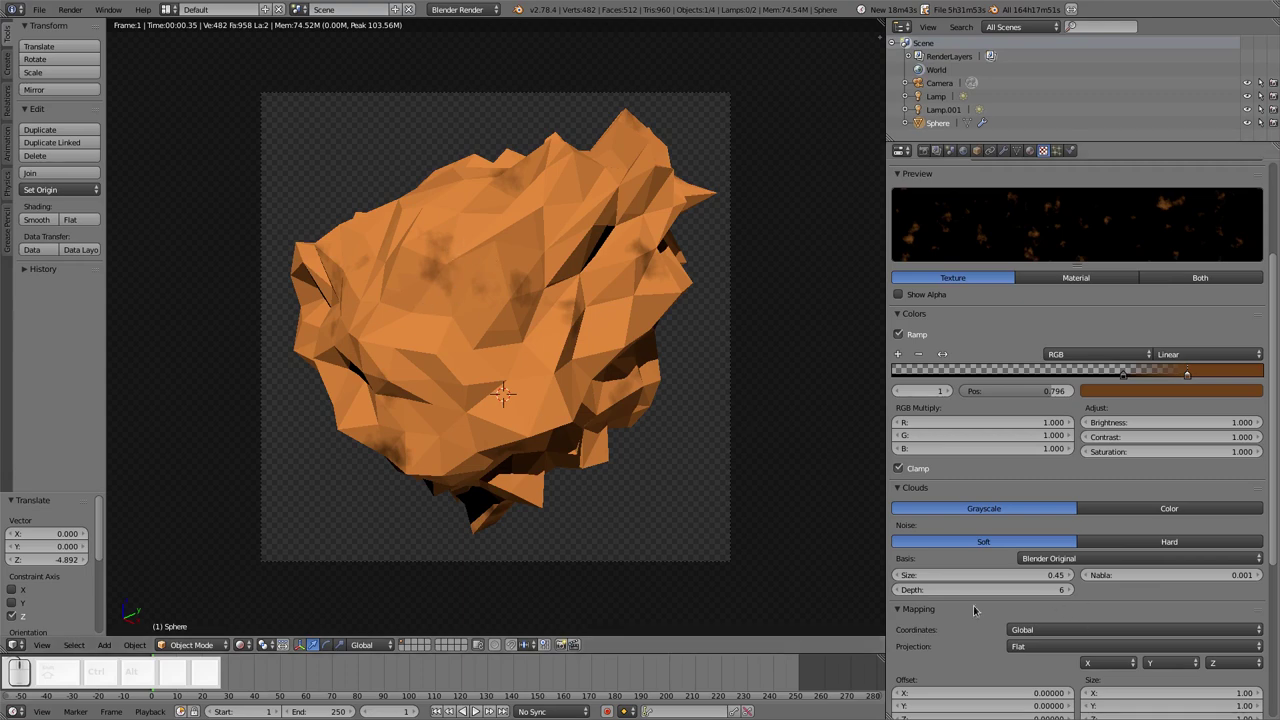
Render to check the spots, then set the cloud noise depth back to 2
key("F12")
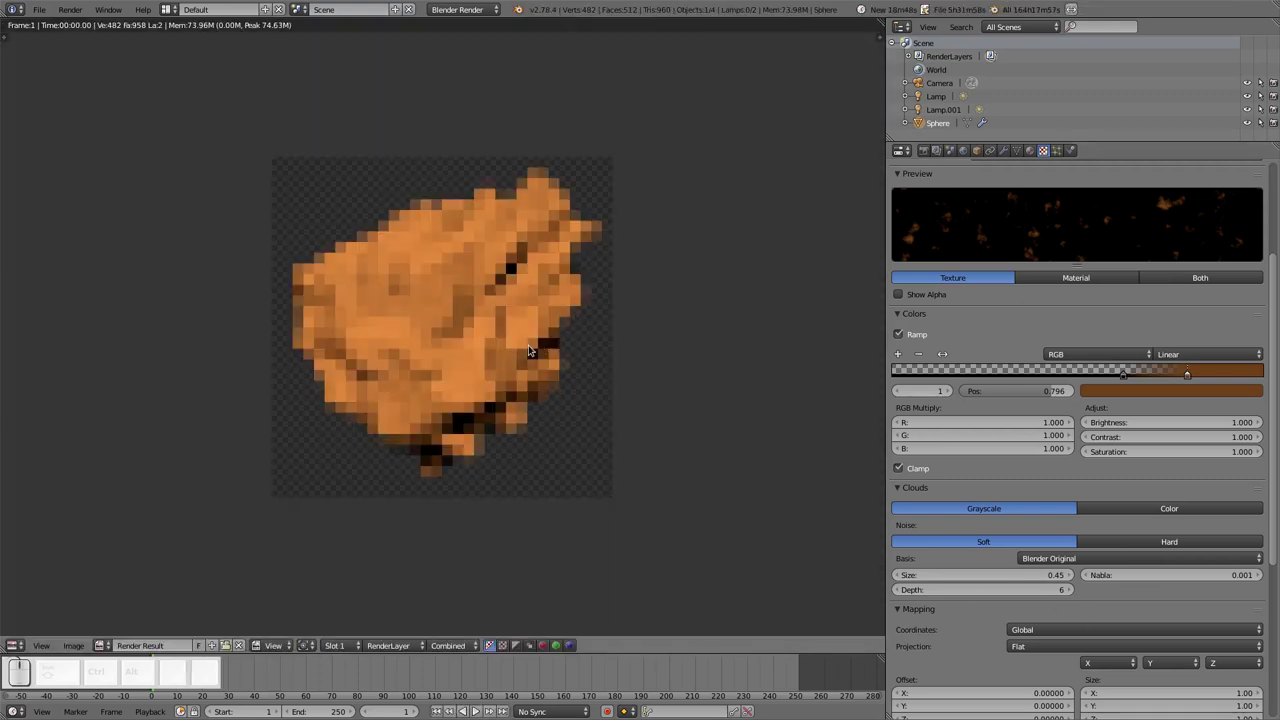
key("Escape")
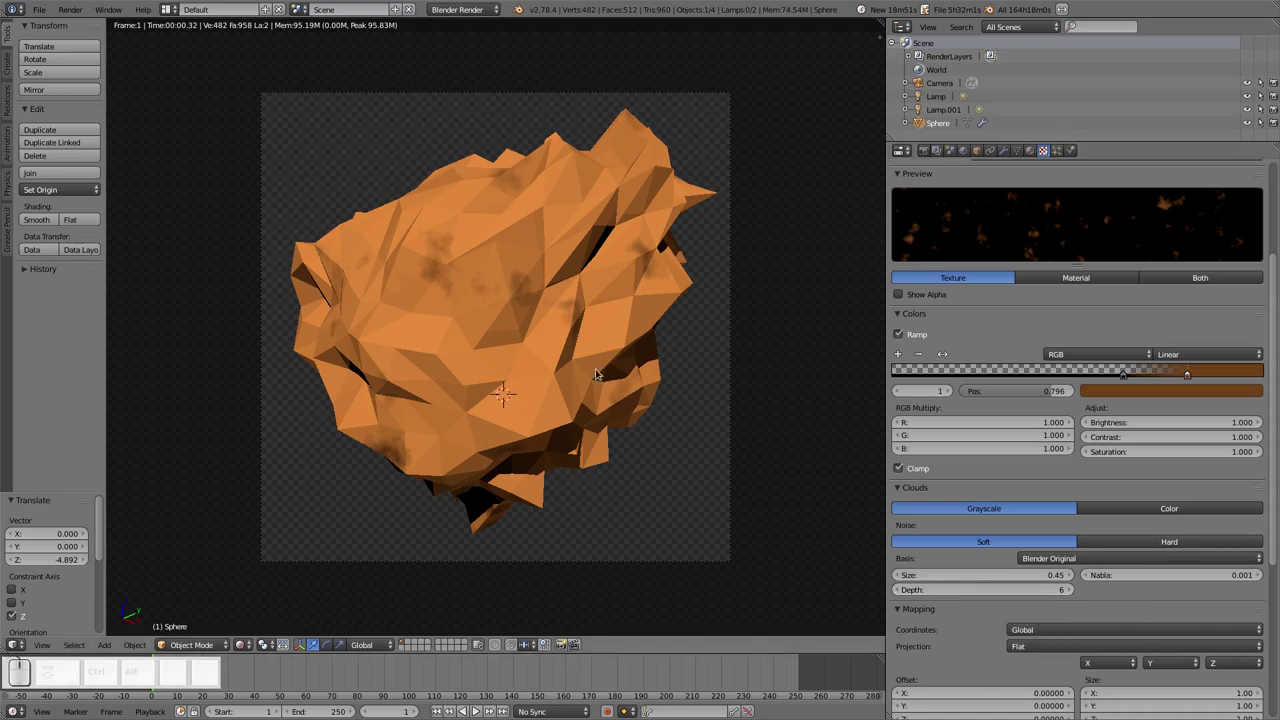
left_click(993, 590)
type("2")
key("Return")
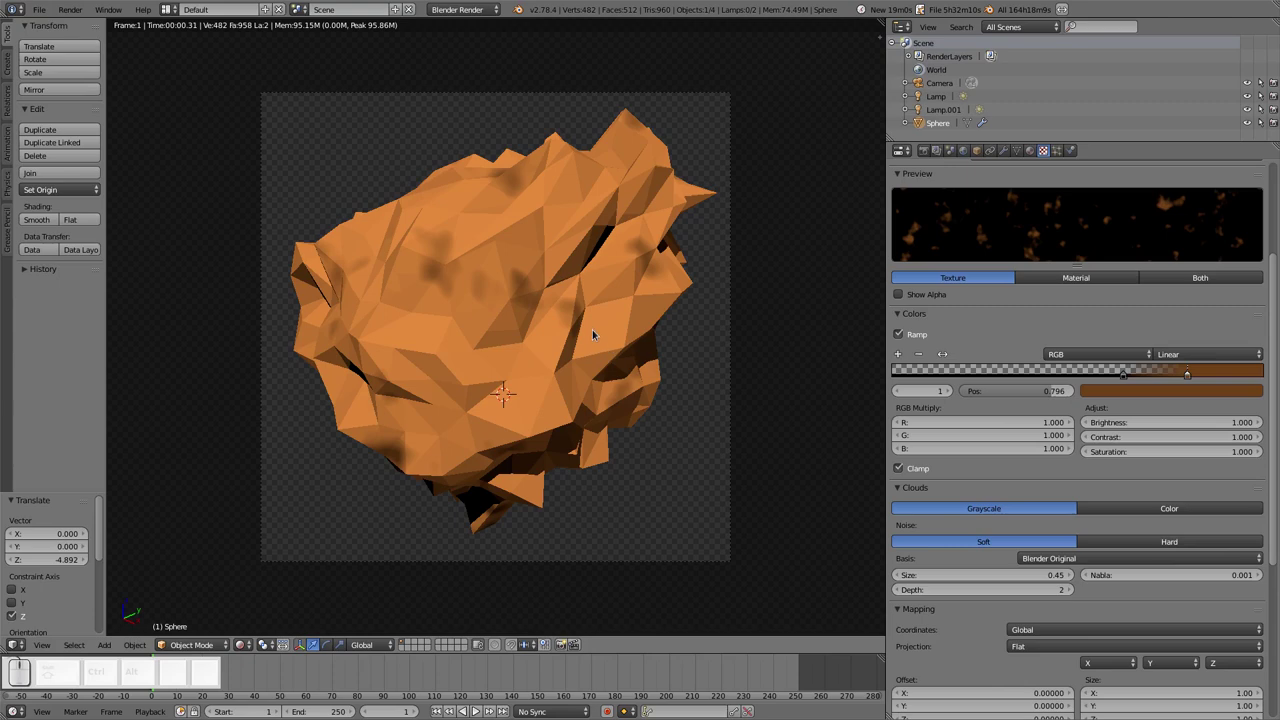
Set the render resolution scale to 200%
left_click(923, 152)
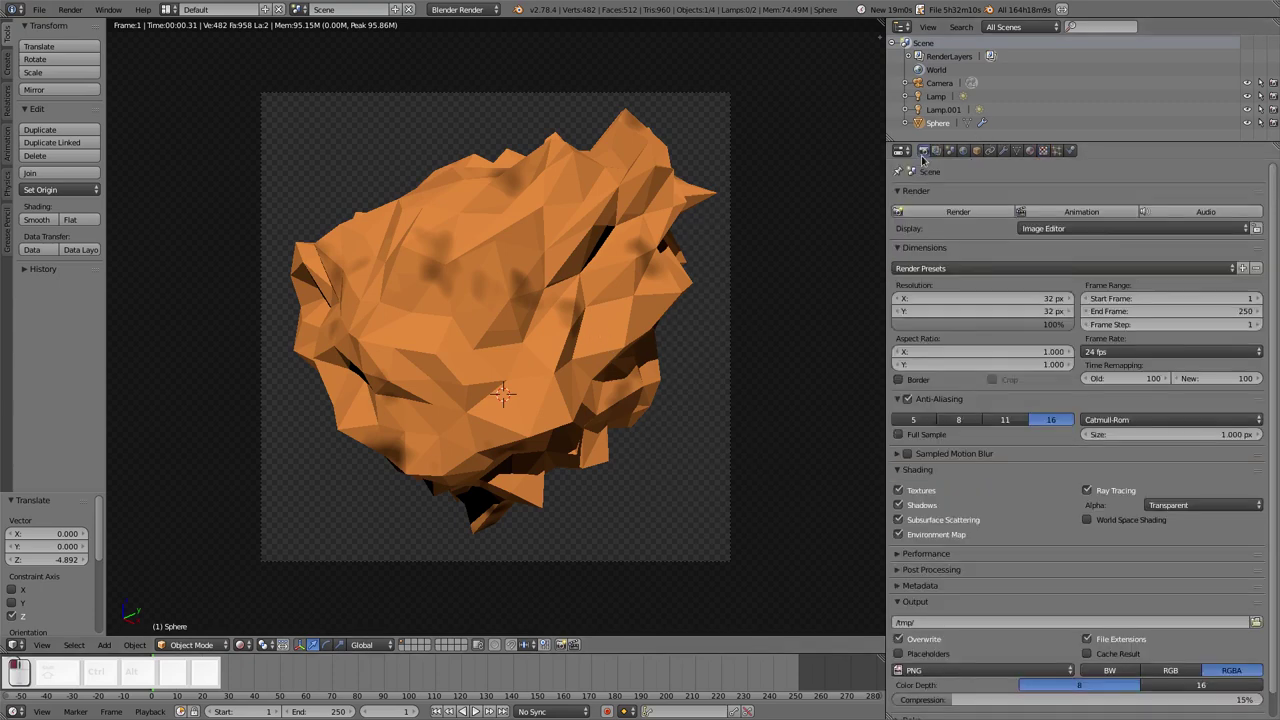
left_click(1012, 324)
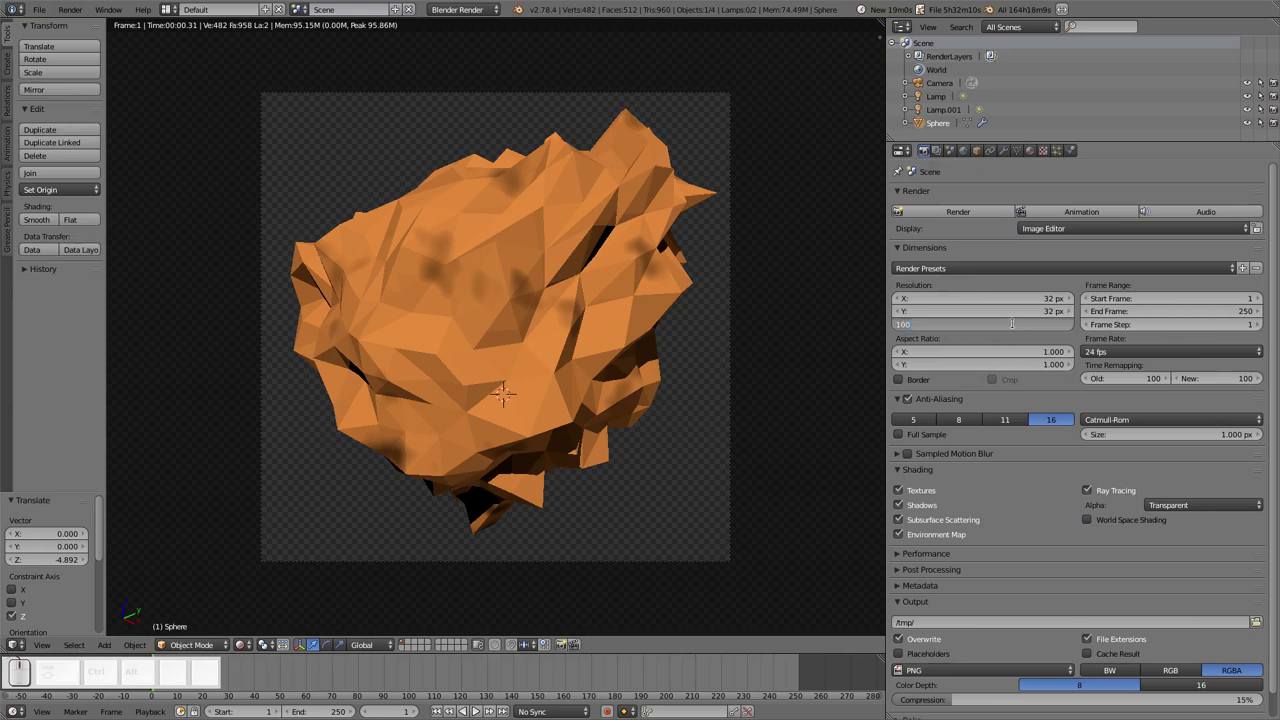
type("200")
key("Return")
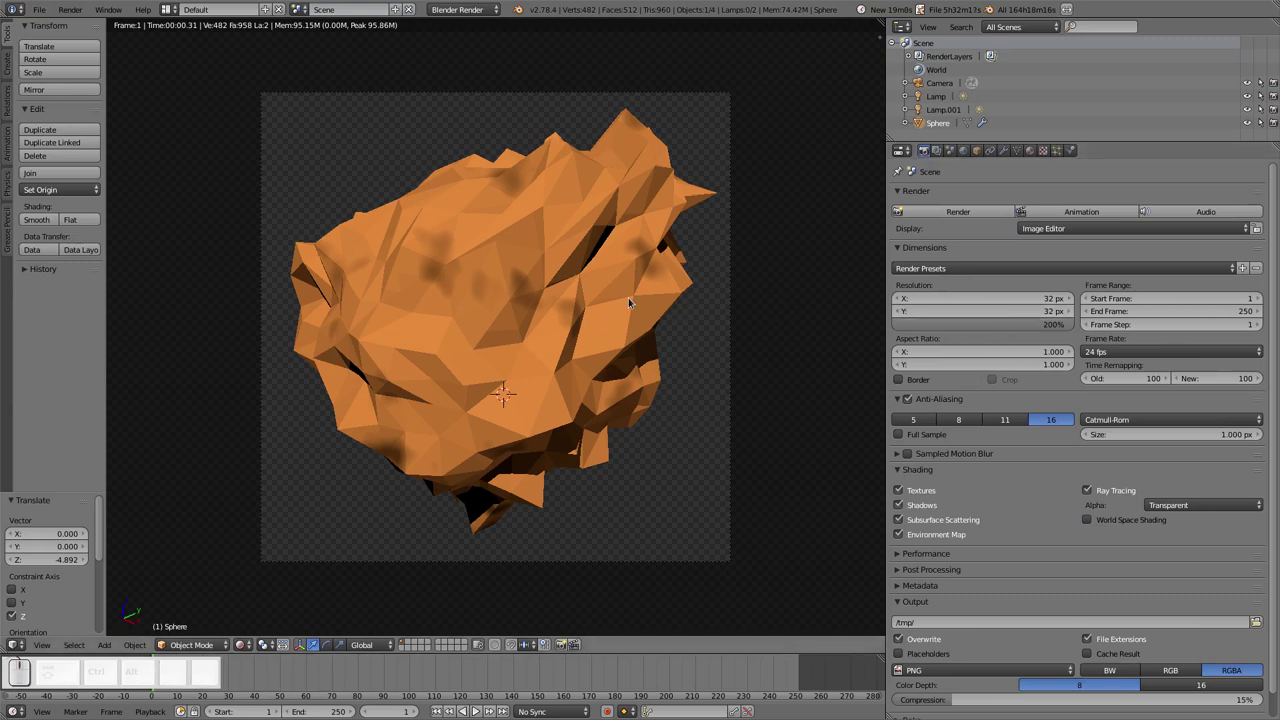
Render the enlarged rock icon, zoom around it, then return to the 3D view
key("F12")
scroll(627, 300, "down", 3)
scroll(600, 340, "up", 2)
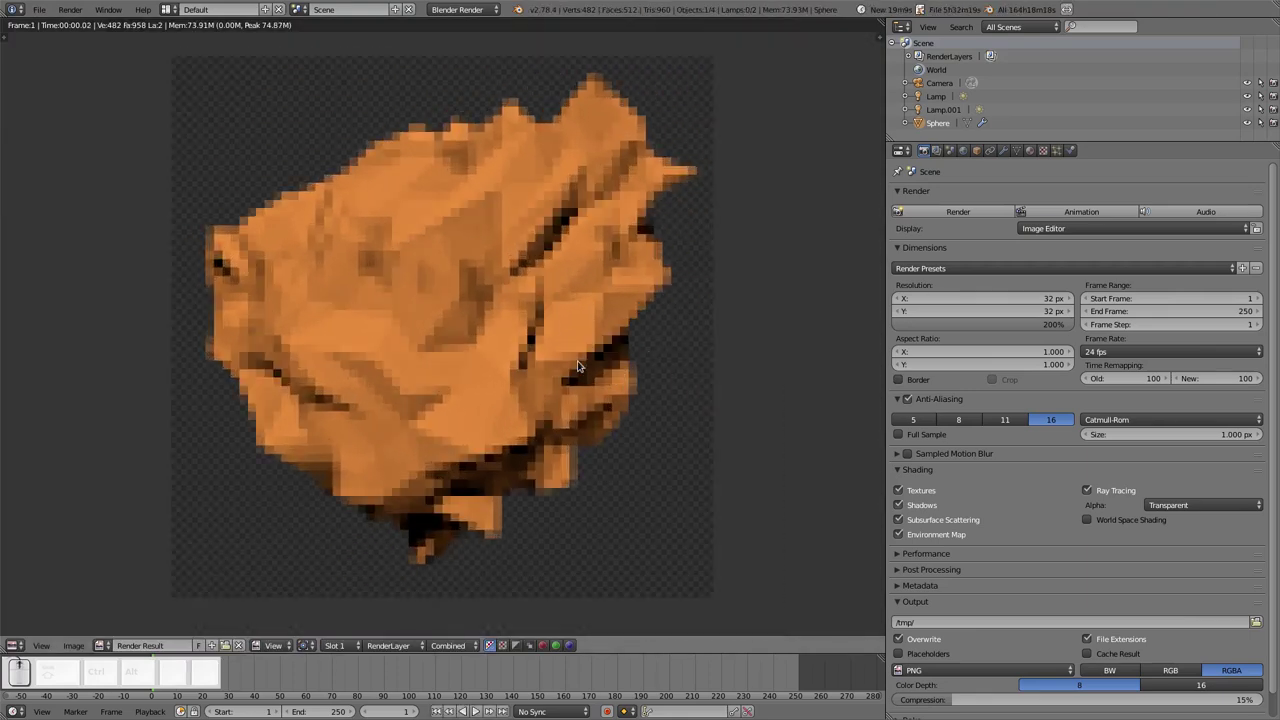
scroll(577, 366, "down", 1)
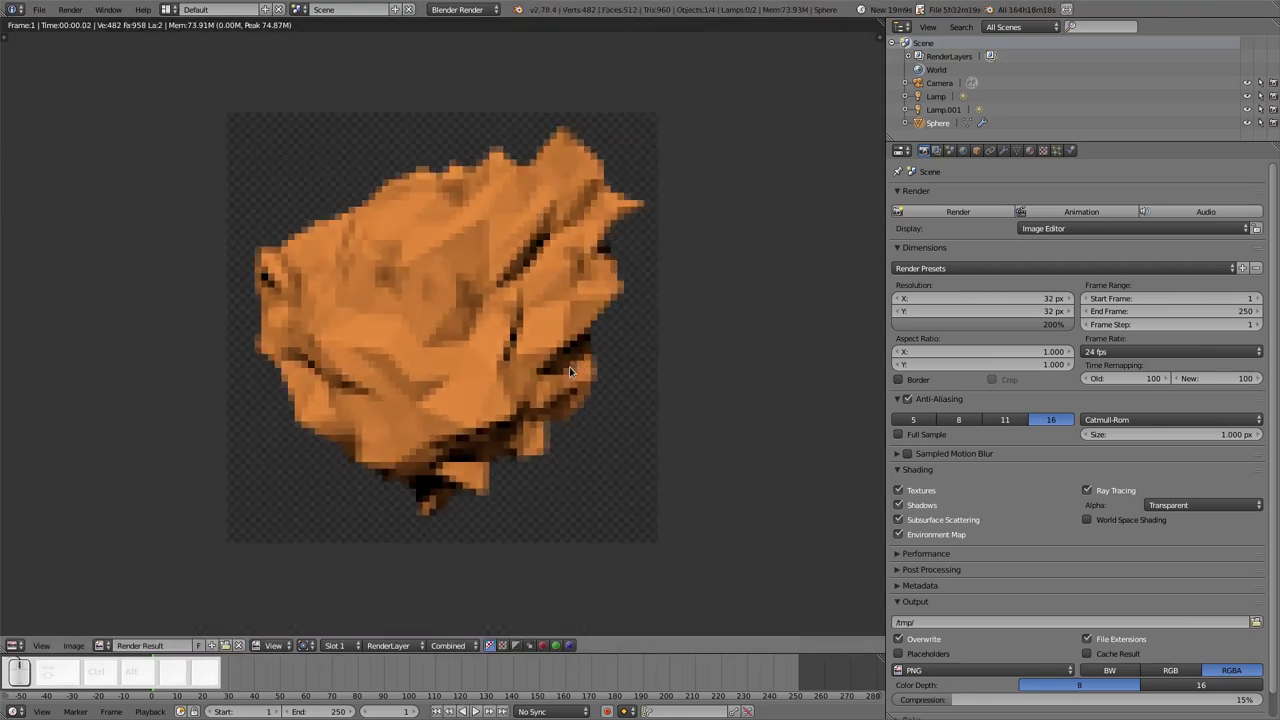
scroll(465, 362, "down", 2)
scroll(464, 362, "up", 2)
key("Escape")
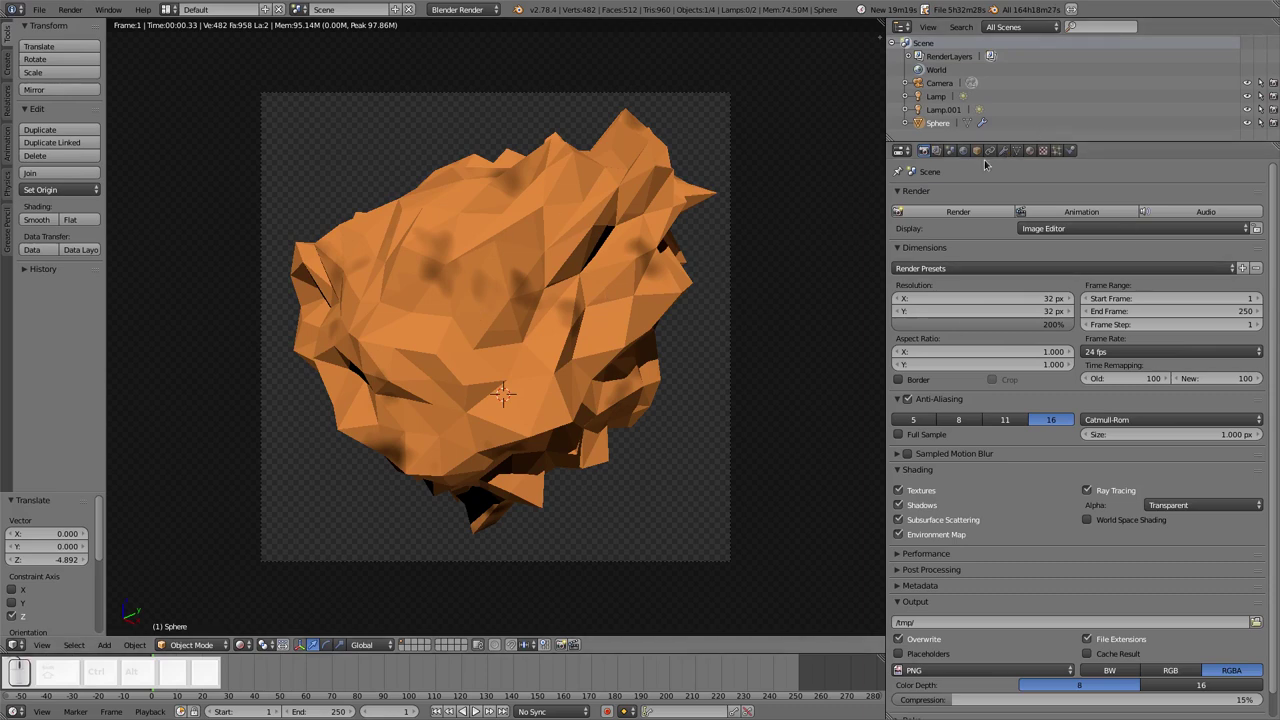
Set the Clouds noise size to 0.50 and depth to 3, then render a test
left_click(1028, 151)
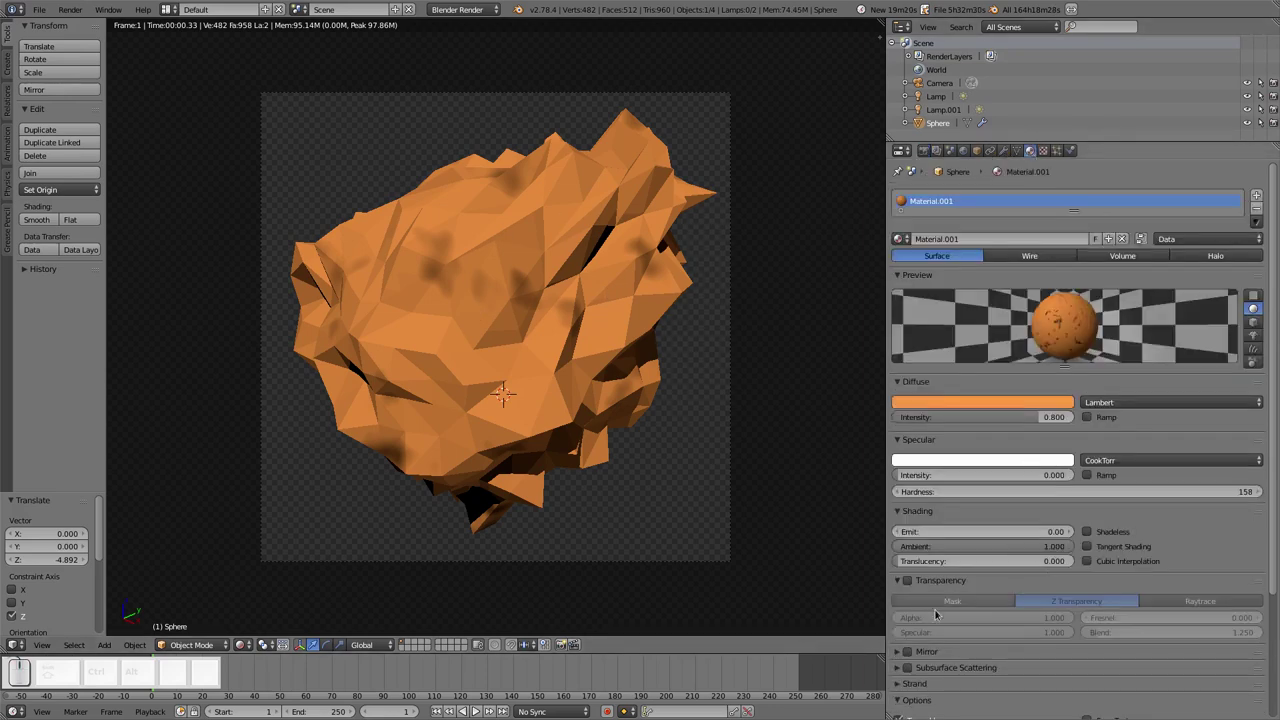
left_click(1042, 151)
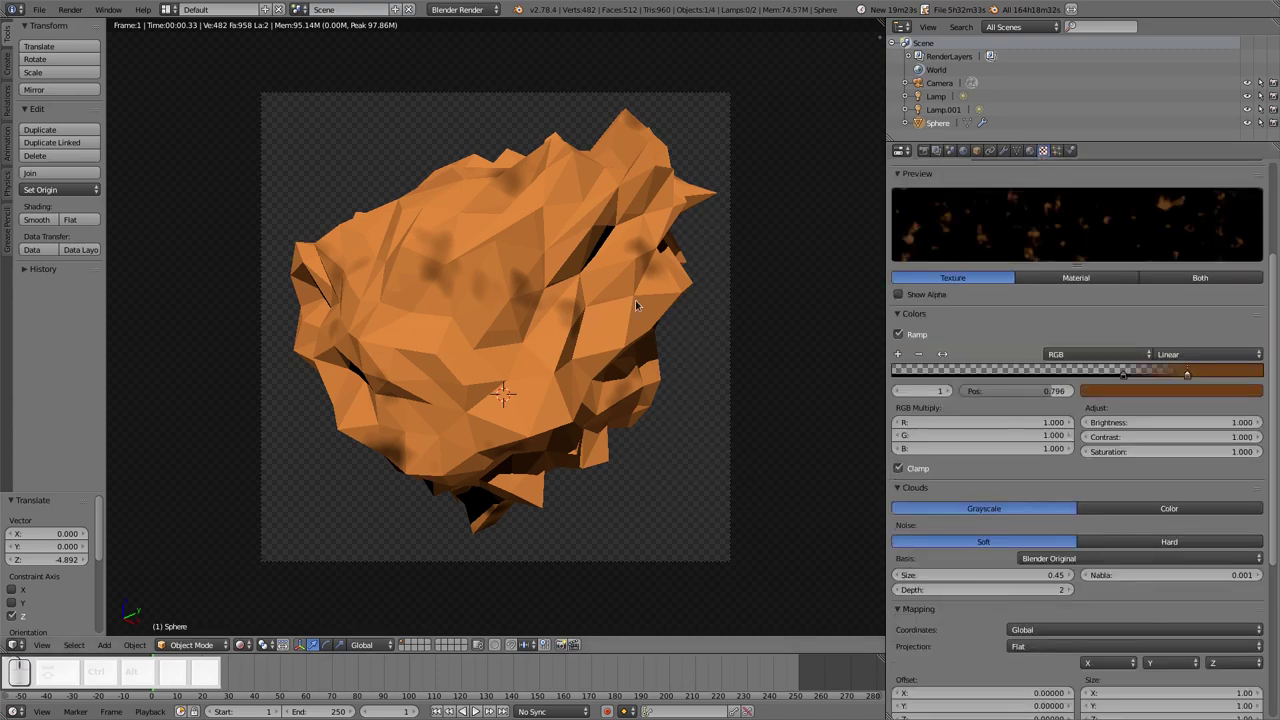
left_click(1009, 574)
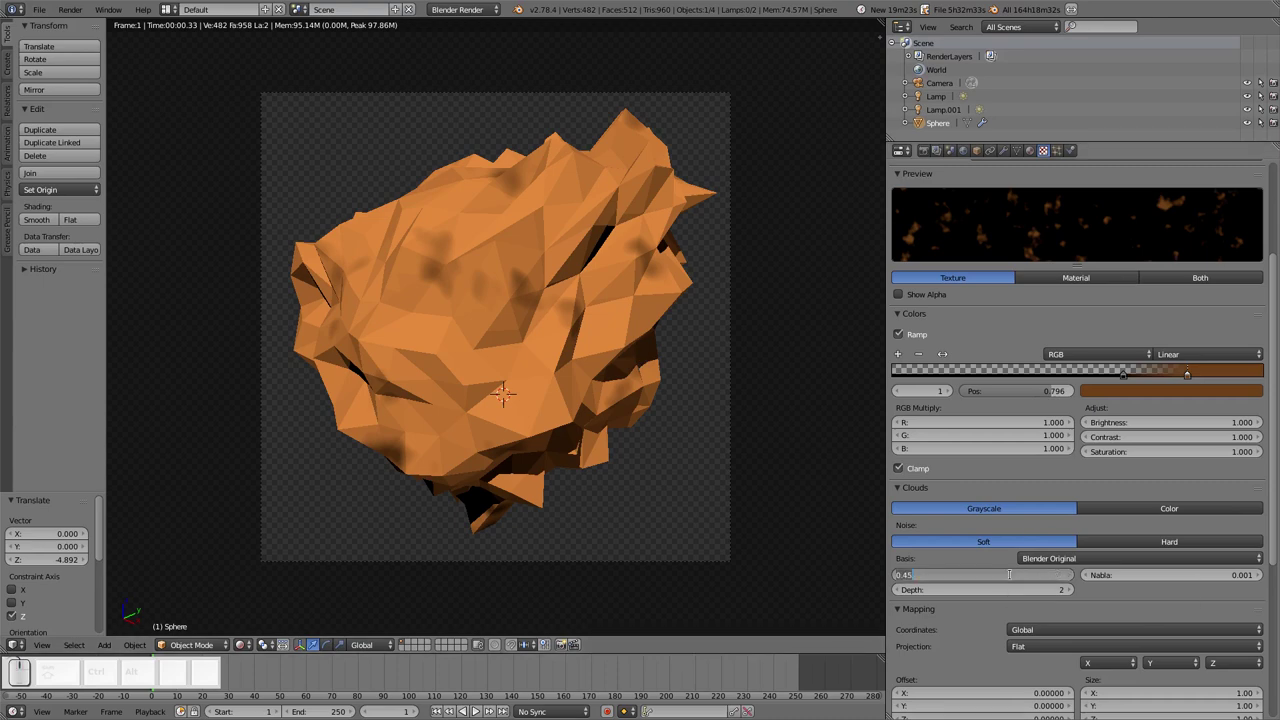
type("0.5")
key("Return")
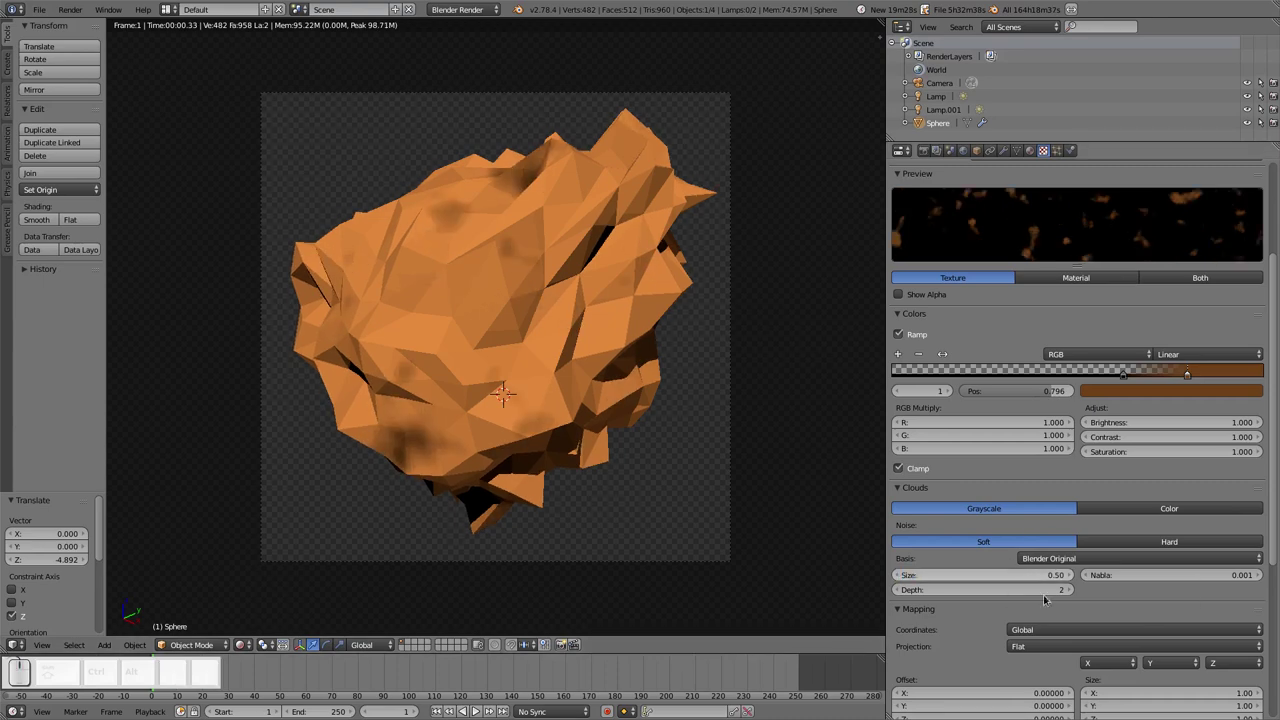
left_click(1068, 590)
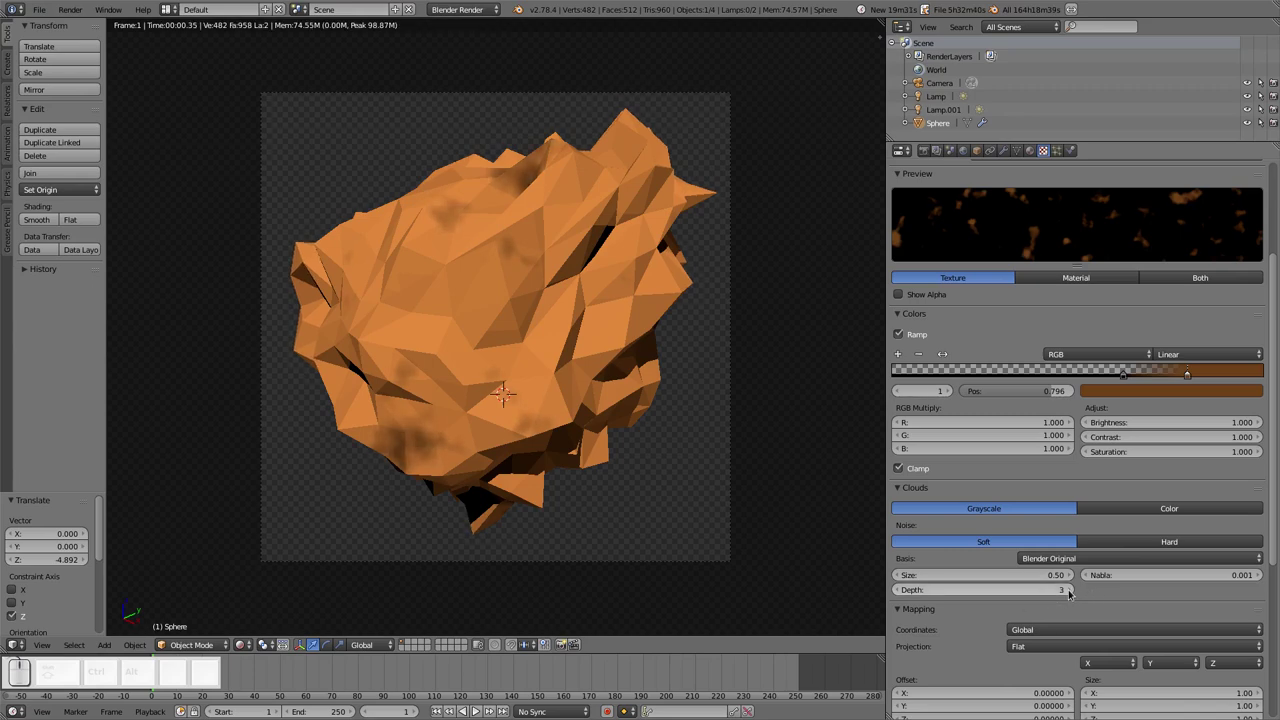
key("F12")
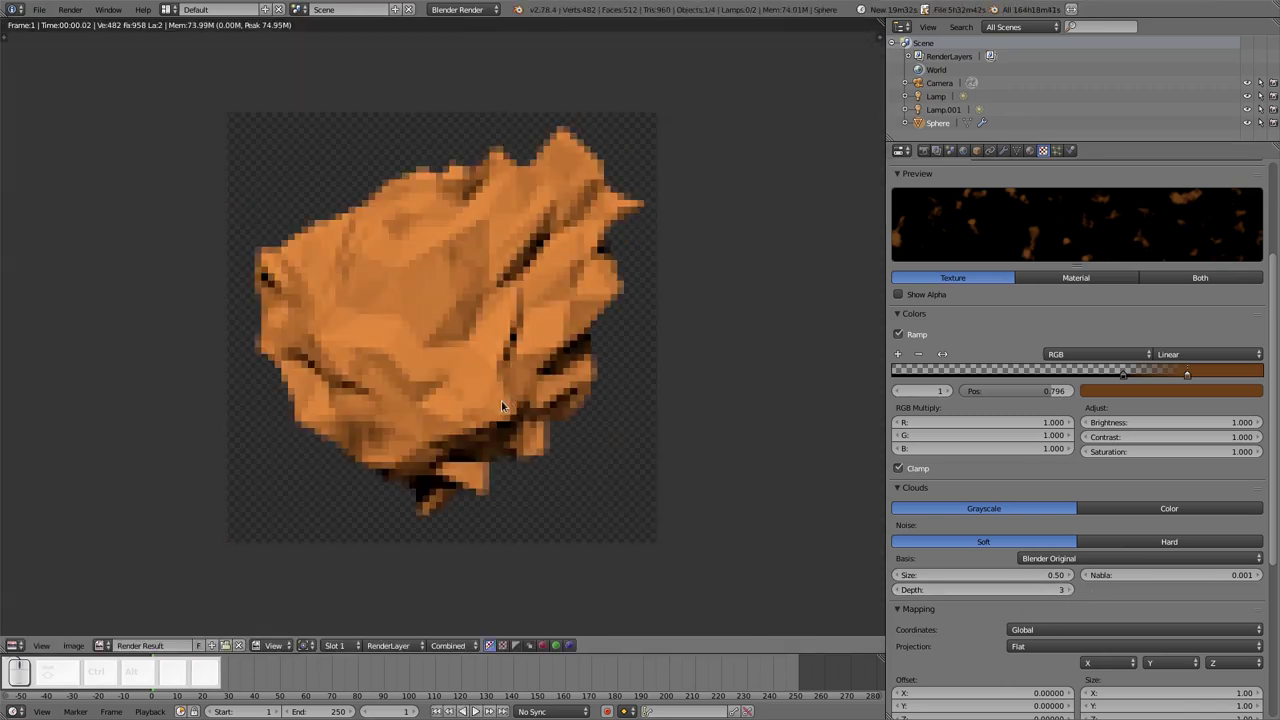
Set the render resolution scale to 100% and turn off anti-aliasing
key("Escape")
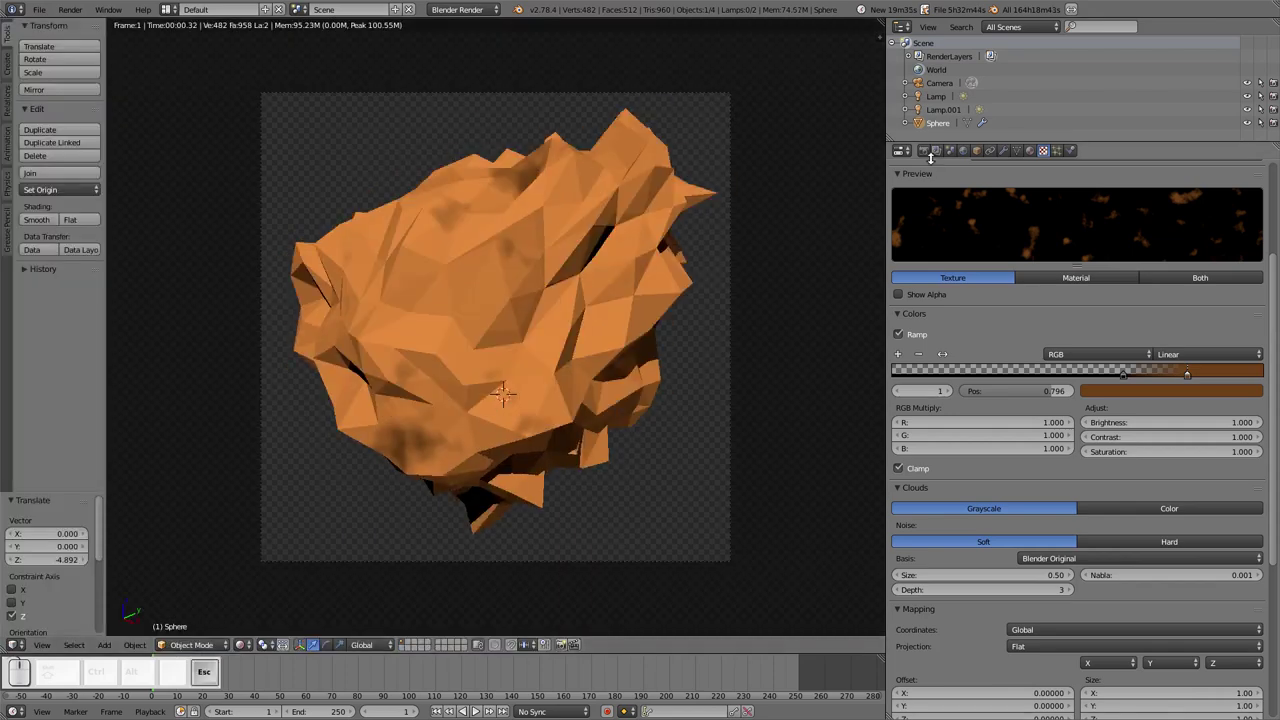
left_click(923, 151)
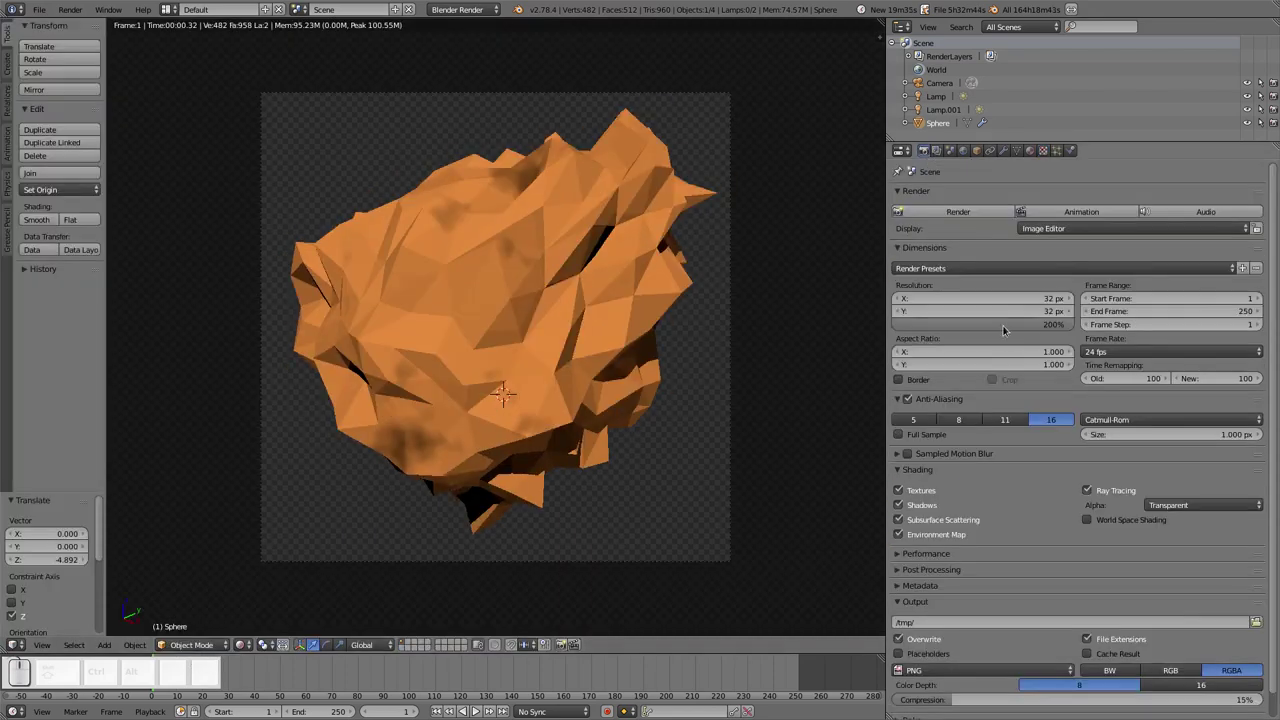
left_click(1002, 325)
type("100")
key("Return")
left_click(908, 403)
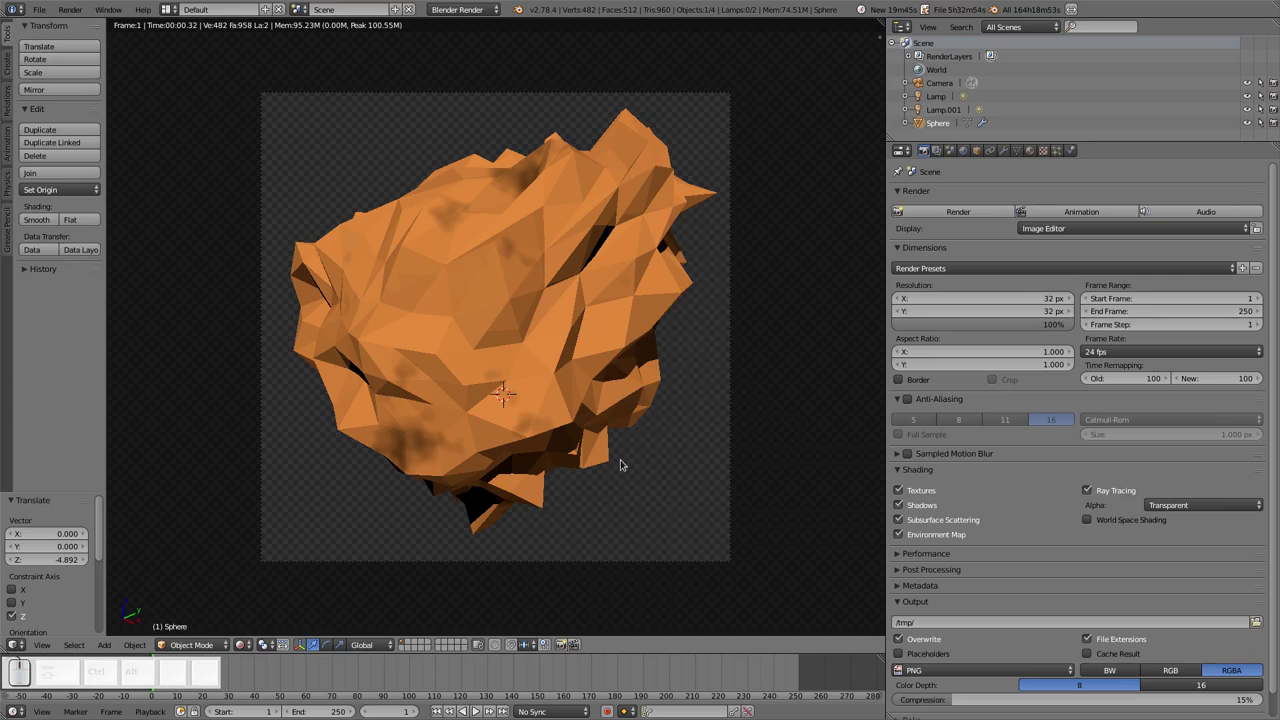
Render the ore at its true 32 px size and inspect the pixel colour values
key("F12")
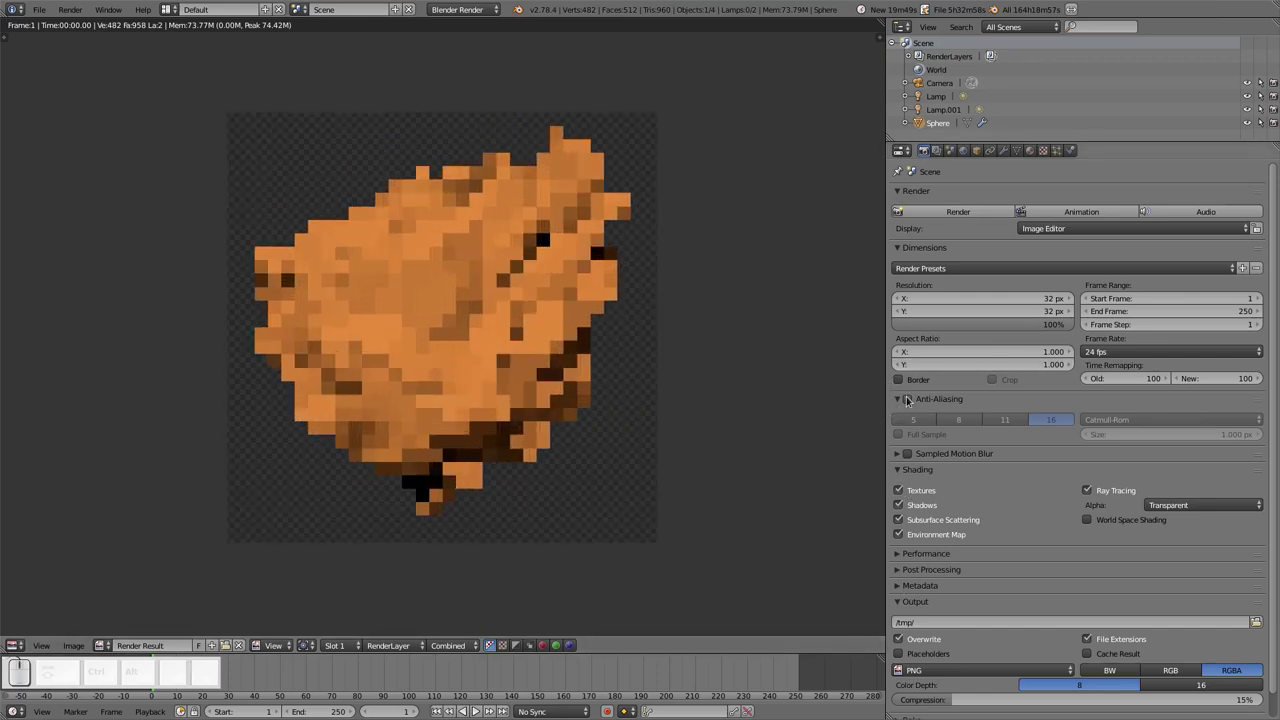
scroll(225, 331, "up", 2)
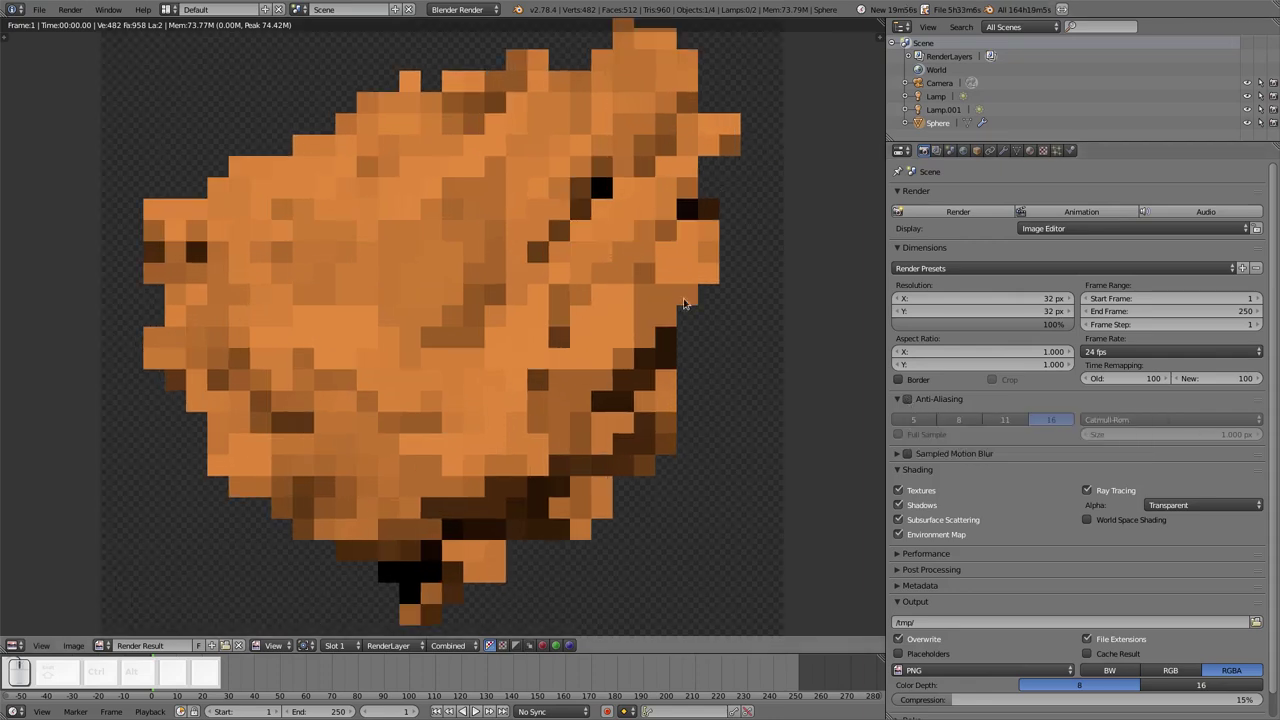
scroll(586, 492, "down", 1)
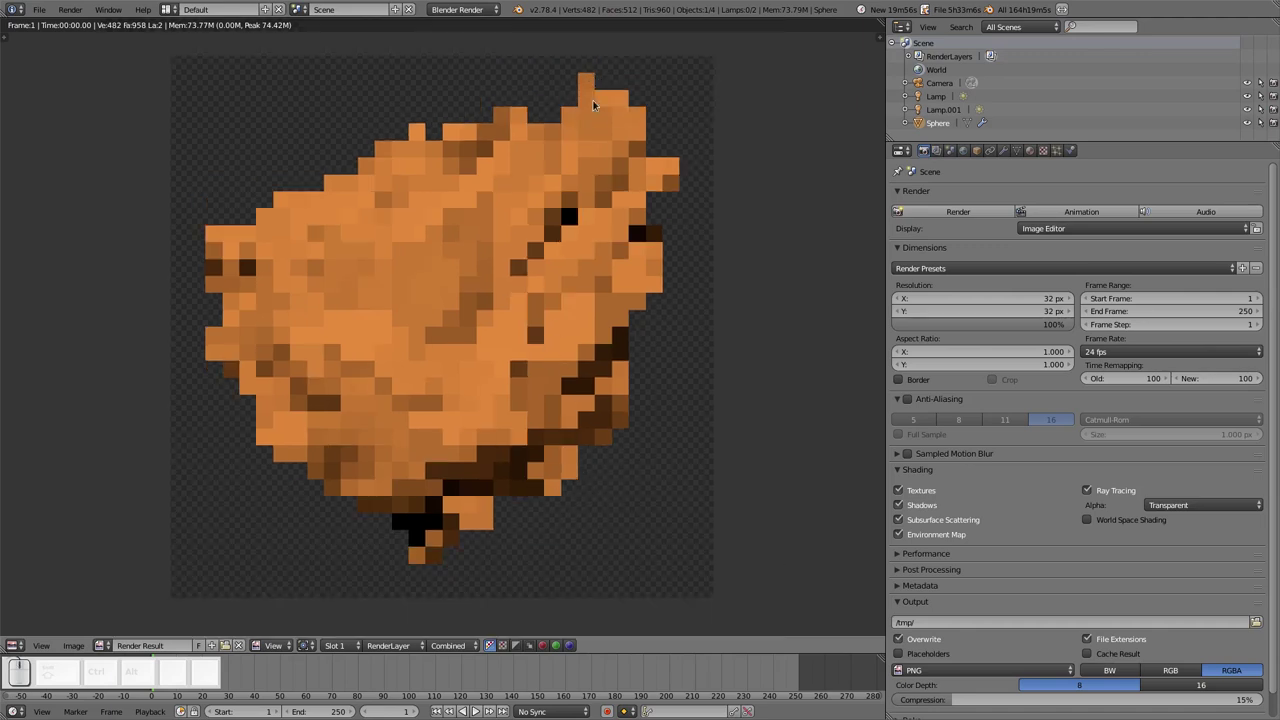
left_click_drag(593, 103, 597, 168)
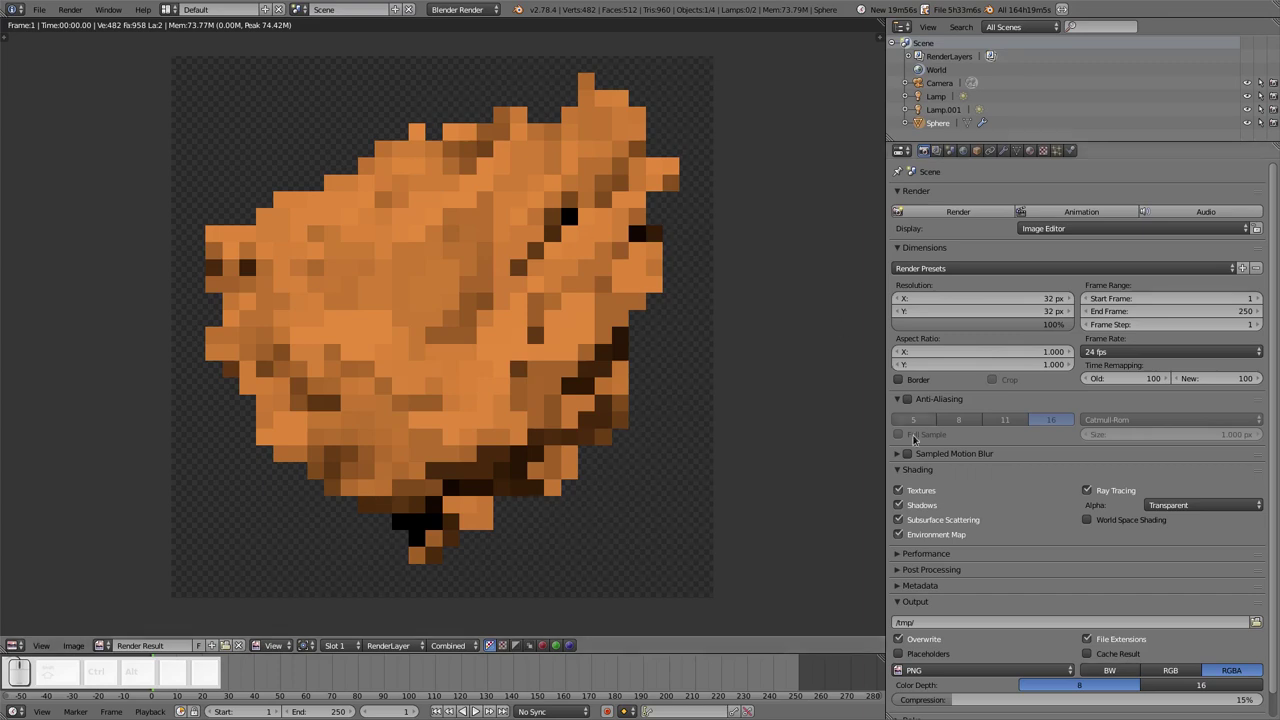
Re-enable anti-aliasing and render test images at 5, 11, then 16 samples
left_click(907, 398)
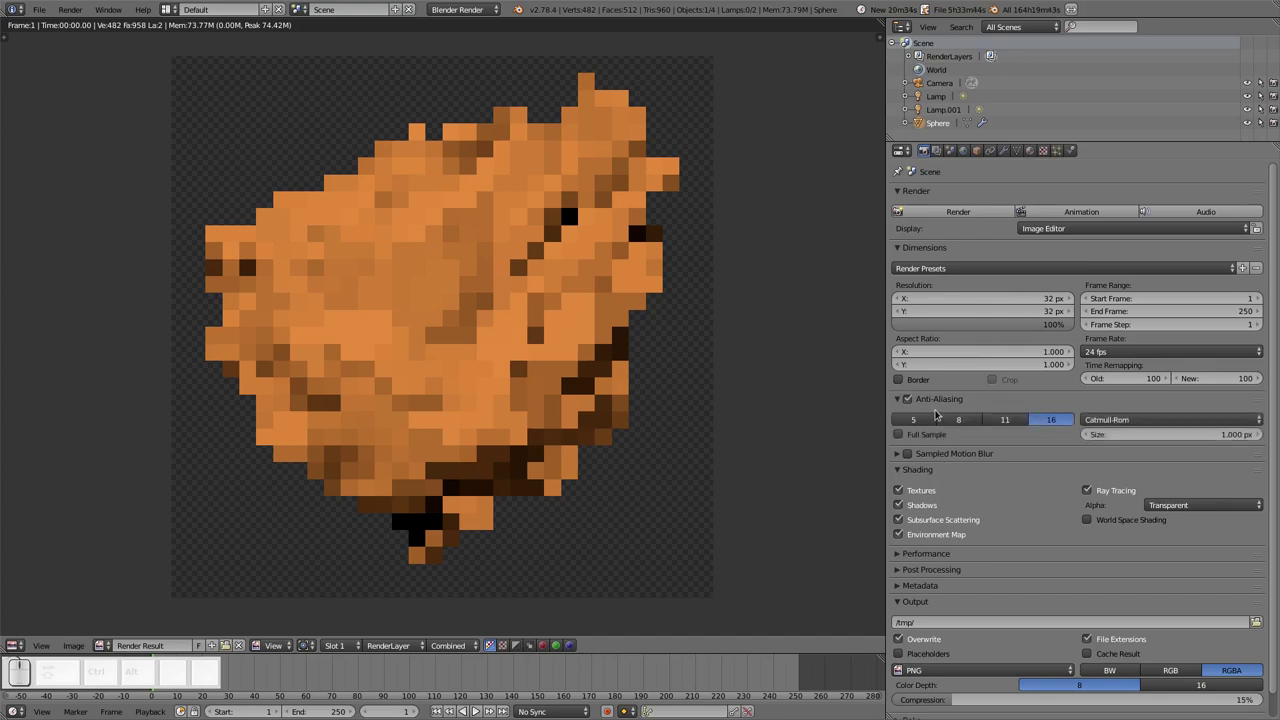
left_click(928, 419)
key("F12")
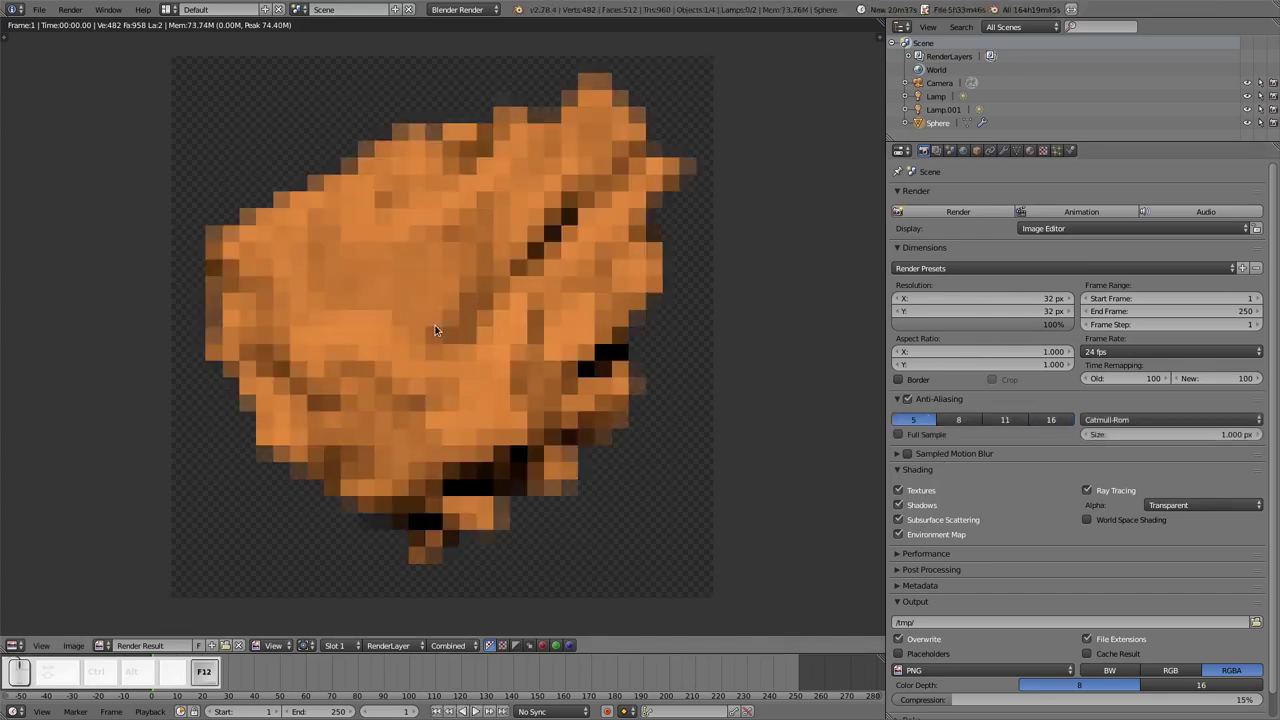
left_click(1005, 419)
key("F12")
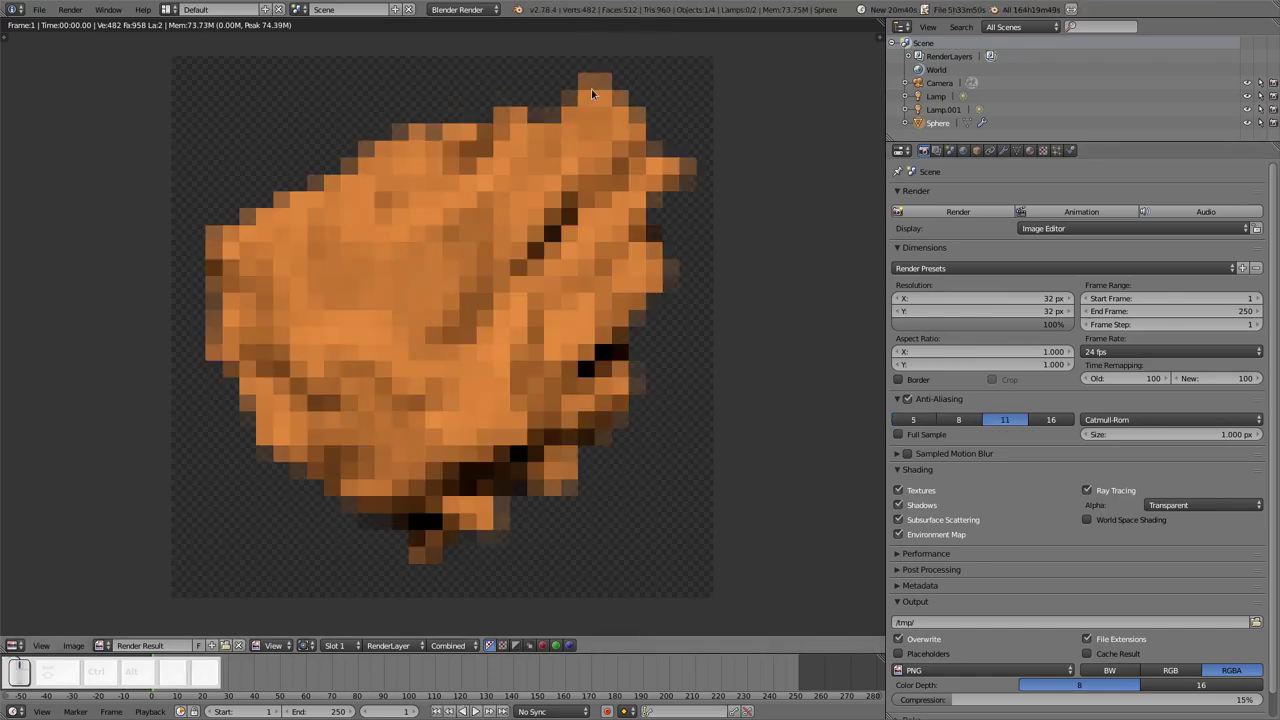
left_click(1051, 419)
key("F12")
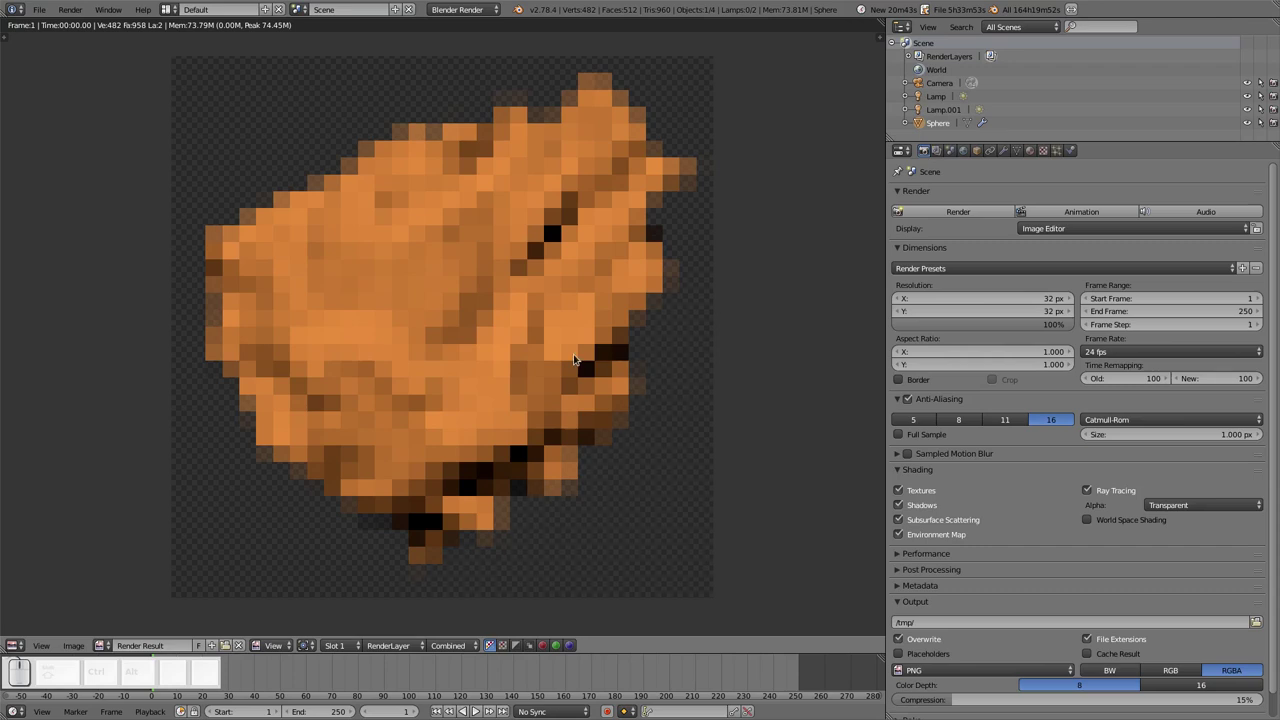
Switch the viewport to solid shading, view the rock and camera, and render again
key("Escape")
scroll(490, 313, "down", 4)
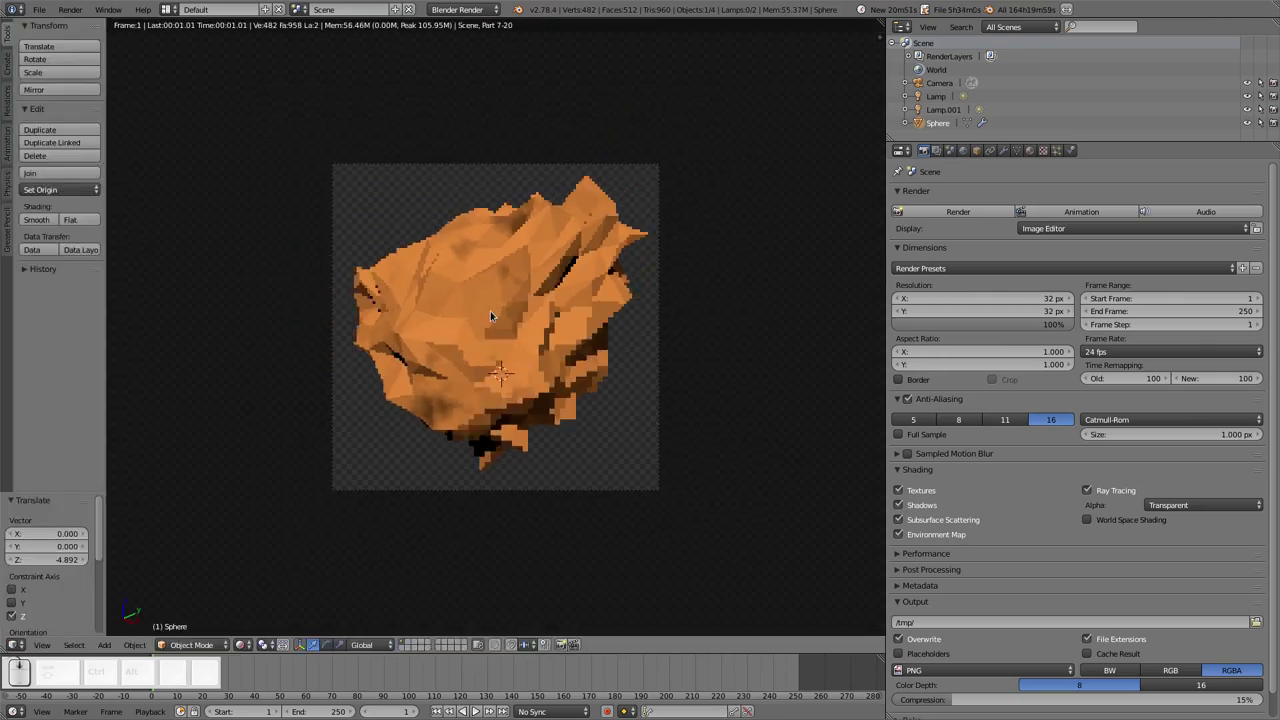
key("shift+z")
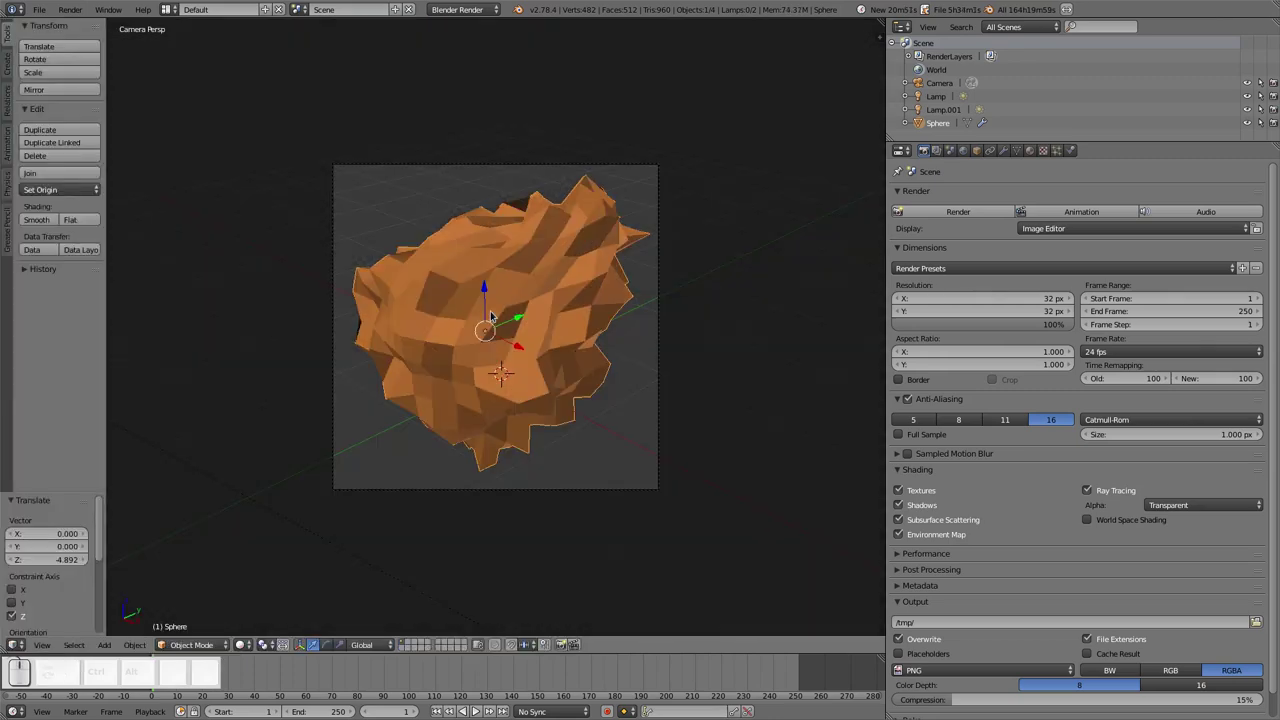
middle_click_drag(490, 316, 470, 277)
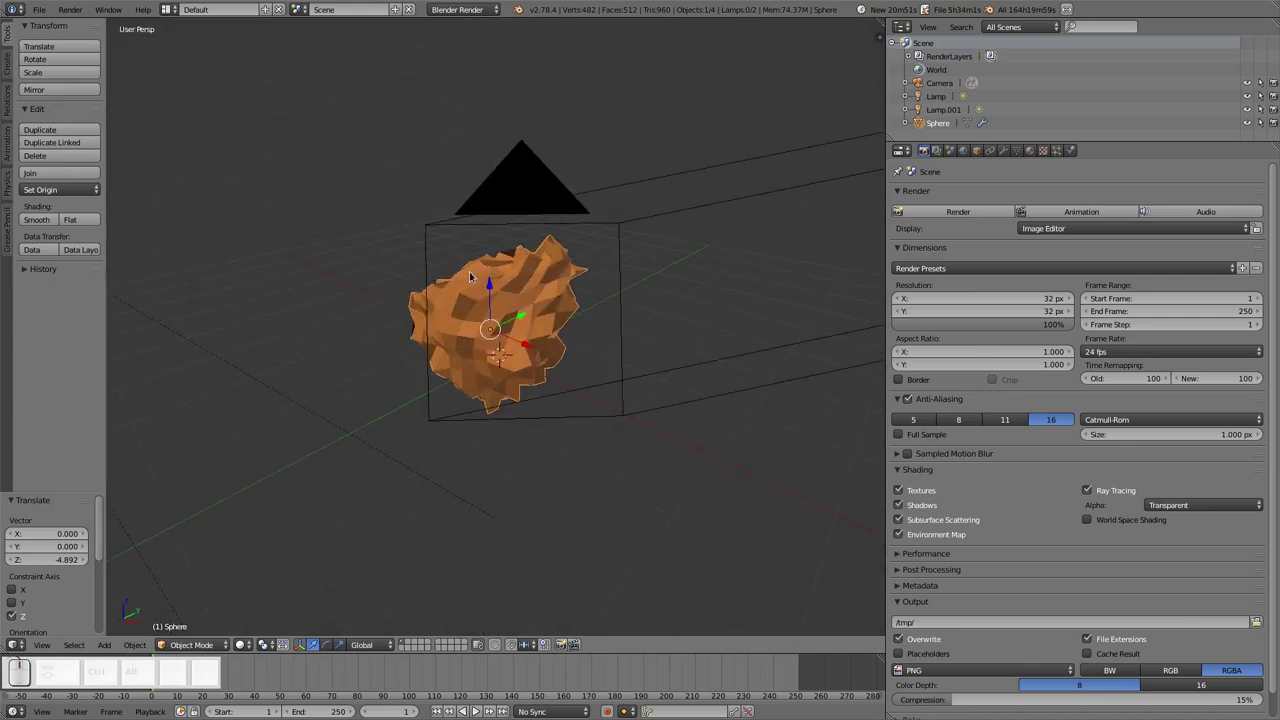
key("F12")
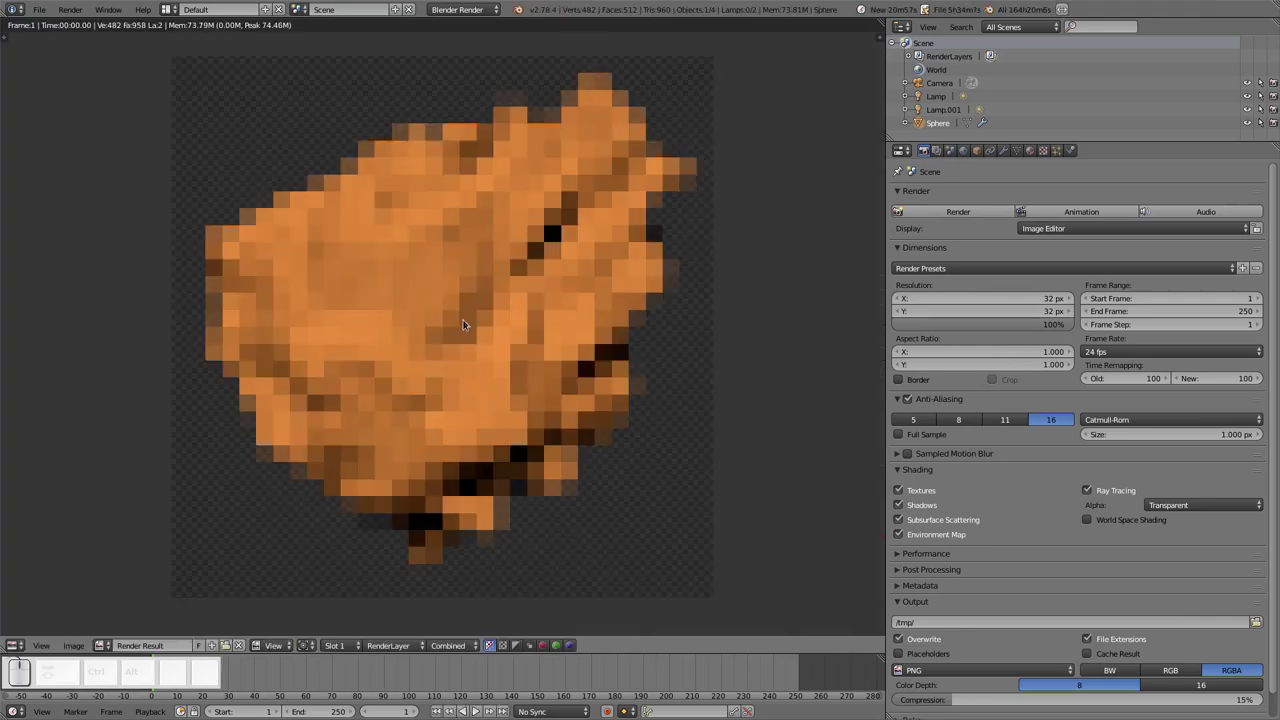
scroll(478, 348, "down", 1)
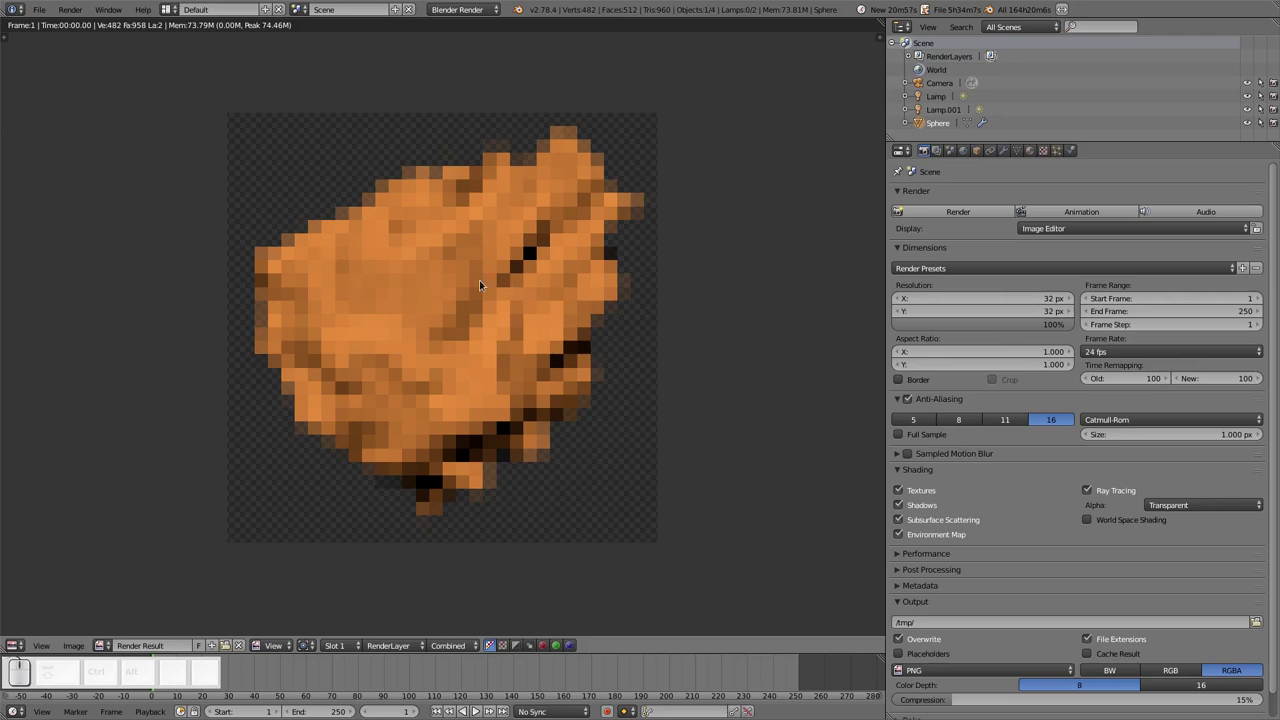
left_click(530, 261)
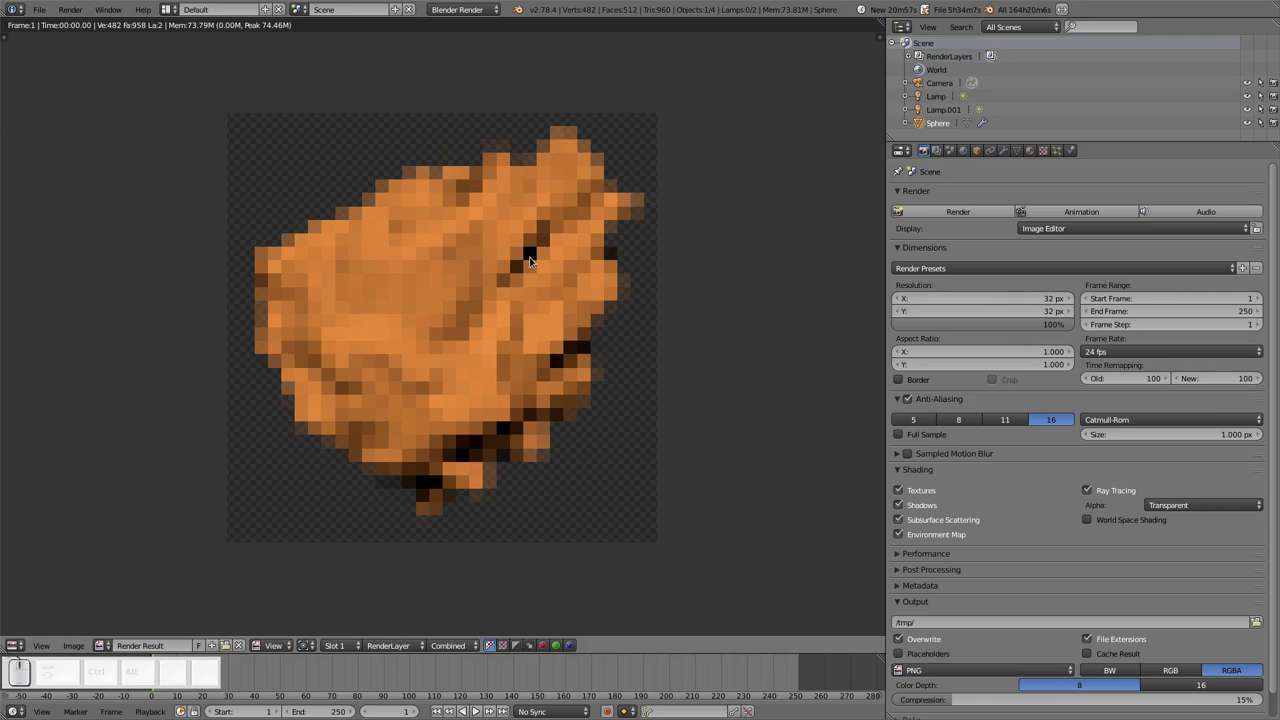